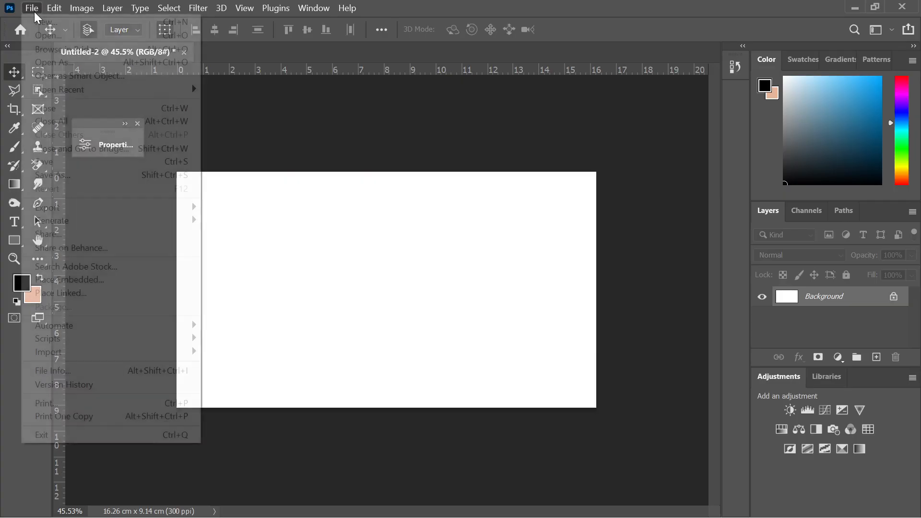
Step: Create a new document 1920 pixels wide and 1080 pixels high with a resolution of 300 pixels per inch
{"action": "left_click", "coordinate": [39, 20]}
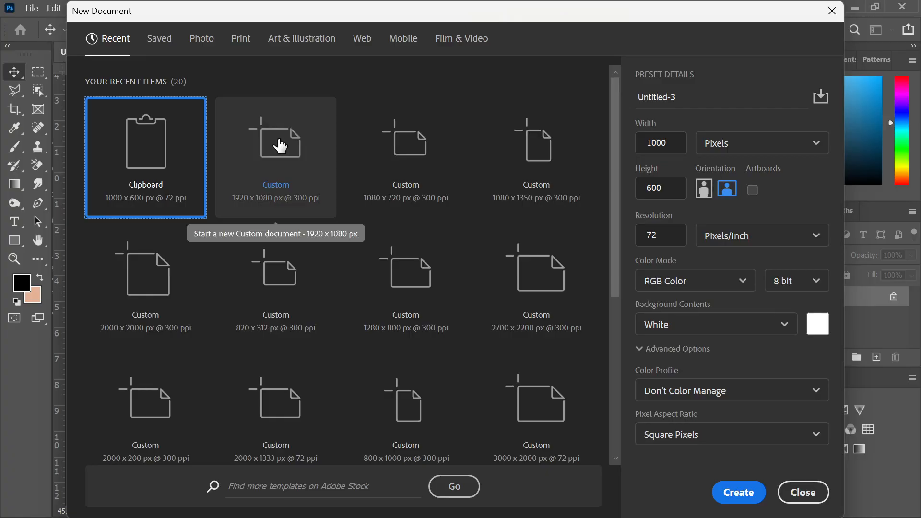
{"action": "left_click", "coordinate": [675, 143]}
{"action": "left_click_drag", "start_coordinate": [675, 143], "coordinate": [584, 161]}
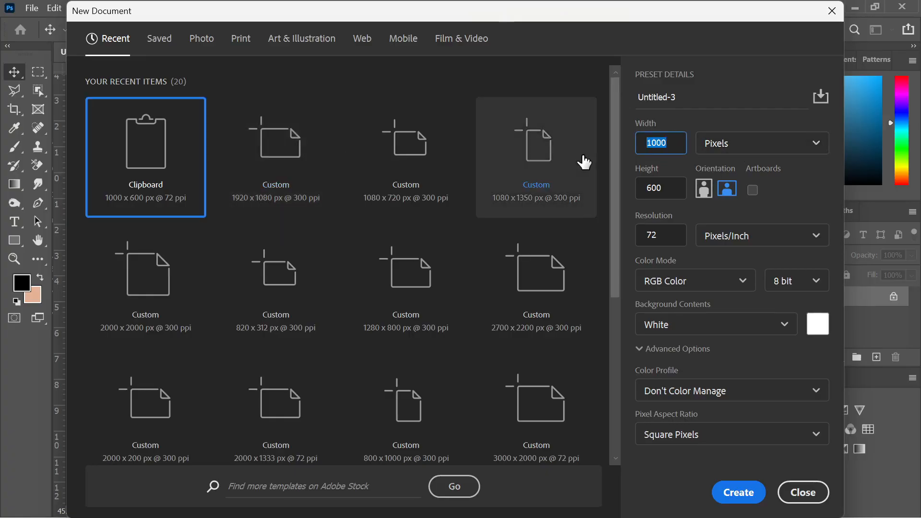
{"action": "type", "text": "192"}
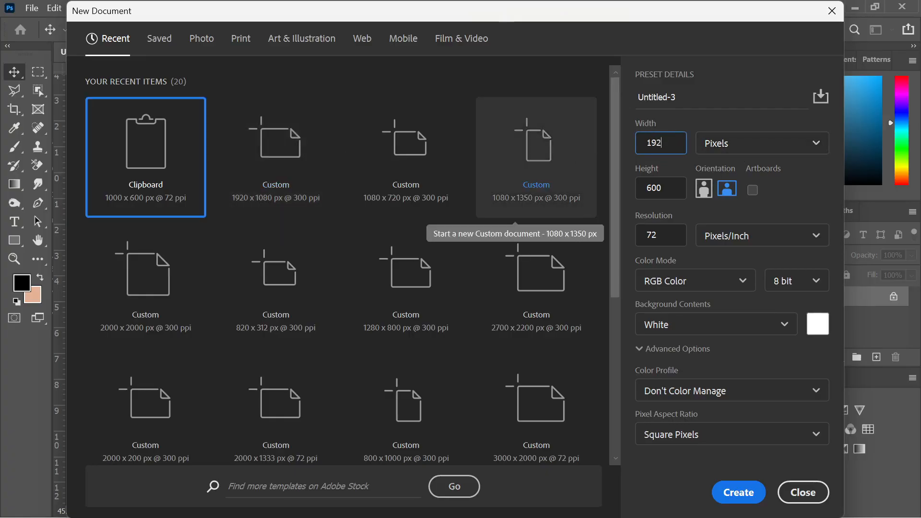
{"action": "type", "text": "0"}
{"action": "type", "text": "10"}
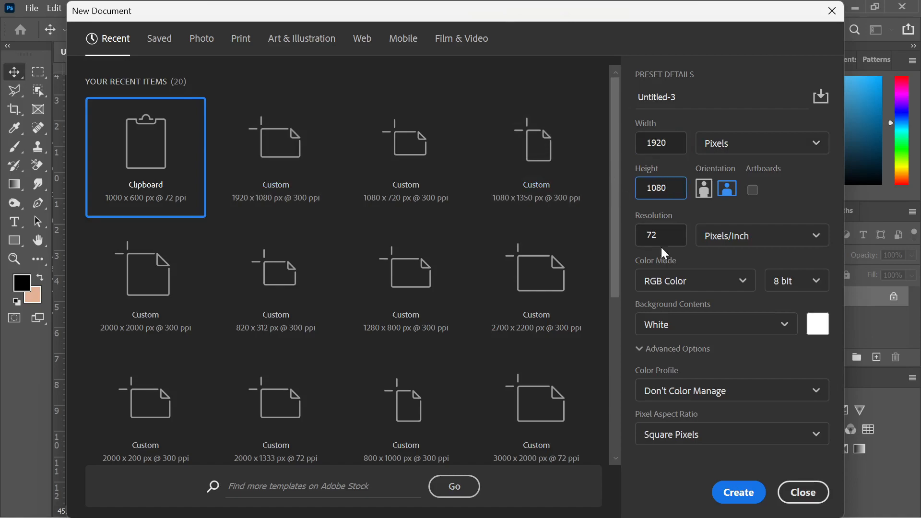
{"action": "type", "text": "300"}
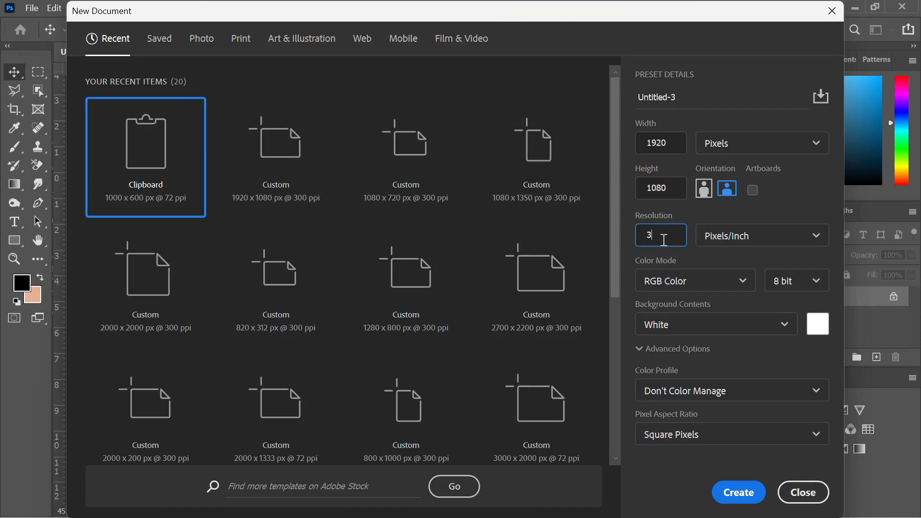
{"action": "left_click", "coordinate": [731, 490]}
{"action": "scroll", "coordinate": [399, 240], "scroll_direction": "down", "scroll_amount": 3}
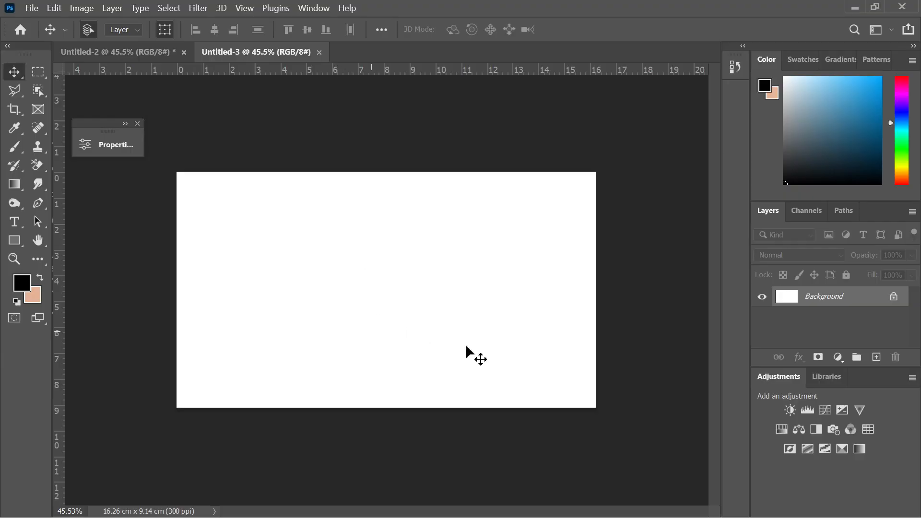
Step: Switch to Pinterest in Chrome and look through the related images, including the "Find a Job With Help From USAGov" pin
{"action": "mouse_move", "coordinate": [518, 516]}
{"action": "mouse_move", "coordinate": [546, 496]}
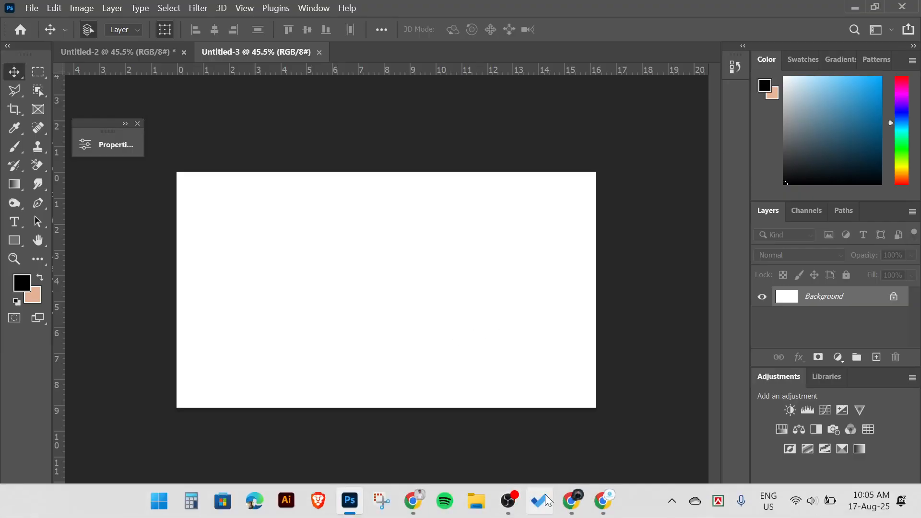
{"action": "left_click", "coordinate": [582, 504]}
{"action": "left_click", "coordinate": [593, 503]}
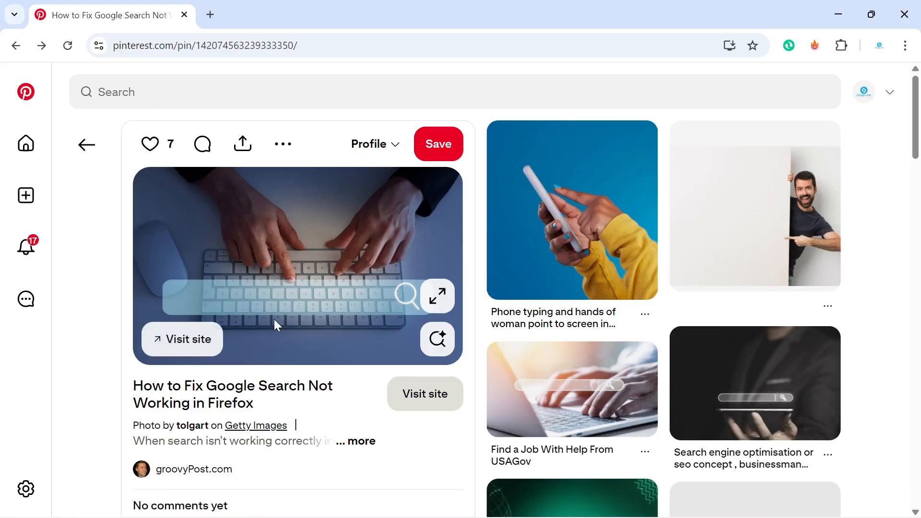
{"action": "scroll", "coordinate": [275, 325], "scroll_direction": "down", "scroll_amount": 9}
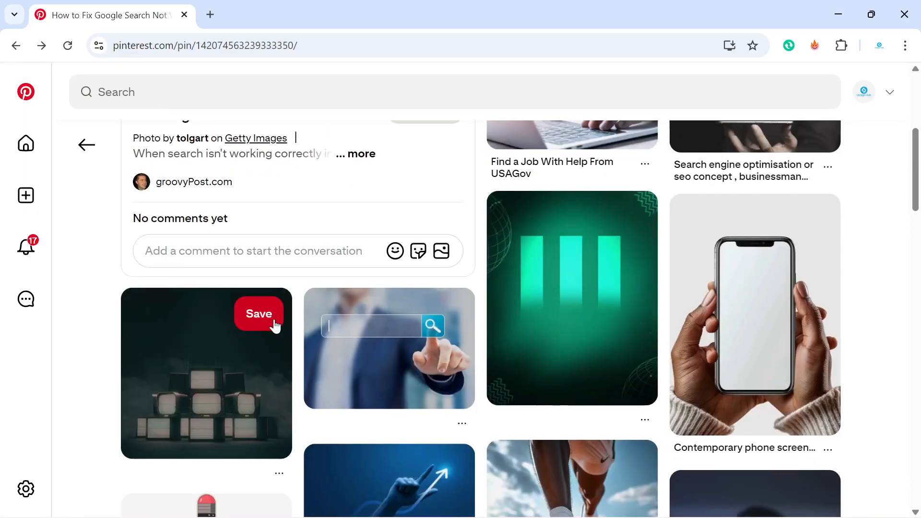
{"action": "scroll", "coordinate": [276, 326], "scroll_direction": "up", "scroll_amount": 9}
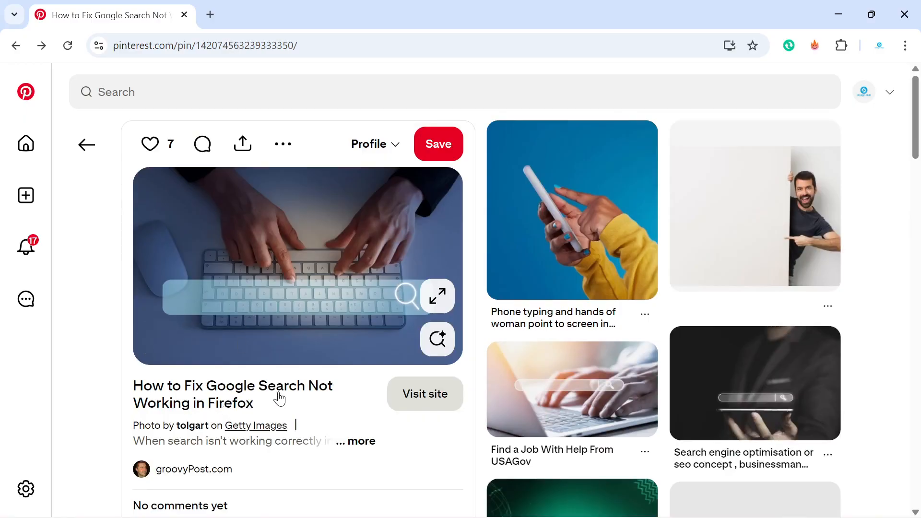
{"action": "scroll", "coordinate": [613, 331], "scroll_direction": "down", "scroll_amount": 1}
{"action": "left_click", "coordinate": [614, 331]}
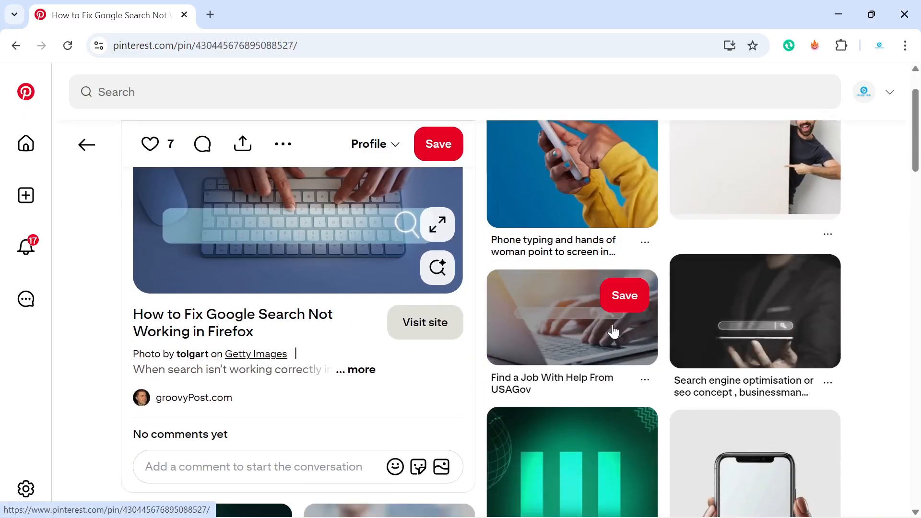
{"action": "scroll", "coordinate": [574, 353], "scroll_direction": "down", "scroll_amount": 4}
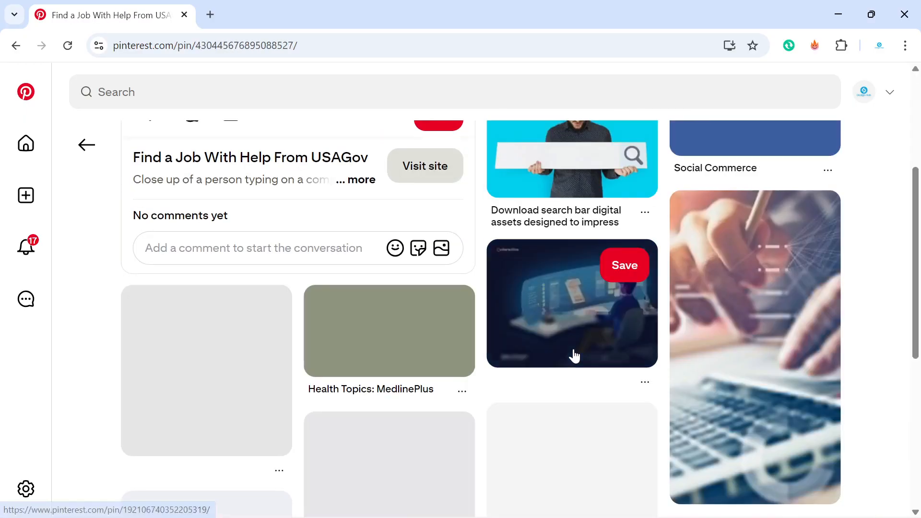
{"action": "scroll", "coordinate": [574, 356], "scroll_direction": "down", "scroll_amount": 3}
{"action": "scroll", "coordinate": [574, 417], "scroll_direction": "up", "scroll_amount": 7}
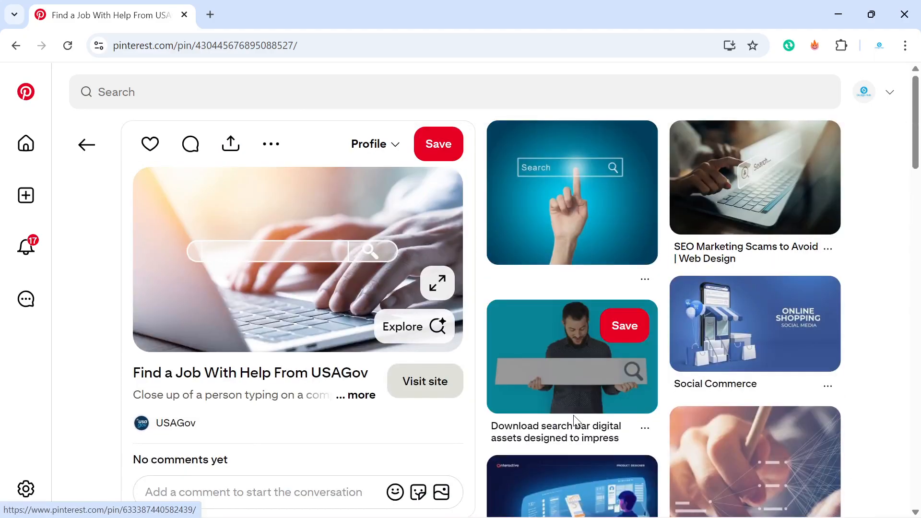
Step: Return to the "How to Fix Google Search Not Working in Firefox" pin and copy its keyboard image
{"action": "left_click", "coordinate": [16, 45]}
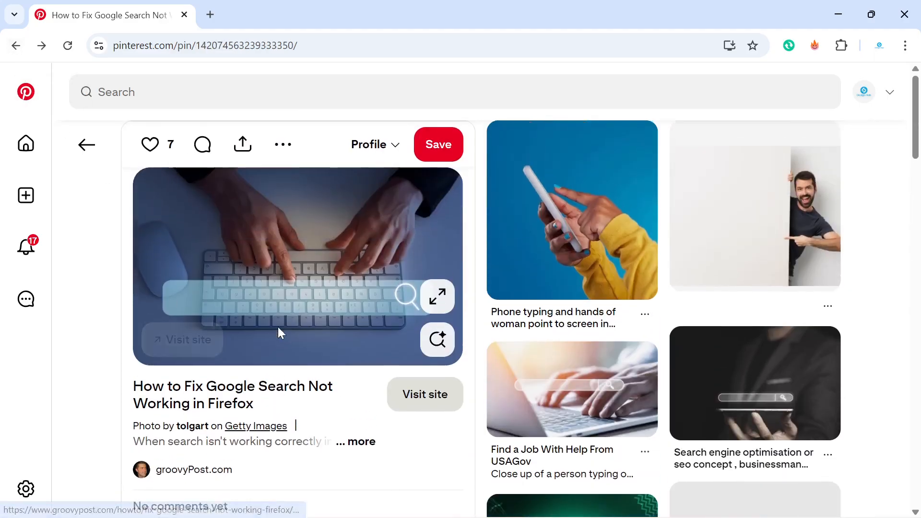
{"action": "right_click", "coordinate": [290, 263]}
{"action": "left_click", "coordinate": [371, 324]}
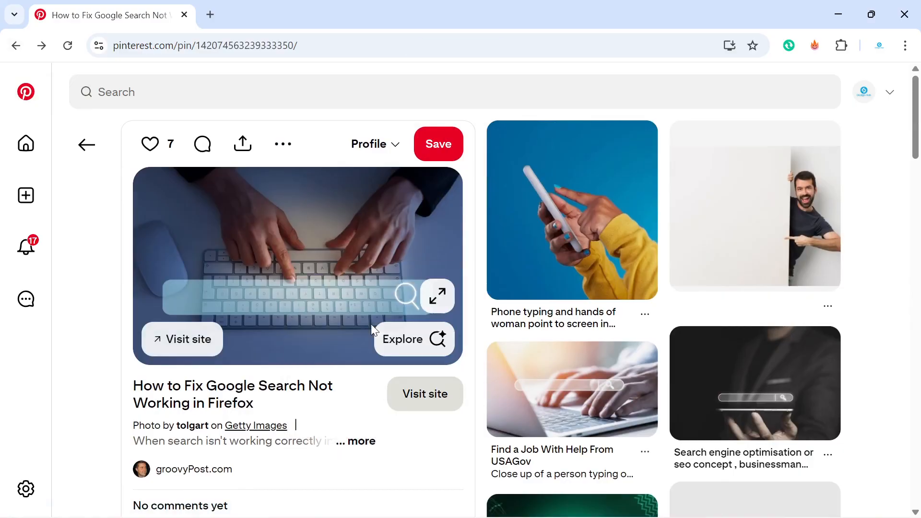
Step: Switch to Photoshop, paste the copied keyboard image into the Untitled-3 document and enlarge it to cover the whole canvas
{"action": "mouse_move", "coordinate": [398, 501]}
{"action": "left_click", "coordinate": [350, 501]}
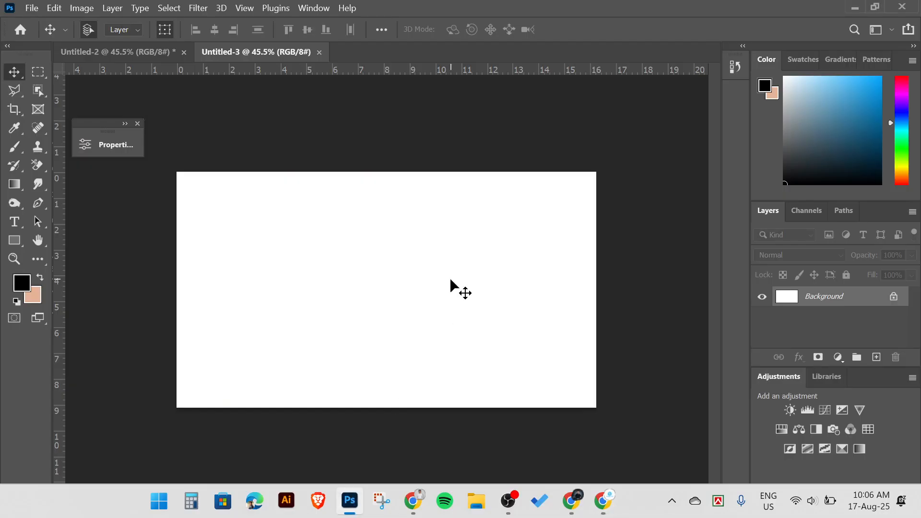
{"action": "key", "text": "ctrl+v"}
{"action": "left_click_drag", "start_coordinate": [497, 290], "coordinate": [600, 298]}
{"action": "left_click", "coordinate": [678, 29]}
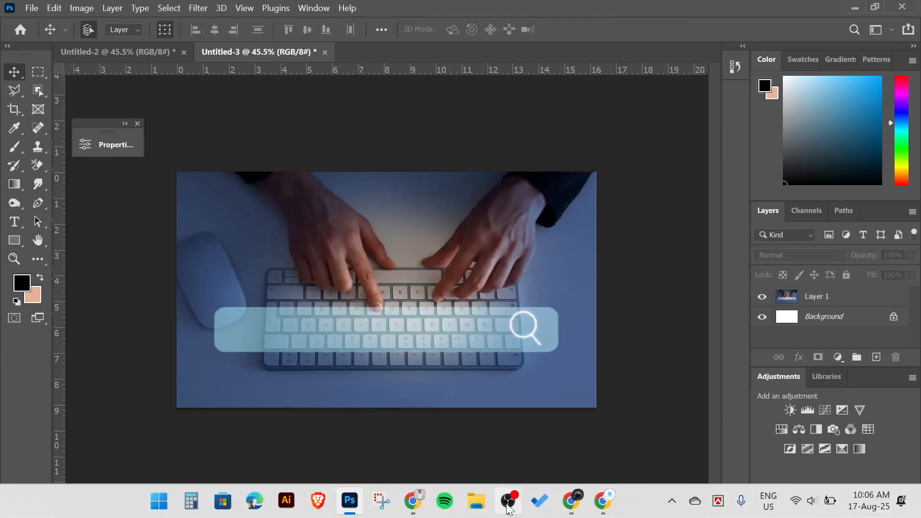
Step: Switch back to Pinterest in Chrome and look through the previously visited USAGov and Google Gemini pins for more images
{"action": "left_click", "coordinate": [509, 501]}
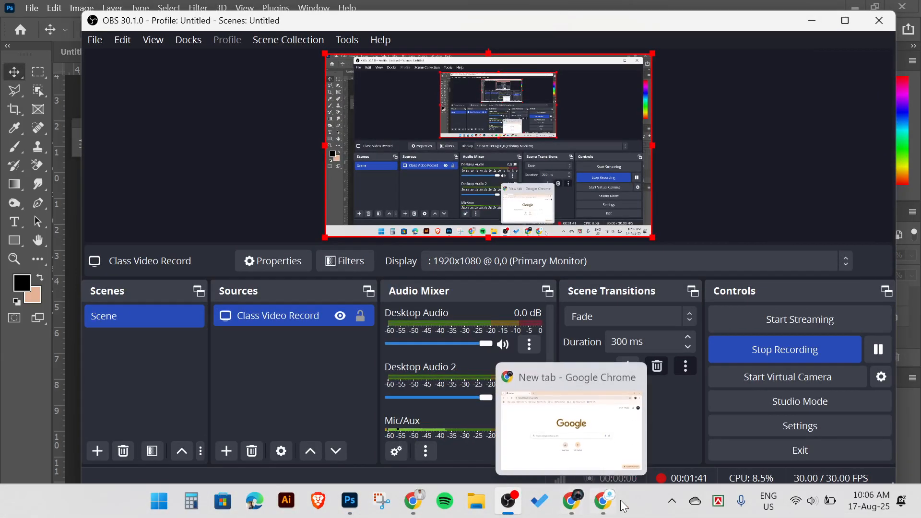
{"action": "left_click", "coordinate": [603, 502]}
{"action": "left_click", "coordinate": [42, 45]}
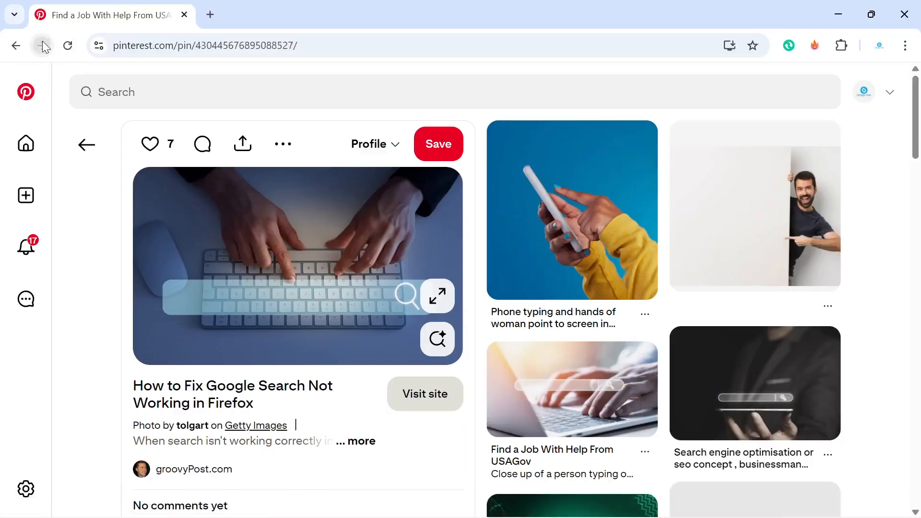
{"action": "scroll", "coordinate": [632, 354], "scroll_direction": "down", "scroll_amount": 3}
{"action": "scroll", "coordinate": [634, 355], "scroll_direction": "down", "scroll_amount": 5}
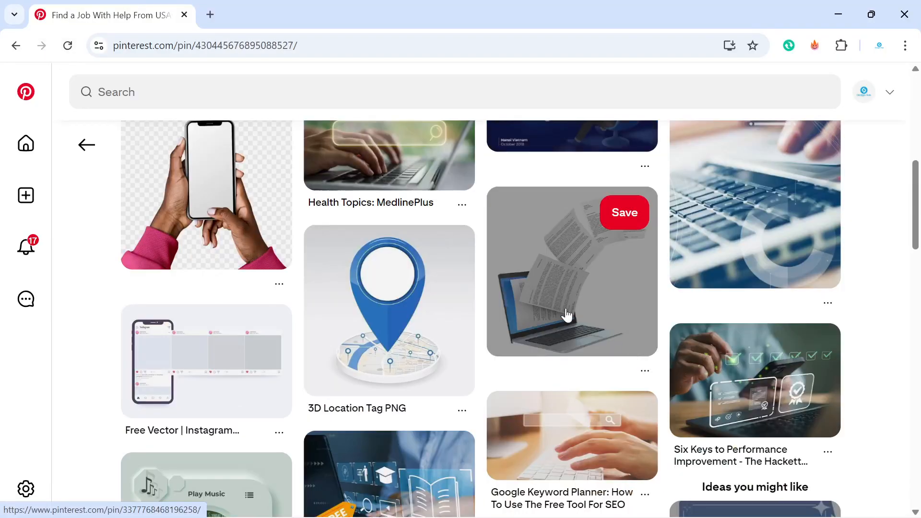
{"action": "scroll", "coordinate": [566, 312], "scroll_direction": "up", "scroll_amount": 10}
{"action": "left_click", "coordinate": [16, 46]}
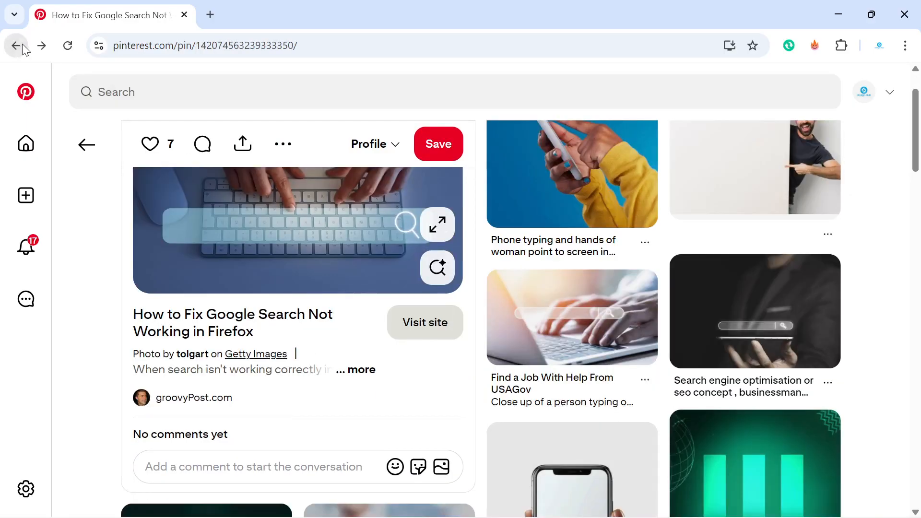
{"action": "left_click", "coordinate": [16, 45]}
{"action": "scroll", "coordinate": [361, 341], "scroll_direction": "up", "scroll_amount": 20}
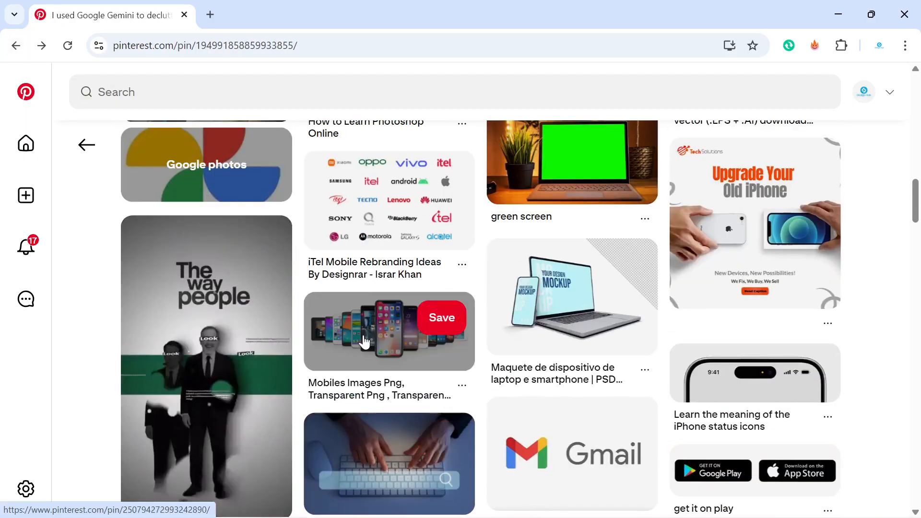
{"action": "scroll", "coordinate": [365, 342], "scroll_direction": "up", "scroll_amount": 3}
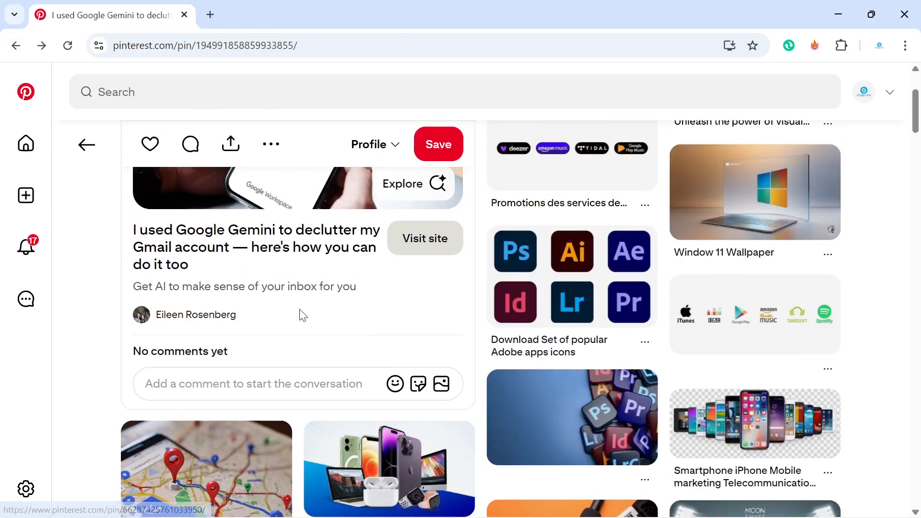
Step: Examine the related images below the Google Search keyboard pin and the USAGov pin for other suitable pictures
{"action": "left_click", "coordinate": [41, 46]}
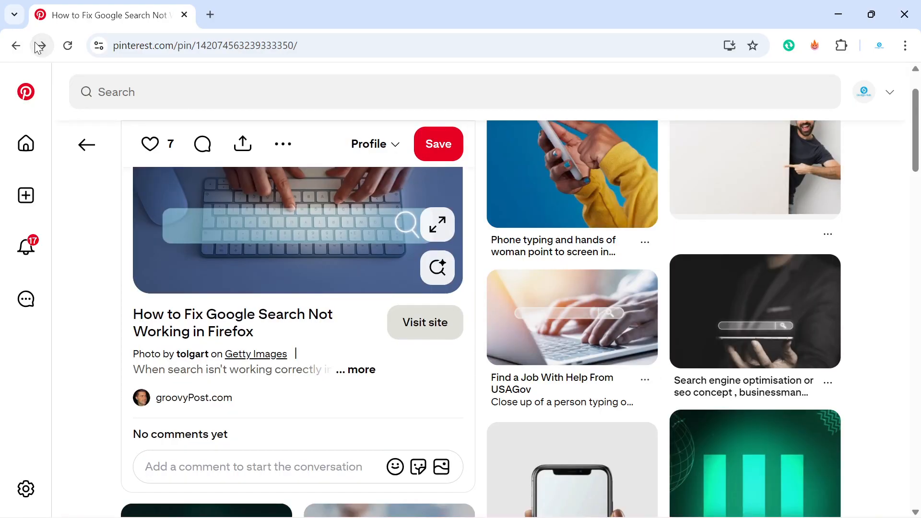
{"action": "scroll", "coordinate": [691, 327], "scroll_direction": "down", "scroll_amount": 15}
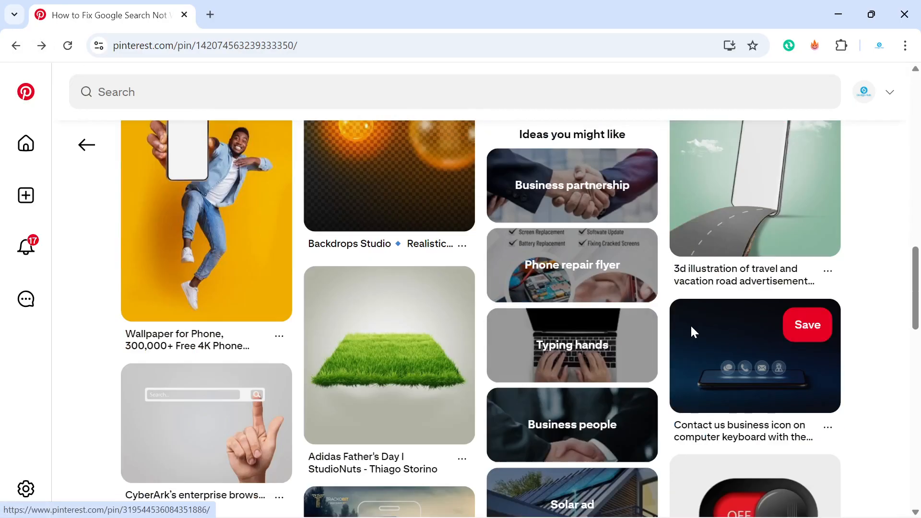
{"action": "scroll", "coordinate": [691, 329], "scroll_direction": "down", "scroll_amount": 7}
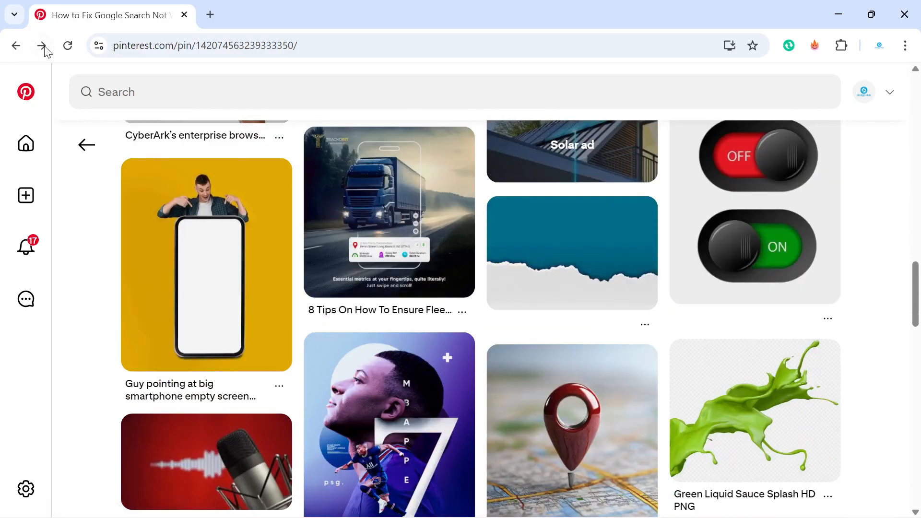
{"action": "left_click", "coordinate": [42, 45]}
{"action": "scroll", "coordinate": [623, 411], "scroll_direction": "down", "scroll_amount": 10}
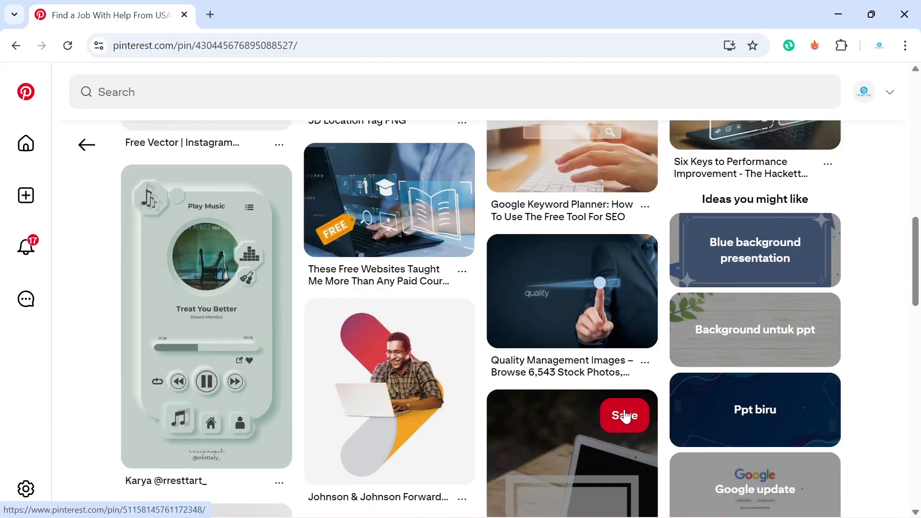
{"action": "scroll", "coordinate": [625, 416], "scroll_direction": "down", "scroll_amount": 7}
{"action": "scroll", "coordinate": [380, 442], "scroll_direction": "down", "scroll_amount": 5}
{"action": "scroll", "coordinate": [377, 450], "scroll_direction": "up", "scroll_amount": 5}
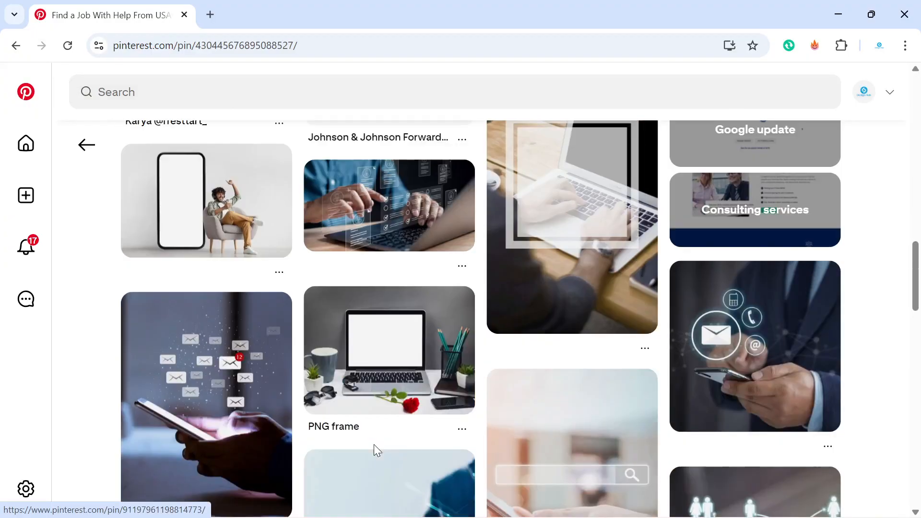
{"action": "scroll", "coordinate": [377, 450], "scroll_direction": "up", "scroll_amount": 4}
{"action": "scroll", "coordinate": [376, 451], "scroll_direction": "down", "scroll_amount": 3}
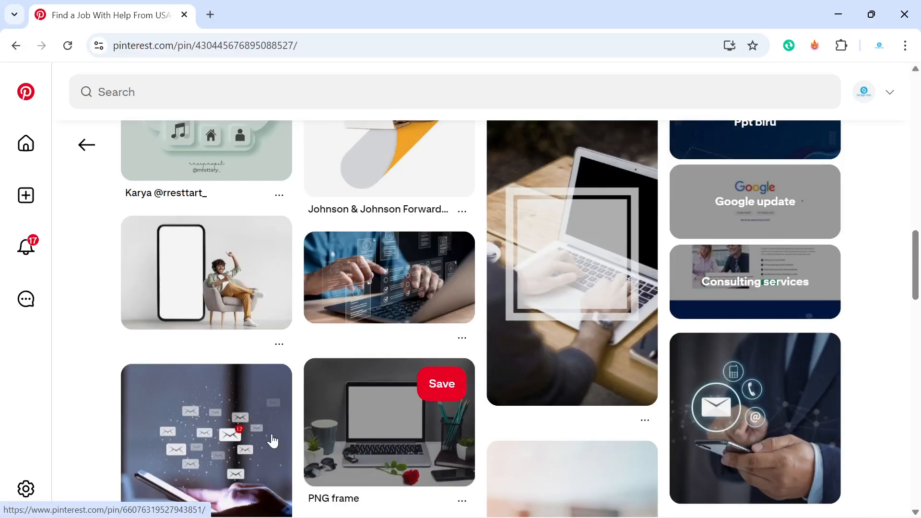
Step: Open the pin of the man in an armchair beside a giant blank phone and save it to Profile
{"action": "left_click", "coordinate": [223, 302]}
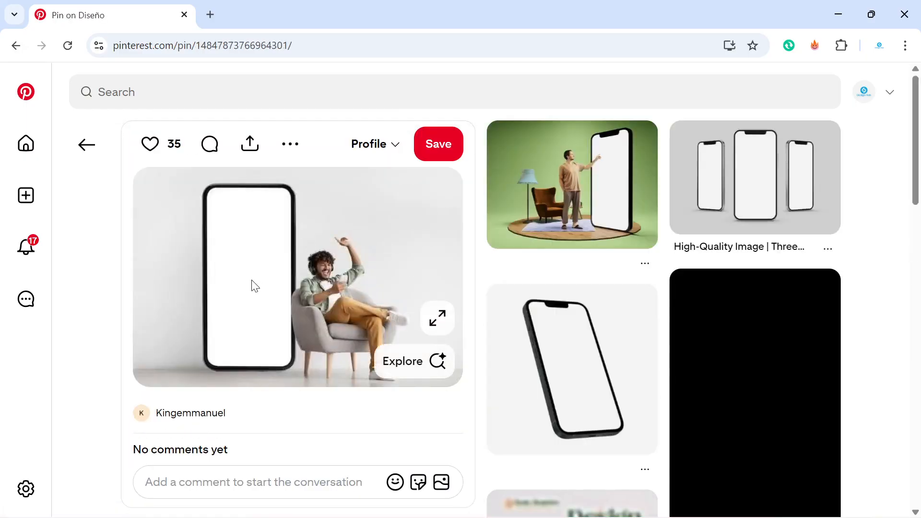
{"action": "scroll", "coordinate": [419, 300], "scroll_direction": "down", "scroll_amount": 6}
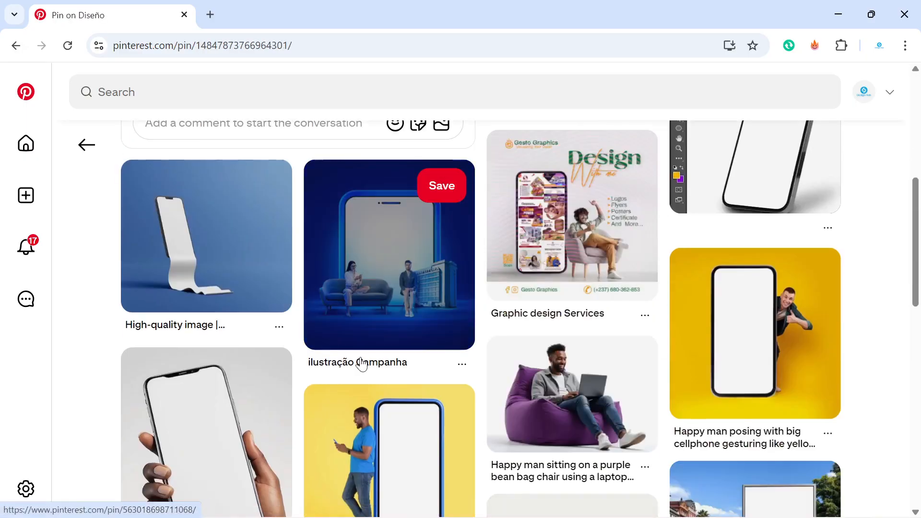
{"action": "scroll", "coordinate": [223, 390], "scroll_direction": "down", "scroll_amount": 3}
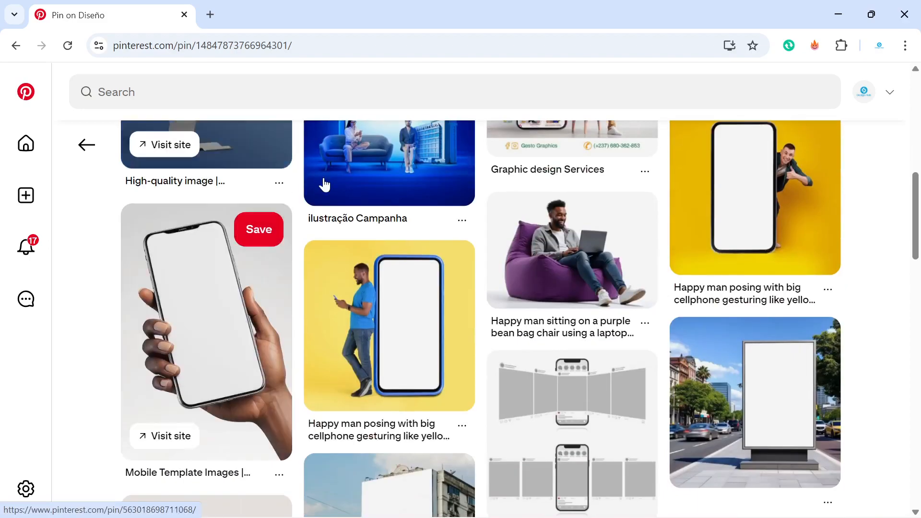
{"action": "scroll", "coordinate": [364, 313], "scroll_direction": "up", "scroll_amount": 8}
{"action": "left_click", "coordinate": [438, 144]}
Step: Open the pin of the happy man on a purple bean bag chair with a laptop and browse its related images
{"action": "scroll", "coordinate": [530, 410], "scroll_direction": "down", "scroll_amount": 6}
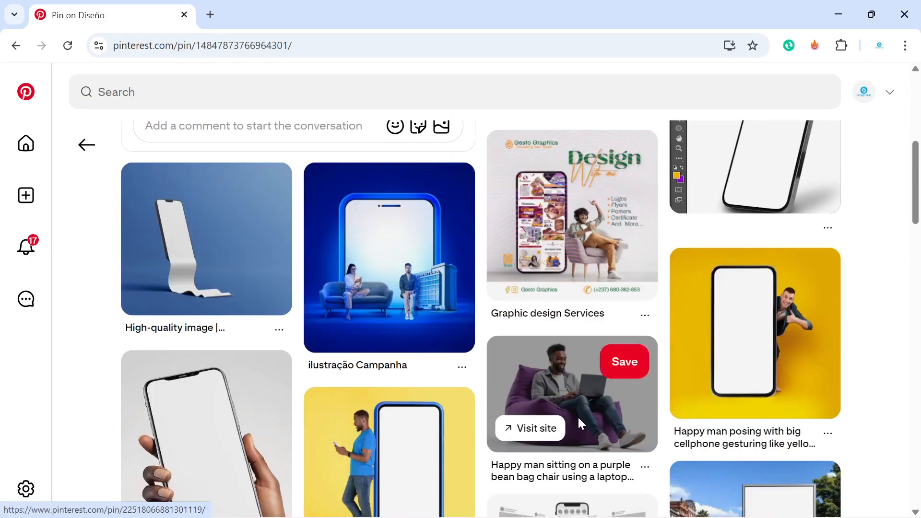
{"action": "left_click", "coordinate": [578, 416]}
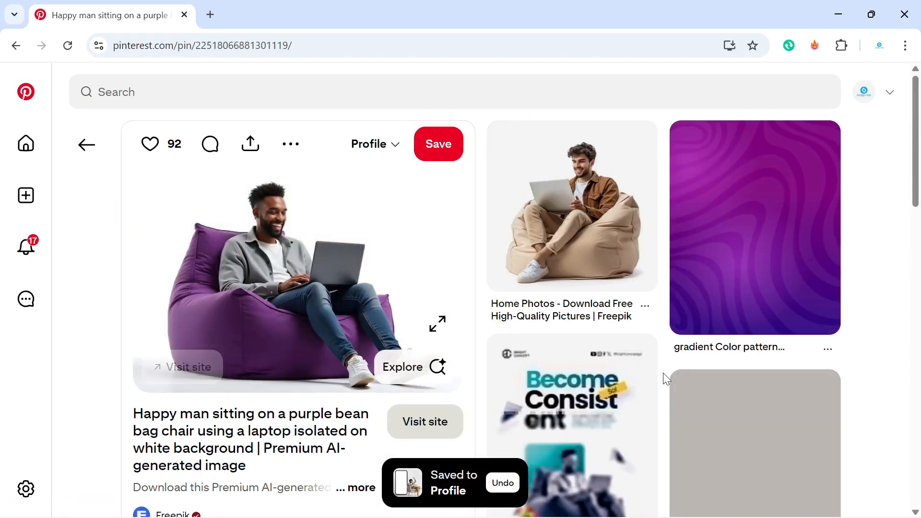
{"action": "scroll", "coordinate": [701, 455], "scroll_direction": "down", "scroll_amount": 13}
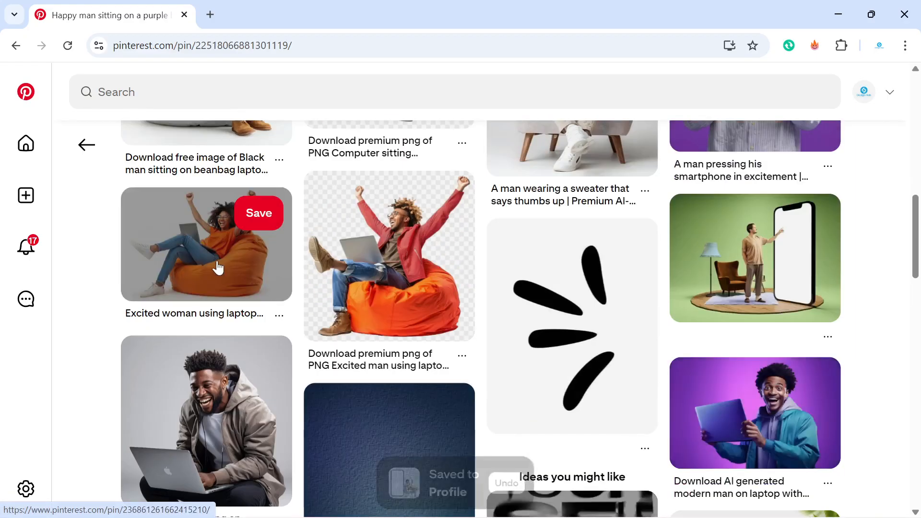
Step: Open the pin of the excited woman with a laptop on an orange bean bag and examine its related images
{"action": "left_click", "coordinate": [221, 268]}
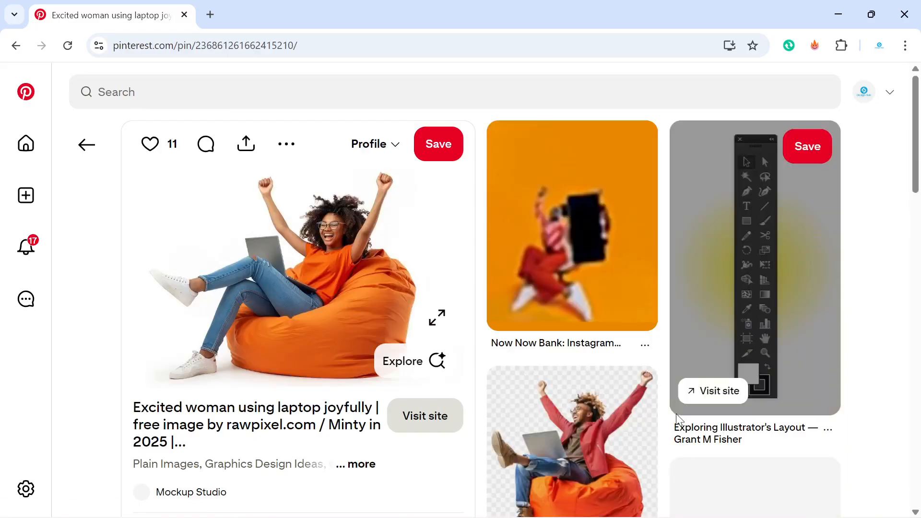
{"action": "scroll", "coordinate": [426, 364], "scroll_direction": "down", "scroll_amount": 12}
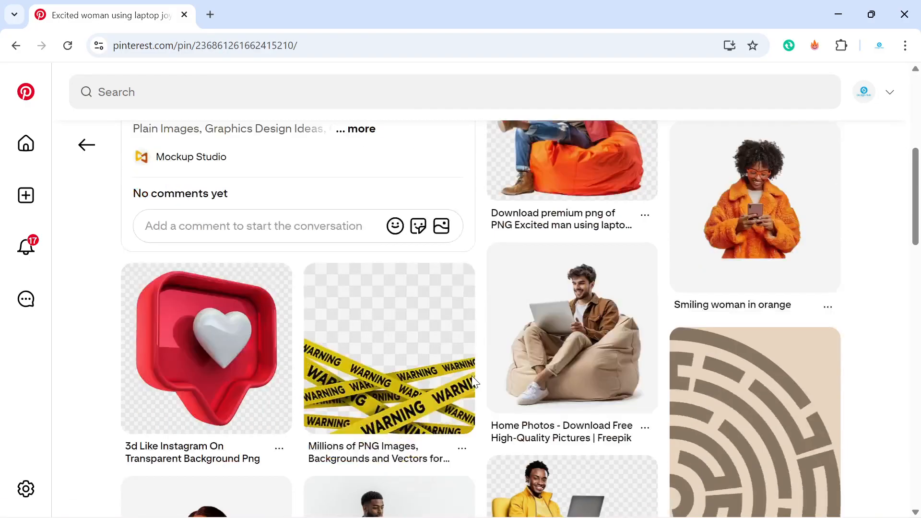
{"action": "scroll", "coordinate": [472, 382], "scroll_direction": "down", "scroll_amount": 15}
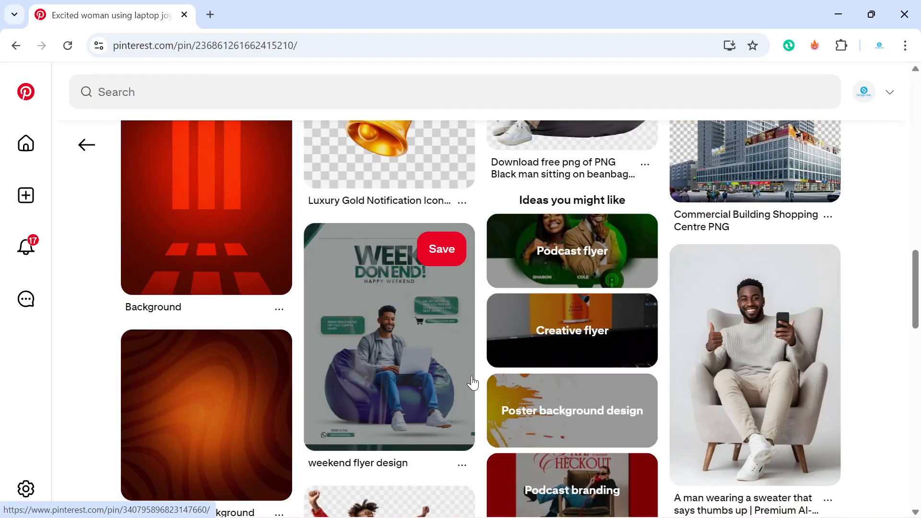
{"action": "scroll", "coordinate": [473, 381], "scroll_direction": "down", "scroll_amount": 11}
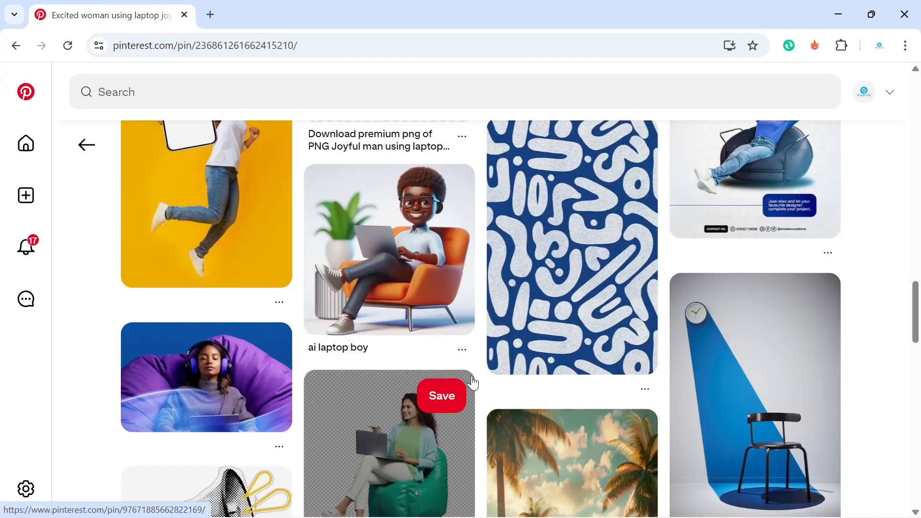
{"action": "scroll", "coordinate": [473, 384], "scroll_direction": "up", "scroll_amount": 2}
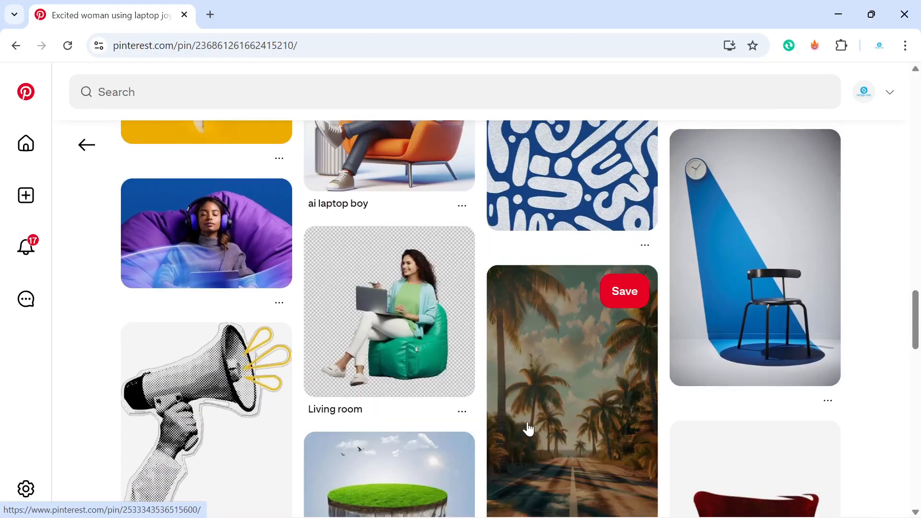
{"action": "scroll", "coordinate": [450, 401], "scroll_direction": "down", "scroll_amount": 6}
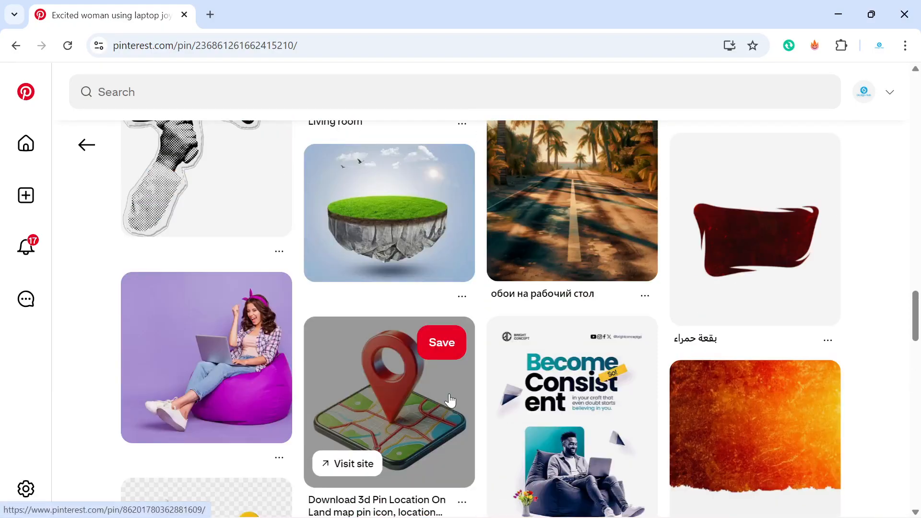
{"action": "scroll", "coordinate": [291, 384], "scroll_direction": "down", "scroll_amount": 9}
{"action": "scroll", "coordinate": [490, 385], "scroll_direction": "up", "scroll_amount": 8}
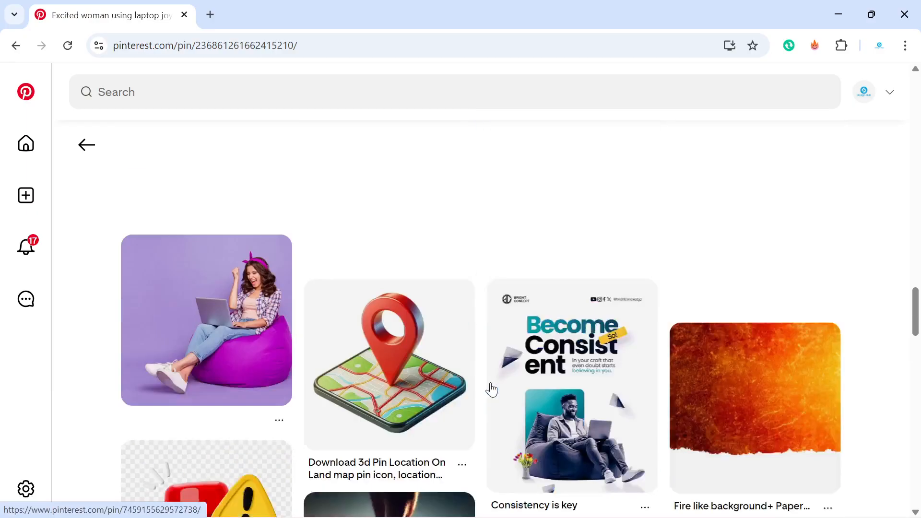
{"action": "scroll", "coordinate": [489, 384], "scroll_direction": "down", "scroll_amount": 8}
Step: Look further down the related images for cut-outs of people seated with laptops, and return to the man on the dark grey bean bag
{"action": "scroll", "coordinate": [492, 389], "scroll_direction": "down", "scroll_amount": 3}
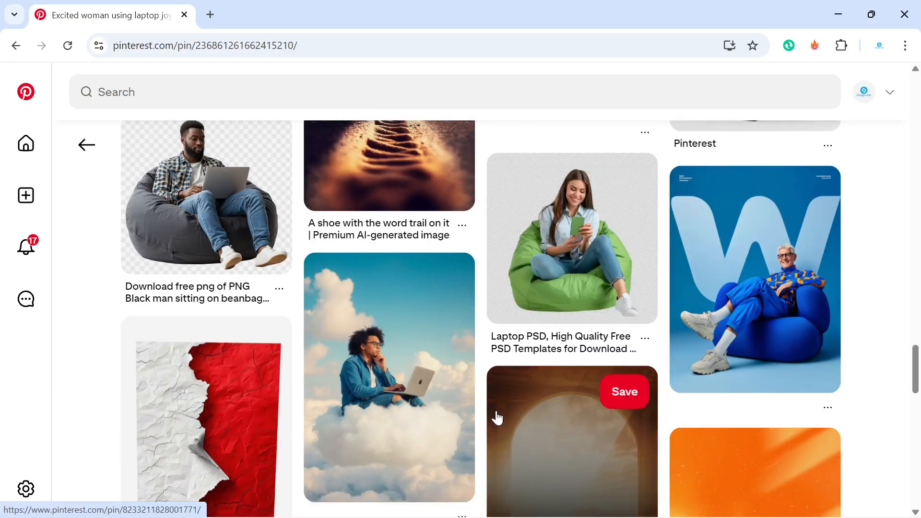
{"action": "scroll", "coordinate": [410, 384], "scroll_direction": "down", "scroll_amount": 9}
{"action": "scroll", "coordinate": [410, 383], "scroll_direction": "down", "scroll_amount": 6}
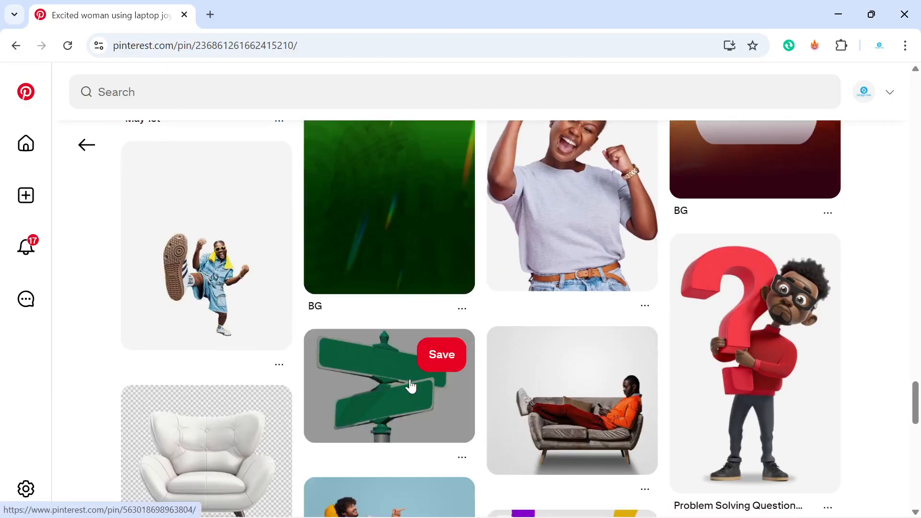
{"action": "scroll", "coordinate": [410, 385], "scroll_direction": "down", "scroll_amount": 8}
{"action": "scroll", "coordinate": [409, 385], "scroll_direction": "up", "scroll_amount": 8}
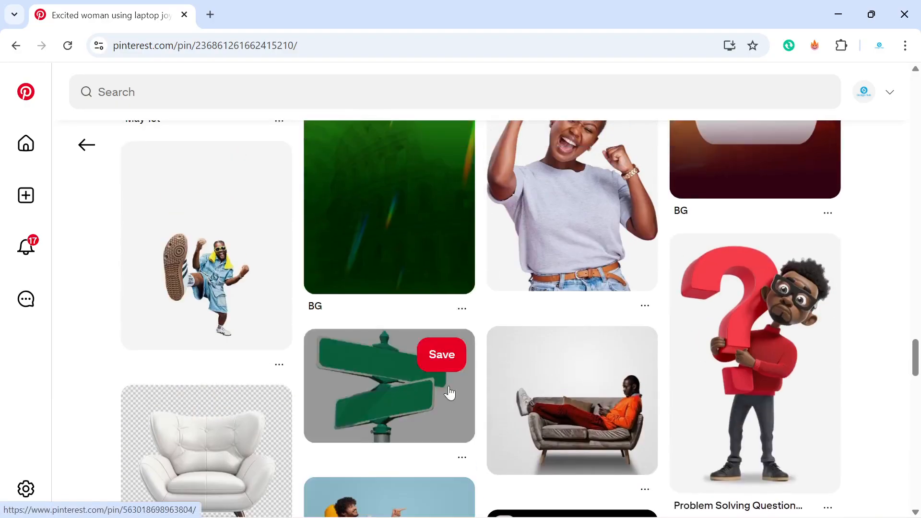
{"action": "scroll", "coordinate": [569, 394], "scroll_direction": "up", "scroll_amount": 6}
{"action": "scroll", "coordinate": [288, 359], "scroll_direction": "up", "scroll_amount": 9}
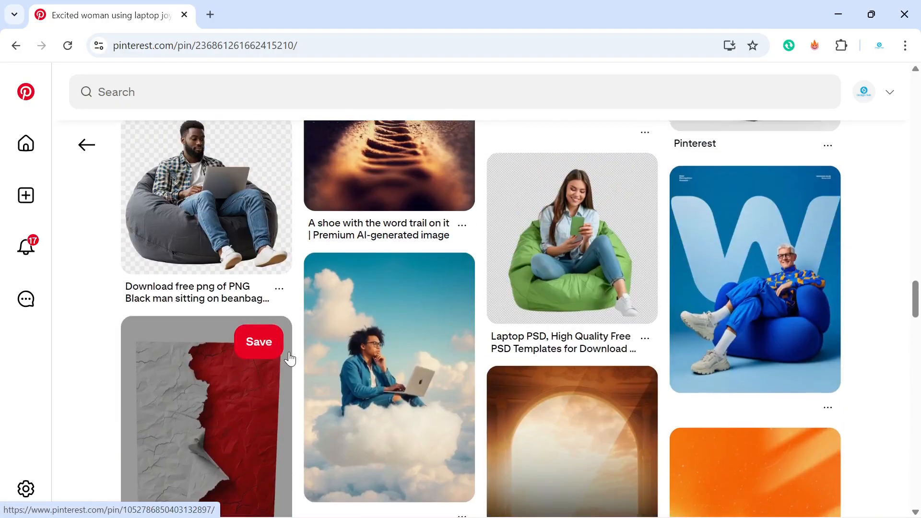
{"action": "scroll", "coordinate": [290, 359], "scroll_direction": "up", "scroll_amount": 3}
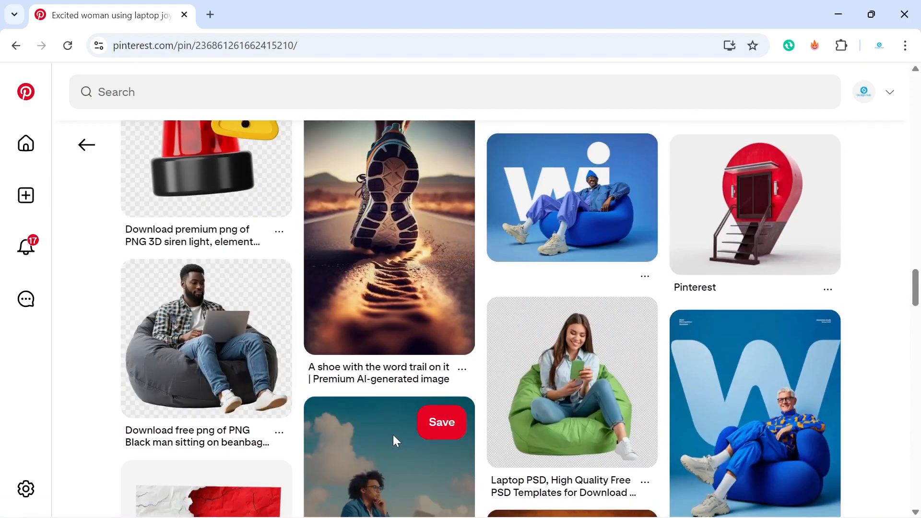
Step: Open the pin of the man in a checked shirt on a dark grey bean bag and look through its related images
{"action": "left_click", "coordinate": [280, 391]}
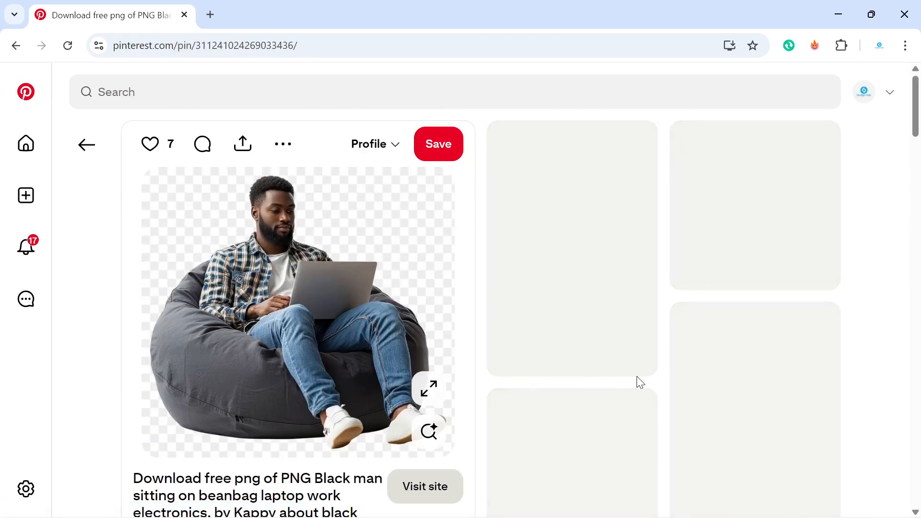
{"action": "scroll", "coordinate": [661, 398], "scroll_direction": "down", "scroll_amount": 2}
{"action": "scroll", "coordinate": [661, 397], "scroll_direction": "down", "scroll_amount": 6}
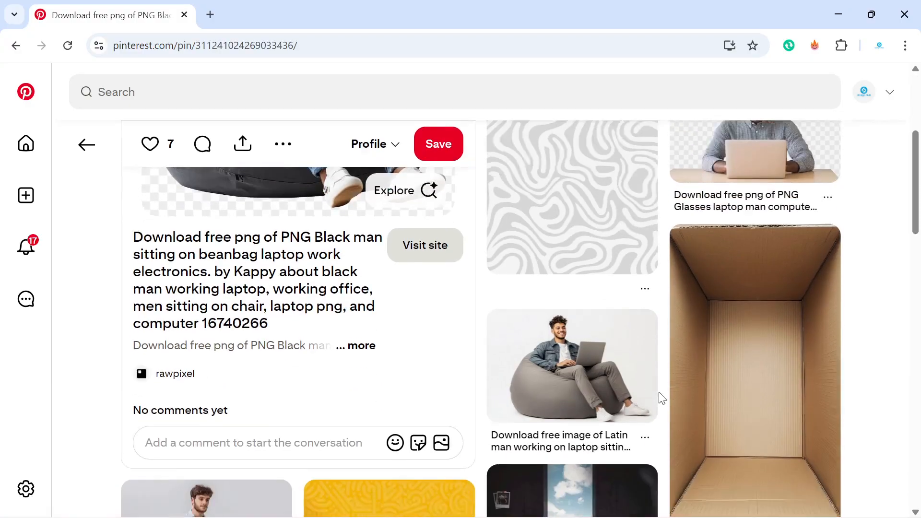
{"action": "scroll", "coordinate": [475, 418], "scroll_direction": "down", "scroll_amount": 12}
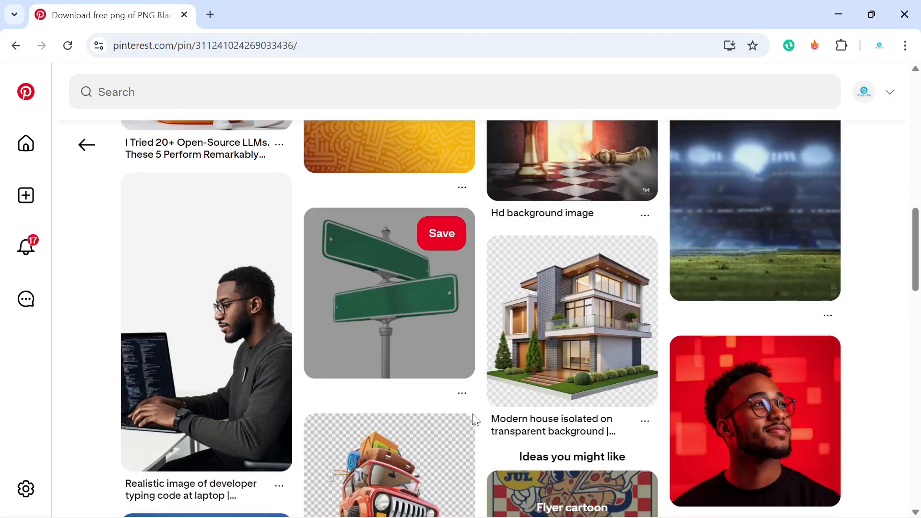
{"action": "scroll", "coordinate": [482, 421], "scroll_direction": "up", "scroll_amount": 9}
{"action": "scroll", "coordinate": [483, 421], "scroll_direction": "up", "scroll_amount": 5}
Step: View the pin of the man in a denim jacket on a grey bean bag, and from its related images open the man on a yellow bean bag
{"action": "left_click", "coordinate": [558, 321]}
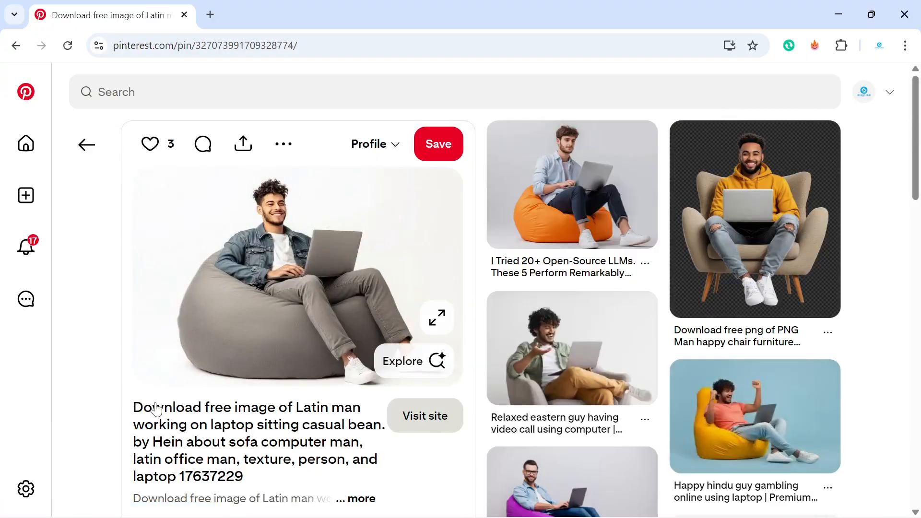
{"action": "scroll", "coordinate": [743, 422], "scroll_direction": "down", "scroll_amount": 3}
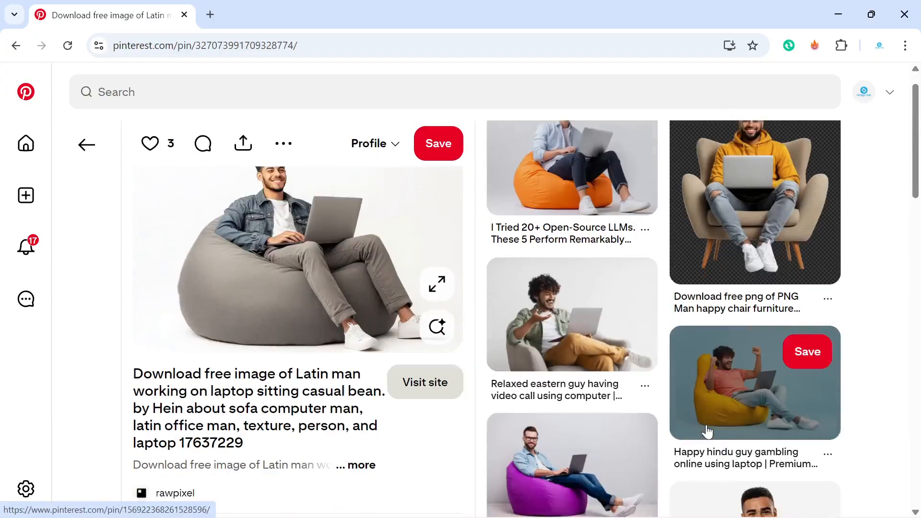
{"action": "scroll", "coordinate": [745, 452], "scroll_direction": "down", "scroll_amount": 6}
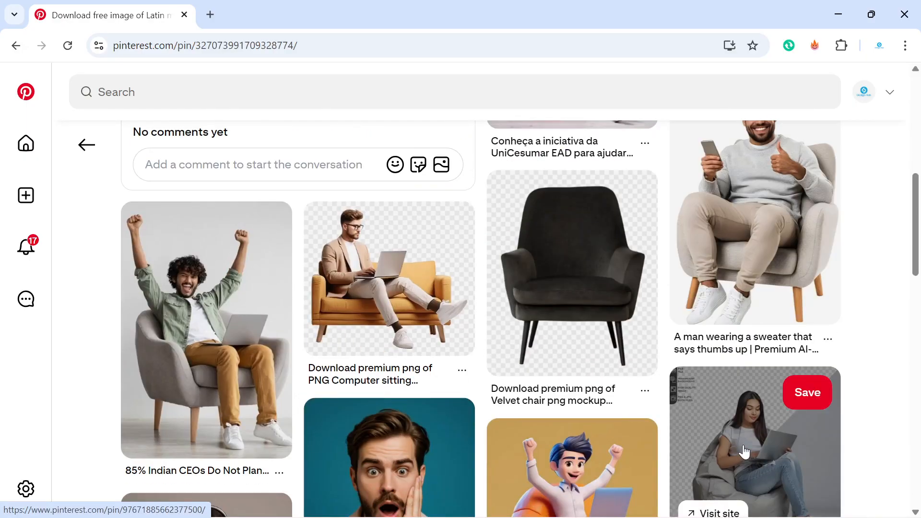
{"action": "scroll", "coordinate": [745, 452], "scroll_direction": "up", "scroll_amount": 7}
{"action": "left_click", "coordinate": [754, 376]}
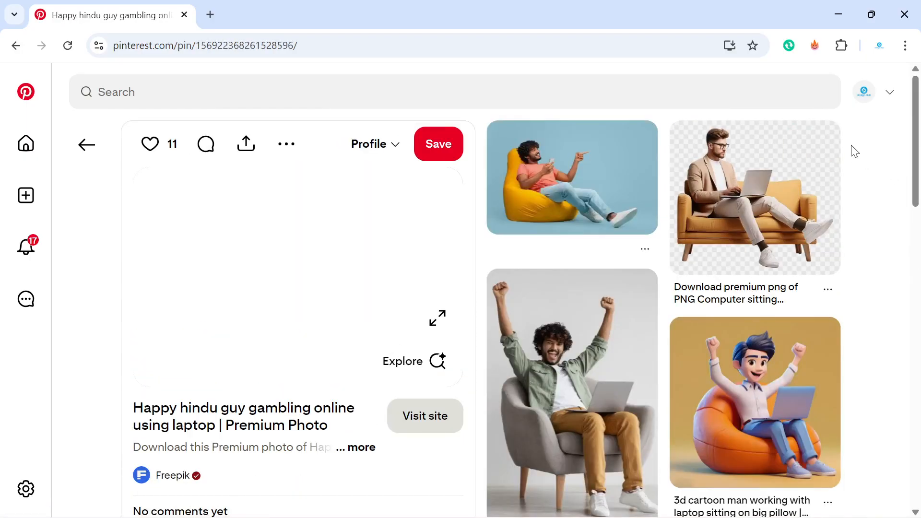
Step: Check the saved ideas page and go to the home feed to look for more images
{"action": "left_click", "coordinate": [863, 91]}
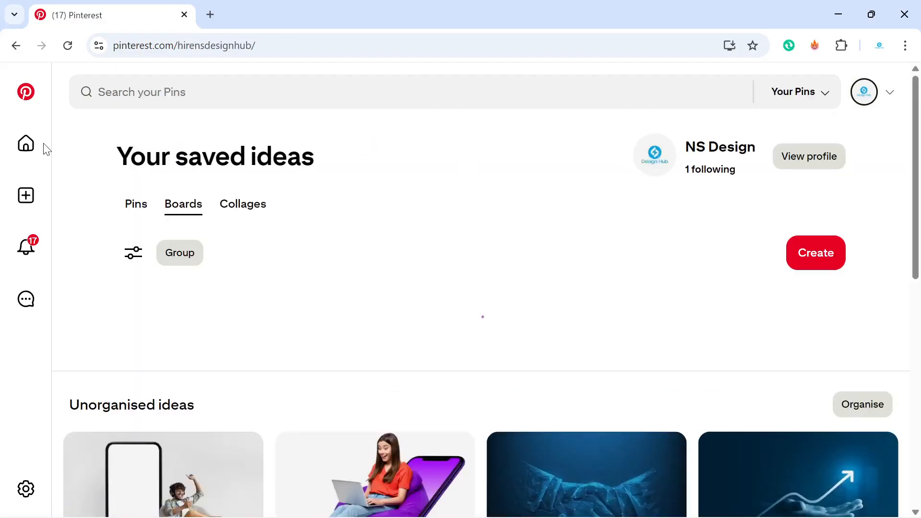
{"action": "left_click", "coordinate": [23, 164]}
{"action": "scroll", "coordinate": [432, 485], "scroll_direction": "down", "scroll_amount": 3}
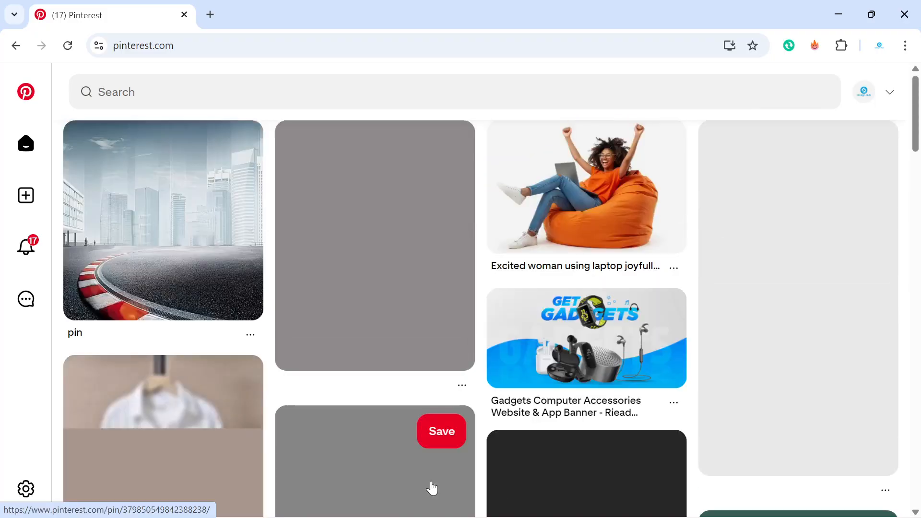
Step: Reopen the orange bean bag woman's pin from the home feed and look through its refreshed related images
{"action": "mouse_move", "coordinate": [597, 226]}
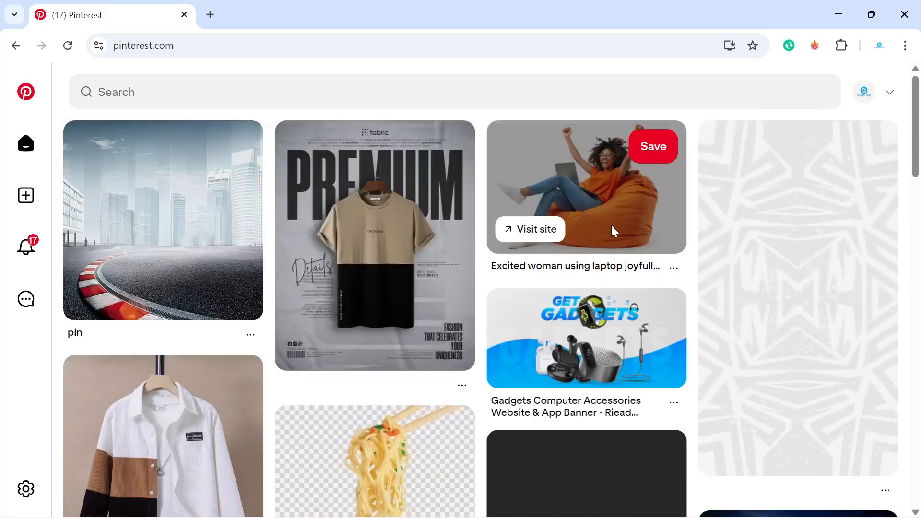
{"action": "left_click", "coordinate": [624, 231]}
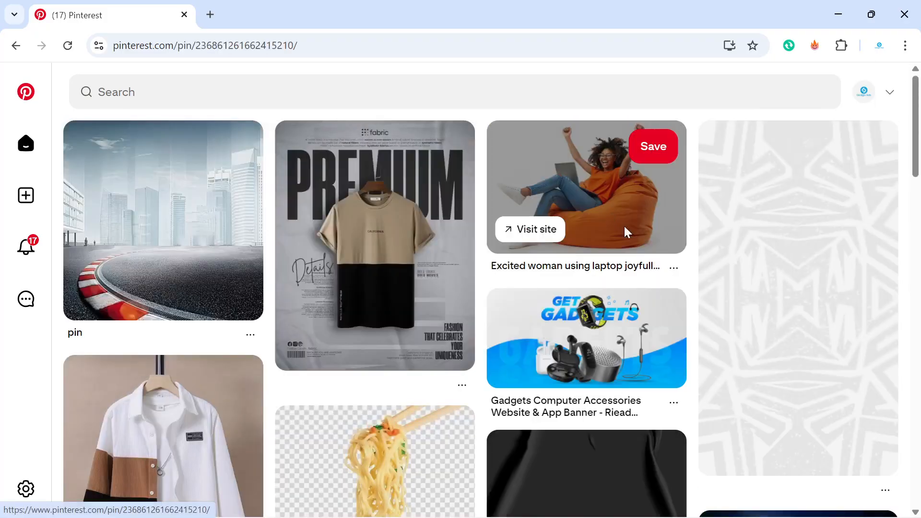
{"action": "scroll", "coordinate": [616, 390], "scroll_direction": "down", "scroll_amount": 2}
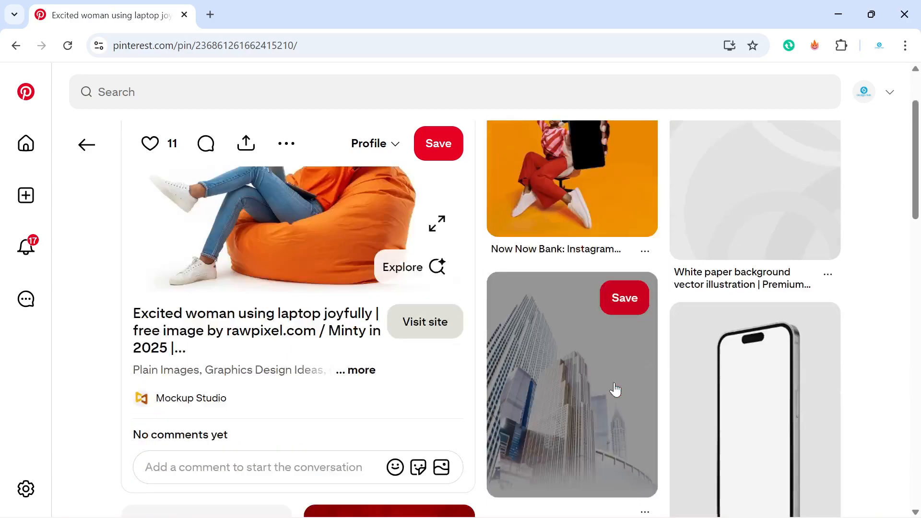
{"action": "scroll", "coordinate": [615, 390], "scroll_direction": "down", "scroll_amount": 10}
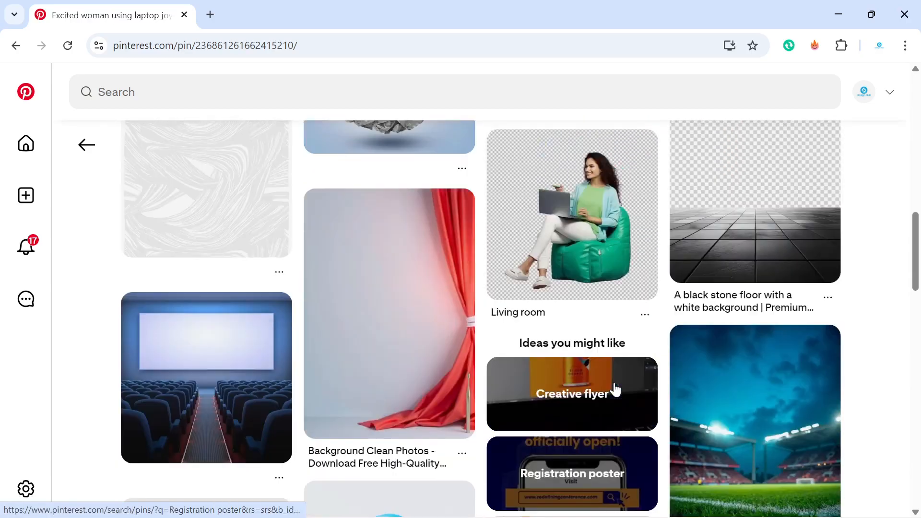
{"action": "scroll", "coordinate": [616, 389], "scroll_direction": "up", "scroll_amount": 10}
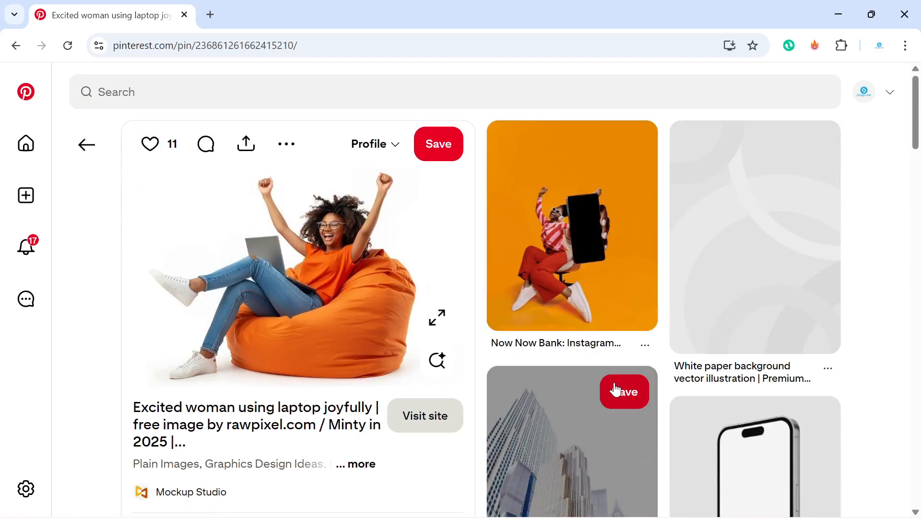
{"action": "scroll", "coordinate": [616, 389], "scroll_direction": "down", "scroll_amount": 9}
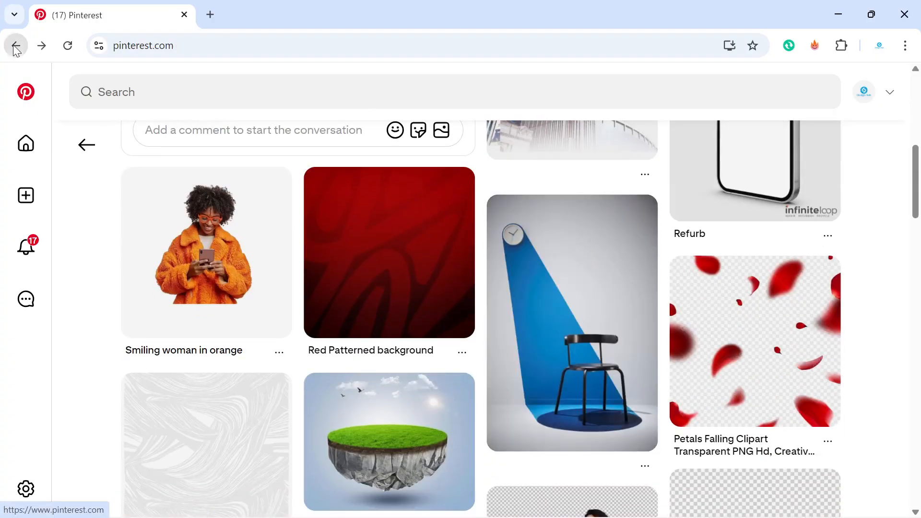
Step: Return to the home feed and browse its recommended pins for usable images
{"action": "left_click", "coordinate": [16, 47]}
{"action": "scroll", "coordinate": [287, 272], "scroll_direction": "down", "scroll_amount": 5}
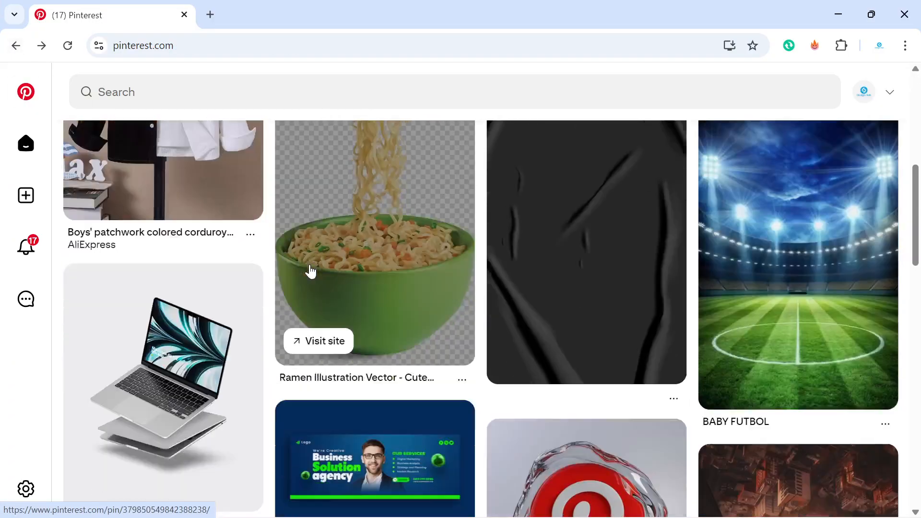
{"action": "scroll", "coordinate": [309, 267], "scroll_direction": "down", "scroll_amount": 10}
{"action": "scroll", "coordinate": [310, 267], "scroll_direction": "up", "scroll_amount": 14}
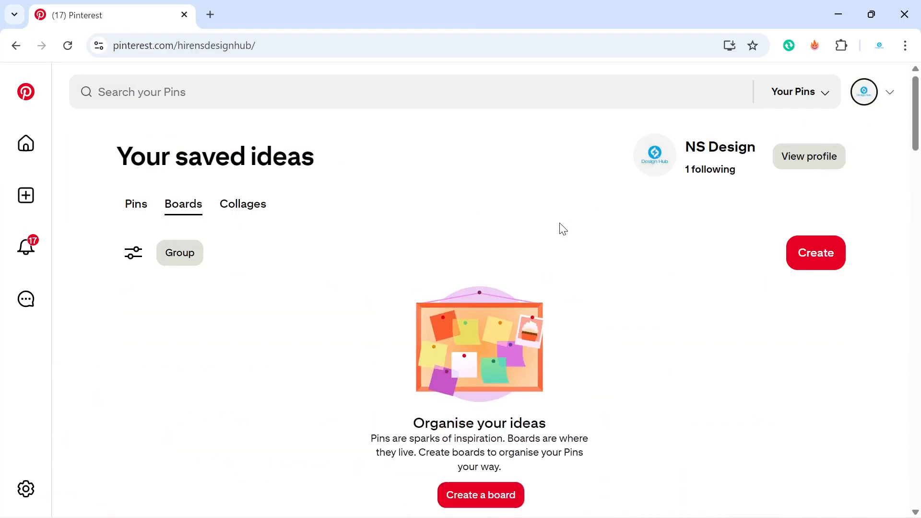
Step: From the saved ideas, open the pin of the woman on a purple bean bag beside a giant phone and check the image's save and copy options
{"action": "scroll", "coordinate": [564, 229], "scroll_direction": "down", "scroll_amount": 5}
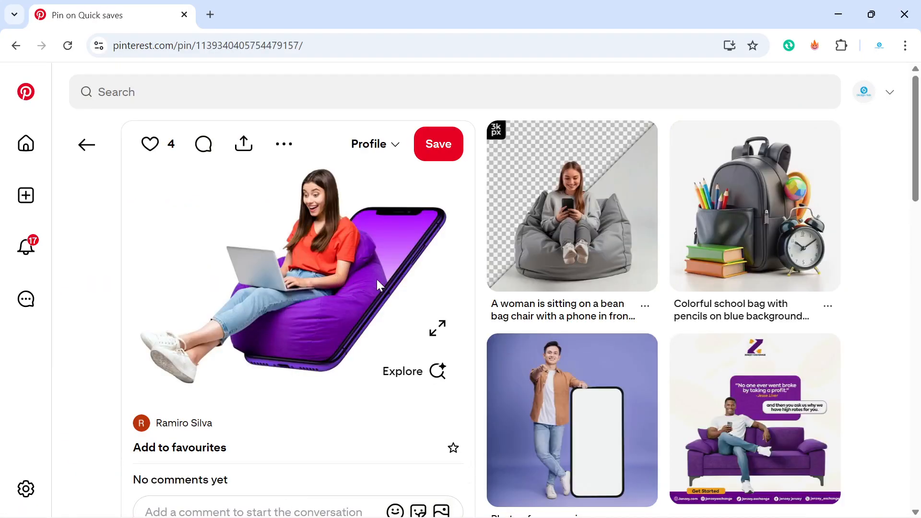
{"action": "right_click", "coordinate": [270, 254]}
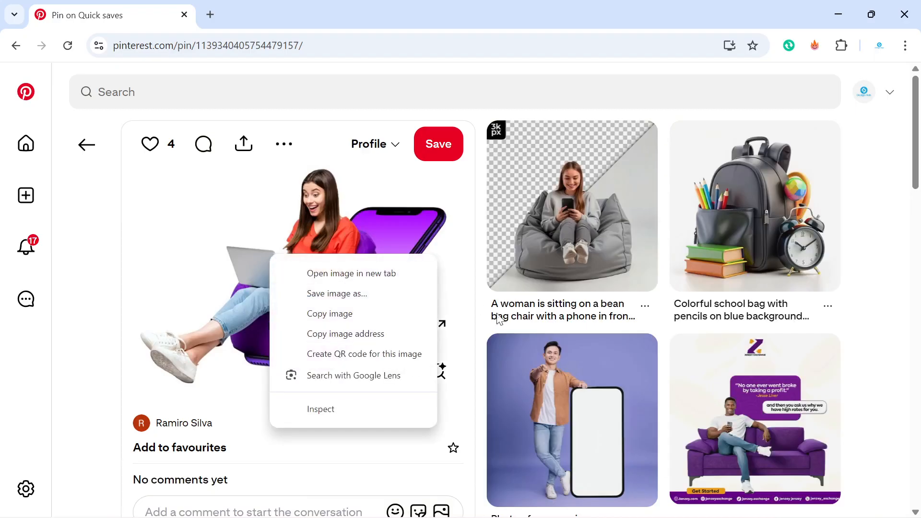
{"action": "left_click", "coordinate": [475, 310]}
Step: Go back through the visited pages to the pin of the happy man with a laptop on a yellow bean bag
{"action": "left_click", "coordinate": [16, 45]}
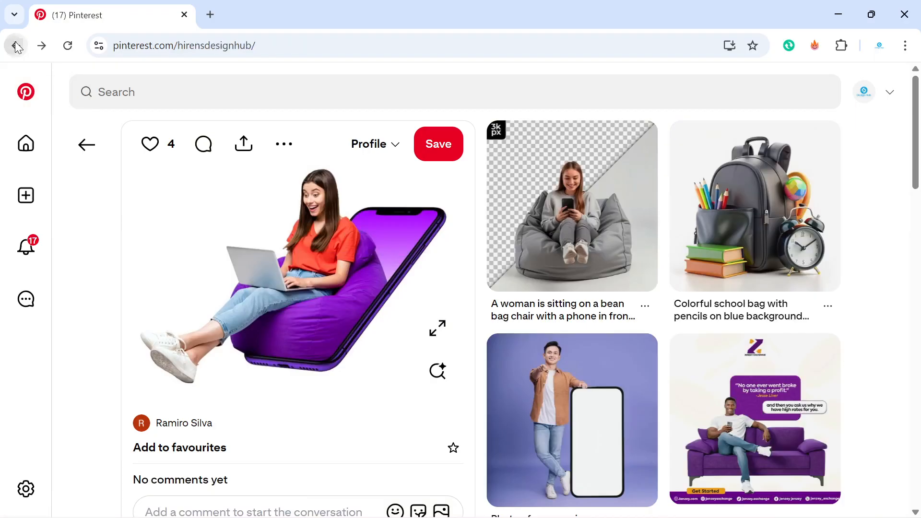
{"action": "left_click", "coordinate": [15, 50]}
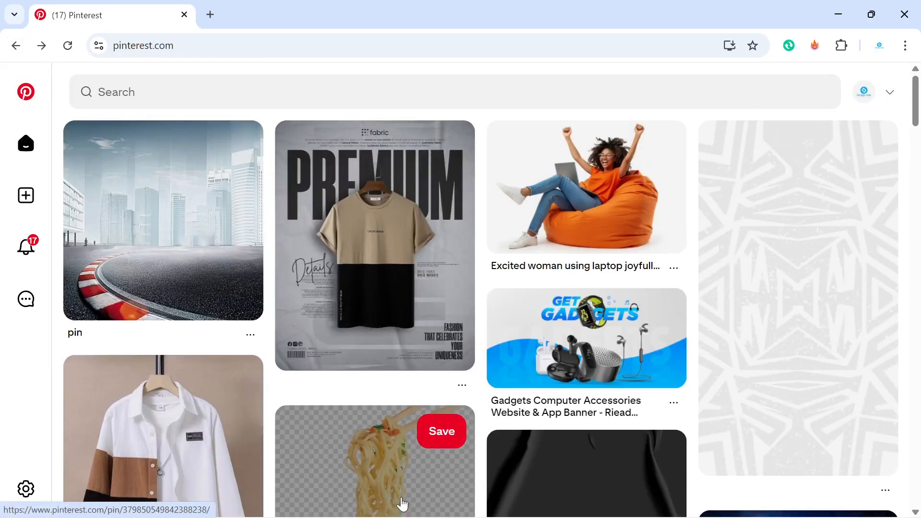
{"action": "left_click", "coordinate": [16, 48]}
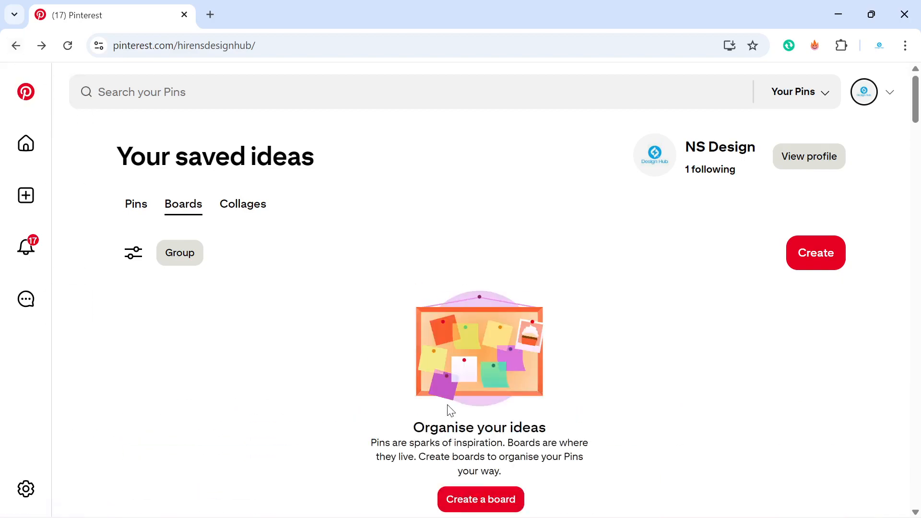
{"action": "left_click", "coordinate": [8, 48]}
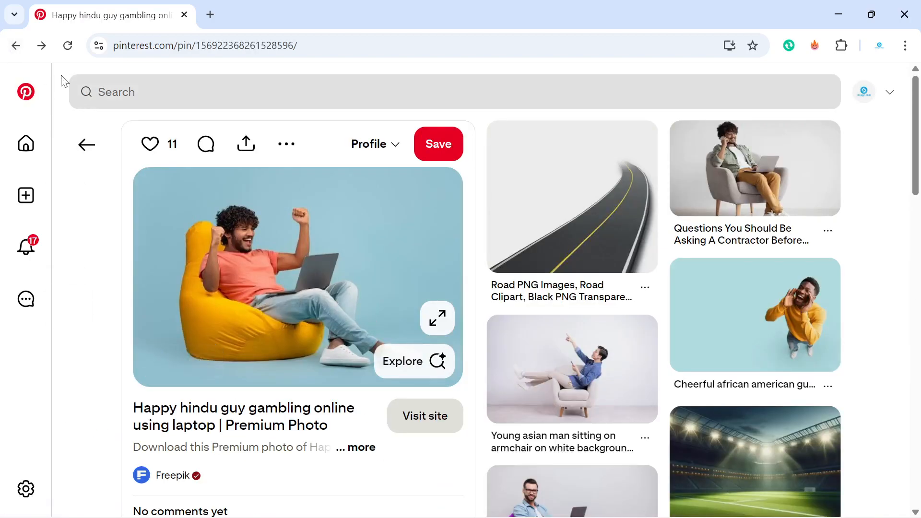
Step: Go back through the visited bean bag pins to the pin of the excited woman using a laptop
{"action": "left_click", "coordinate": [16, 45]}
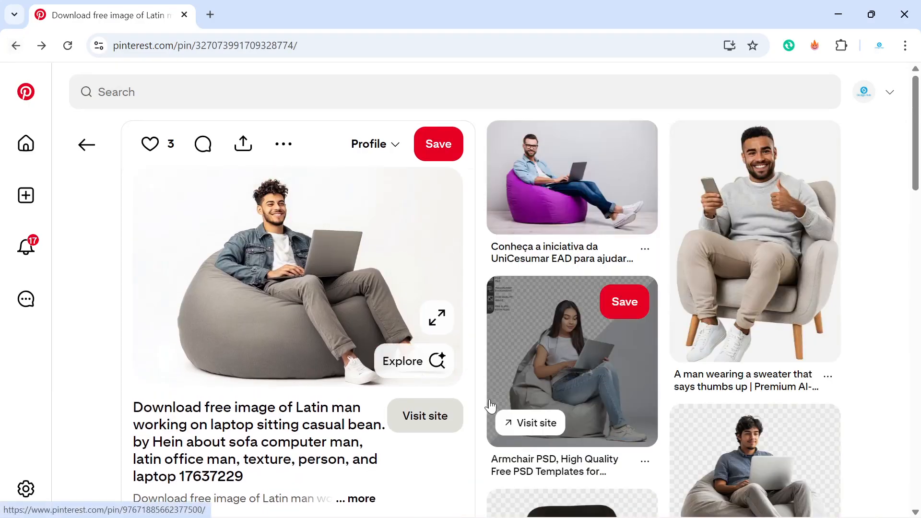
{"action": "scroll", "coordinate": [489, 406], "scroll_direction": "down", "scroll_amount": 3}
{"action": "scroll", "coordinate": [490, 407], "scroll_direction": "up", "scroll_amount": 3}
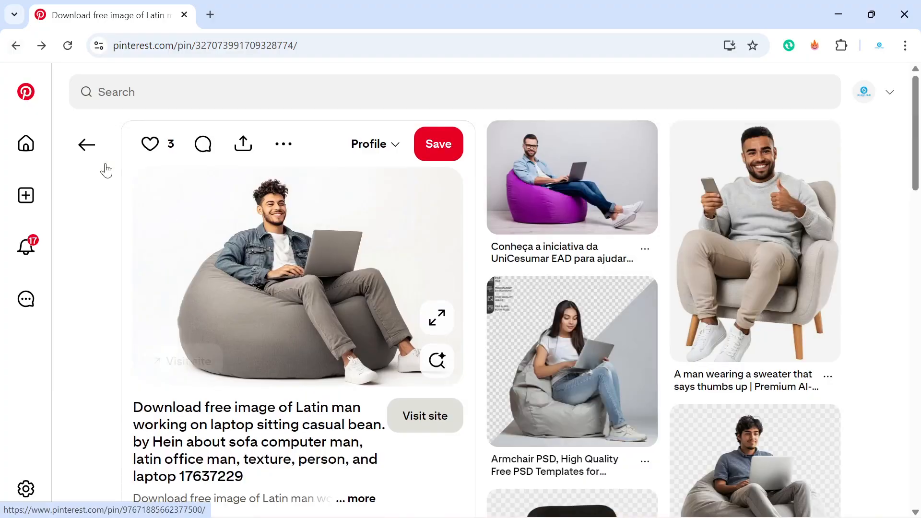
{"action": "left_click", "coordinate": [14, 46]}
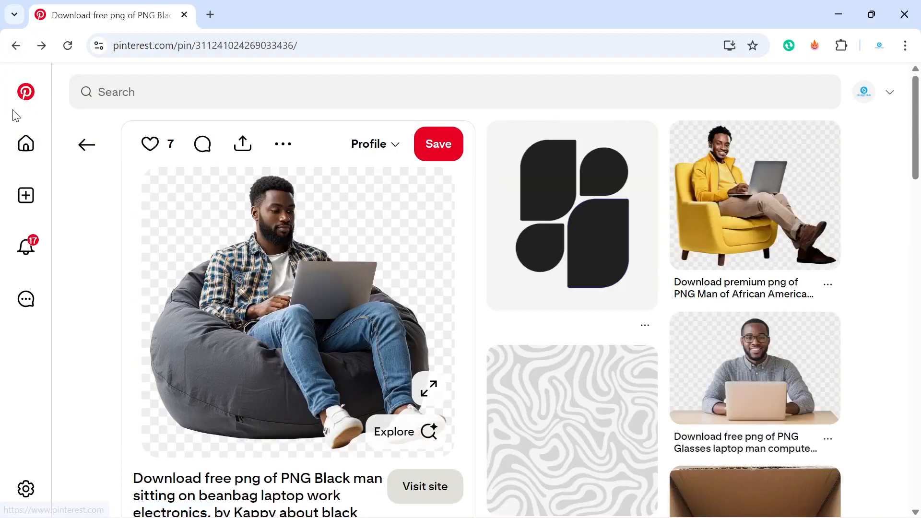
{"action": "left_click", "coordinate": [16, 46]}
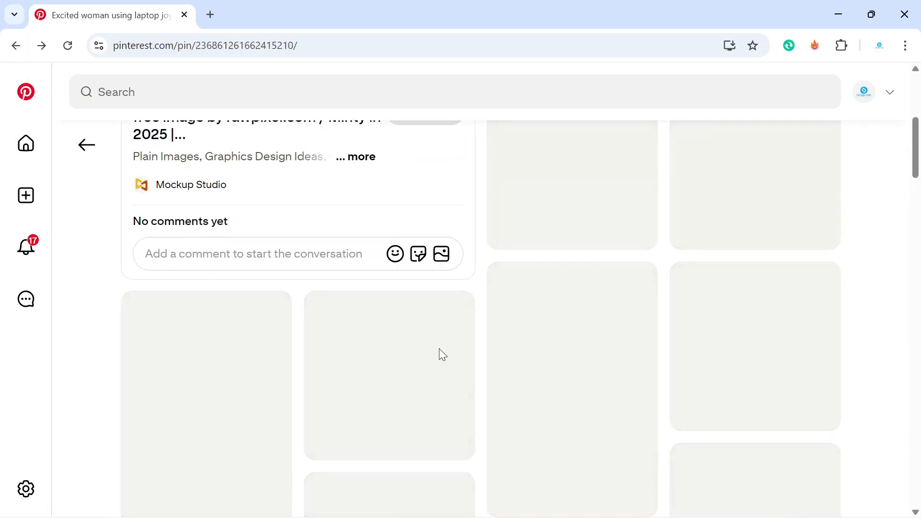
Step: Look through the related images beneath the excited woman's pin for a suitable seated person
{"action": "scroll", "coordinate": [632, 448], "scroll_direction": "down", "scroll_amount": 6}
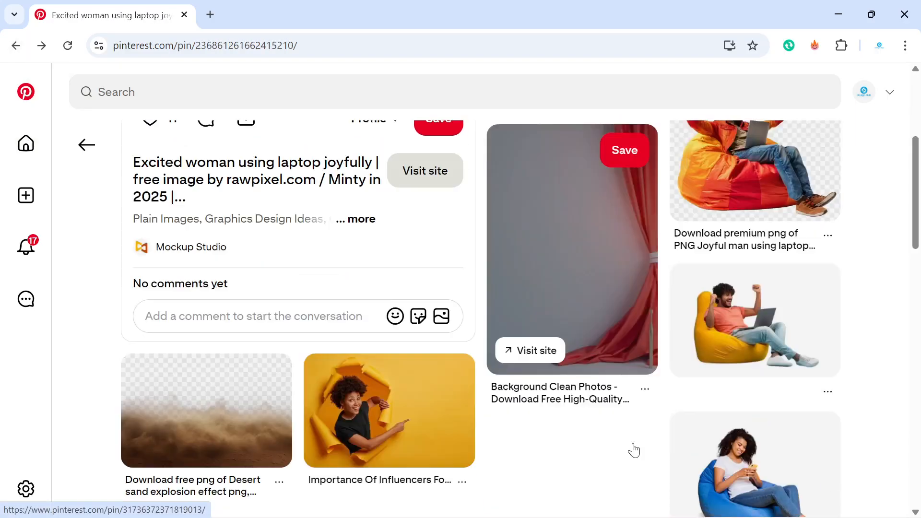
{"action": "scroll", "coordinate": [633, 450], "scroll_direction": "down", "scroll_amount": 13}
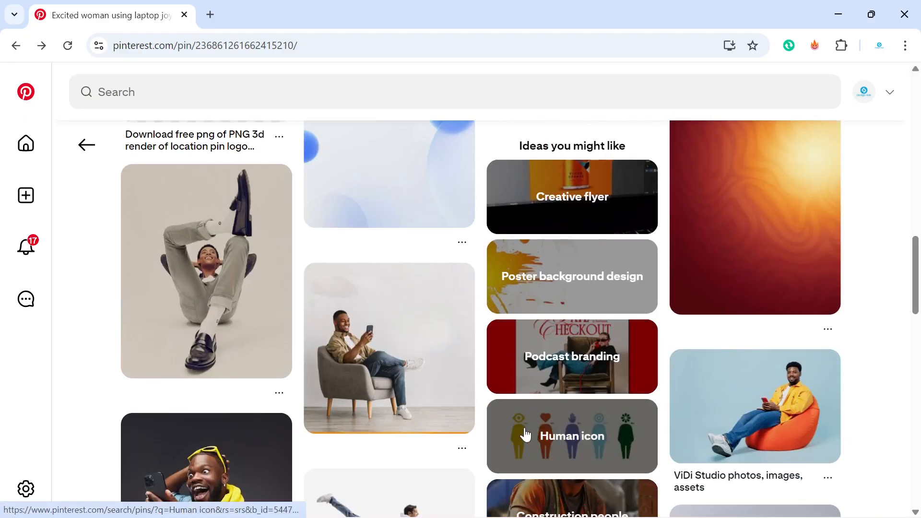
{"action": "scroll", "coordinate": [527, 437], "scroll_direction": "down", "scroll_amount": 3}
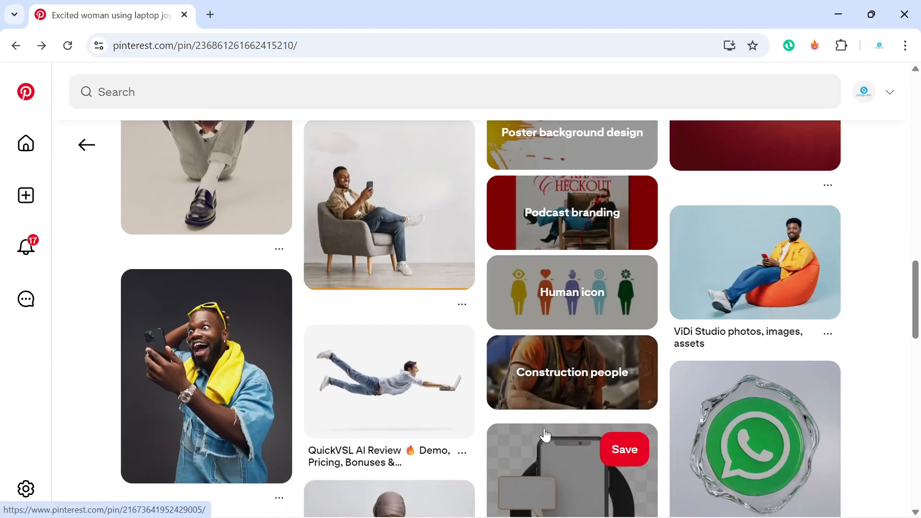
Step: Open the pin of the man in a yellow jacket on an orange bean bag and look through its related images
{"action": "left_click", "coordinate": [792, 291]}
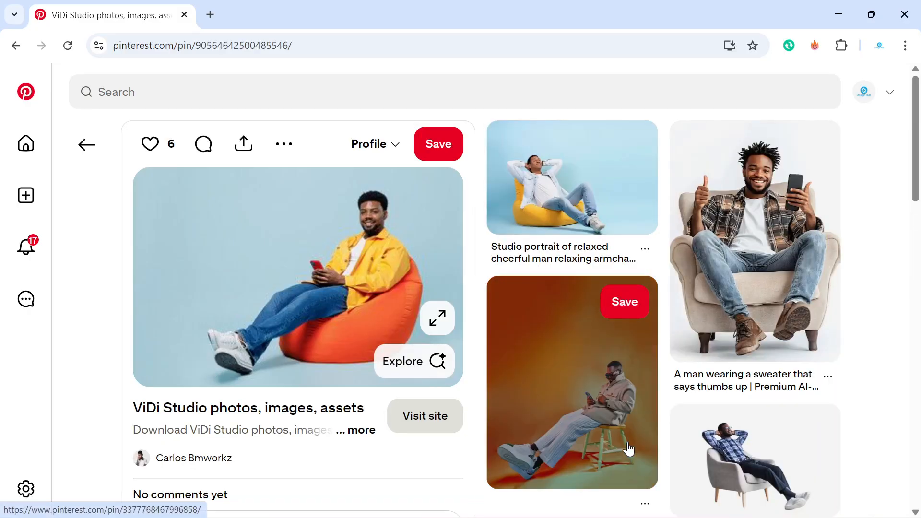
{"action": "scroll", "coordinate": [629, 450], "scroll_direction": "down", "scroll_amount": 9}
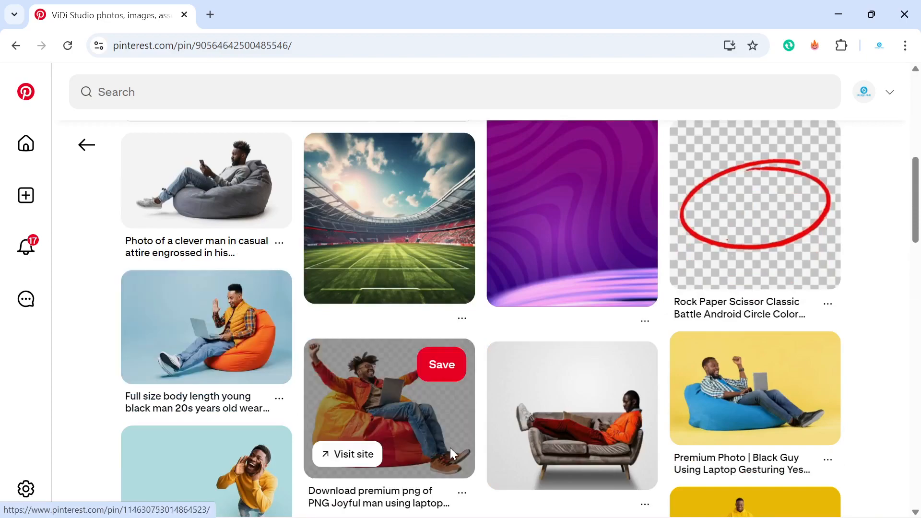
{"action": "scroll", "coordinate": [451, 448], "scroll_direction": "down", "scroll_amount": 5}
{"action": "scroll", "coordinate": [451, 448], "scroll_direction": "down", "scroll_amount": 5}
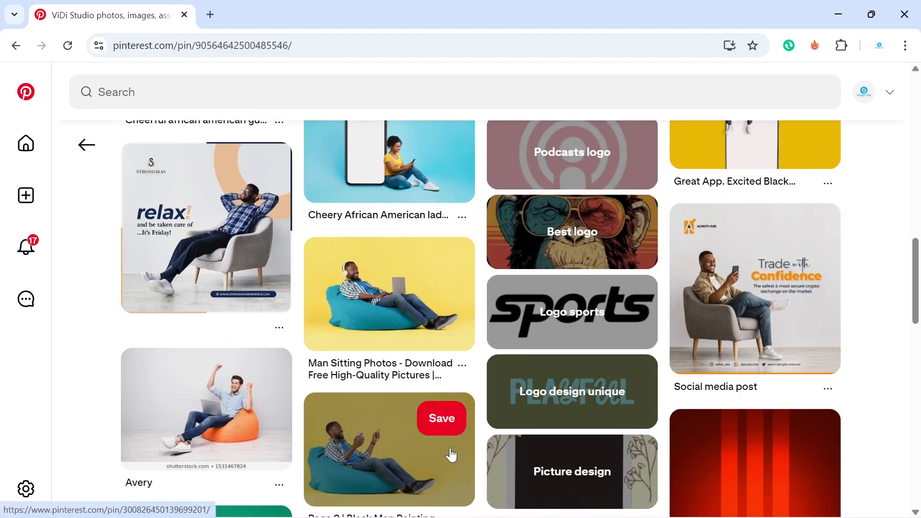
{"action": "scroll", "coordinate": [451, 432], "scroll_direction": "down", "scroll_amount": 5}
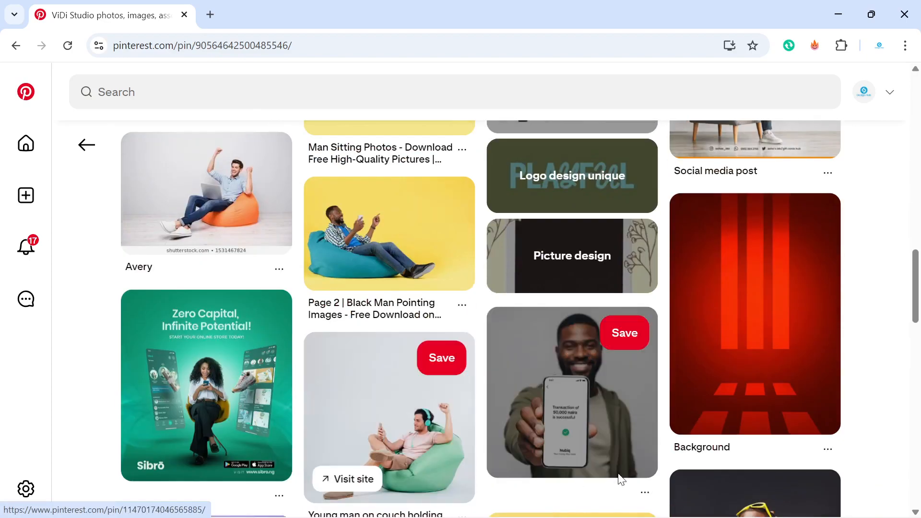
{"action": "scroll", "coordinate": [600, 470], "scroll_direction": "down", "scroll_amount": 3}
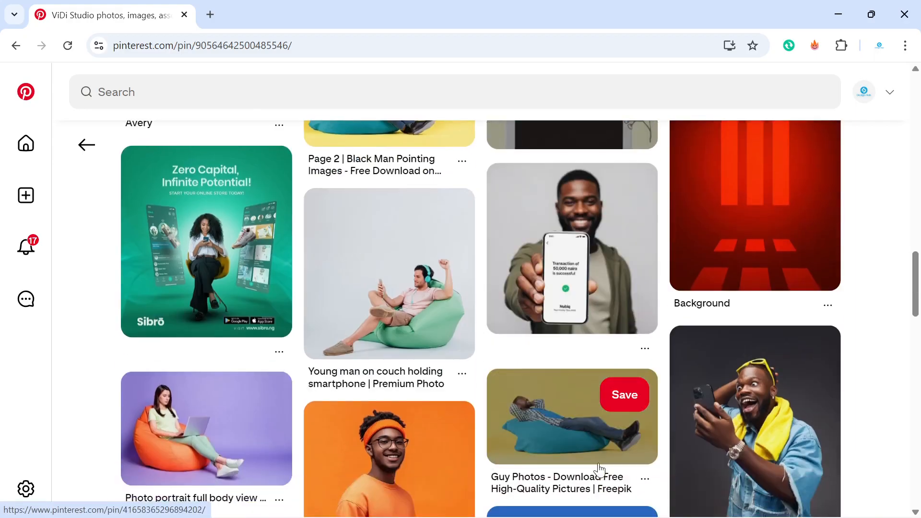
{"action": "scroll", "coordinate": [600, 469], "scroll_direction": "down", "scroll_amount": 3}
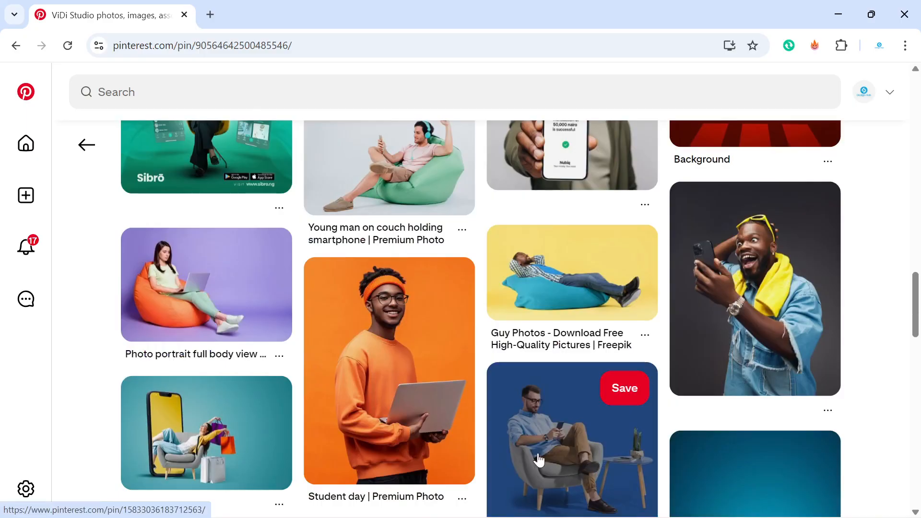
{"action": "scroll", "coordinate": [495, 454], "scroll_direction": "up", "scroll_amount": 8}
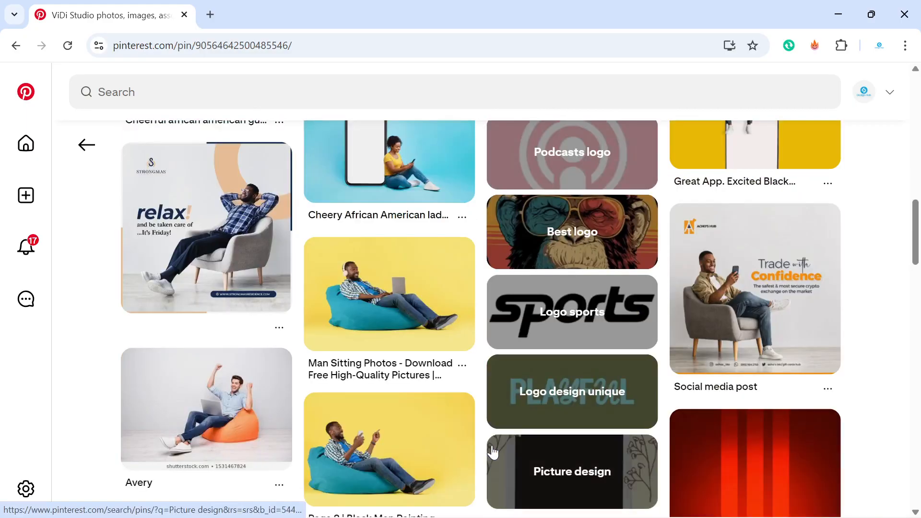
{"action": "scroll", "coordinate": [493, 452], "scroll_direction": "up", "scroll_amount": 4}
{"action": "scroll", "coordinate": [493, 452], "scroll_direction": "up", "scroll_amount": 4}
{"action": "scroll", "coordinate": [492, 452], "scroll_direction": "up", "scroll_amount": 6}
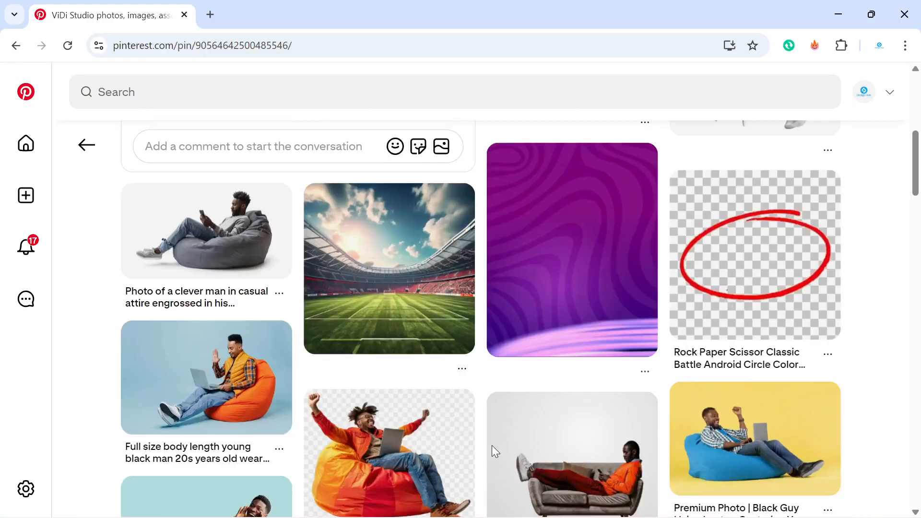
{"action": "scroll", "coordinate": [493, 452], "scroll_direction": "down", "scroll_amount": 5}
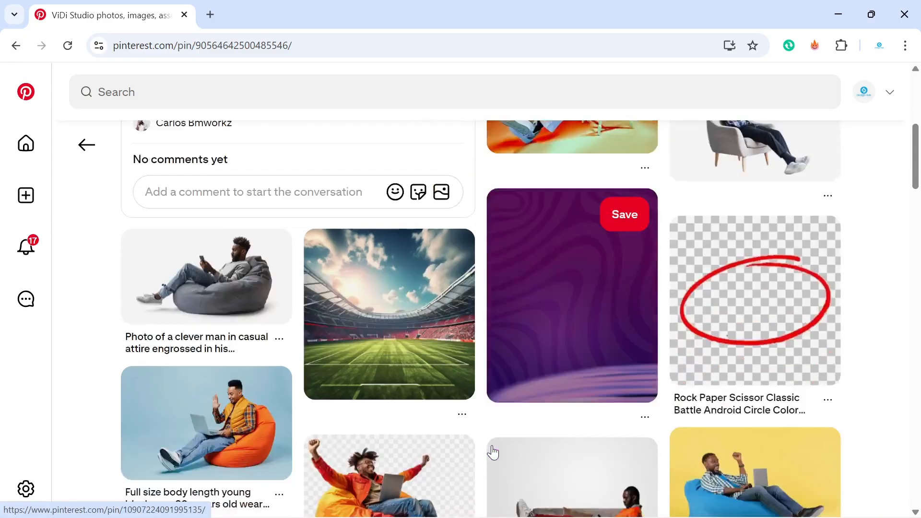
{"action": "scroll", "coordinate": [493, 452], "scroll_direction": "up", "scroll_amount": 6}
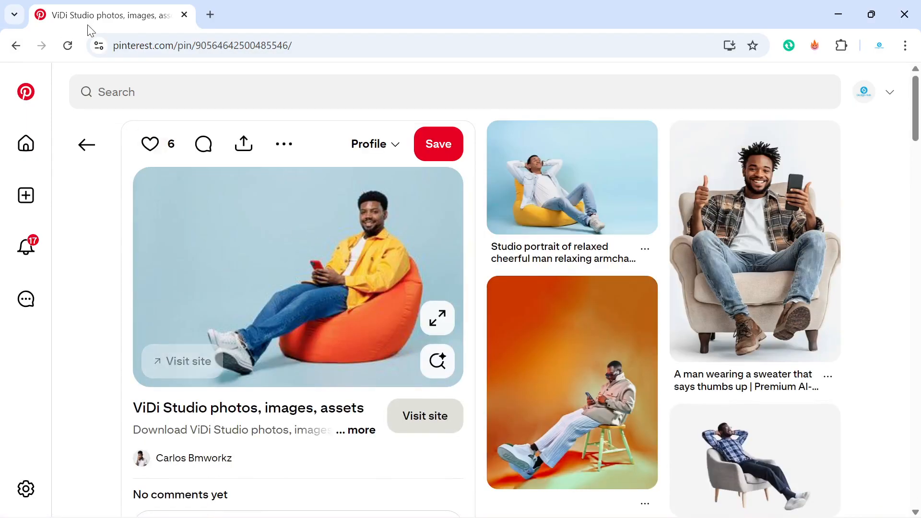
Step: Return to the excited woman's pin, open the related pin of the woman on a blue bean bag, and browse its related images
{"action": "left_click", "coordinate": [17, 45]}
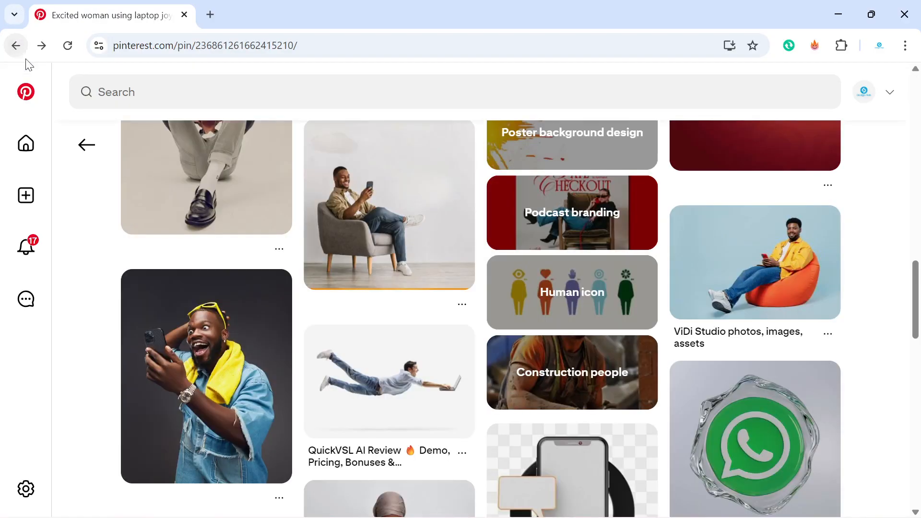
{"action": "scroll", "coordinate": [329, 300], "scroll_direction": "up", "scroll_amount": 10}
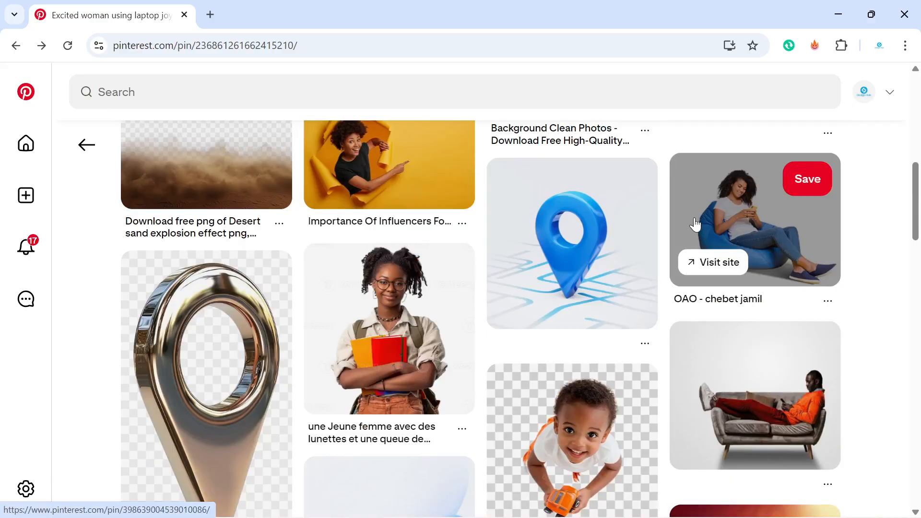
{"action": "left_click", "coordinate": [695, 225]}
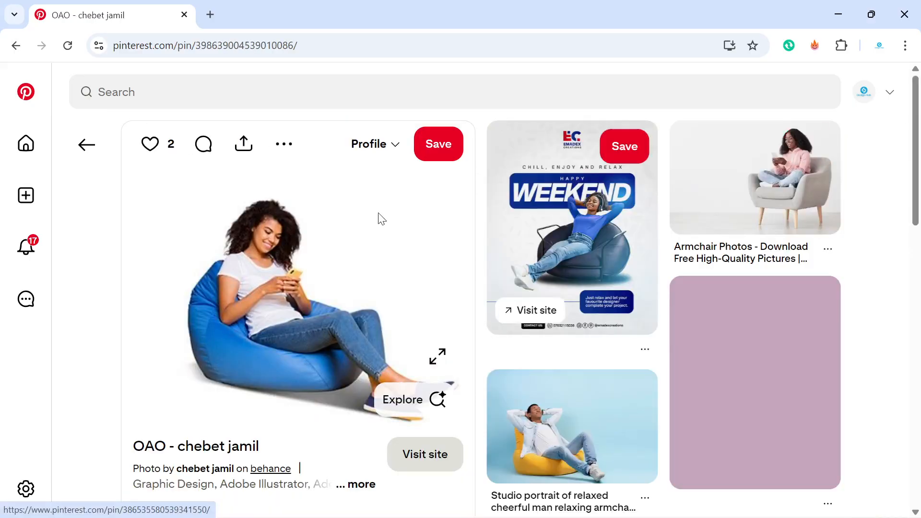
{"action": "scroll", "coordinate": [405, 345], "scroll_direction": "down", "scroll_amount": 7}
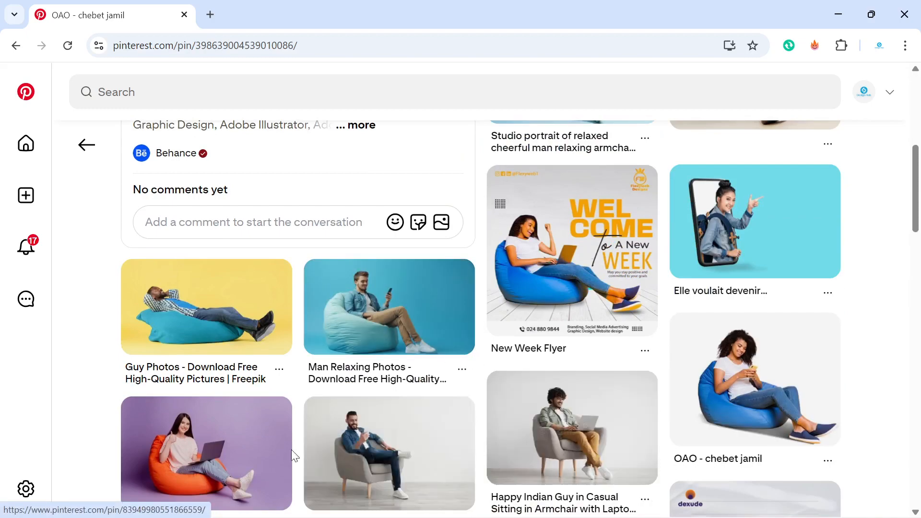
Step: Through the orange bean bag woman's pin, open the pin of the brown-shirted woman with a laptop on a grey bean bag and copy its image
{"action": "left_click", "coordinate": [243, 456]}
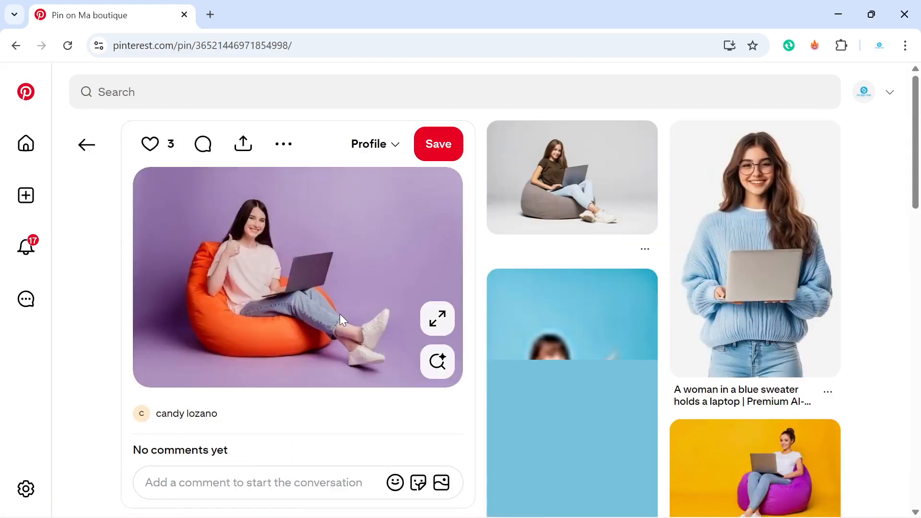
{"action": "left_click", "coordinate": [595, 197]}
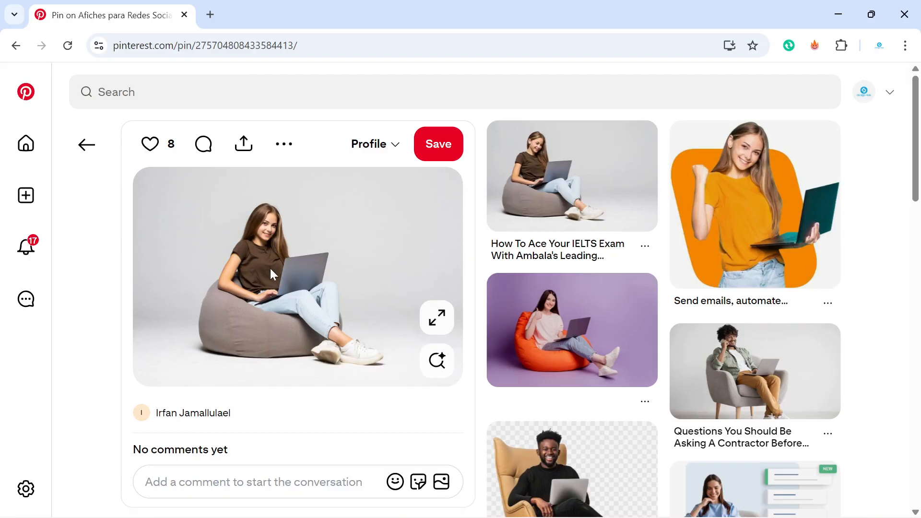
{"action": "scroll", "coordinate": [269, 268], "scroll_direction": "down", "scroll_amount": 6}
{"action": "scroll", "coordinate": [269, 271], "scroll_direction": "up", "scroll_amount": 6}
{"action": "right_click", "coordinate": [270, 222]}
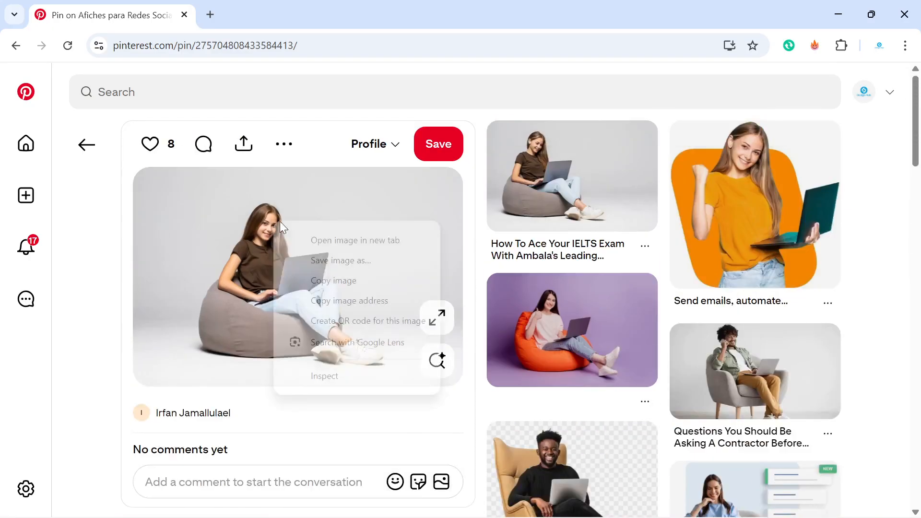
{"action": "left_click", "coordinate": [331, 280]}
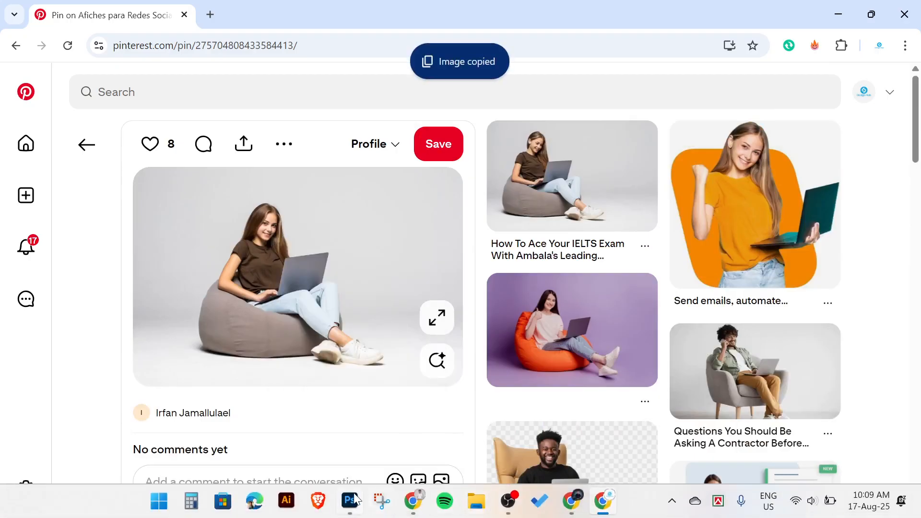
Step: Switch to Photoshop, paste the copied image into the Untitled-3 document, and automatically select its subject
{"action": "left_click", "coordinate": [350, 500]}
{"action": "key", "text": "ctrl+v"}
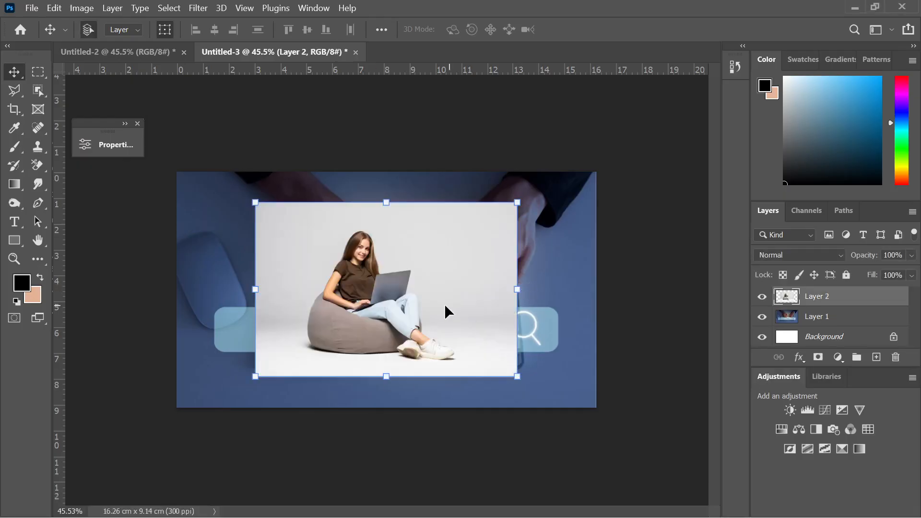
{"action": "left_click", "coordinate": [167, 8]}
{"action": "left_click", "coordinate": [189, 167]}
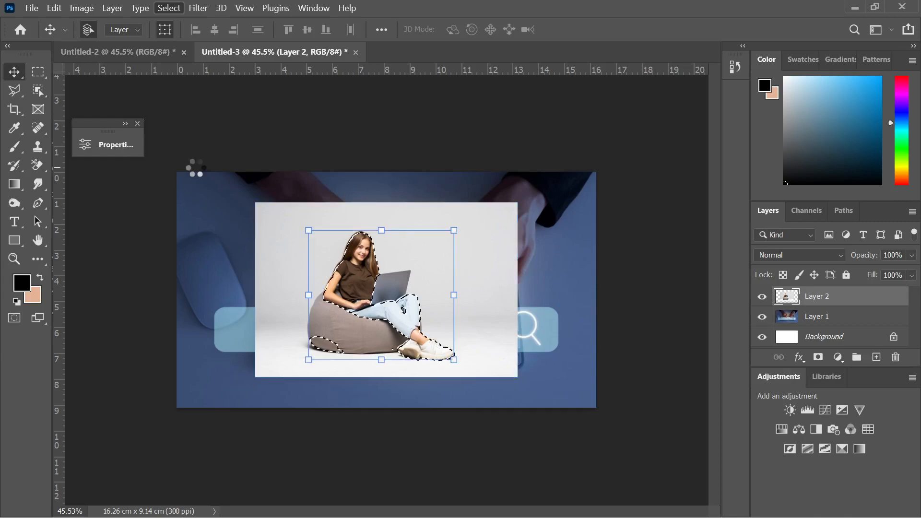
Step: Add the bean bag and laptop to the woman's selection with the Object Selection tool in Lasso mode
{"action": "scroll", "coordinate": [353, 320], "scroll_direction": "up", "scroll_amount": 3}
{"action": "scroll", "coordinate": [352, 320], "scroll_direction": "up", "scroll_amount": 1}
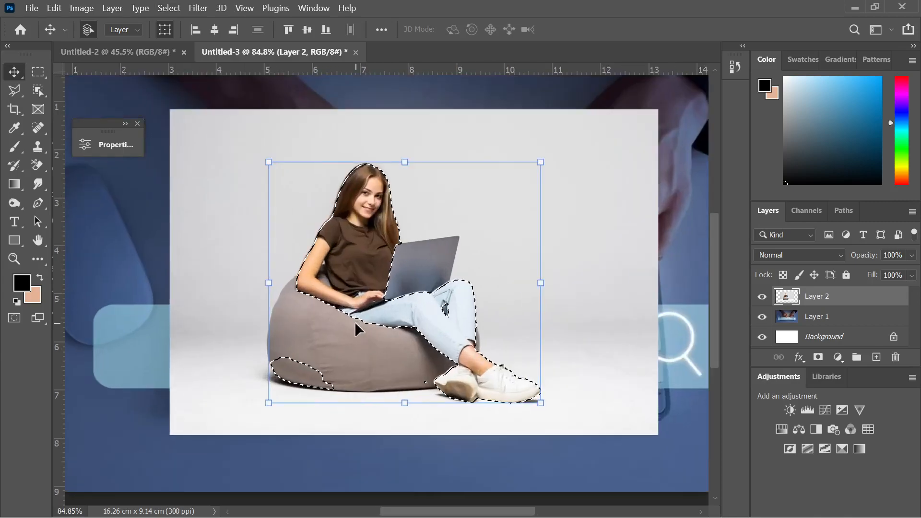
{"action": "left_click_drag", "start_coordinate": [31, 91], "coordinate": [97, 90]}
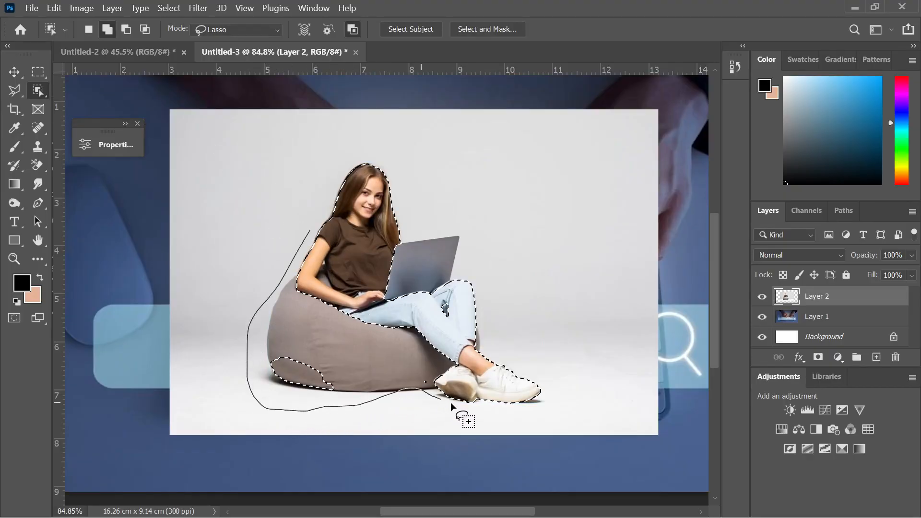
{"action": "mouse_move", "coordinate": [451, 406]}
{"action": "left_mouse_down"}
{"action": "mouse_move", "coordinate": [555, 364]}
{"action": "mouse_move", "coordinate": [499, 357]}
{"action": "mouse_move", "coordinate": [485, 330]}
{"action": "mouse_move", "coordinate": [489, 290]}
{"action": "mouse_move", "coordinate": [462, 263]}
{"action": "mouse_move", "coordinate": [468, 240]}
{"action": "mouse_move", "coordinate": [457, 223]}
{"action": "mouse_move", "coordinate": [400, 234]}
{"action": "mouse_move", "coordinate": [389, 163]}
{"action": "mouse_move", "coordinate": [331, 145]}
{"action": "mouse_move", "coordinate": [282, 317]}
{"action": "left_mouse_up"}
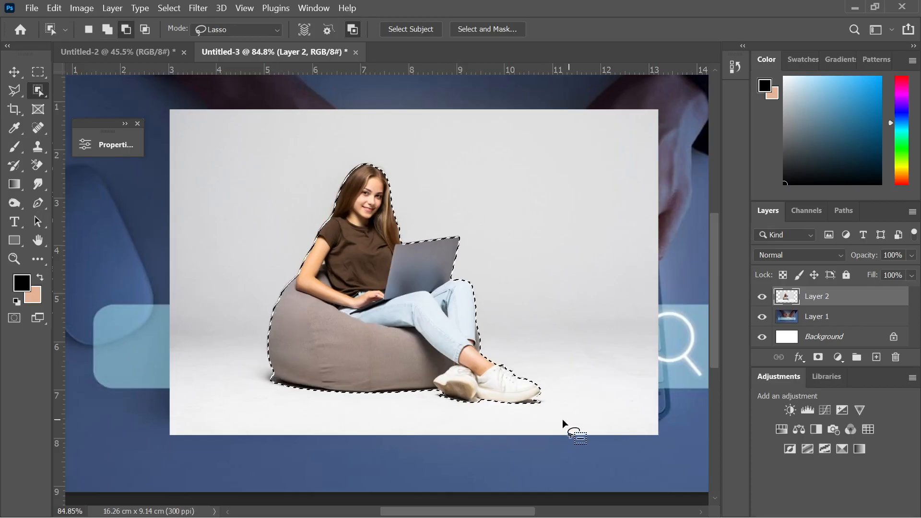
Step: Subtract the floor shadow beneath the white shoes from the selection with the Object Selection tool
{"action": "scroll", "coordinate": [572, 427], "scroll_direction": "up", "scroll_amount": 6}
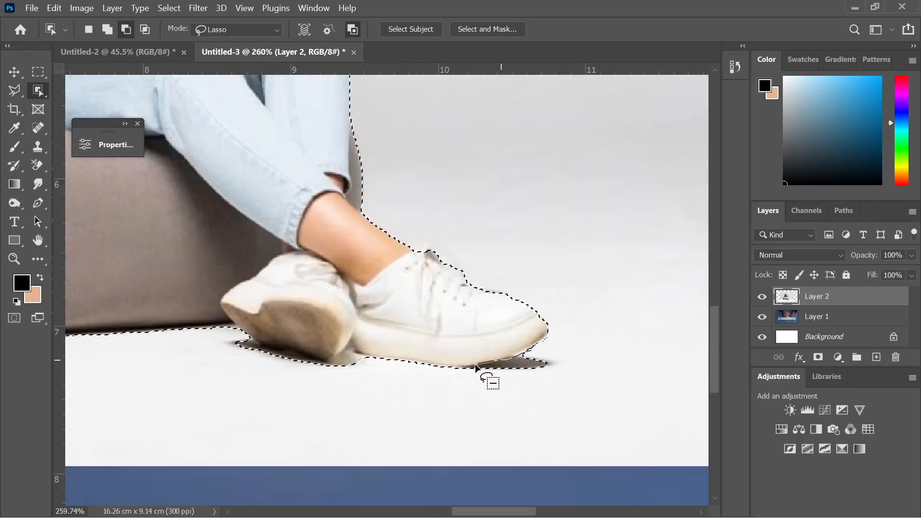
{"action": "mouse_move", "coordinate": [481, 370]}
{"action": "left_mouse_down"}
{"action": "mouse_move", "coordinate": [645, 405]}
{"action": "mouse_move", "coordinate": [640, 380]}
{"action": "left_mouse_up"}
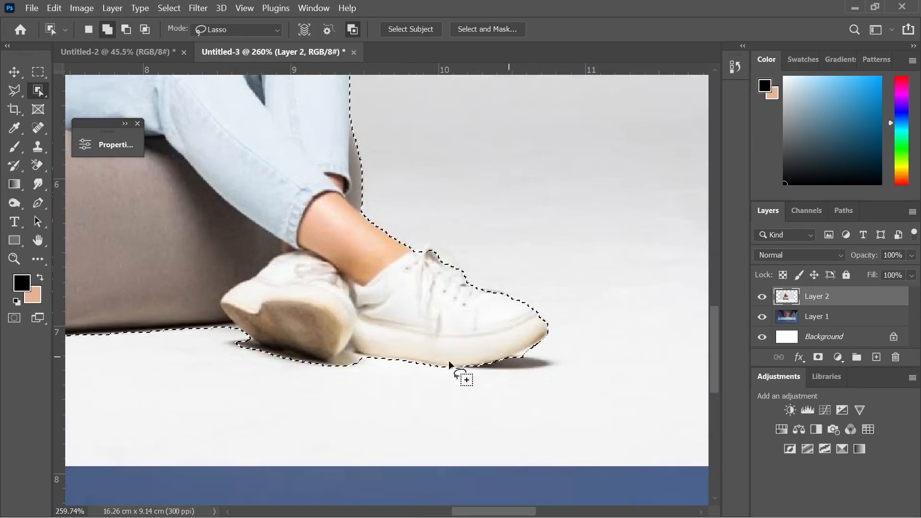
{"action": "mouse_move", "coordinate": [352, 352]}
{"action": "left_mouse_down"}
{"action": "mouse_move", "coordinate": [325, 362]}
{"action": "mouse_move", "coordinate": [263, 349]}
{"action": "mouse_move", "coordinate": [233, 330]}
{"action": "mouse_move", "coordinate": [272, 433]}
{"action": "mouse_move", "coordinate": [406, 411]}
{"action": "mouse_move", "coordinate": [394, 377]}
{"action": "mouse_move", "coordinate": [365, 355]}
{"action": "left_mouse_up"}
Step: Invert the selection, delete the grey studio background around the woman on Layer 2, and deselect
{"action": "scroll", "coordinate": [376, 381], "scroll_direction": "down", "scroll_amount": 5}
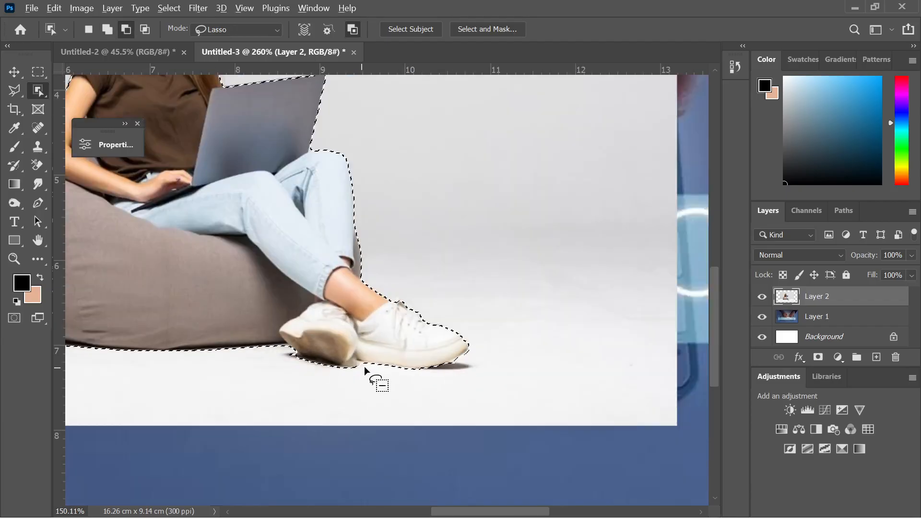
{"action": "key", "text": "ctrl+shift+i"}
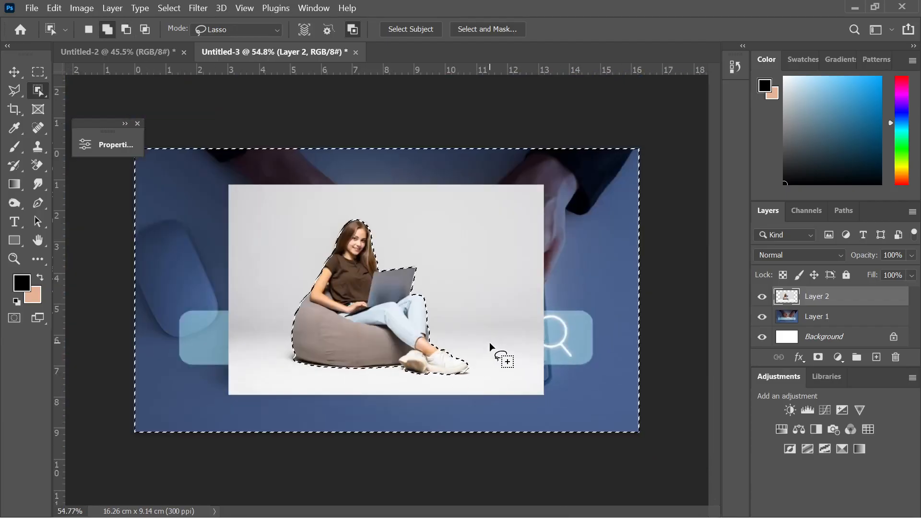
{"action": "key", "text": "Delete"}
{"action": "key", "text": "ctrl+d"}
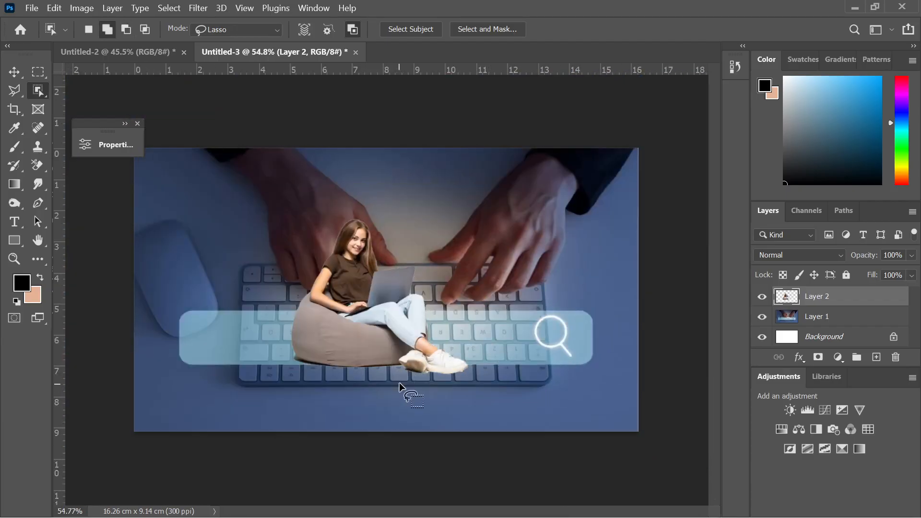
Step: Outline the leftover shadow between the two shoes on Layer 2 with the Lasso tool, delete it, and deselect
{"action": "scroll", "coordinate": [477, 381], "scroll_direction": "up", "scroll_amount": 5}
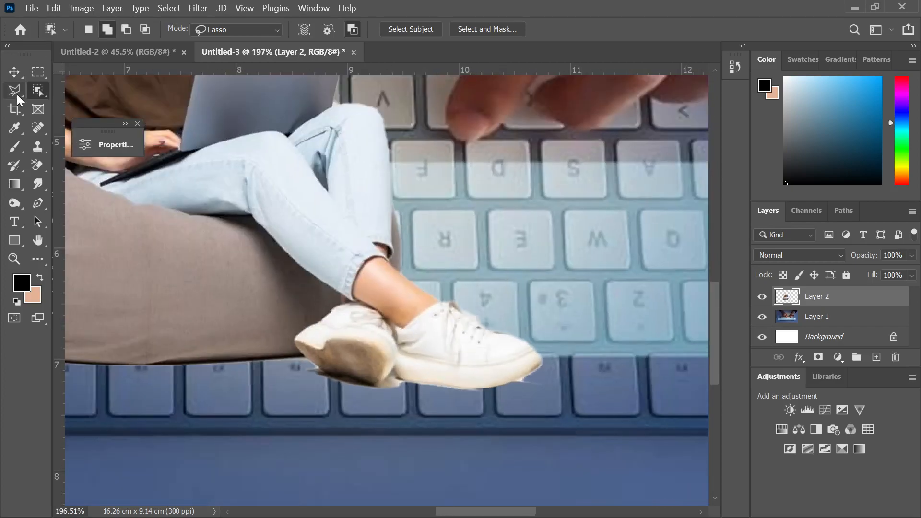
{"action": "right_click", "coordinate": [16, 94]}
{"action": "left_click", "coordinate": [33, 89]}
{"action": "scroll", "coordinate": [384, 390], "scroll_direction": "up", "scroll_amount": 4}
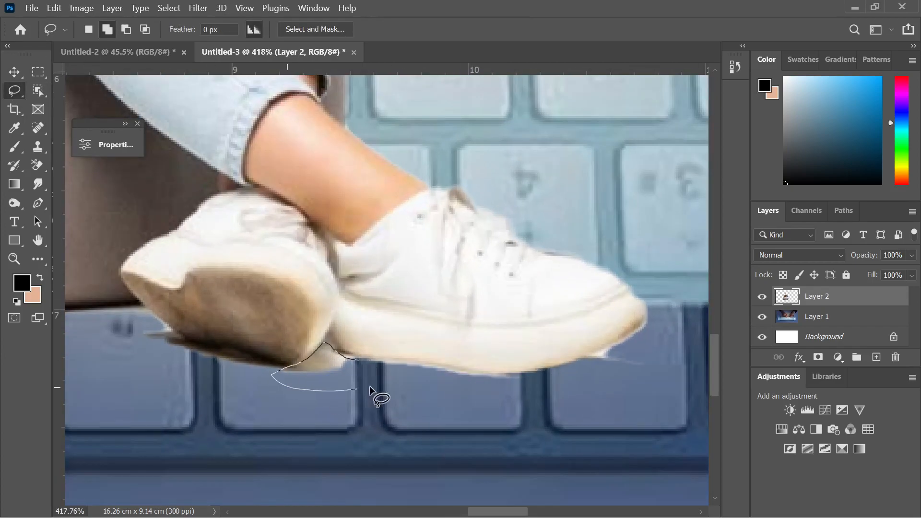
{"action": "left_click_drag", "start_coordinate": [365, 367], "coordinate": [373, 384]}
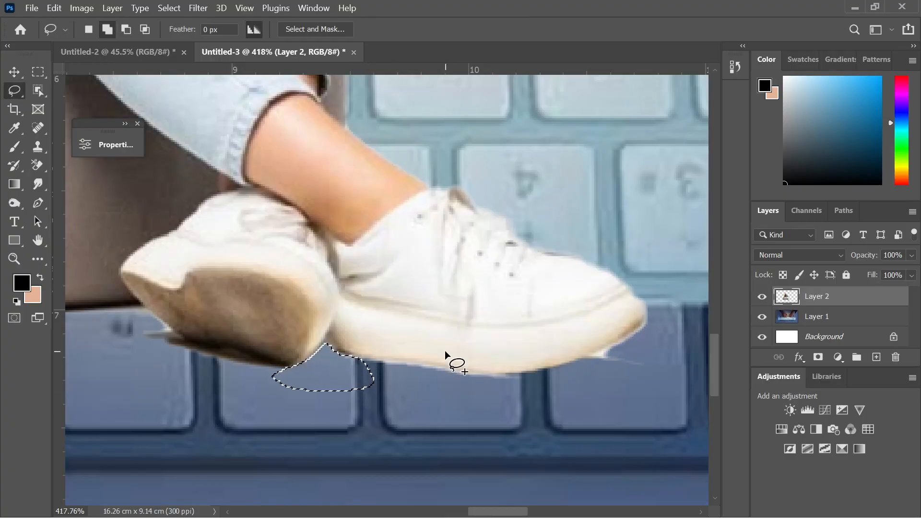
{"action": "key", "text": "ctrl+d"}
Step: Lasso and delete the stray shadow beneath the dark sole next to the bean bag, then deselect
{"action": "scroll", "coordinate": [379, 381], "scroll_direction": "down", "scroll_amount": 3}
{"action": "scroll", "coordinate": [232, 354], "scroll_direction": "up", "scroll_amount": 3}
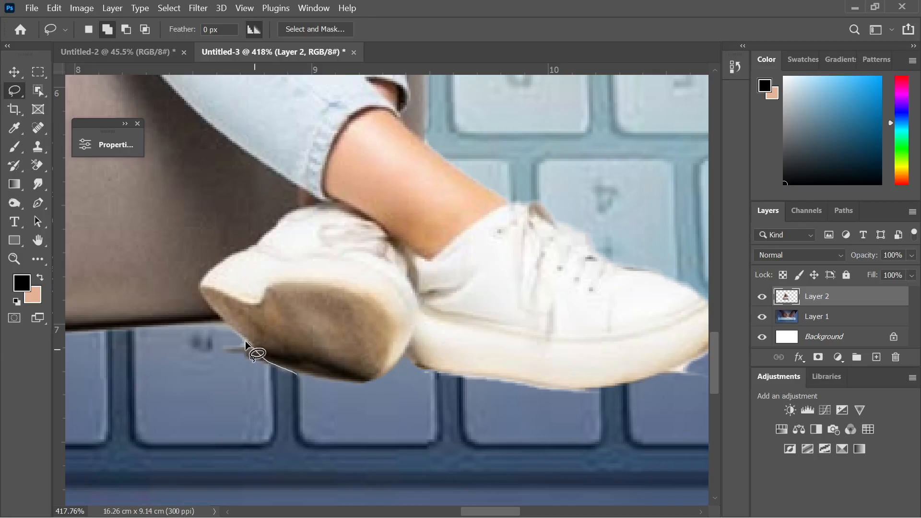
{"action": "mouse_move", "coordinate": [210, 382]}
{"action": "left_mouse_down"}
{"action": "mouse_move", "coordinate": [275, 400]}
{"action": "mouse_move", "coordinate": [296, 377]}
{"action": "left_mouse_up"}
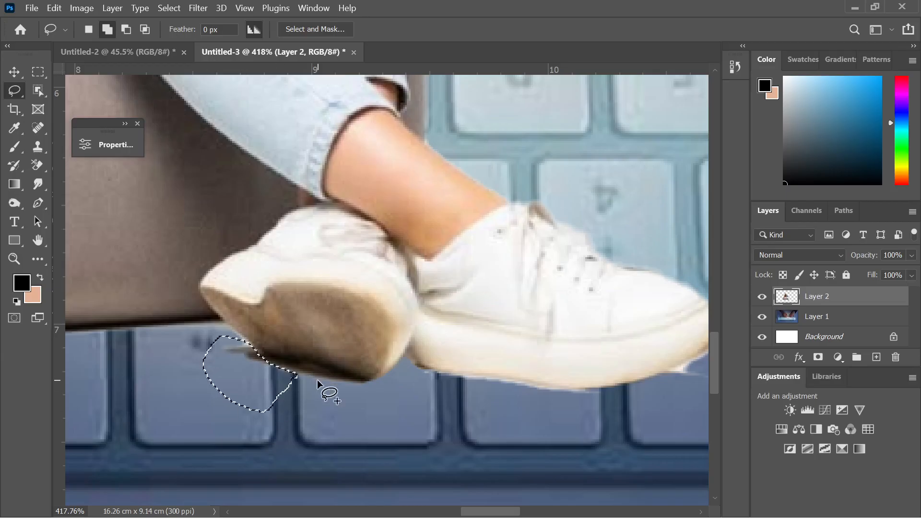
{"action": "key", "text": "Delete"}
{"action": "scroll", "coordinate": [317, 379], "scroll_direction": "left", "scroll_amount": 1}
{"action": "key", "text": "ctrl+d"}
{"action": "scroll", "coordinate": [365, 420], "scroll_direction": "down", "scroll_amount": 3}
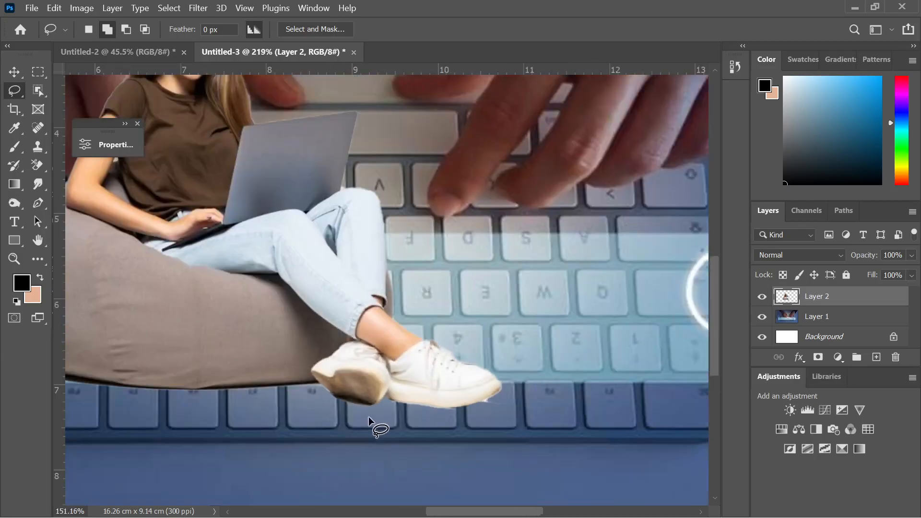
Step: Lasso and delete the remaining white fringe and faint streak under the toe of the front shoe, then deselect
{"action": "scroll", "coordinate": [524, 438], "scroll_direction": "up", "scroll_amount": 4}
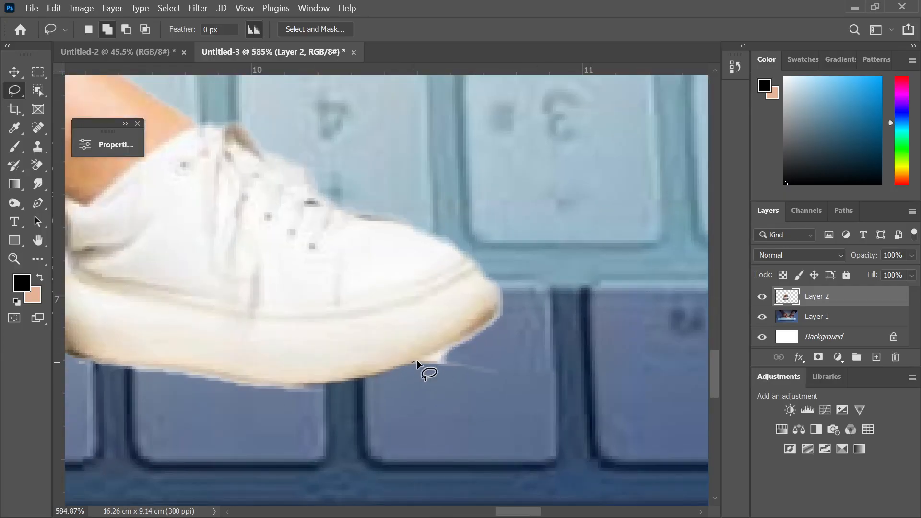
{"action": "mouse_move", "coordinate": [417, 363]}
{"action": "left_mouse_down"}
{"action": "mouse_move", "coordinate": [455, 348]}
{"action": "mouse_move", "coordinate": [486, 362]}
{"action": "mouse_move", "coordinate": [451, 407]}
{"action": "mouse_move", "coordinate": [407, 387]}
{"action": "mouse_move", "coordinate": [418, 361]}
{"action": "left_mouse_up"}
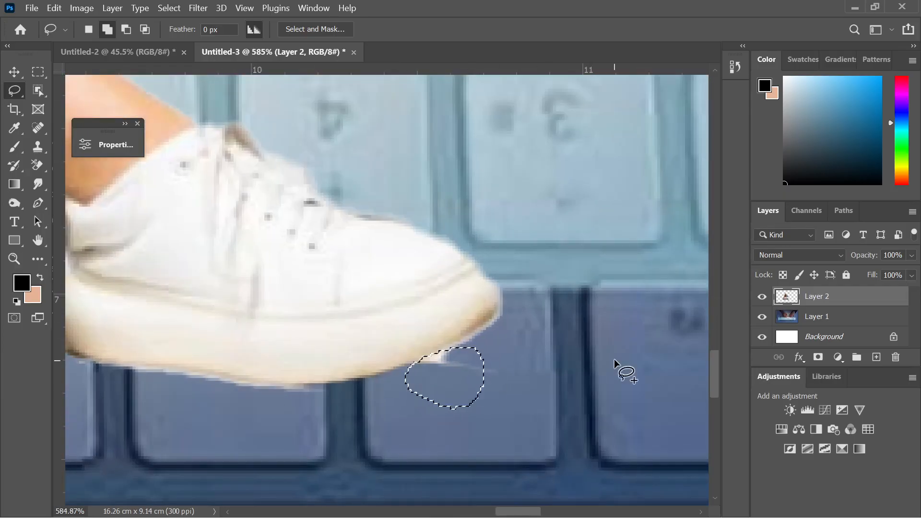
{"action": "key", "text": "Delete"}
{"action": "key", "text": "ctrl+d"}
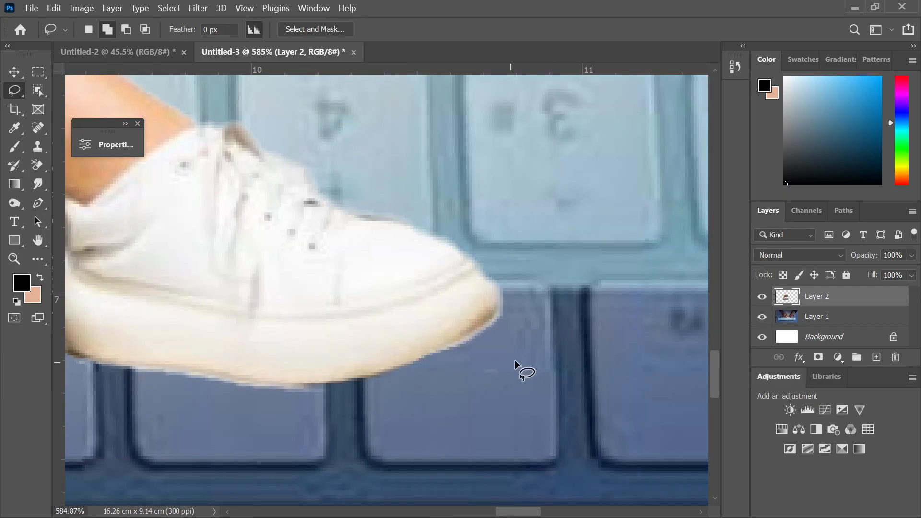
{"action": "left_click_drag", "start_coordinate": [539, 329], "coordinate": [553, 387]}
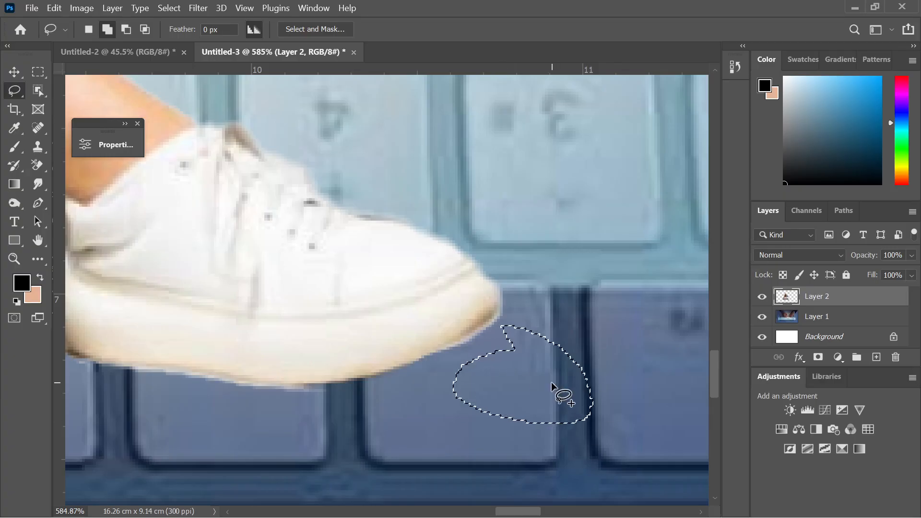
{"action": "scroll", "coordinate": [551, 382], "scroll_direction": "down", "scroll_amount": 1}
{"action": "scroll", "coordinate": [551, 382], "scroll_direction": "down", "scroll_amount": 8}
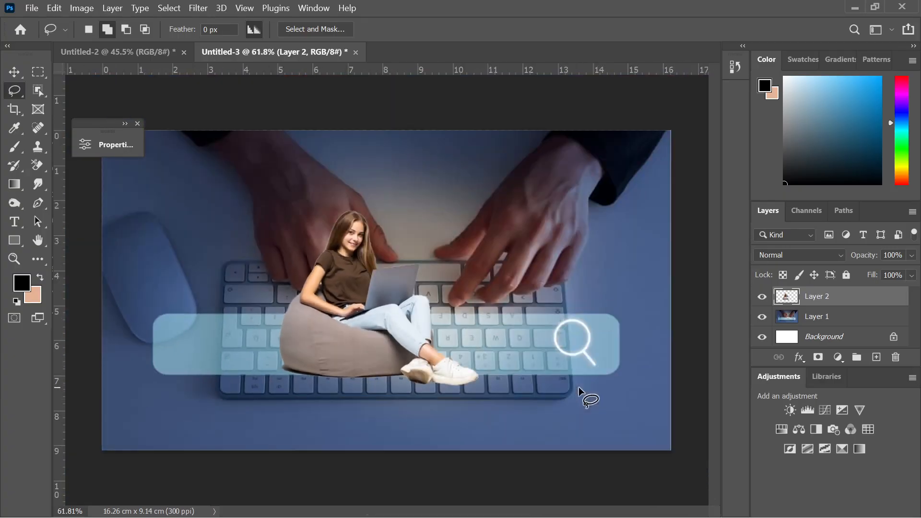
Step: Flip the cut-out woman on Layer 2 horizontally with Free Transform and apply the change
{"action": "scroll", "coordinate": [258, 371], "scroll_direction": "up", "scroll_amount": 6}
{"action": "scroll", "coordinate": [347, 450], "scroll_direction": "down", "scroll_amount": 5}
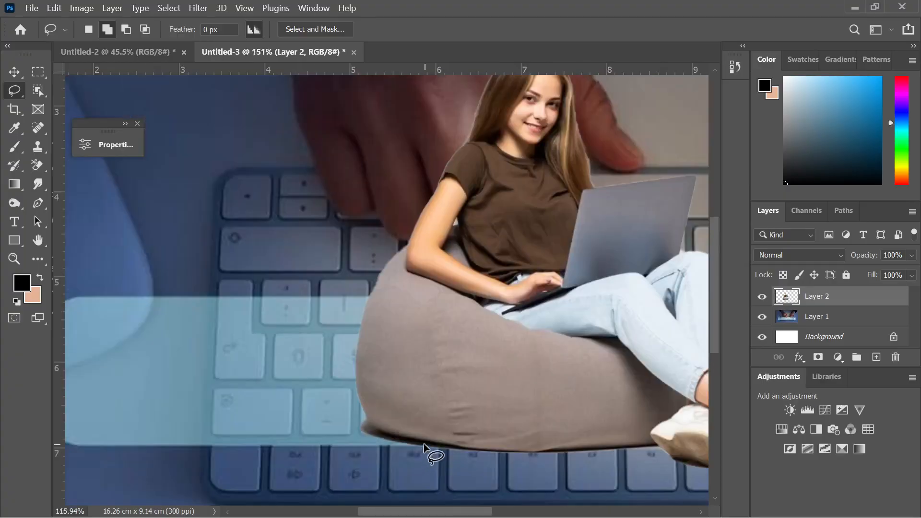
{"action": "scroll", "coordinate": [449, 424], "scroll_direction": "down", "scroll_amount": 3}
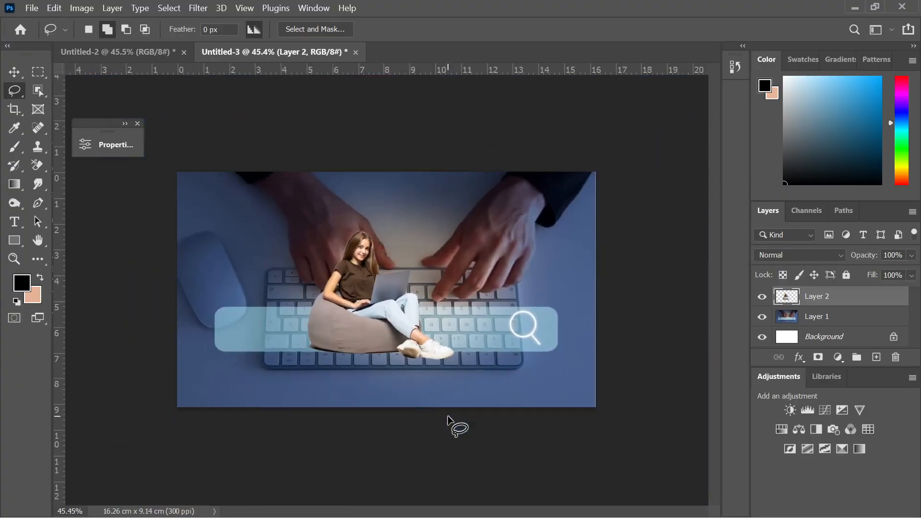
{"action": "left_click", "coordinate": [14, 71]}
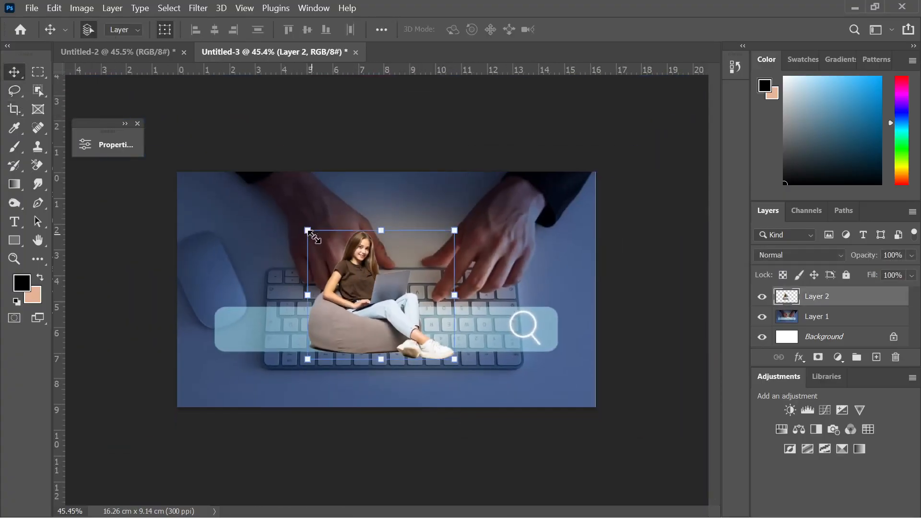
{"action": "key", "text": "ctrl+t"}
{"action": "right_click", "coordinate": [376, 294]}
{"action": "left_click", "coordinate": [427, 274]}
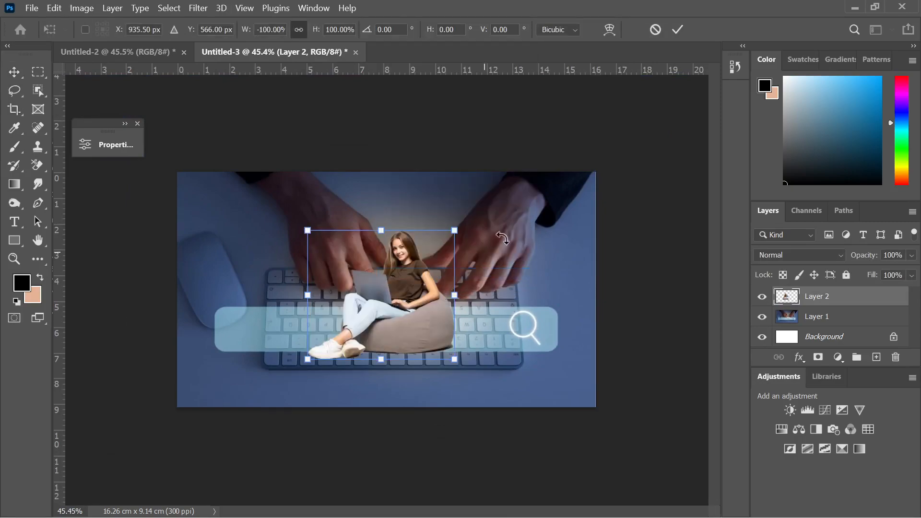
{"action": "left_click", "coordinate": [678, 30]}
Step: Enlarge the woman on the bean bag and place her in the lower-right corner of the canvas
{"action": "left_click", "coordinate": [437, 286]}
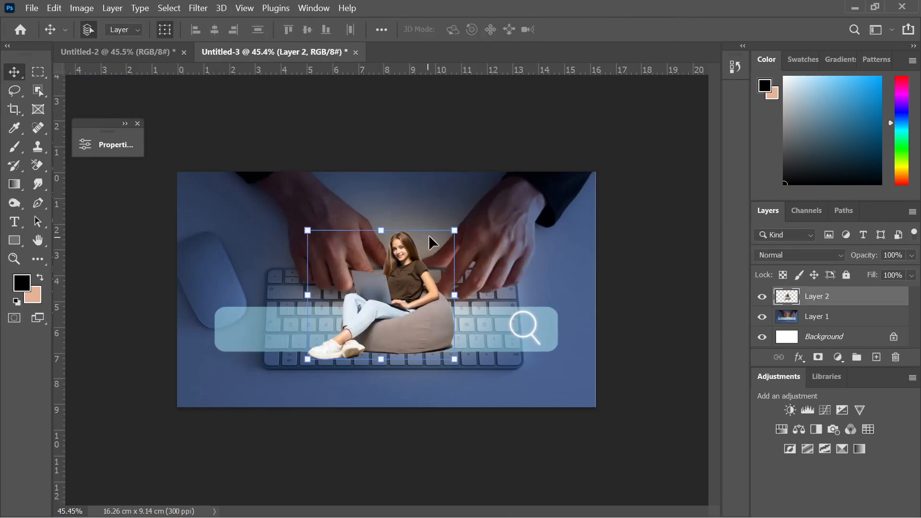
{"action": "left_click_drag", "start_coordinate": [455, 226], "coordinate": [555, 141]}
{"action": "left_click_drag", "start_coordinate": [503, 256], "coordinate": [526, 330]}
{"action": "left_click", "coordinate": [677, 29]}
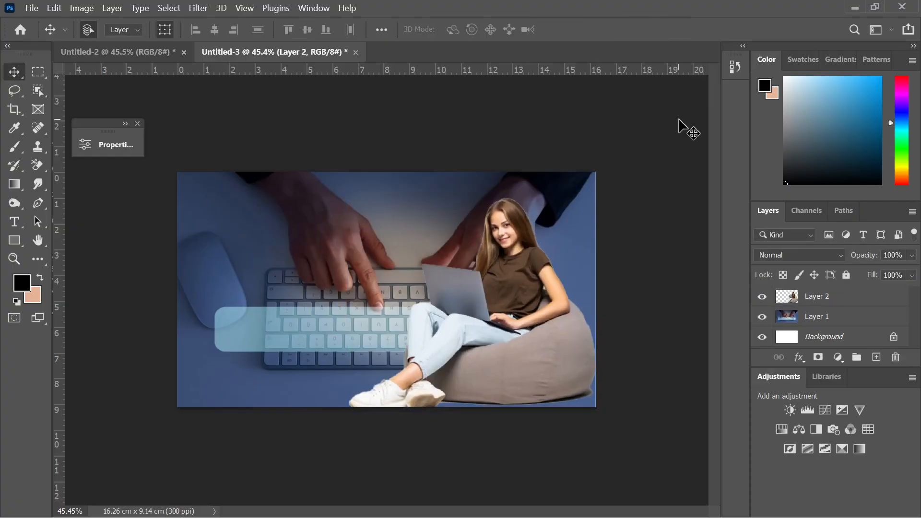
{"action": "left_click", "coordinate": [837, 338]}
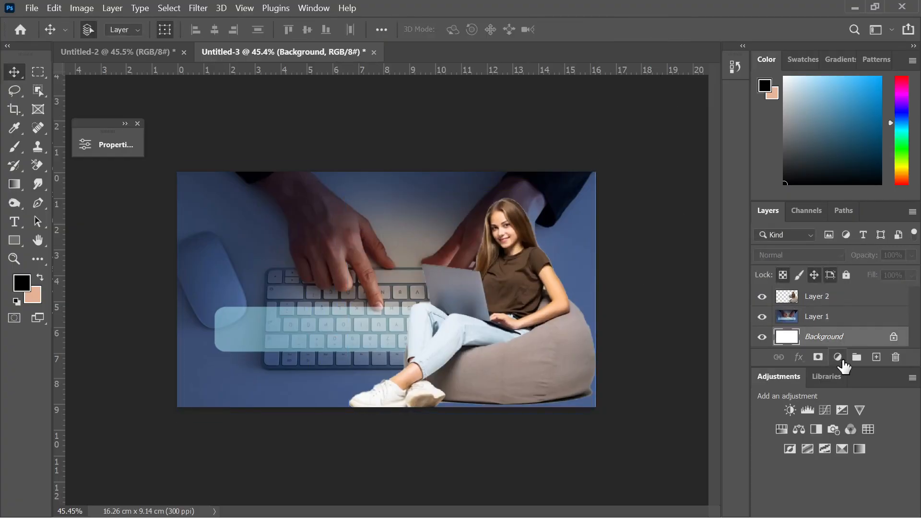
{"action": "left_click", "coordinate": [838, 358]}
{"action": "left_click", "coordinate": [798, 326]}
Step: Add a Solid Color fill layer in blue #0053ba directly above Layer 1
{"action": "left_click", "coordinate": [809, 321]}
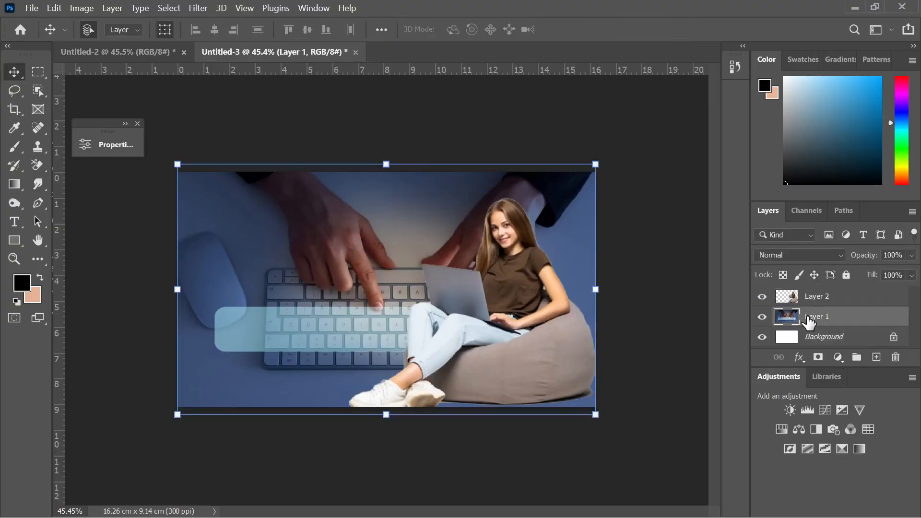
{"action": "left_click", "coordinate": [836, 358]}
{"action": "left_click", "coordinate": [835, 94]}
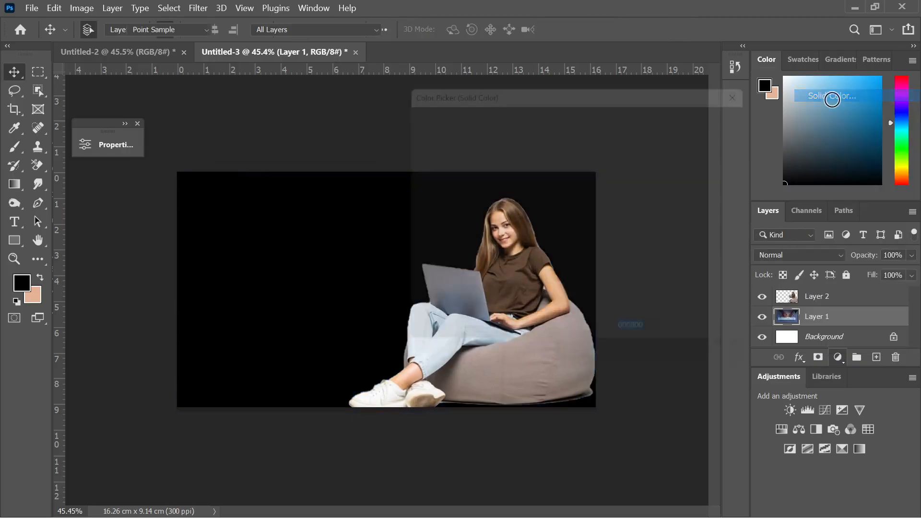
{"action": "left_click", "coordinate": [598, 191]}
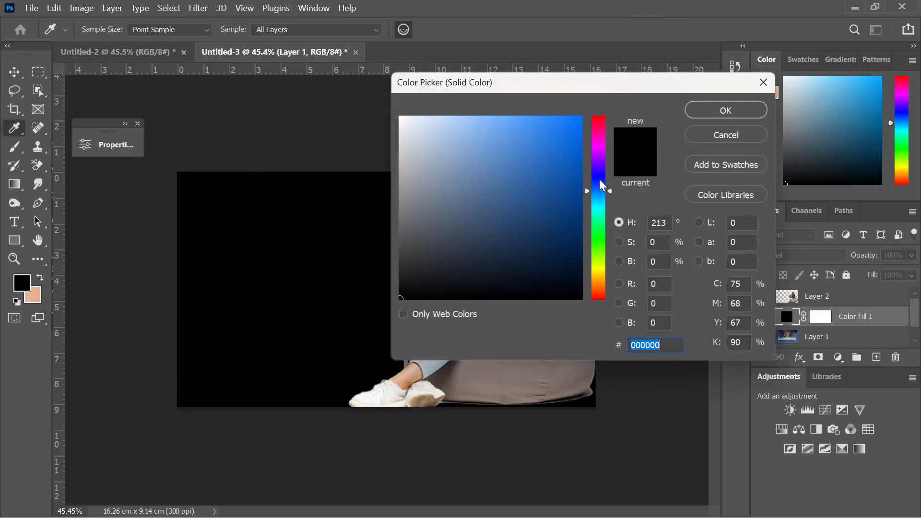
{"action": "left_click", "coordinate": [571, 171]}
{"action": "left_click_drag", "start_coordinate": [571, 171], "coordinate": [583, 165]}
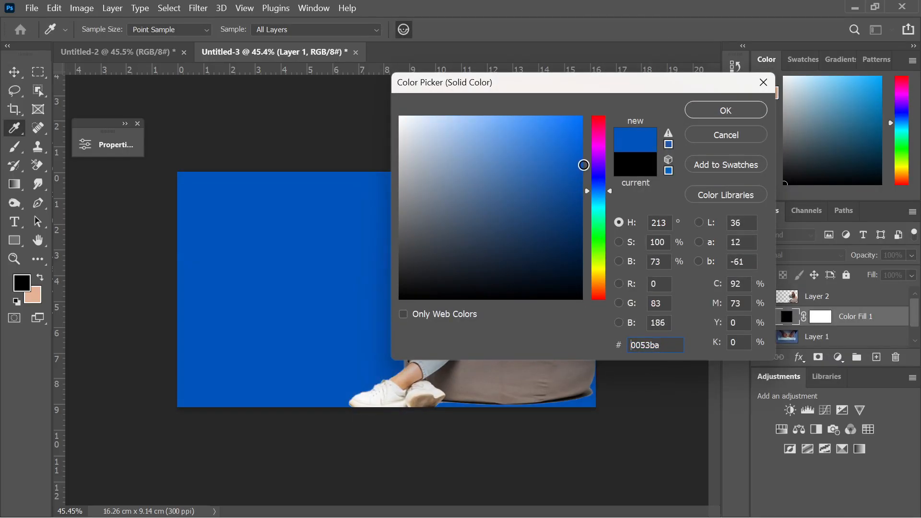
{"action": "left_click", "coordinate": [724, 117]}
Step: Set the blue color fill layer's blend mode to Subtract and deselect the layer
{"action": "left_click", "coordinate": [790, 255]}
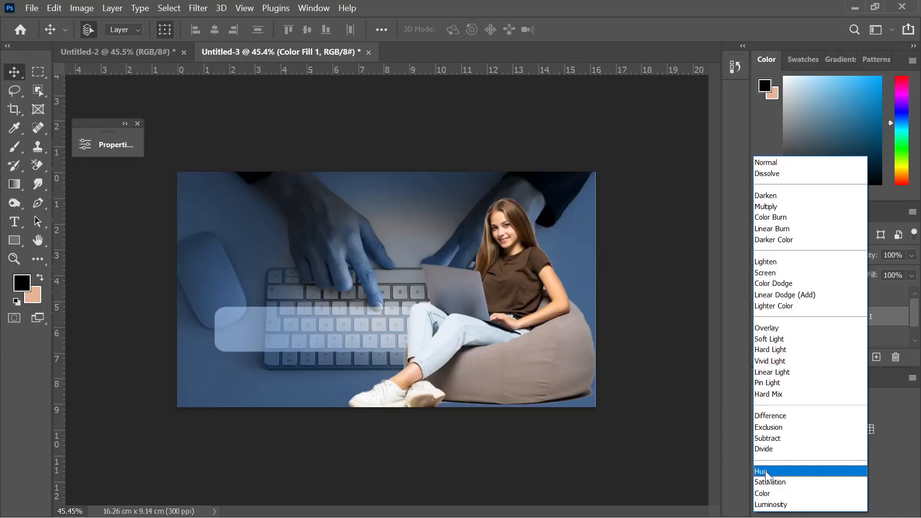
{"action": "left_click", "coordinate": [768, 438]}
{"action": "left_click", "coordinate": [641, 209]}
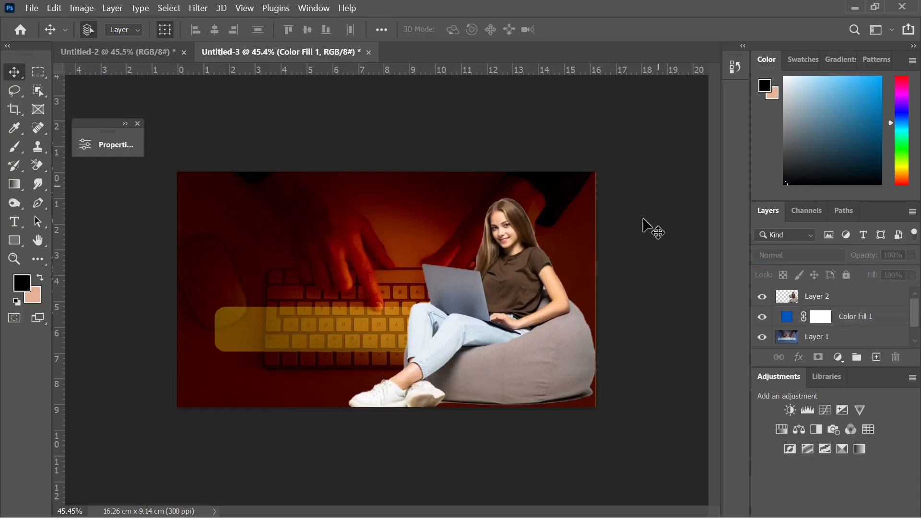
{"action": "left_click", "coordinate": [540, 350]}
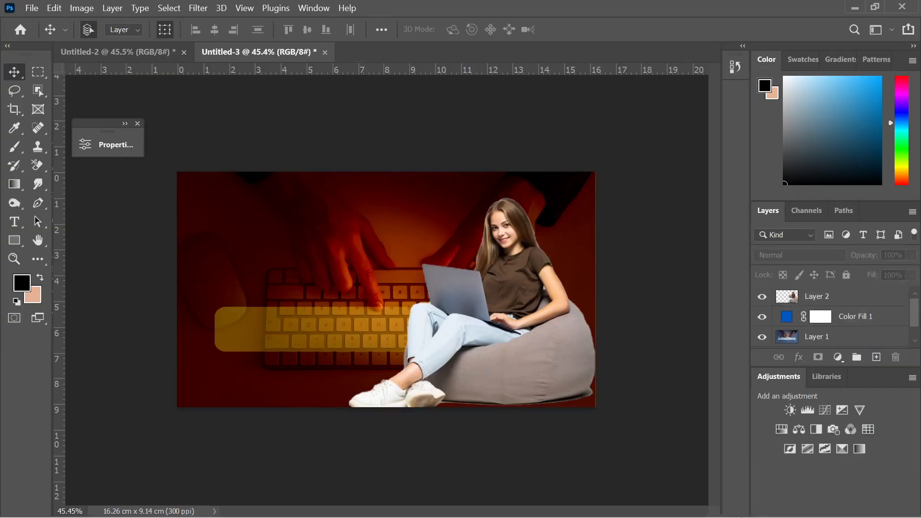
Step: Switch to the Chrome window with Pinterest and go back through the visited pins to "Find a Job With Help From USAGov"
{"action": "left_click", "coordinate": [571, 501]}
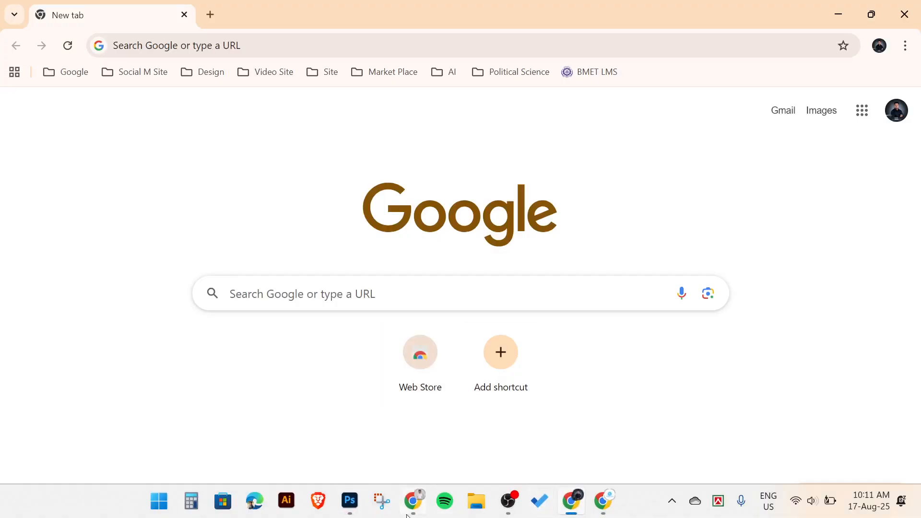
{"action": "left_click", "coordinate": [406, 509]}
{"action": "left_click", "coordinate": [603, 502]}
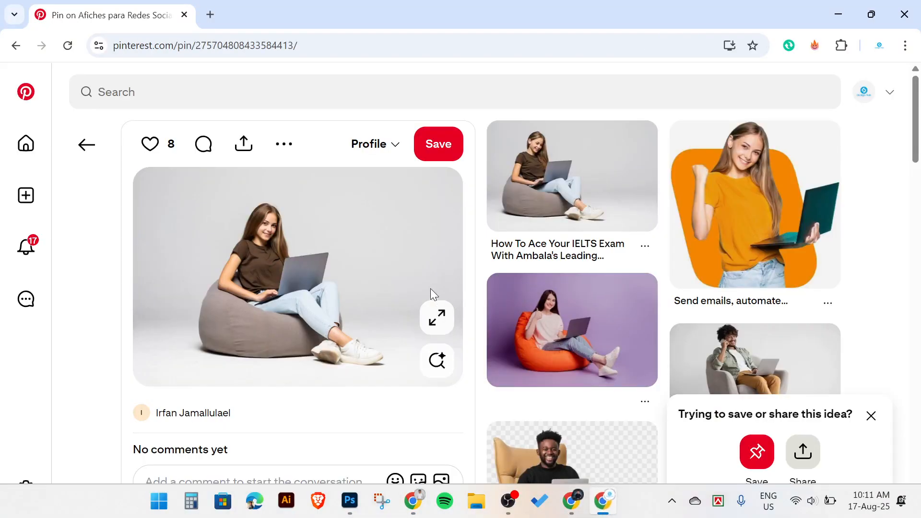
{"action": "left_click", "coordinate": [15, 46]}
{"action": "left_click", "coordinate": [16, 45]}
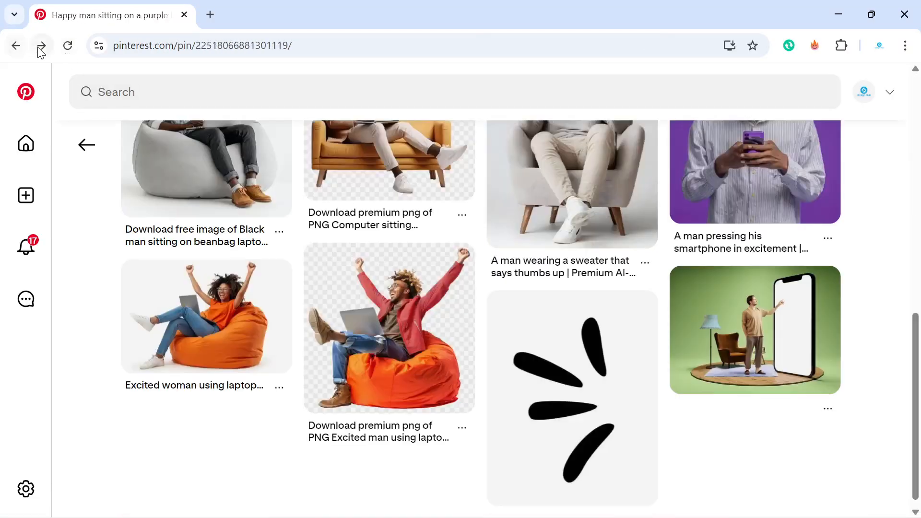
{"action": "left_click", "coordinate": [41, 46]}
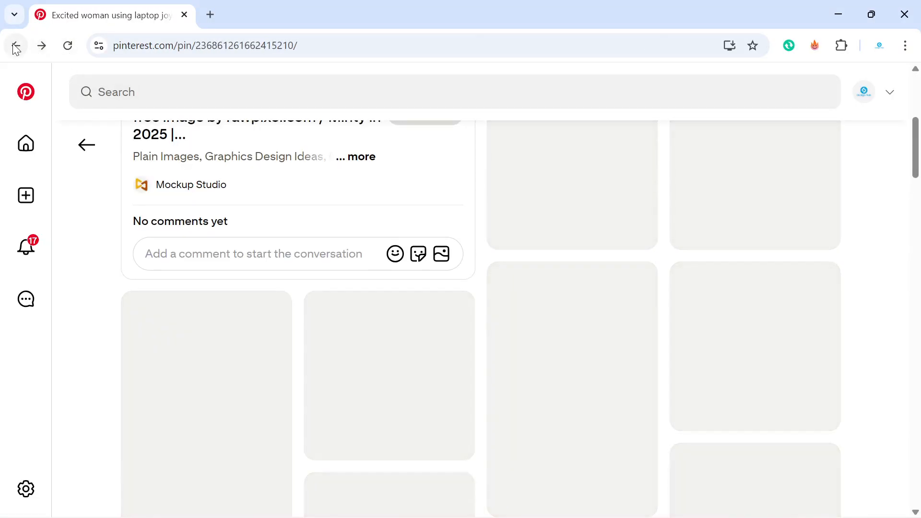
{"action": "left_click", "coordinate": [16, 46]}
{"action": "left_click", "coordinate": [16, 46]}
{"action": "left_click", "coordinate": [16, 45]}
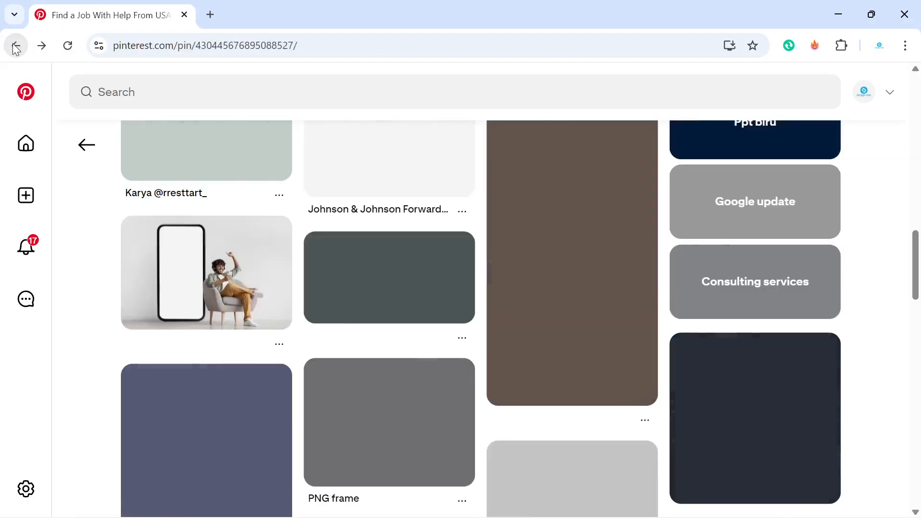
Step: Return to the related images of the Google Gemini pin and open the Gmail logo pin
{"action": "scroll", "coordinate": [274, 264], "scroll_direction": "up", "scroll_amount": 15}
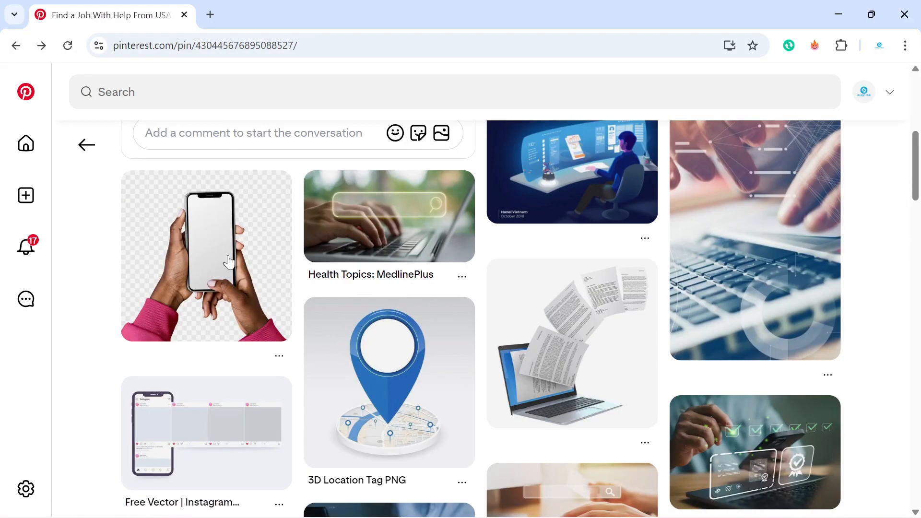
{"action": "scroll", "coordinate": [95, 197], "scroll_direction": "up", "scroll_amount": 5}
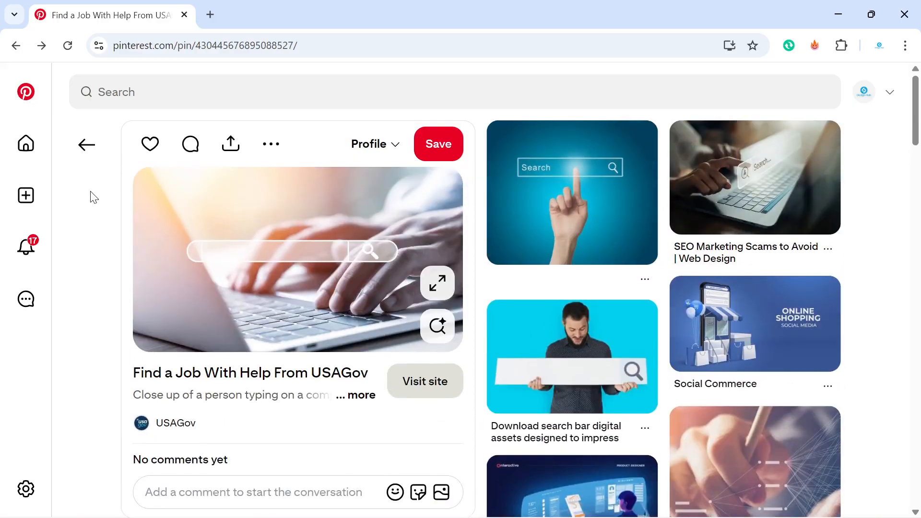
{"action": "left_click", "coordinate": [16, 45]}
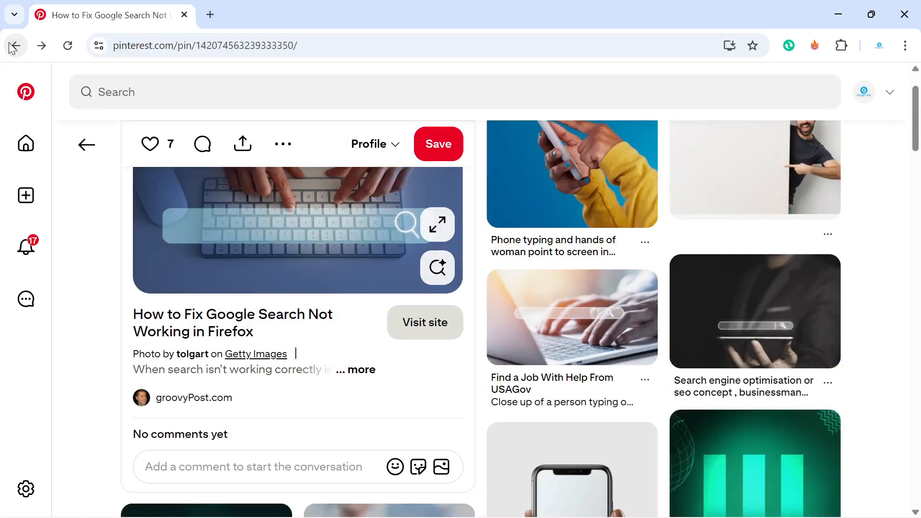
{"action": "left_click", "coordinate": [16, 46]}
{"action": "scroll", "coordinate": [257, 333], "scroll_direction": "up", "scroll_amount": 3}
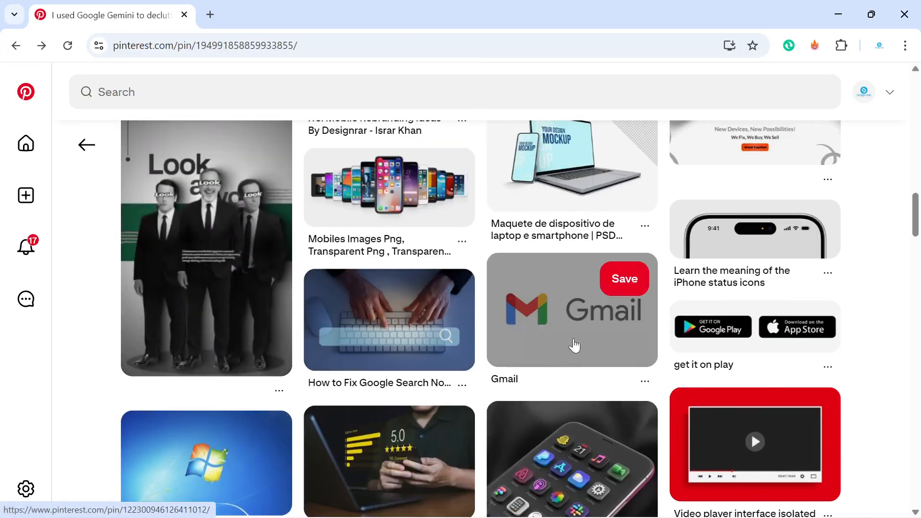
{"action": "left_click", "coordinate": [573, 325]}
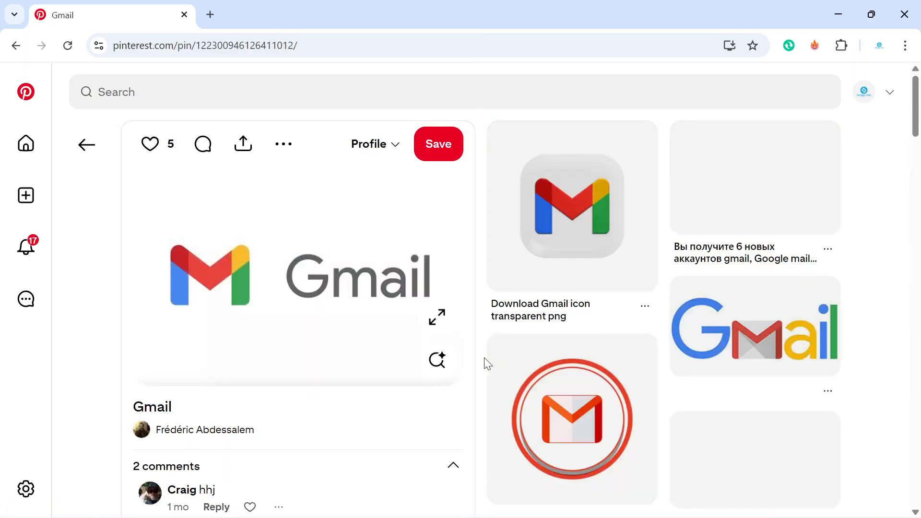
Step: Browse the related Gmail images and open the pin showing a Gmail app icon on a dark phone screen
{"action": "scroll", "coordinate": [694, 360], "scroll_direction": "down", "scroll_amount": 7}
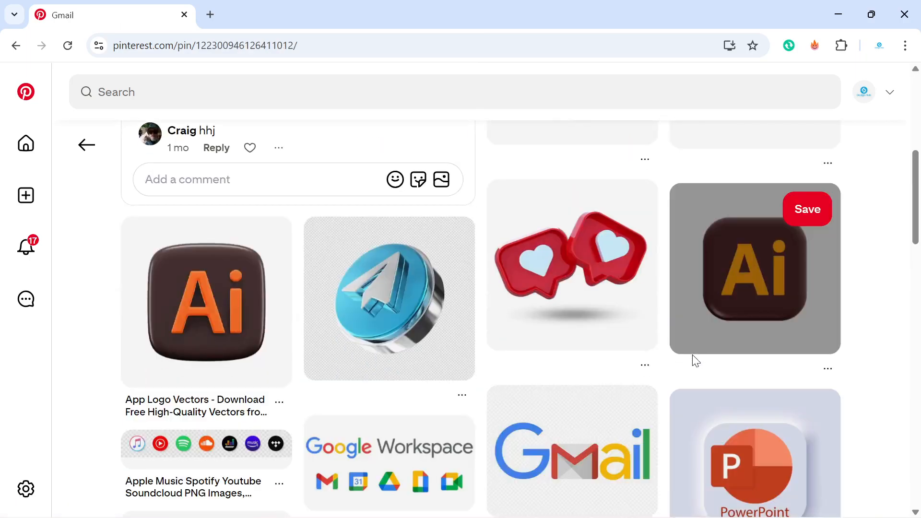
{"action": "scroll", "coordinate": [687, 356], "scroll_direction": "down", "scroll_amount": 5}
{"action": "scroll", "coordinate": [685, 355], "scroll_direction": "down", "scroll_amount": 6}
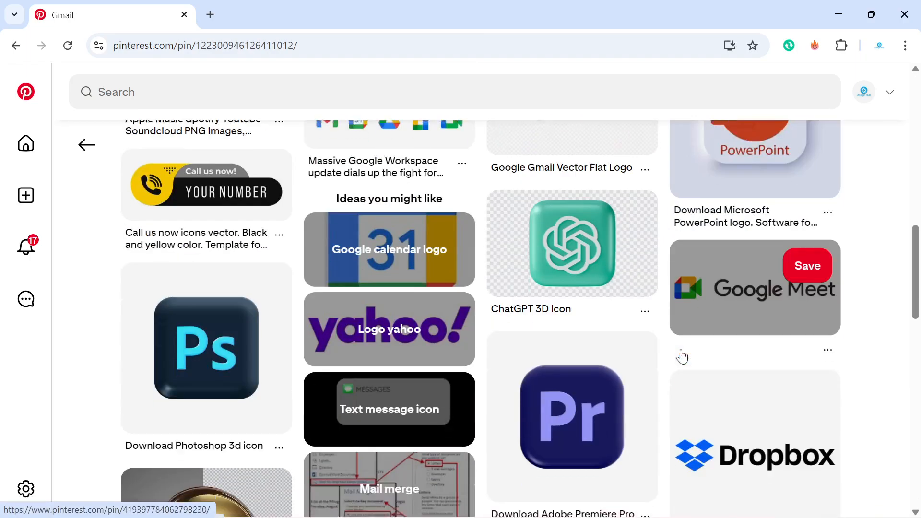
{"action": "scroll", "coordinate": [682, 356], "scroll_direction": "down", "scroll_amount": 10}
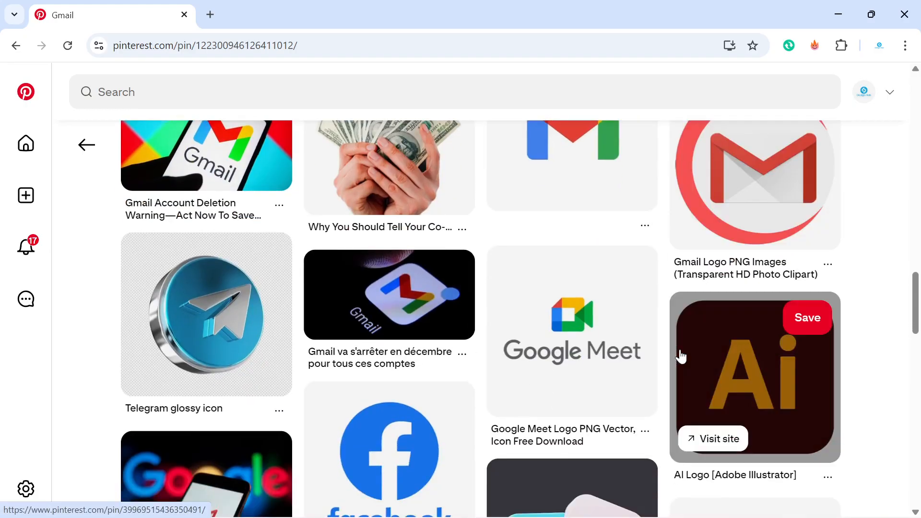
{"action": "left_click", "coordinate": [402, 315]}
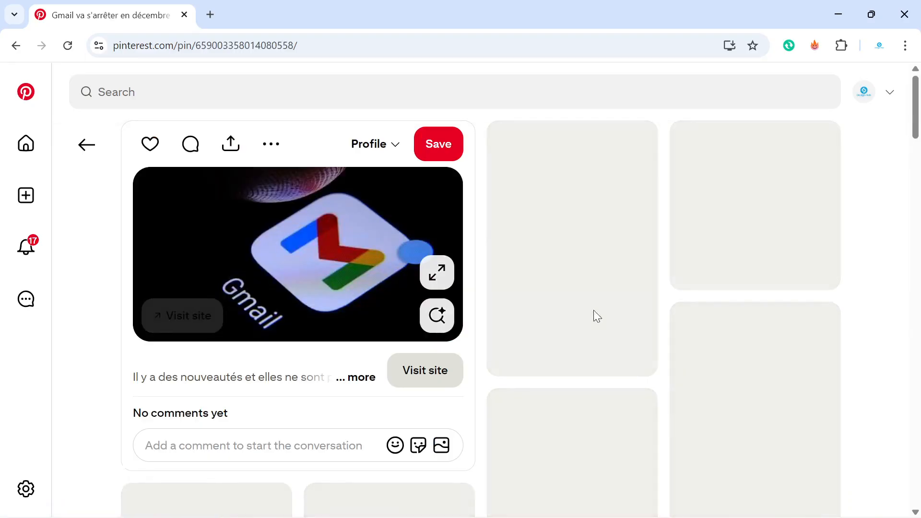
Step: Copy the main image of the pin "Gmail va s'arrêter en décembre pour tous ces comptes"
{"action": "scroll", "coordinate": [571, 313], "scroll_direction": "down", "scroll_amount": 10}
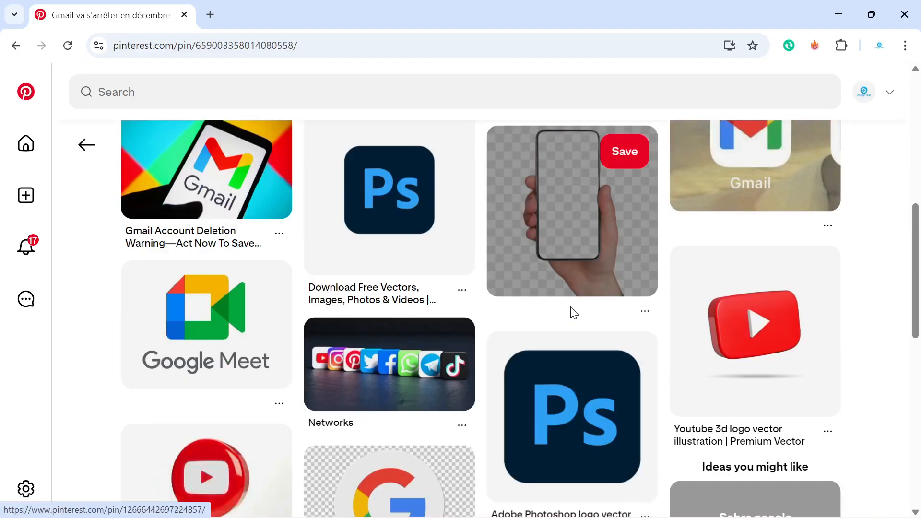
{"action": "scroll", "coordinate": [574, 313], "scroll_direction": "up", "scroll_amount": 5}
{"action": "right_click", "coordinate": [318, 283]}
{"action": "left_click", "coordinate": [370, 340]}
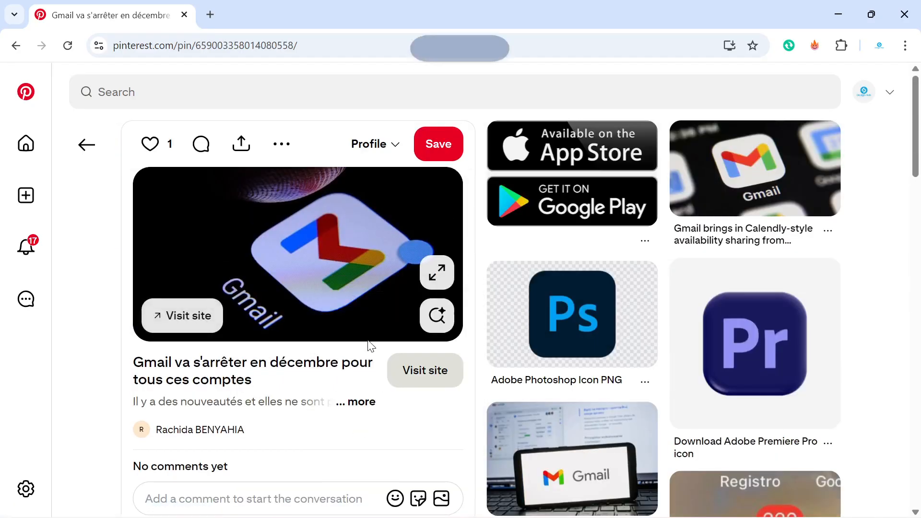
{"action": "scroll", "coordinate": [628, 405], "scroll_direction": "down", "scroll_amount": 3}
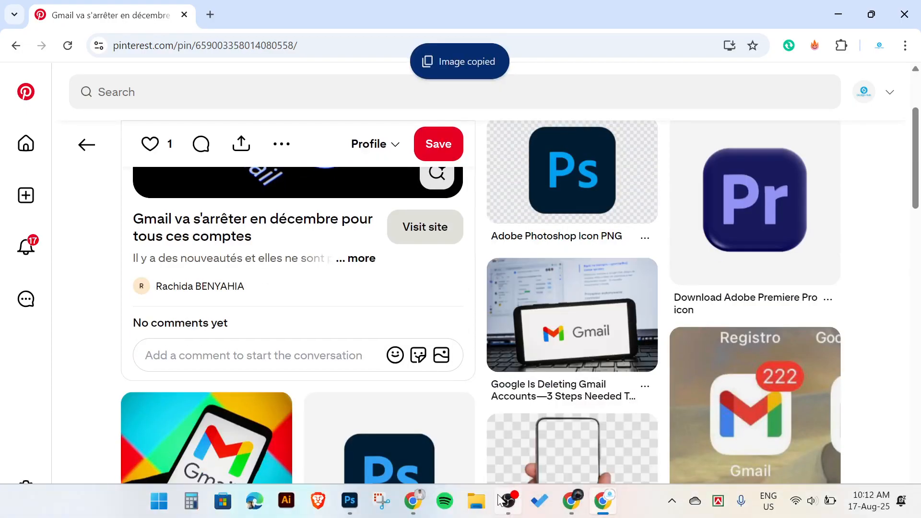
Step: Switch to Photoshop, paste the Gmail image into Untitled-3, and scale it to about 111% over the canvas's upper-left area
{"action": "left_click", "coordinate": [350, 501]}
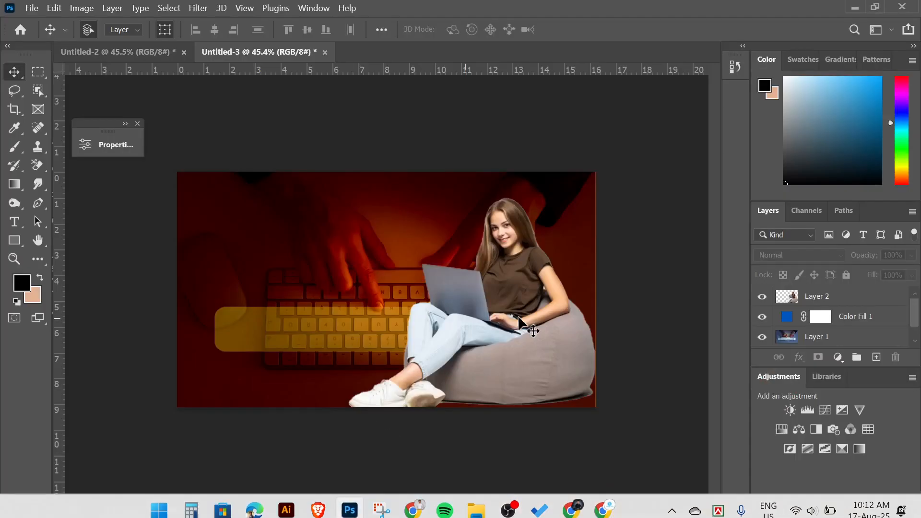
{"action": "key", "text": "ctrl+v"}
{"action": "left_click_drag", "start_coordinate": [478, 291], "coordinate": [399, 244]}
{"action": "left_click_drag", "start_coordinate": [438, 309], "coordinate": [606, 442]}
{"action": "left_click_drag", "start_coordinate": [552, 355], "coordinate": [452, 350]}
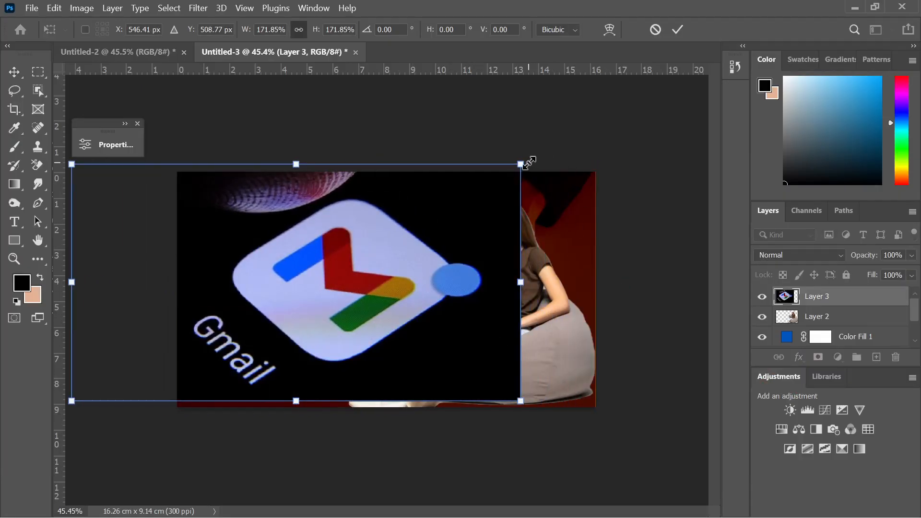
{"action": "left_click_drag", "start_coordinate": [521, 164], "coordinate": [360, 251]}
{"action": "left_click_drag", "start_coordinate": [315, 340], "coordinate": [384, 258]}
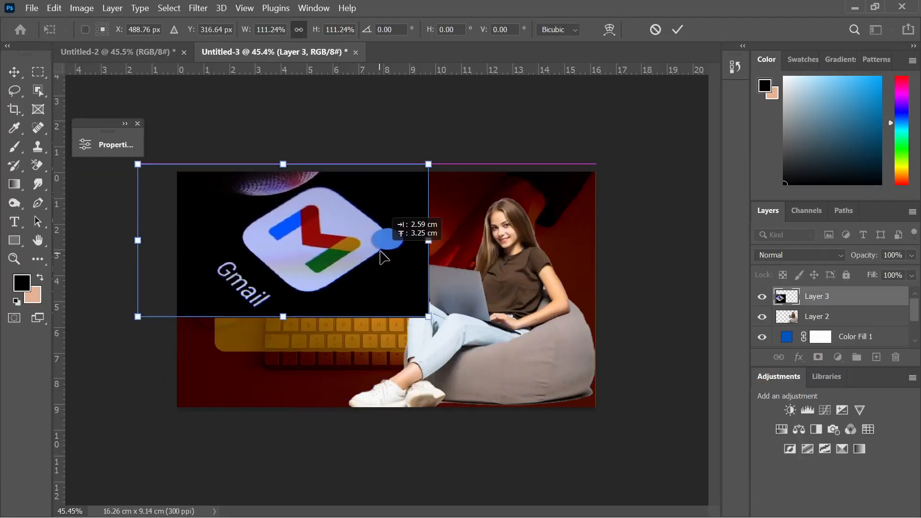
{"action": "left_click", "coordinate": [678, 30]}
Step: Set the pasted Gmail image layer's blend mode to Lighten and deselect the layer
{"action": "left_click", "coordinate": [799, 254]}
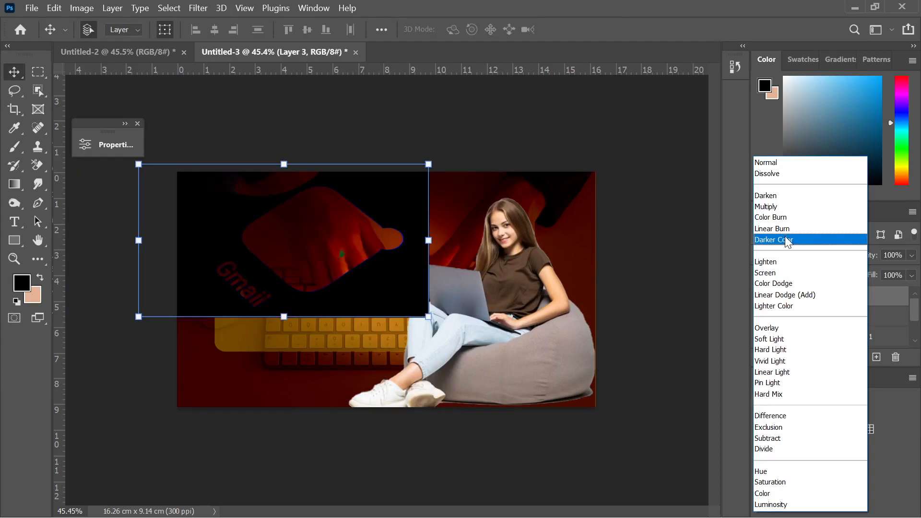
{"action": "left_click", "coordinate": [778, 265]}
{"action": "left_click", "coordinate": [520, 179]}
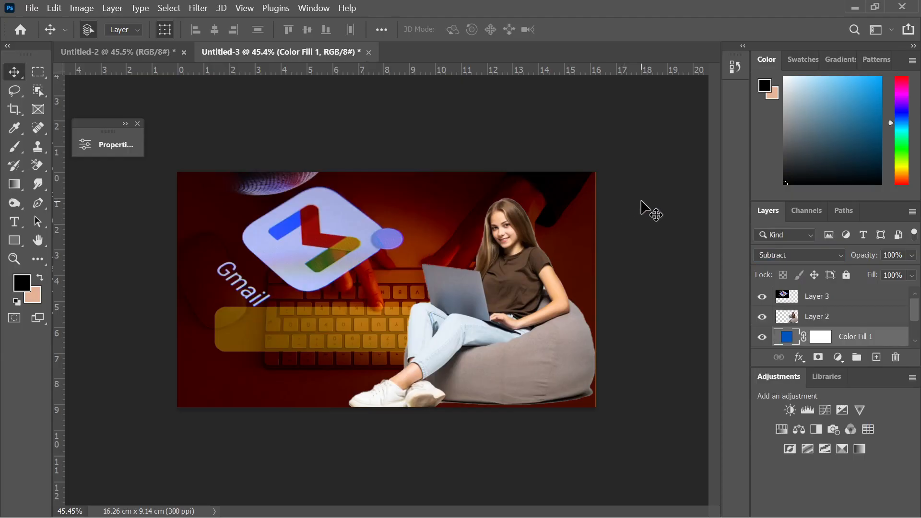
Step: Scale the Gmail image layer to 103.56% and reposition it over the upper-left of the canvas
{"action": "left_click", "coordinate": [388, 219]}
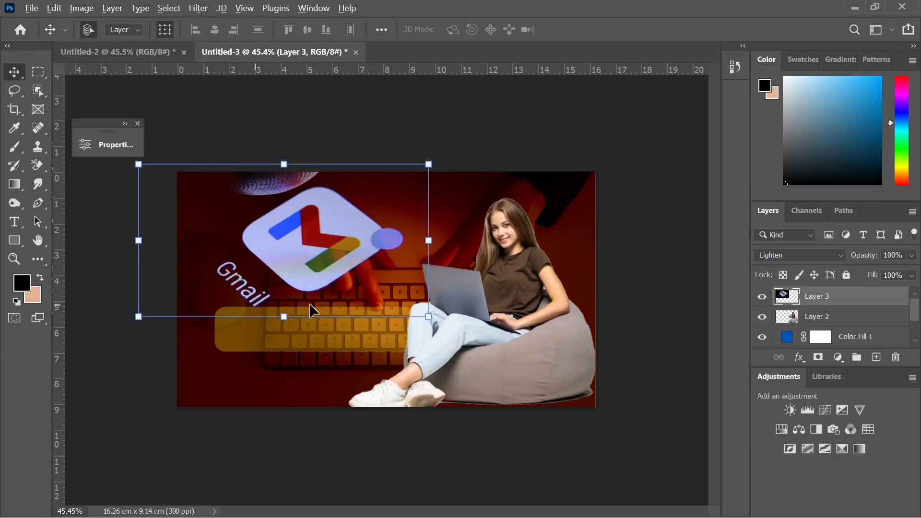
{"action": "scroll", "coordinate": [298, 307], "scroll_direction": "up", "scroll_amount": 6}
{"action": "scroll", "coordinate": [357, 320], "scroll_direction": "down", "scroll_amount": 5}
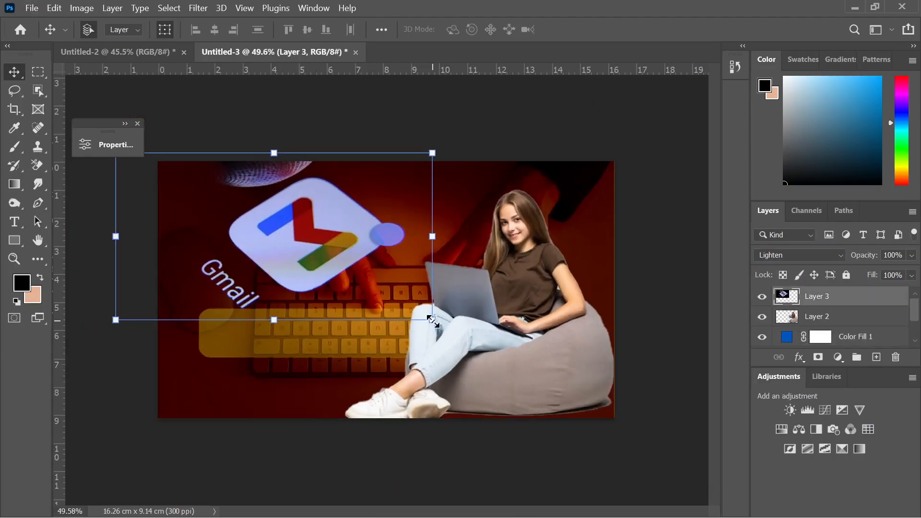
{"action": "left_click_drag", "start_coordinate": [432, 319], "coordinate": [414, 309]}
{"action": "left_click_drag", "start_coordinate": [319, 257], "coordinate": [322, 259]}
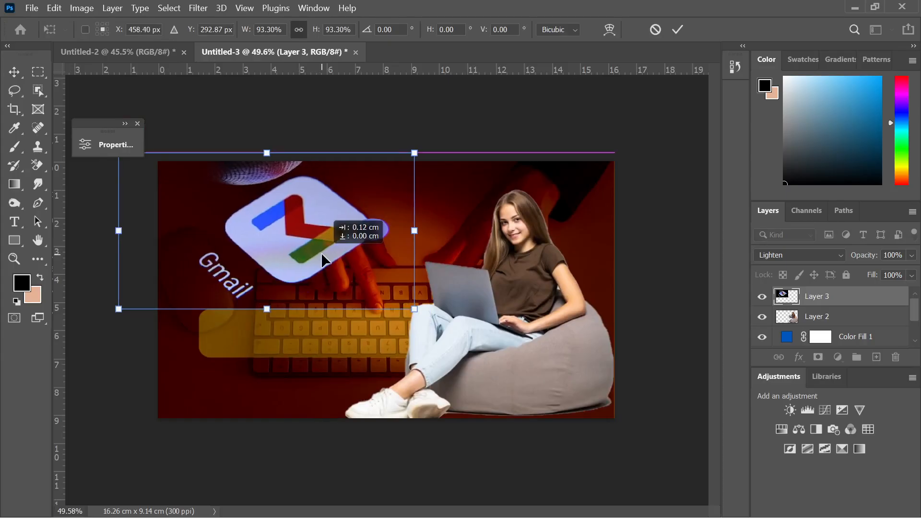
{"action": "left_click_drag", "start_coordinate": [417, 310], "coordinate": [367, 276]}
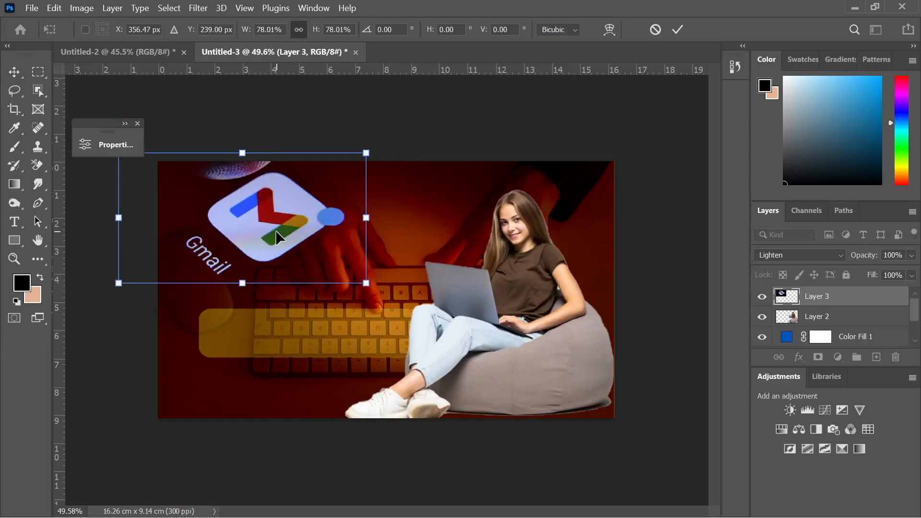
{"action": "left_click_drag", "start_coordinate": [278, 237], "coordinate": [299, 237]}
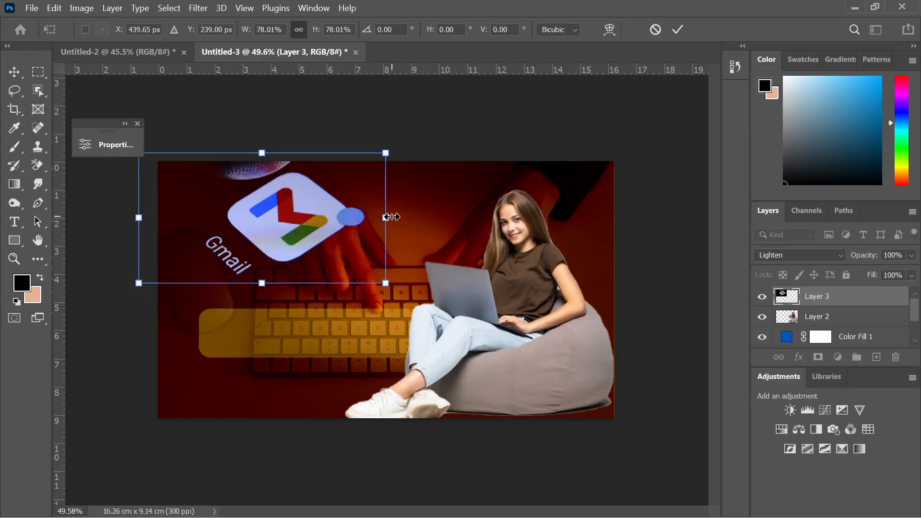
{"action": "left_click_drag", "start_coordinate": [386, 217], "coordinate": [467, 218]}
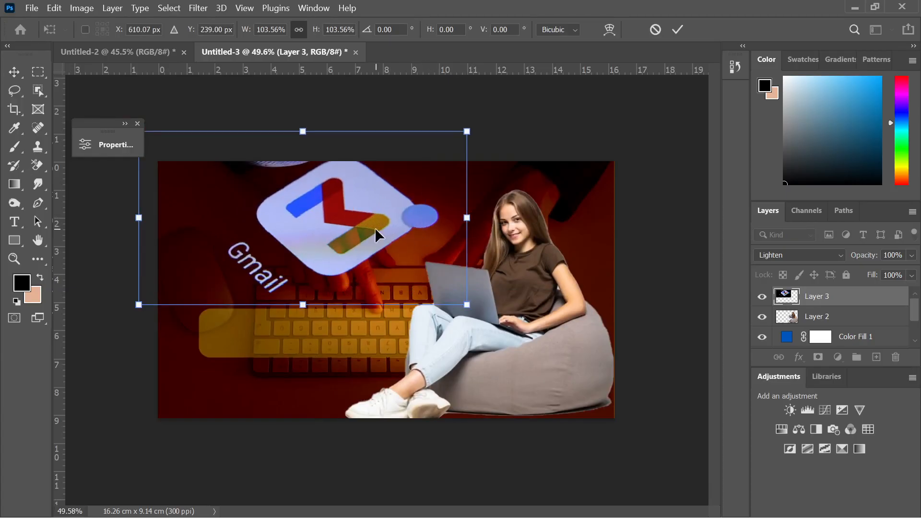
{"action": "mouse_move", "coordinate": [376, 228]}
{"action": "left_mouse_down"}
{"action": "mouse_move", "coordinate": [387, 229]}
{"action": "mouse_move", "coordinate": [376, 228]}
{"action": "left_mouse_up"}
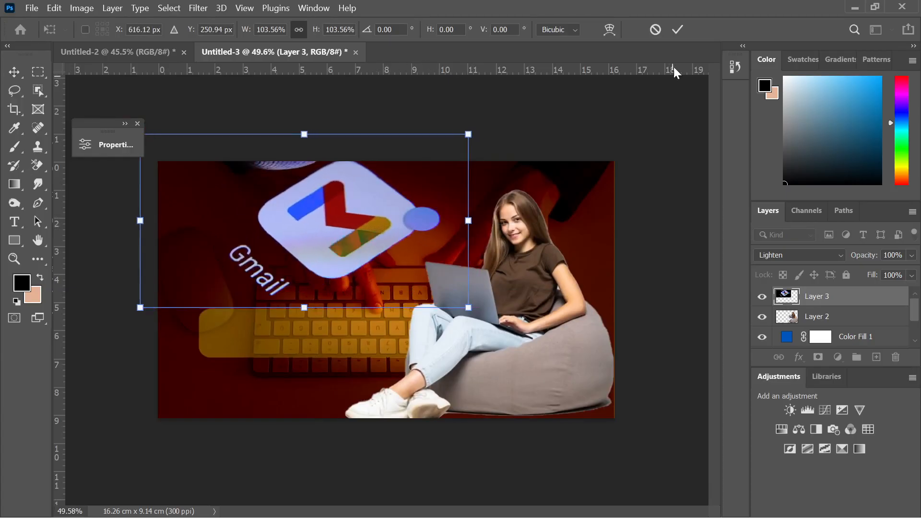
{"action": "key", "text": "Return"}
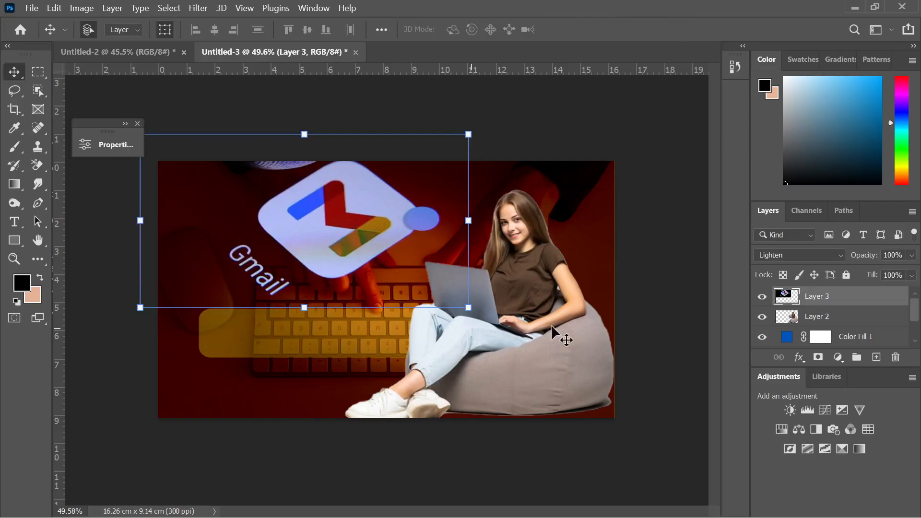
Step: Add a layer mask to Layer 3 and paint black along the Gmail image's lower edge with a soft 200 px brush
{"action": "left_click", "coordinate": [818, 357]}
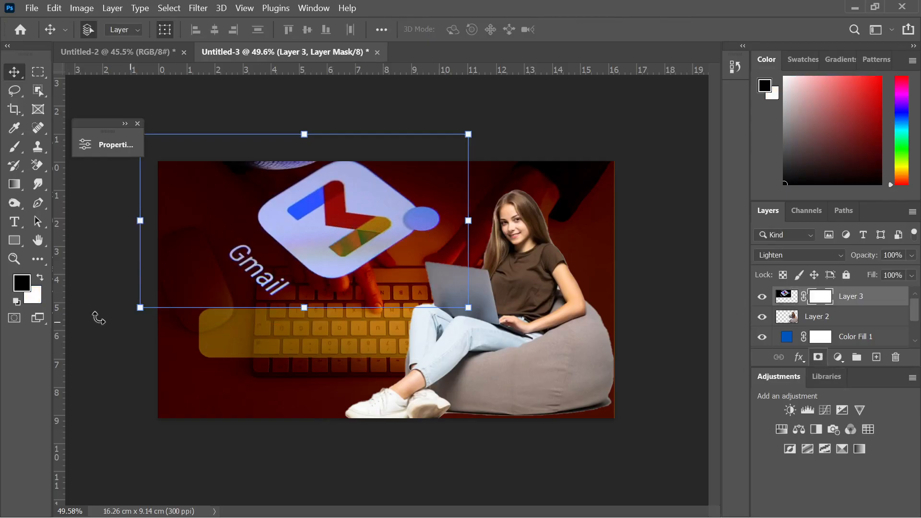
{"action": "left_click", "coordinate": [14, 146]}
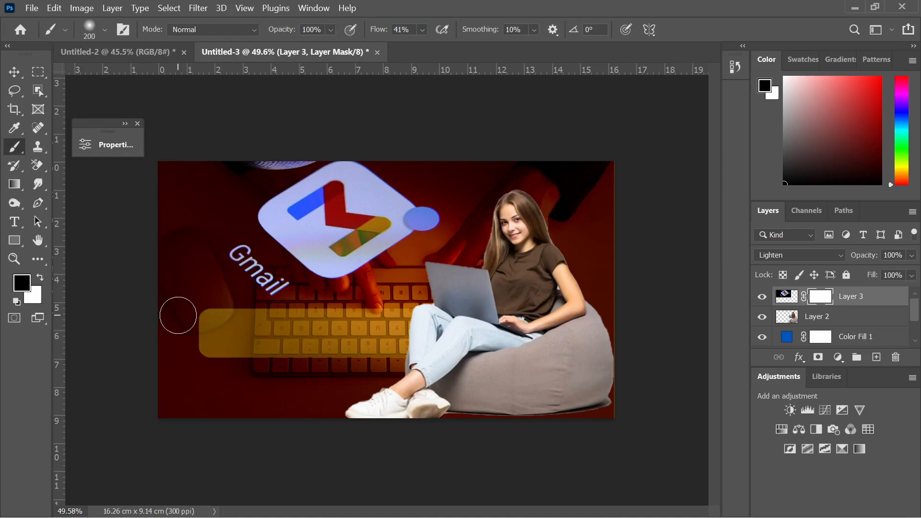
{"action": "scroll", "coordinate": [178, 316], "scroll_direction": "up", "scroll_amount": 5}
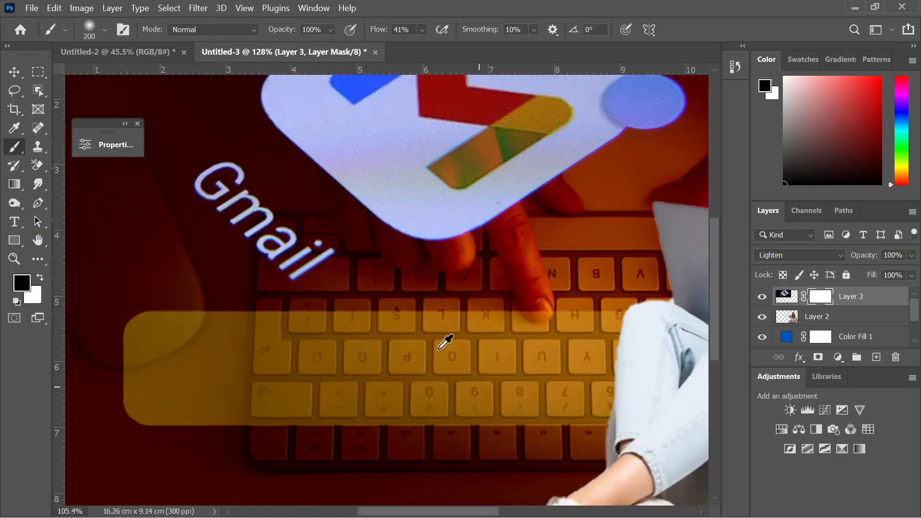
{"action": "scroll", "coordinate": [439, 348], "scroll_direction": "down", "scroll_amount": 3}
{"action": "key", "text": "x"}
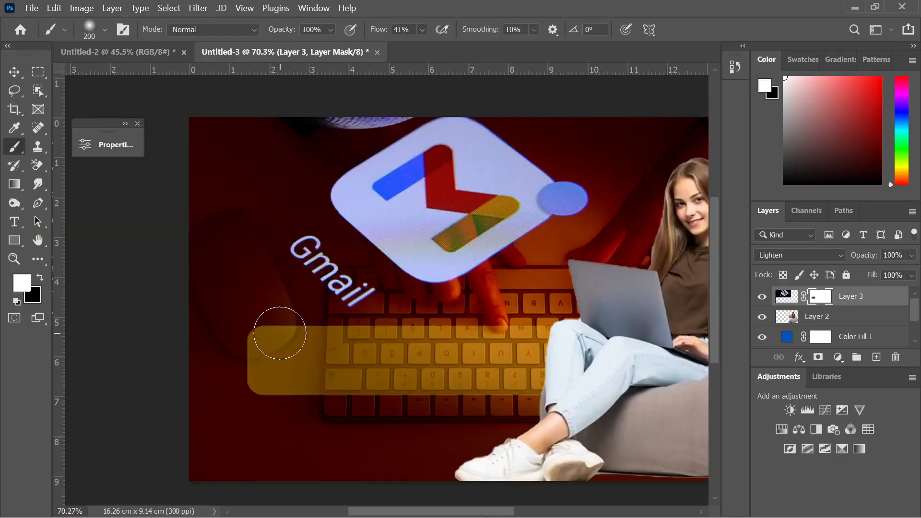
{"action": "key", "text": "x"}
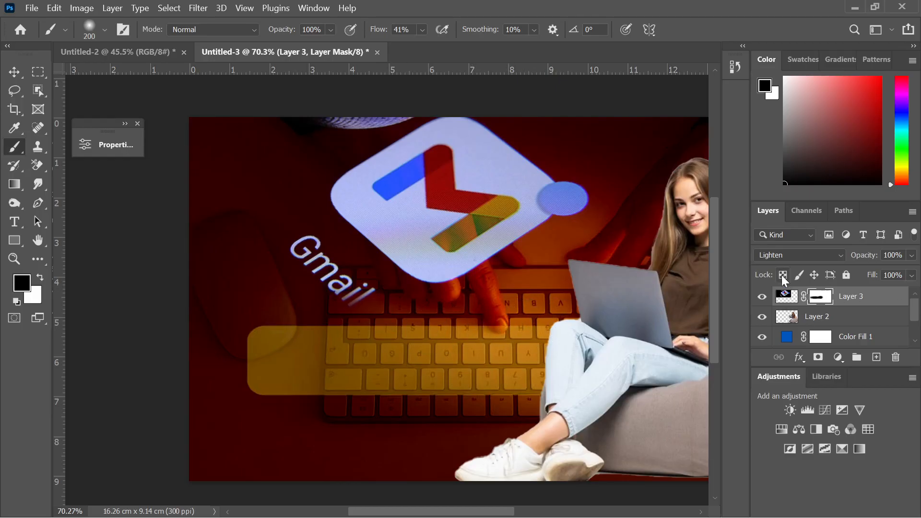
Step: Set Layer 3's blend mode to Normal and paint black on its mask to fade the Gmail image's lower and right edges
{"action": "left_click", "coordinate": [778, 256]}
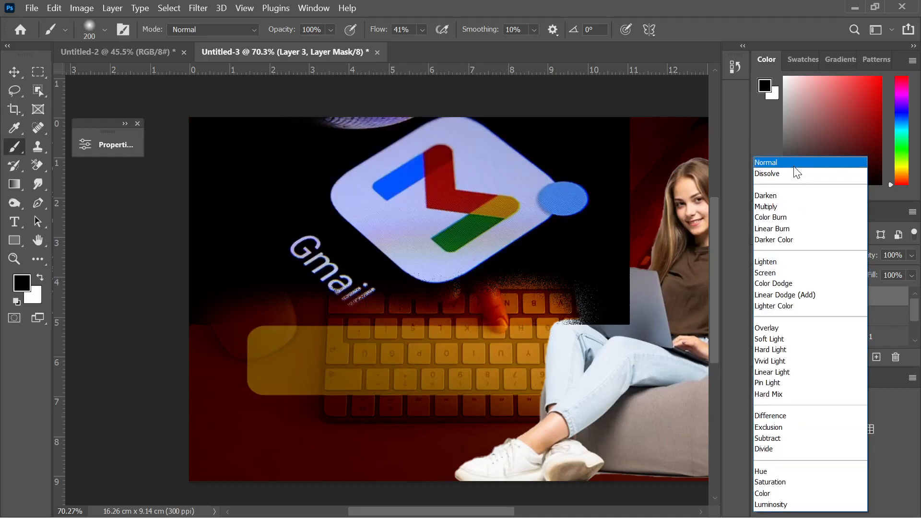
{"action": "left_click", "coordinate": [795, 164]}
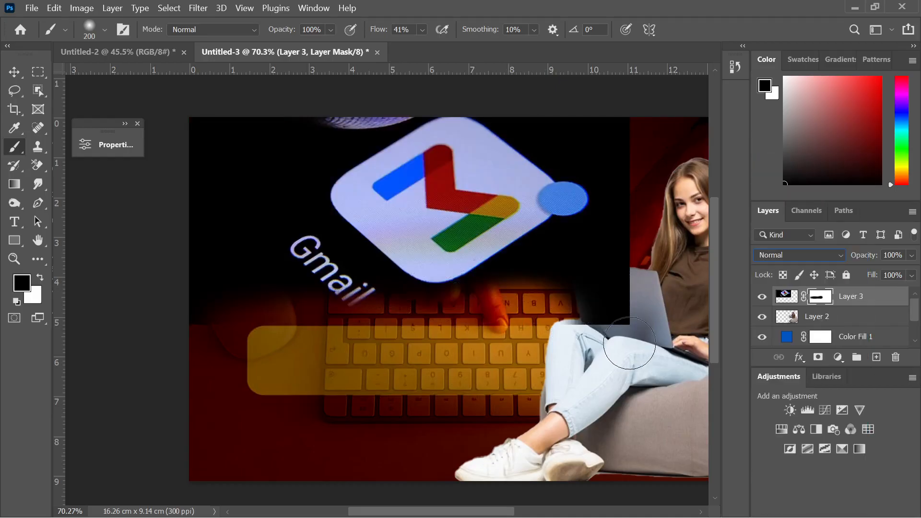
{"action": "mouse_move", "coordinate": [629, 343]}
{"action": "left_mouse_down"}
{"action": "mouse_move", "coordinate": [629, 317]}
{"action": "mouse_move", "coordinate": [490, 337]}
{"action": "mouse_move", "coordinate": [609, 328]}
{"action": "mouse_move", "coordinate": [581, 334]}
{"action": "mouse_move", "coordinate": [611, 335]}
{"action": "mouse_move", "coordinate": [567, 334]}
{"action": "left_mouse_up"}
{"action": "mouse_move", "coordinate": [492, 337]}
{"action": "left_mouse_down"}
{"action": "mouse_move", "coordinate": [386, 329]}
{"action": "mouse_move", "coordinate": [544, 320]}
{"action": "mouse_move", "coordinate": [214, 323]}
{"action": "mouse_move", "coordinate": [251, 328]}
{"action": "left_mouse_up"}
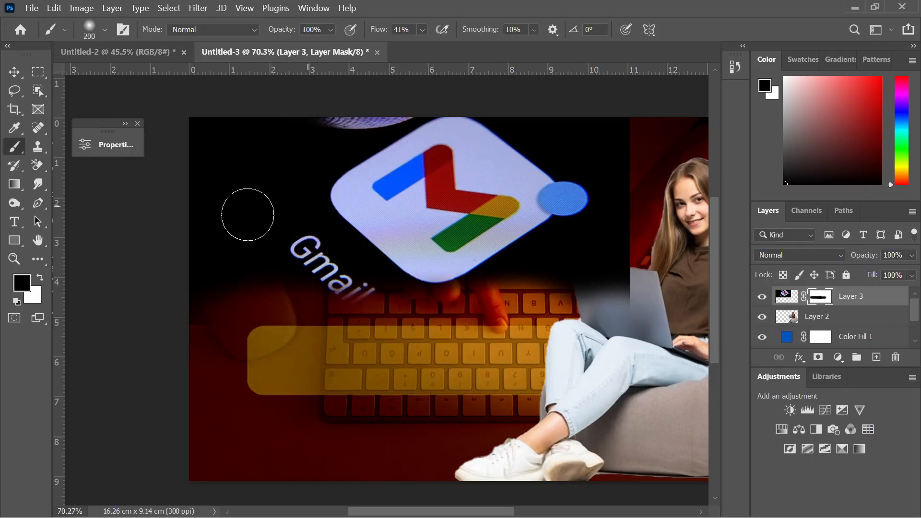
{"action": "mouse_move", "coordinate": [612, 305]}
{"action": "left_mouse_down"}
{"action": "mouse_move", "coordinate": [646, 289]}
{"action": "mouse_move", "coordinate": [638, 112]}
{"action": "mouse_move", "coordinate": [636, 317]}
{"action": "mouse_move", "coordinate": [633, 298]}
{"action": "mouse_move", "coordinate": [600, 281]}
{"action": "left_mouse_up"}
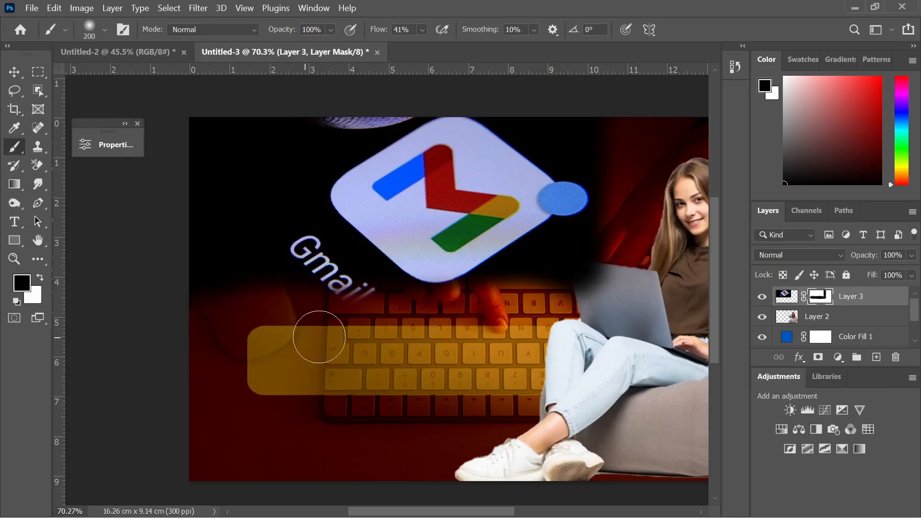
Step: Set Layer 3's blend mode back to Lighten and enlarge the masked Gmail image to 103.48%
{"action": "scroll", "coordinate": [319, 337], "scroll_direction": "down", "scroll_amount": 2}
{"action": "left_click", "coordinate": [22, 67]}
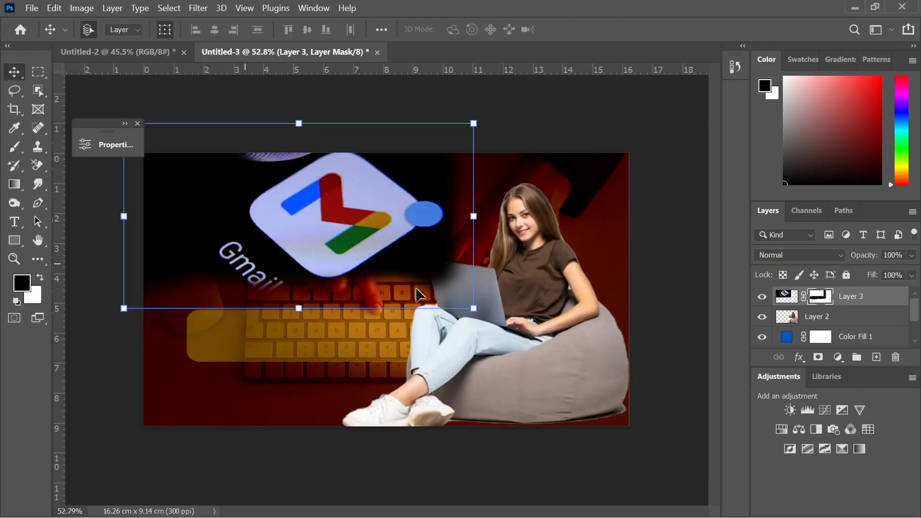
{"action": "left_click", "coordinate": [780, 257]}
{"action": "left_click", "coordinate": [778, 261]}
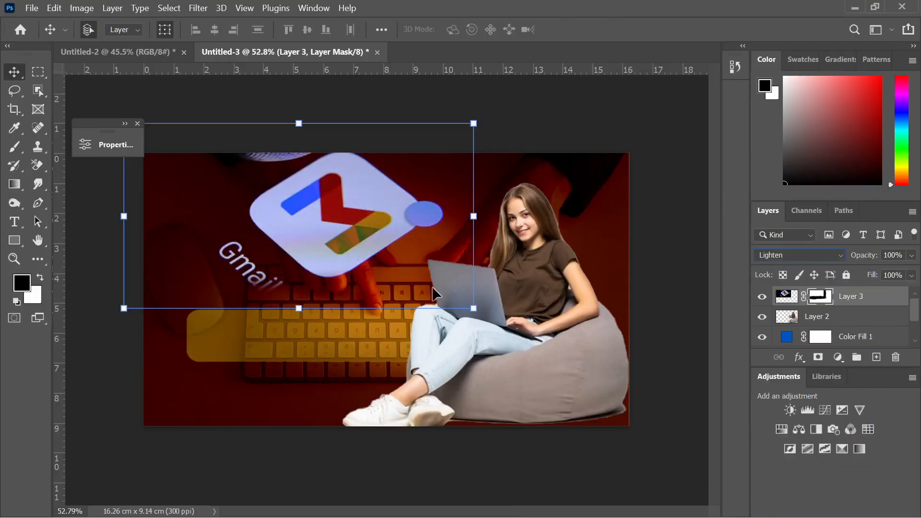
{"action": "left_click_drag", "start_coordinate": [472, 309], "coordinate": [486, 314]}
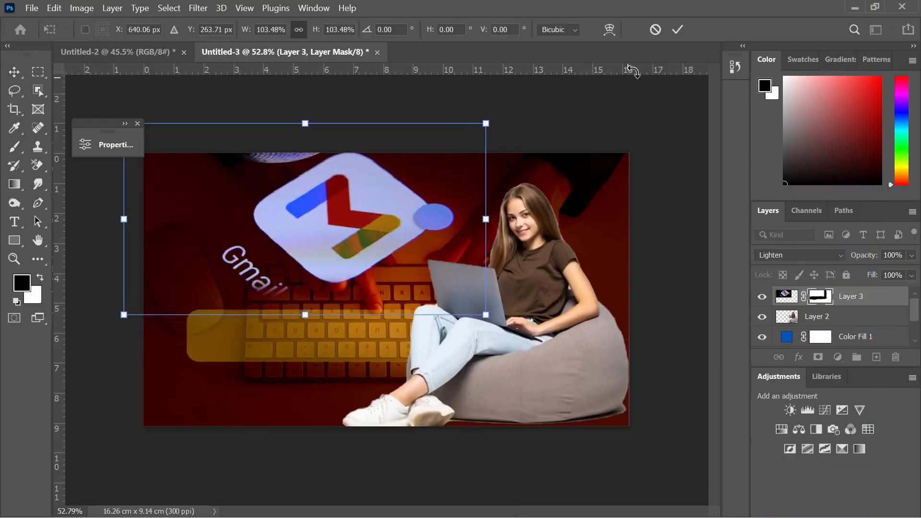
{"action": "left_click", "coordinate": [679, 31]}
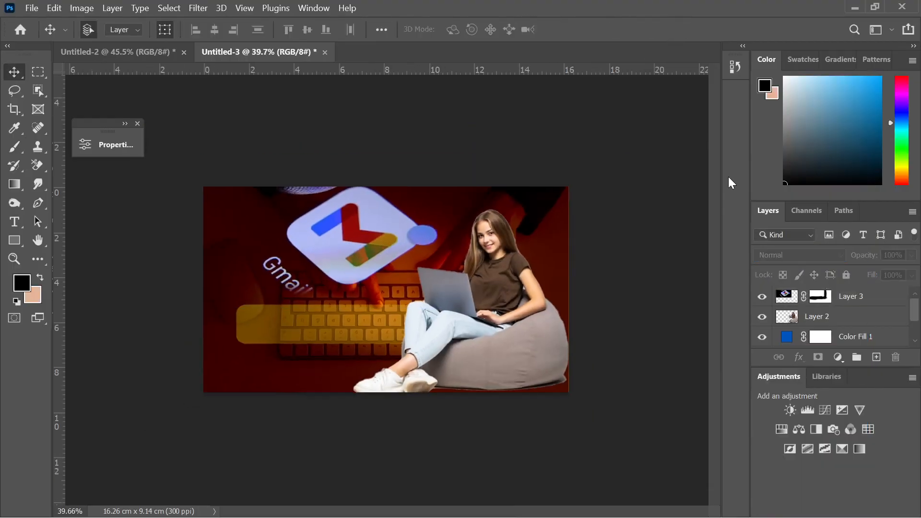
Step: Recolor the Color Fill 1 layer with the dark red sampled from the Gmail icon's M
{"action": "scroll", "coordinate": [234, 380], "scroll_direction": "up", "scroll_amount": 3}
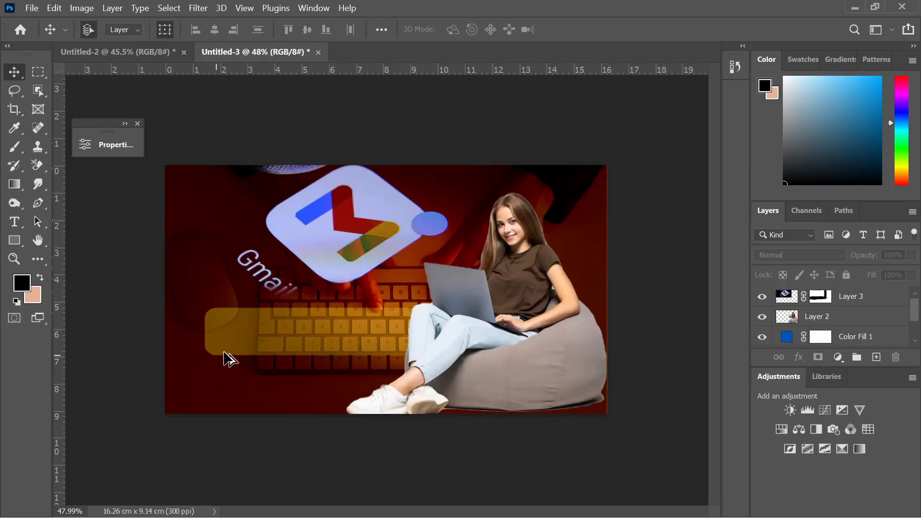
{"action": "left_click", "coordinate": [513, 311]}
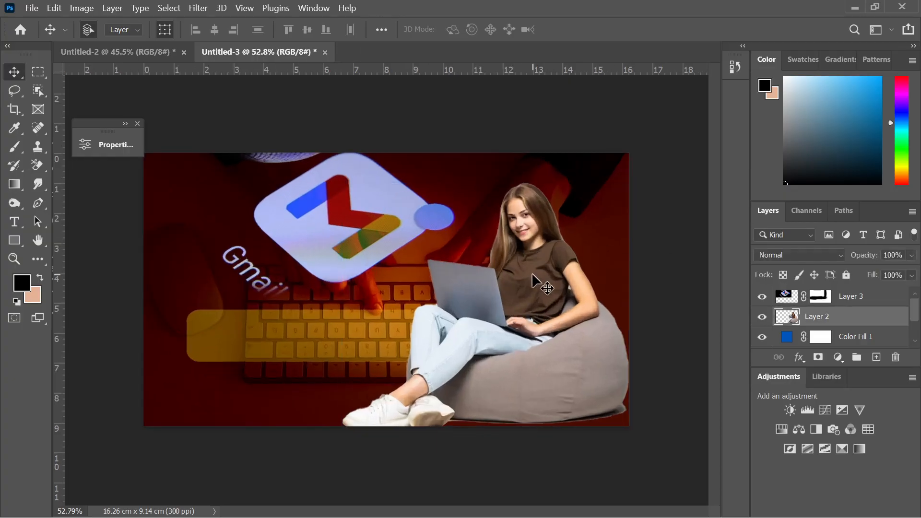
{"action": "left_click", "coordinate": [842, 337]}
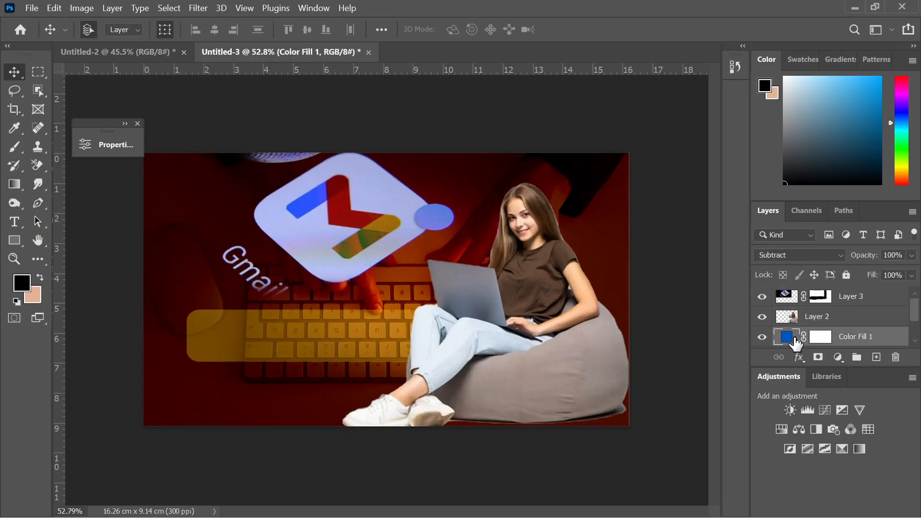
{"action": "double_click", "coordinate": [789, 341]}
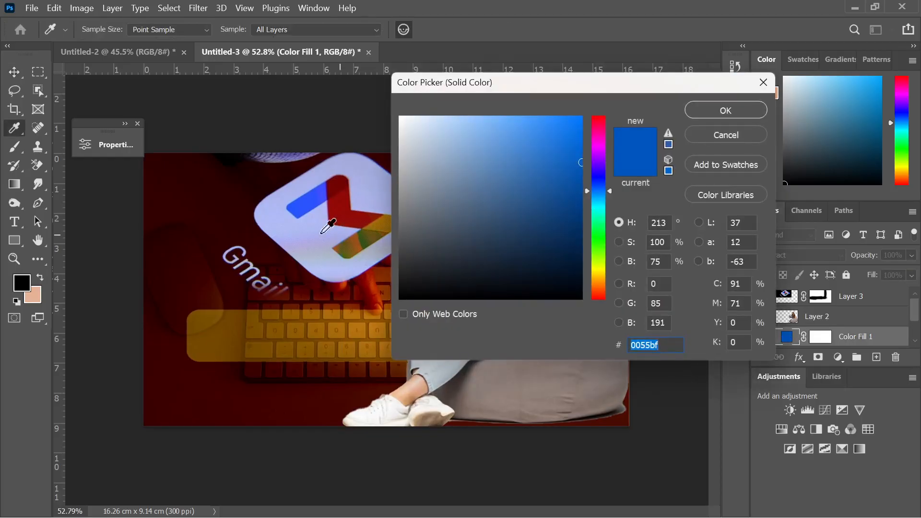
{"action": "left_click", "coordinate": [330, 201]}
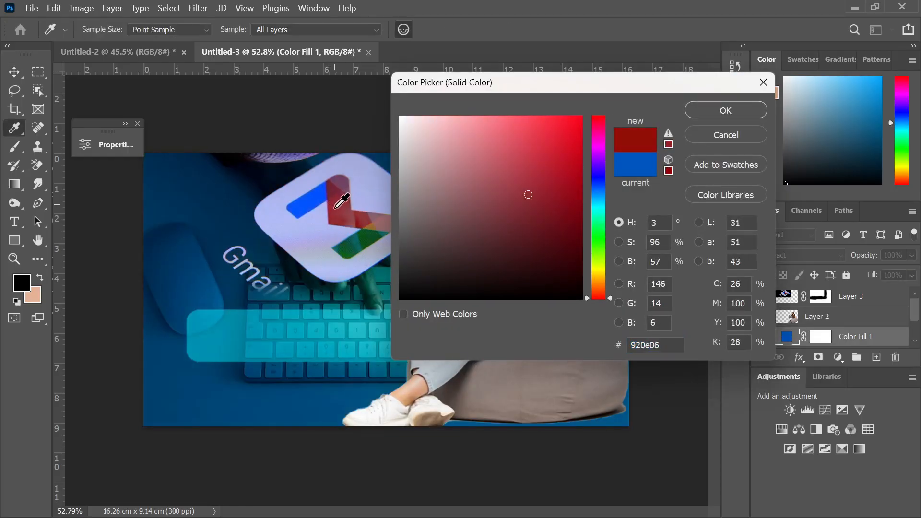
{"action": "left_click", "coordinate": [340, 210]}
{"action": "left_click_drag", "start_coordinate": [443, 83], "coordinate": [509, 91]}
{"action": "left_click", "coordinate": [795, 119]}
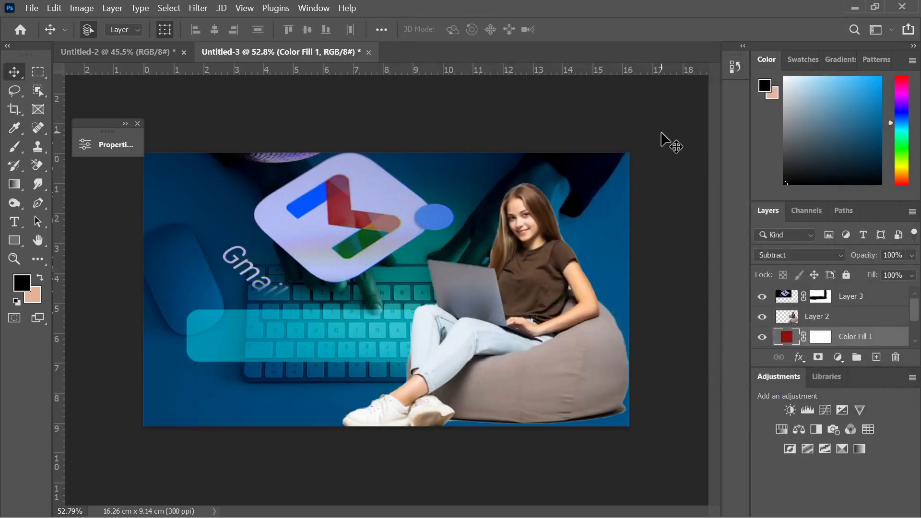
Step: Preview other blend modes on the woman's layer while keeping it set to Normal
{"action": "left_click", "coordinate": [560, 304]}
{"action": "scroll", "coordinate": [550, 329], "scroll_direction": "down", "scroll_amount": 4}
{"action": "scroll", "coordinate": [482, 305], "scroll_direction": "up", "scroll_amount": 3}
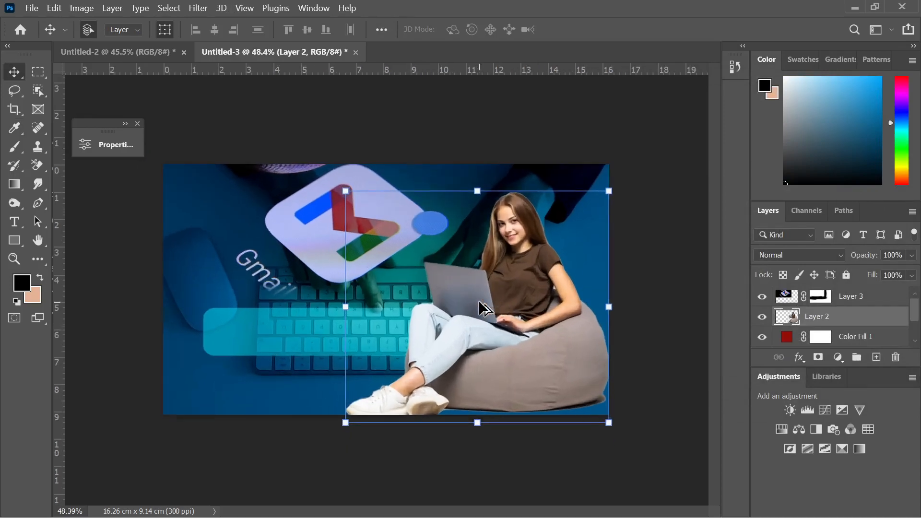
{"action": "scroll", "coordinate": [835, 339], "scroll_direction": "down", "scroll_amount": 1}
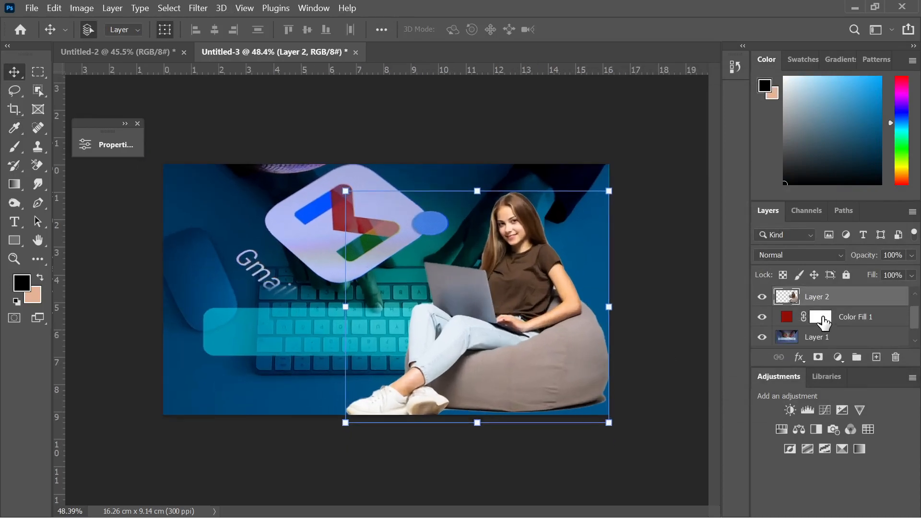
{"action": "scroll", "coordinate": [824, 322], "scroll_direction": "up", "scroll_amount": 1}
{"action": "left_click", "coordinate": [804, 254]}
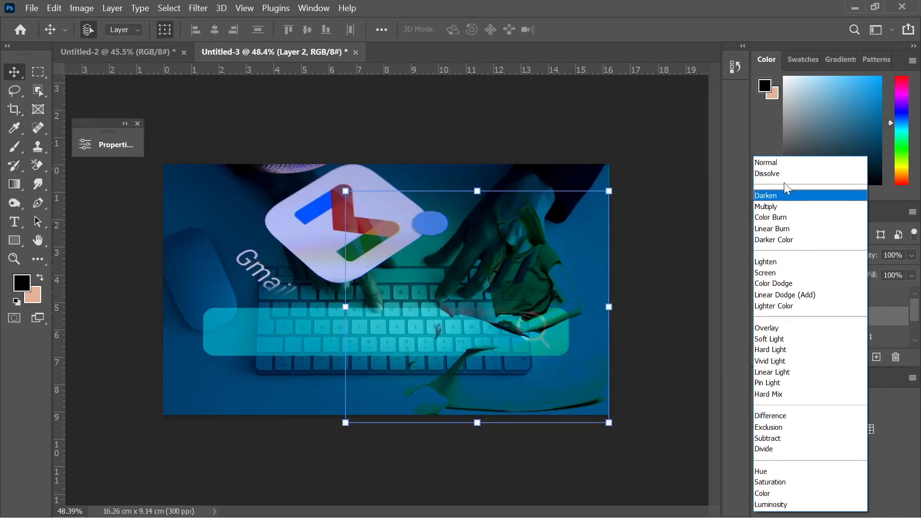
{"action": "left_click", "coordinate": [644, 150]}
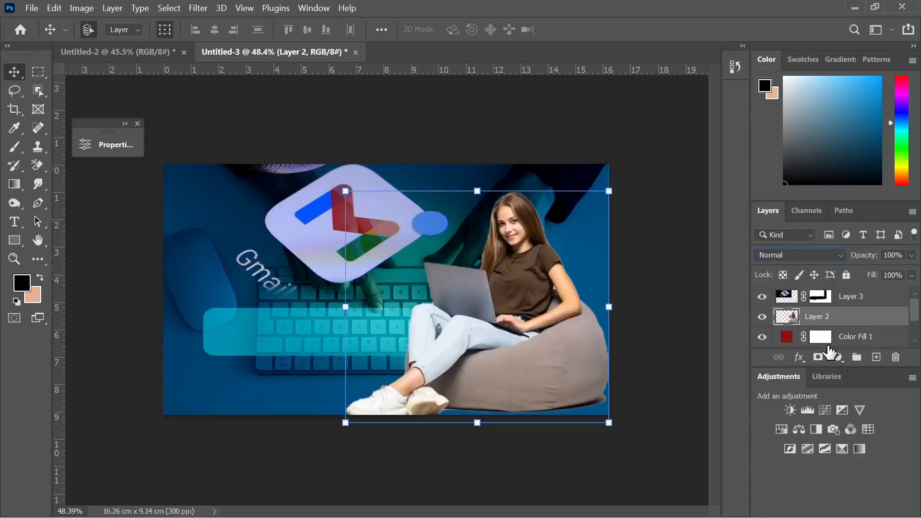
Step: Preview other blend modes on the Color Fill 1 layer and keep it set to Subtract
{"action": "scroll", "coordinate": [844, 342], "scroll_direction": "down", "scroll_amount": 1}
{"action": "left_click", "coordinate": [838, 320]}
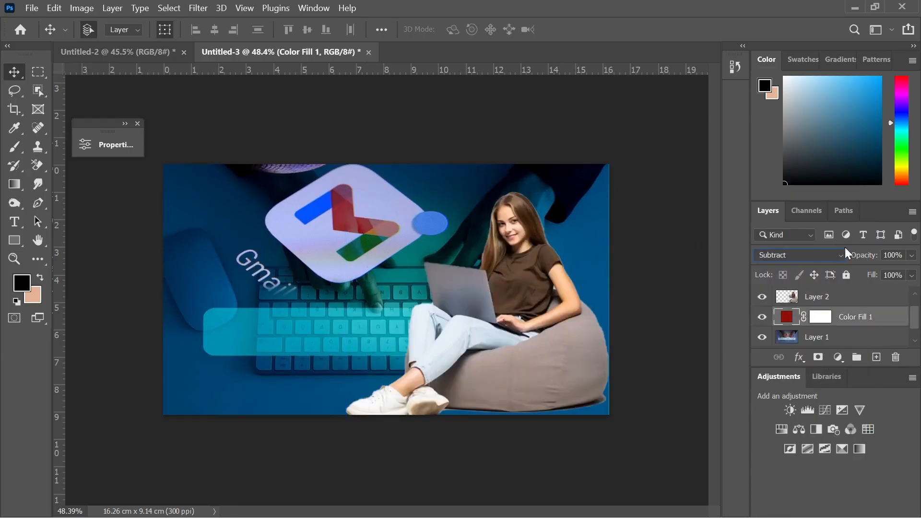
{"action": "left_click", "coordinate": [816, 255]}
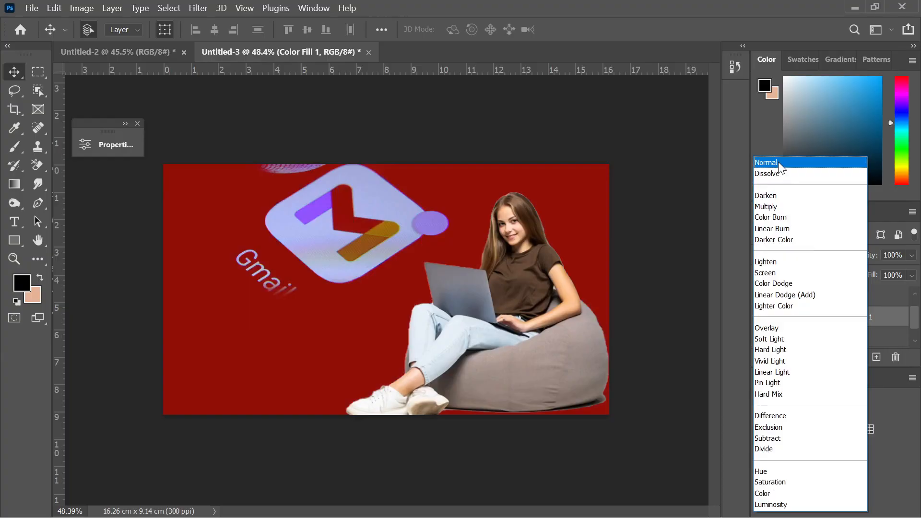
{"action": "left_click", "coordinate": [767, 438]}
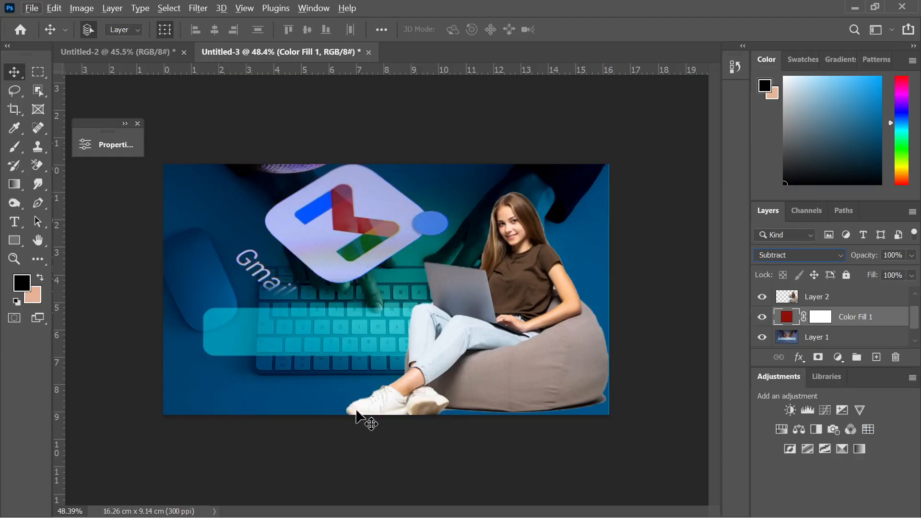
{"action": "left_click", "coordinate": [645, 287]}
{"action": "scroll", "coordinate": [645, 278], "scroll_direction": "down", "scroll_amount": 3}
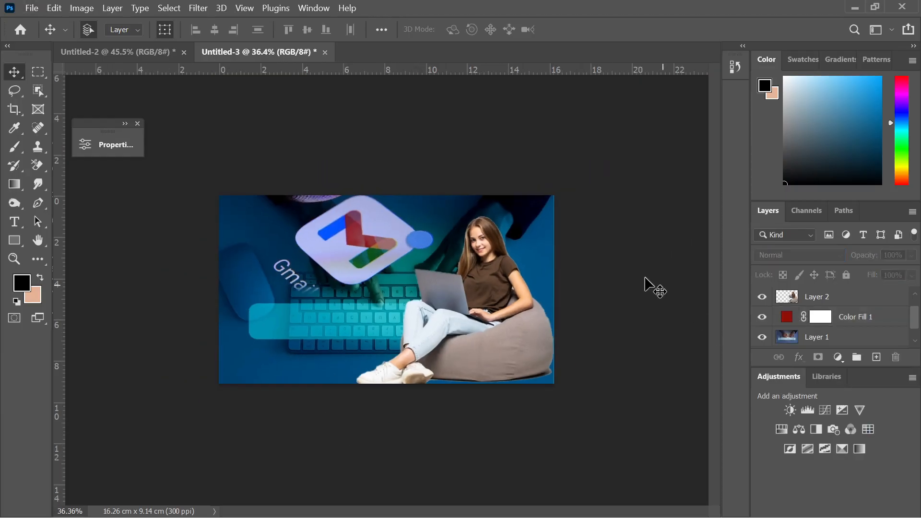
Step: Add a blank layer beneath the woman's layer and sample the blue dot beside the Gmail icon as foreground color
{"action": "scroll", "coordinate": [560, 339], "scroll_direction": "up", "scroll_amount": 2}
{"action": "left_click", "coordinate": [517, 323]}
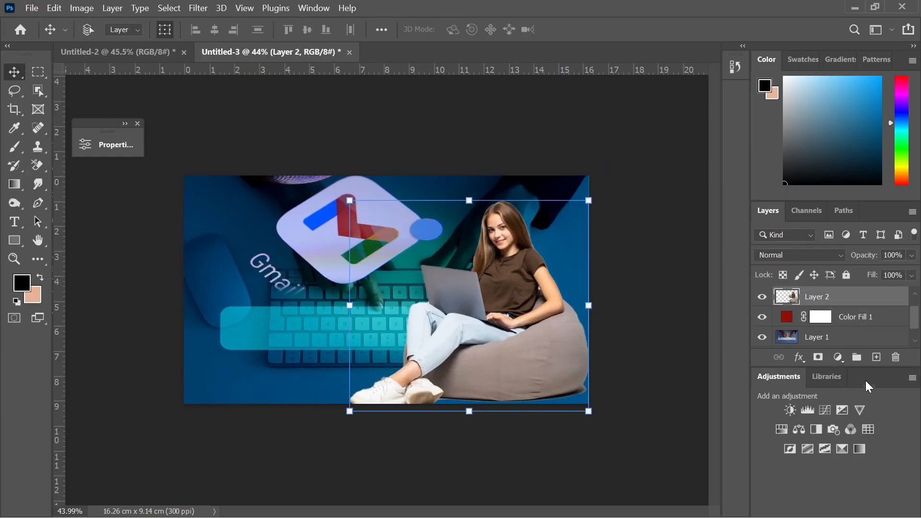
{"action": "left_click", "coordinate": [876, 360], "text": "ctrl"}
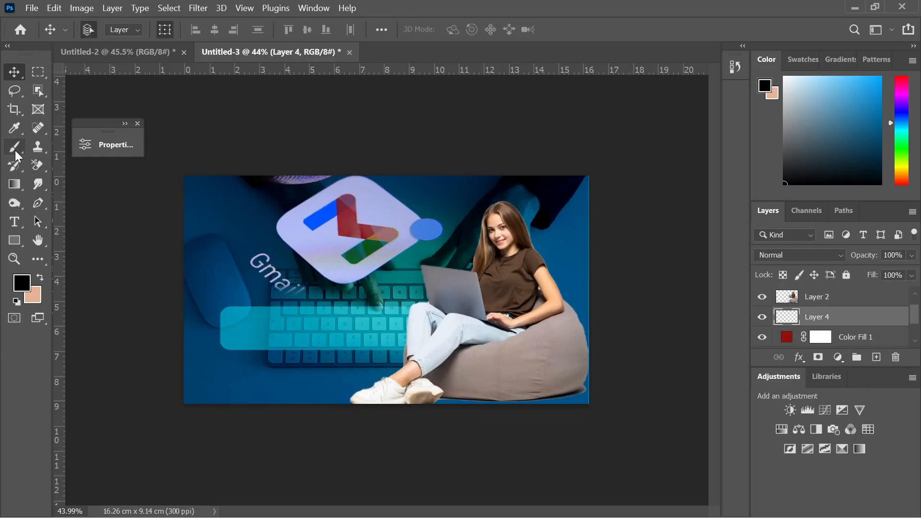
{"action": "left_click", "coordinate": [15, 130]}
{"action": "left_click", "coordinate": [428, 229]}
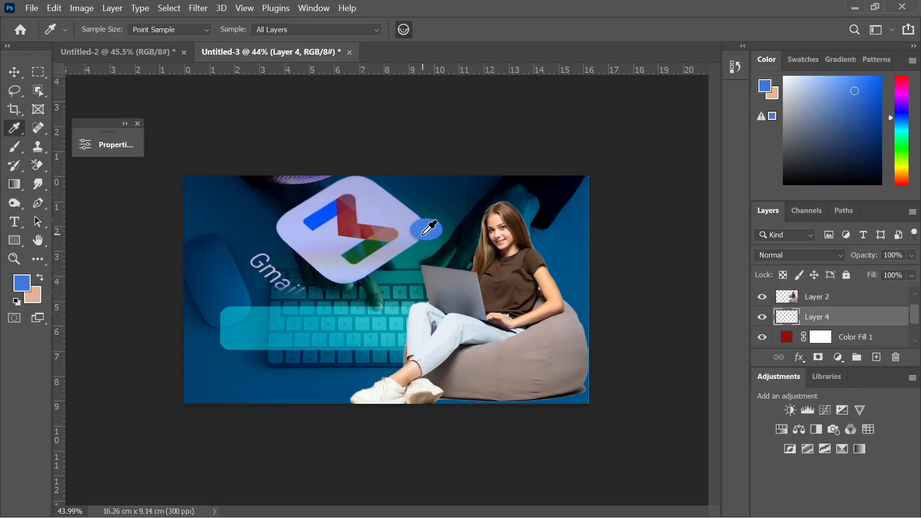
Step: Paint a soft blue glow behind the woman on Layer 4 with an 1100 px brush
{"action": "left_click", "coordinate": [14, 147]}
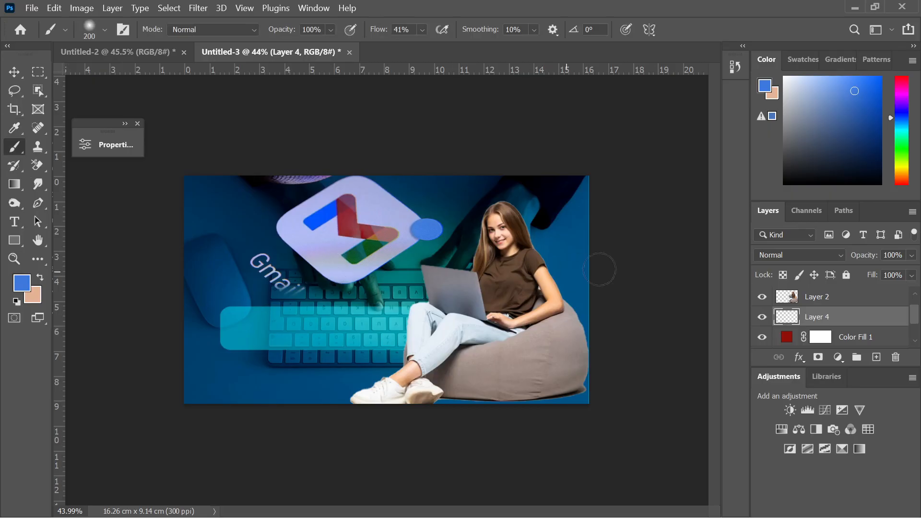
{"action": "key", "text": "bracketright"}
{"action": "key", "text": "bracketright"}
{"action": "key", "text": "bracketright"}
{"action": "key", "text": "bracketright"}
{"action": "key", "text": "bracketright"}
{"action": "key", "text": "bracketright"}
{"action": "key", "text": "bracketright"}
{"action": "key", "text": "bracketright"}
{"action": "left_click_drag", "start_coordinate": [506, 285], "coordinate": [503, 285]}
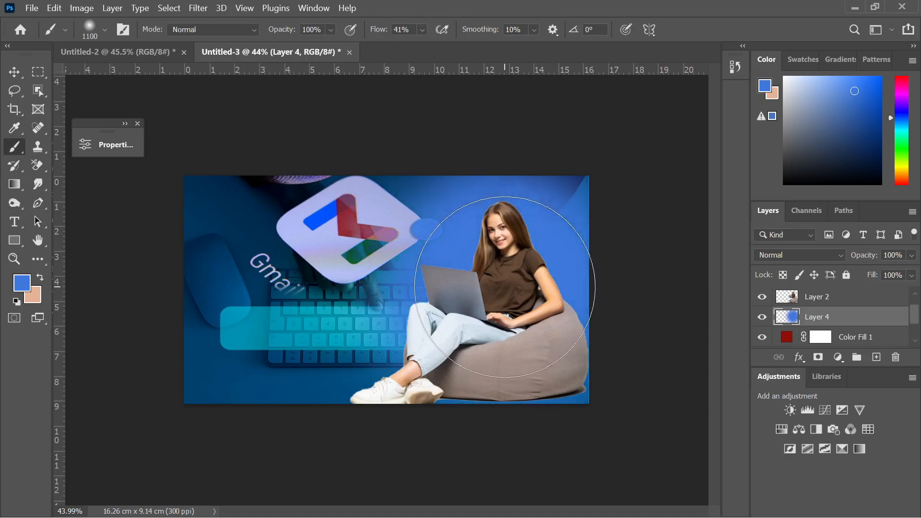
{"action": "key", "text": "ctrl+d"}
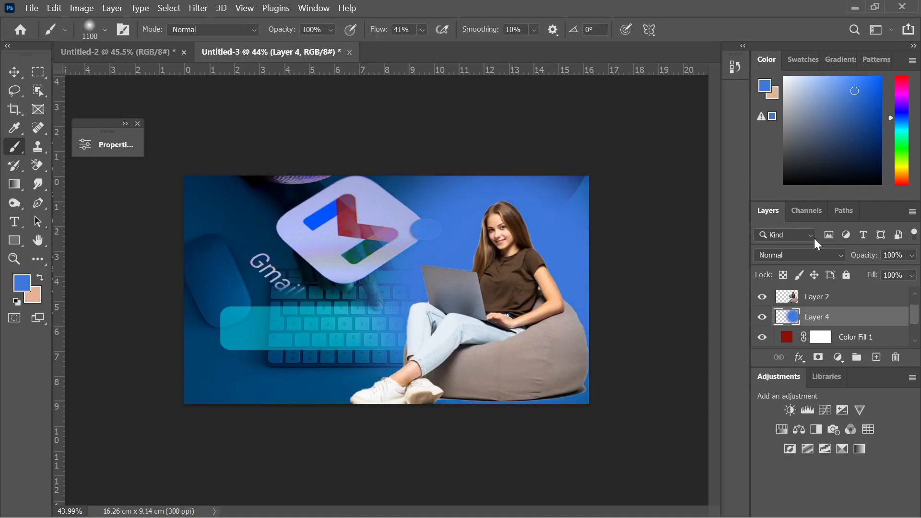
{"action": "left_click", "coordinate": [14, 72]}
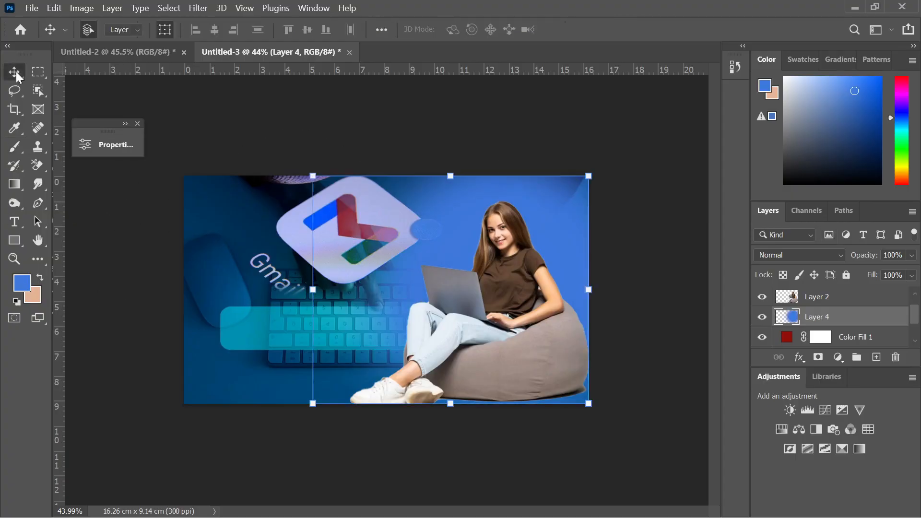
{"action": "left_click", "coordinate": [232, 119]}
{"action": "scroll", "coordinate": [222, 345], "scroll_direction": "up", "scroll_amount": 2}
{"action": "scroll", "coordinate": [537, 349], "scroll_direction": "down", "scroll_amount": 2}
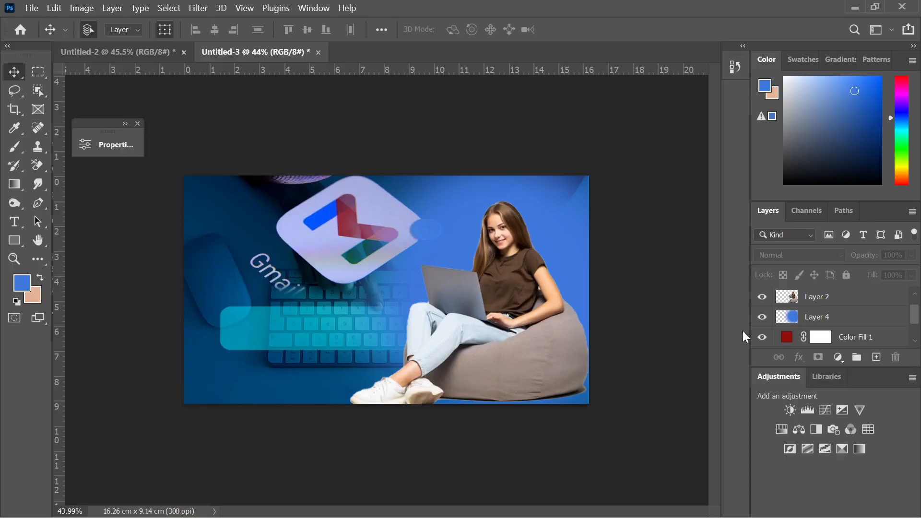
Step: Extend the soft blue paint on Layer 4 along the canvas's lower edge and over the keyboard on the left
{"action": "left_click", "coordinate": [815, 319]}
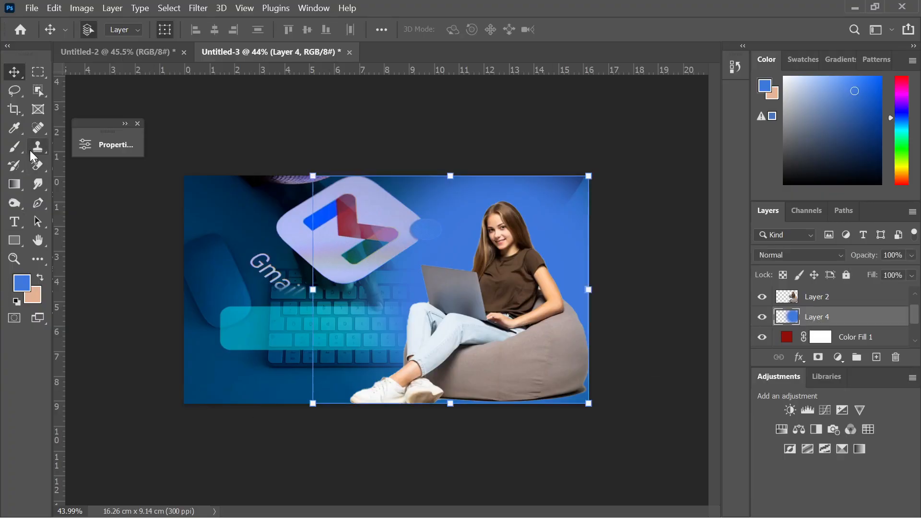
{"action": "left_click", "coordinate": [15, 146]}
{"action": "left_click_drag", "start_coordinate": [175, 412], "coordinate": [710, 442]}
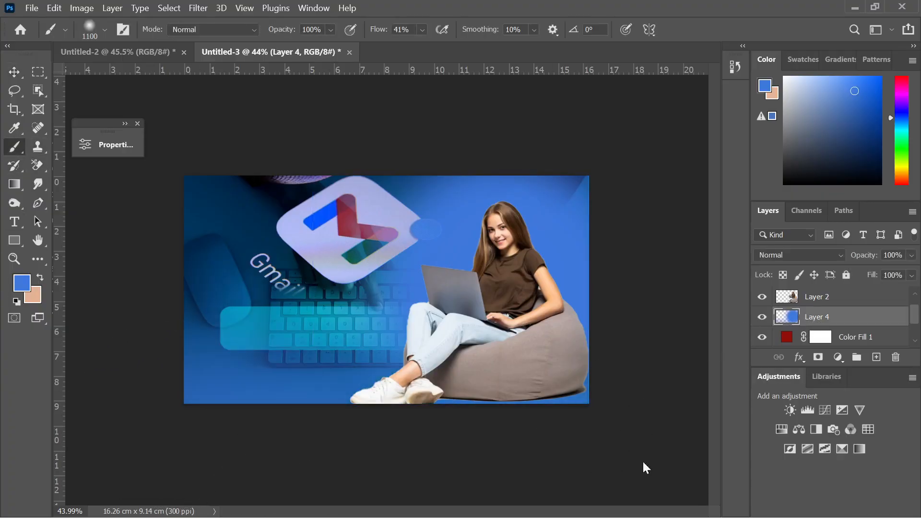
{"action": "mouse_move", "coordinate": [309, 427]}
{"action": "left_mouse_down"}
{"action": "mouse_move", "coordinate": [197, 389]}
{"action": "mouse_move", "coordinate": [202, 250]}
{"action": "mouse_move", "coordinate": [219, 474]}
{"action": "left_mouse_up"}
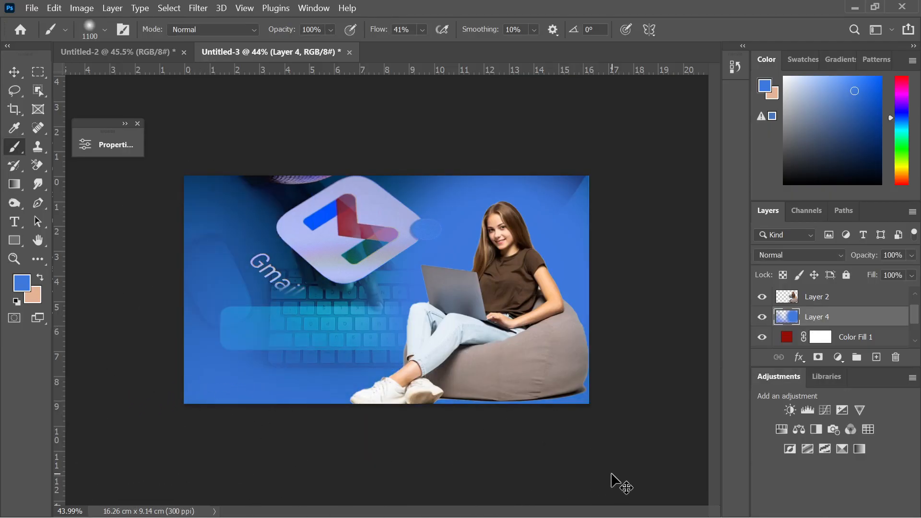
{"action": "key", "text": "ctrl+z"}
{"action": "key", "text": "ctrl+shift+z"}
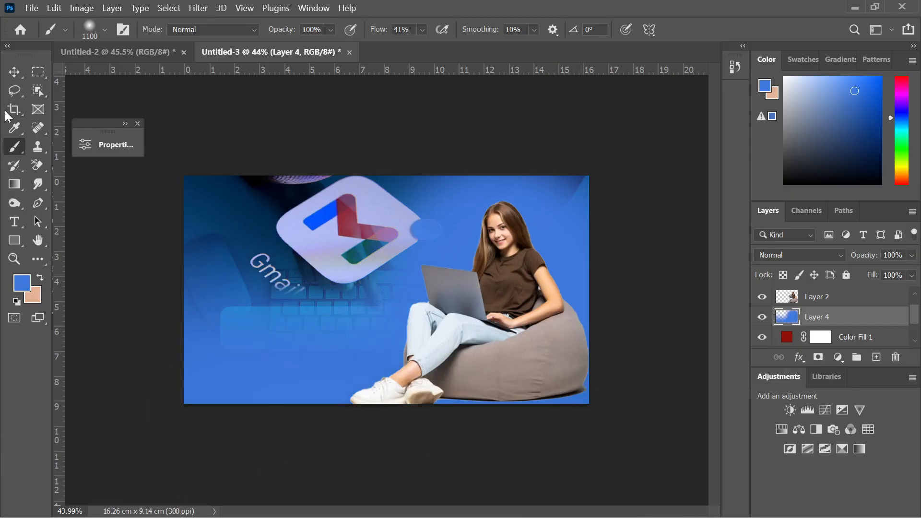
{"action": "left_click", "coordinate": [14, 72]}
{"action": "left_click", "coordinate": [287, 147]}
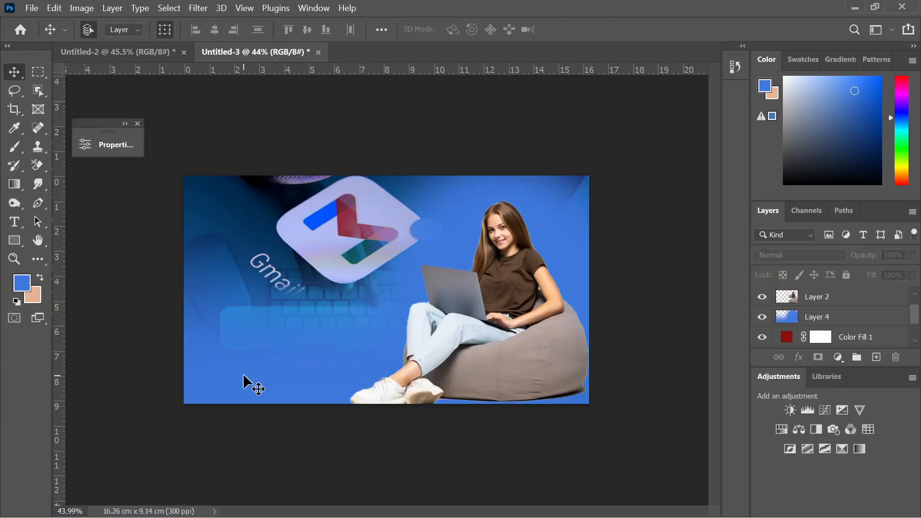
Step: Add a layer above the woman's layer and place Lorem Ipsum placeholder text on it below the Gmail icon
{"action": "scroll", "coordinate": [243, 376], "scroll_direction": "up", "scroll_amount": 1}
{"action": "left_click", "coordinate": [517, 316]}
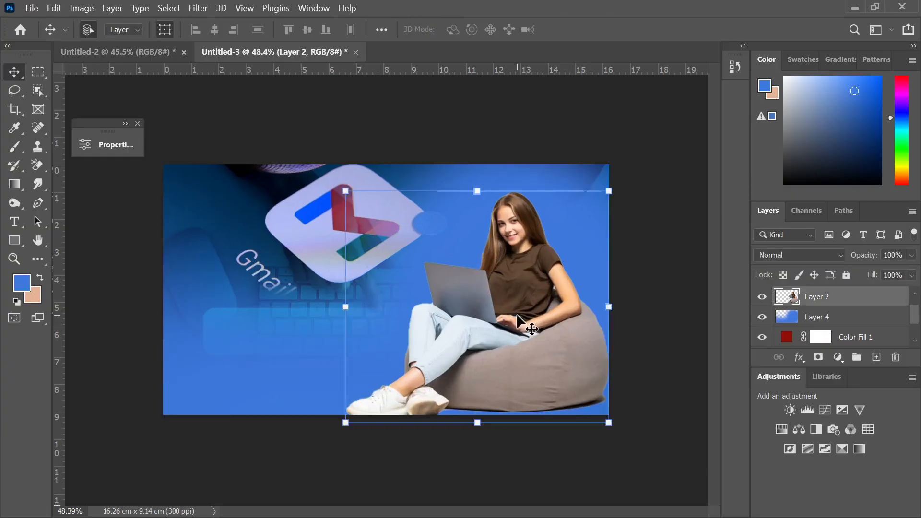
{"action": "left_click", "coordinate": [655, 350]}
{"action": "left_click", "coordinate": [878, 300]}
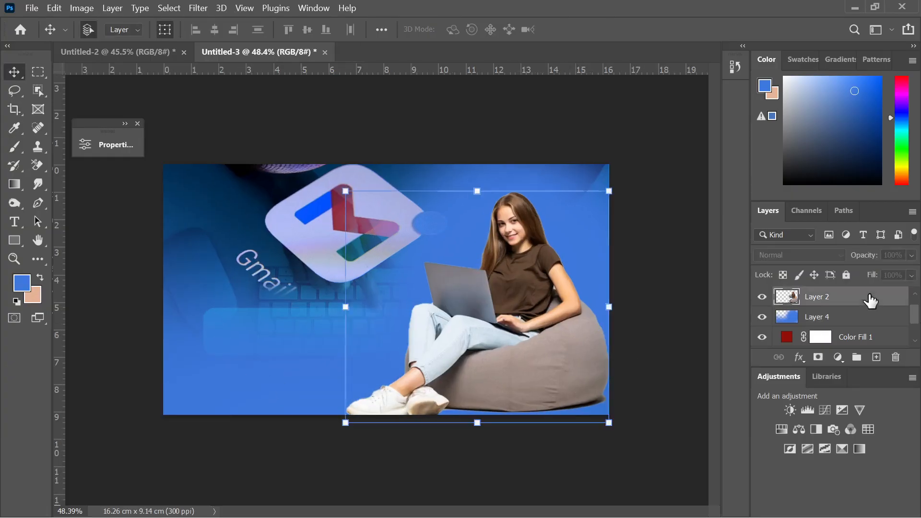
{"action": "left_click", "coordinate": [876, 357]}
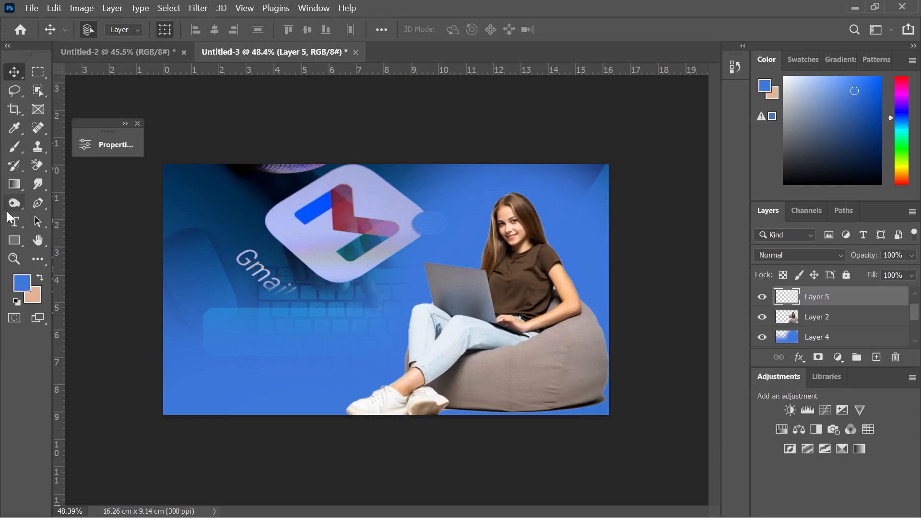
{"action": "left_click", "coordinate": [243, 300]}
{"action": "left_click", "coordinate": [11, 73]}
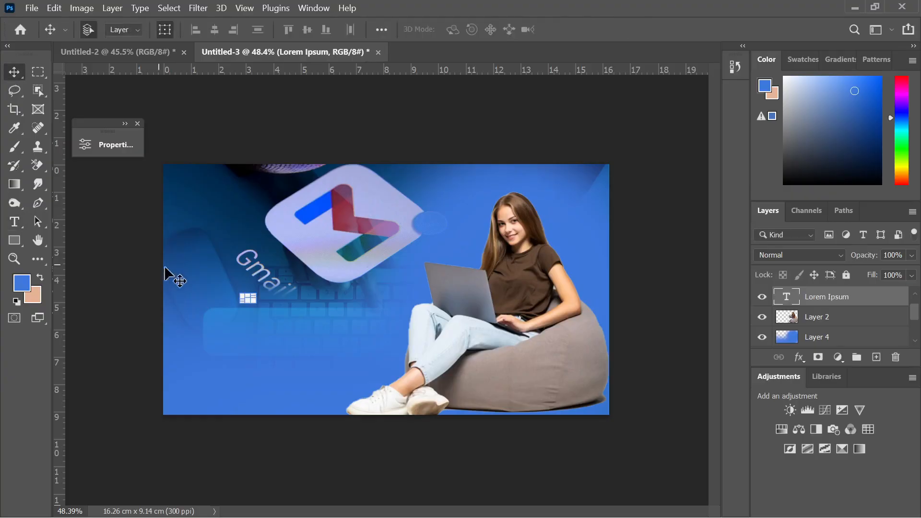
Step: Scale the Lorem Ipsum text to about 1424% and position it between the Gmail icon and the blurred keyboard
{"action": "left_click_drag", "start_coordinate": [251, 303], "coordinate": [405, 386]}
{"action": "left_click_drag", "start_coordinate": [355, 341], "coordinate": [338, 300]}
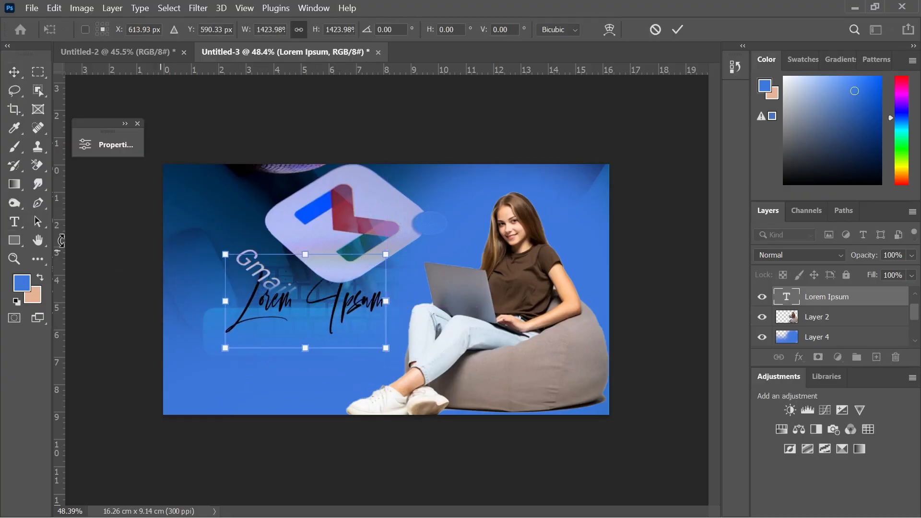
{"action": "left_click", "coordinate": [106, 142]}
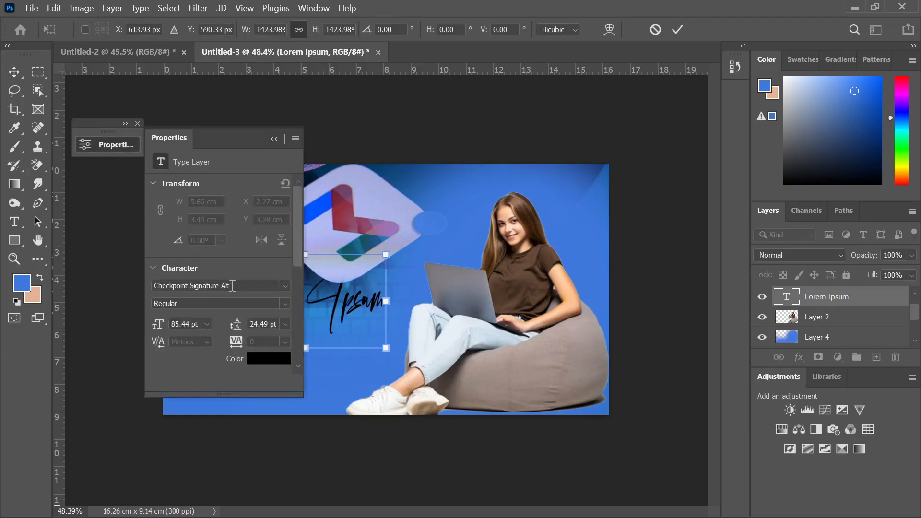
{"action": "left_click", "coordinate": [677, 30]}
Step: Change the font of the Lorem Ipsum text to Anton Regular
{"action": "left_click", "coordinate": [239, 284]}
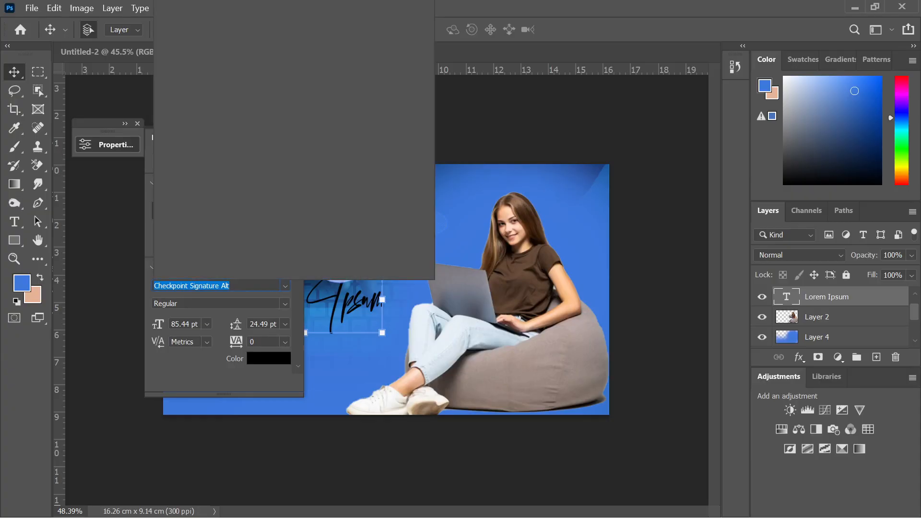
{"action": "type", "text": "Anton"}
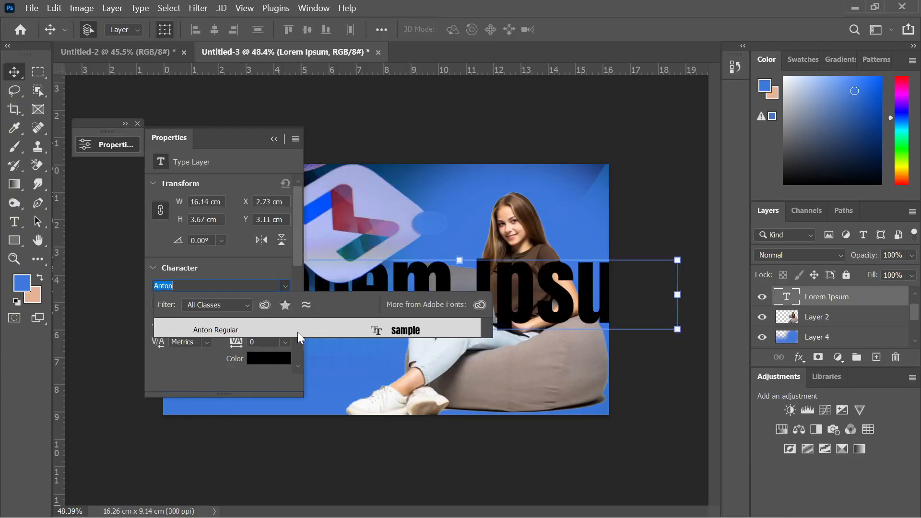
{"action": "left_click", "coordinate": [297, 332]}
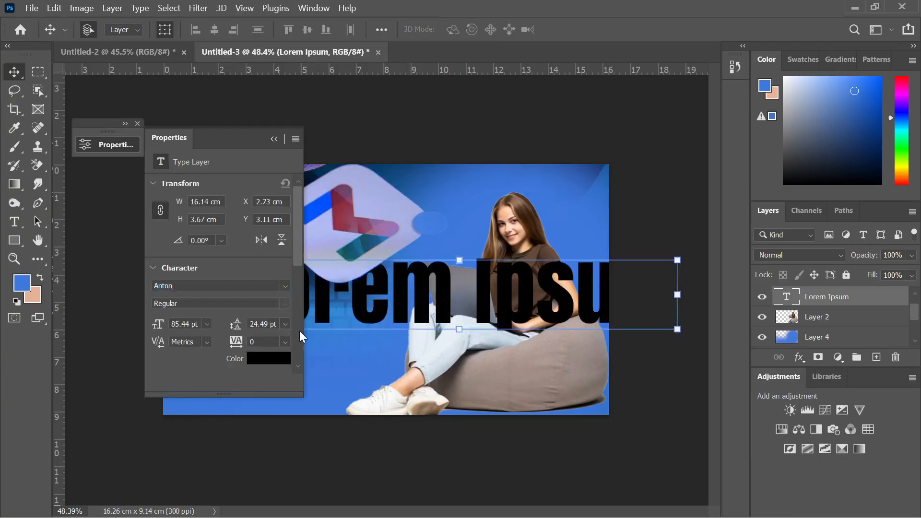
{"action": "left_click", "coordinate": [273, 139]}
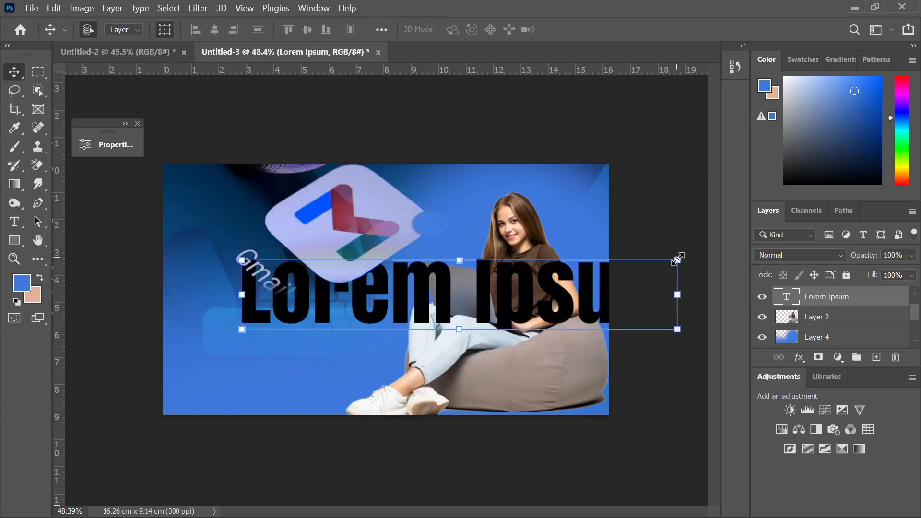
Step: Scale the Lorem Ipsum text to about 38% and place it just below the Gmail icon, left of the laptop
{"action": "left_click_drag", "start_coordinate": [678, 259], "coordinate": [341, 315]}
{"action": "left_click_drag", "start_coordinate": [296, 359], "coordinate": [337, 307]}
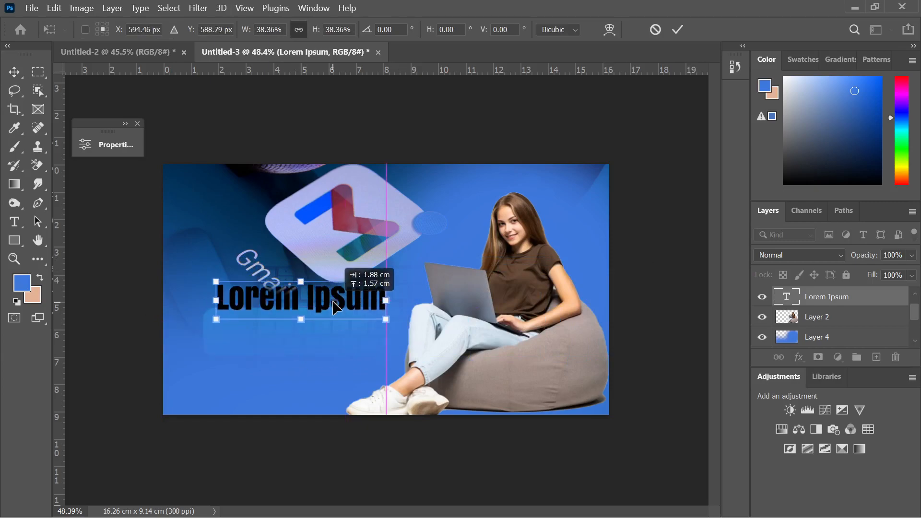
{"action": "left_click", "coordinate": [136, 145]}
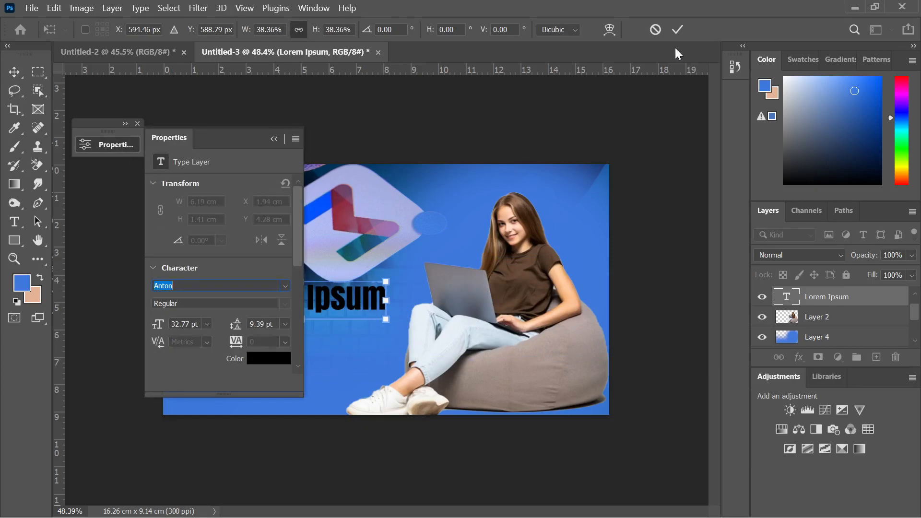
{"action": "left_click", "coordinate": [677, 29]}
Step: Set the Lorem Ipsum text colour to white (ffffff)
{"action": "left_click", "coordinate": [268, 359]}
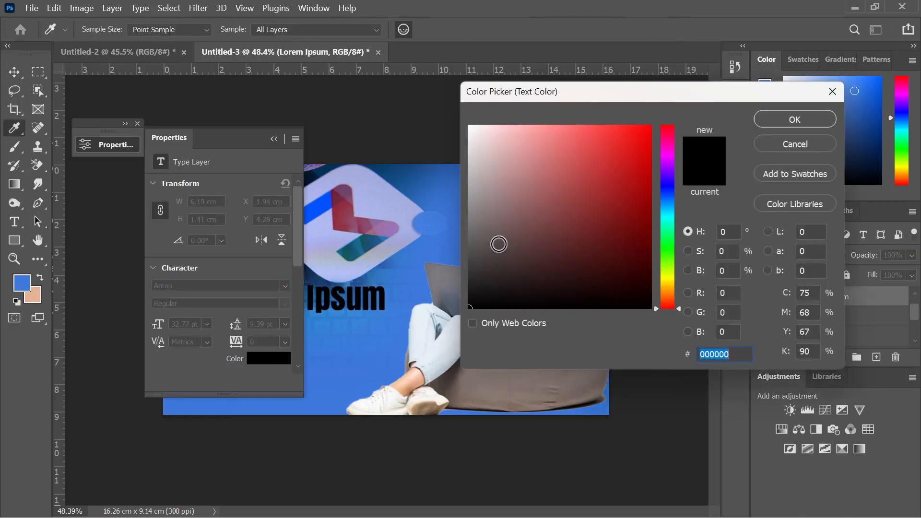
{"action": "type", "text": "ffffff"}
{"action": "left_click", "coordinate": [823, 122]}
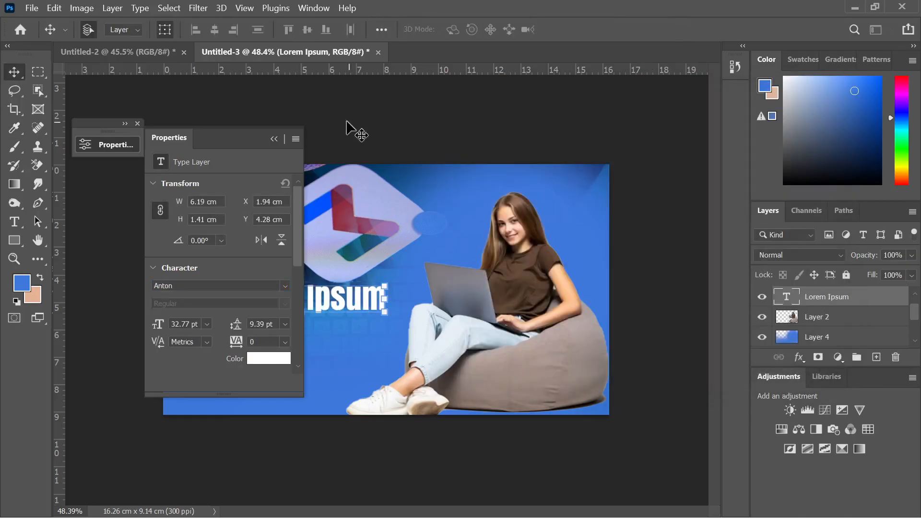
{"action": "left_click", "coordinate": [274, 138]}
Step: Clear the Lorem Ipsum placeholder wording from the text layer, leaving it open for editing
{"action": "left_click", "coordinate": [267, 300]}
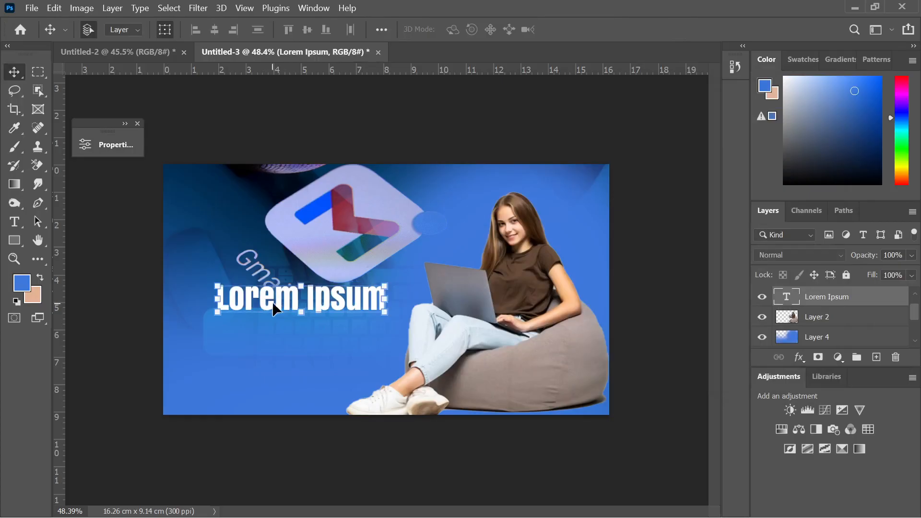
{"action": "left_click", "coordinate": [19, 223]}
{"action": "left_click", "coordinate": [241, 299]}
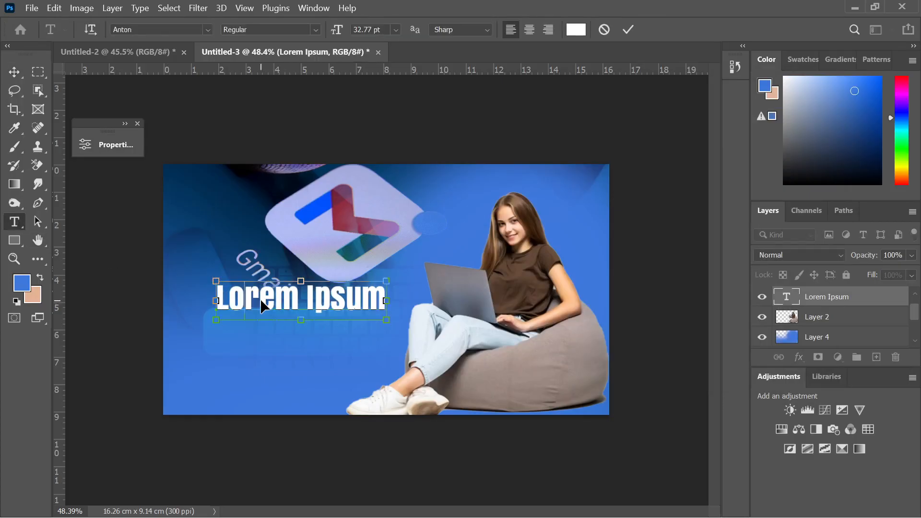
{"action": "key", "text": "ctrl+a"}
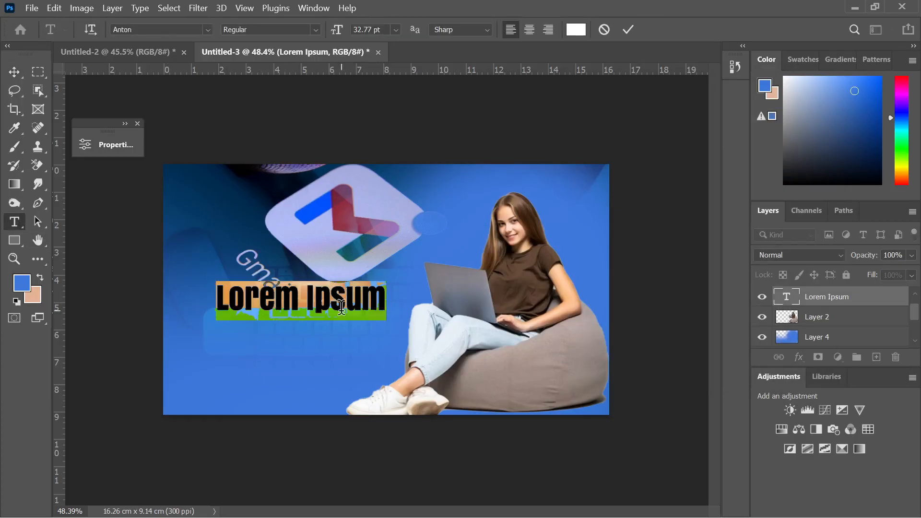
{"action": "type", "text": "create"}
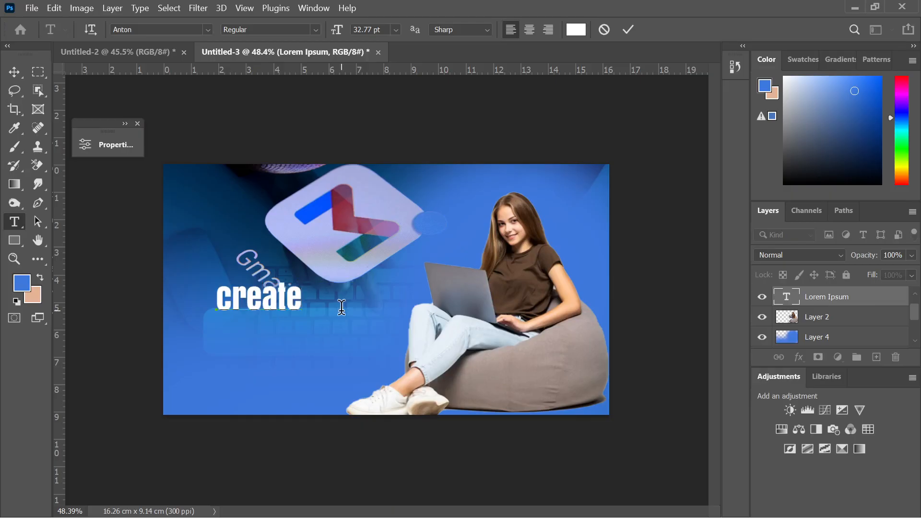
{"action": "key", "text": "BackSpace"}
{"action": "key", "text": "BackSpace"}
{"action": "key", "text": "BackSpace"}
{"action": "key", "text": "BackSpace"}
{"action": "key", "text": "BackSpace"}
{"action": "key", "text": "BackSpace"}
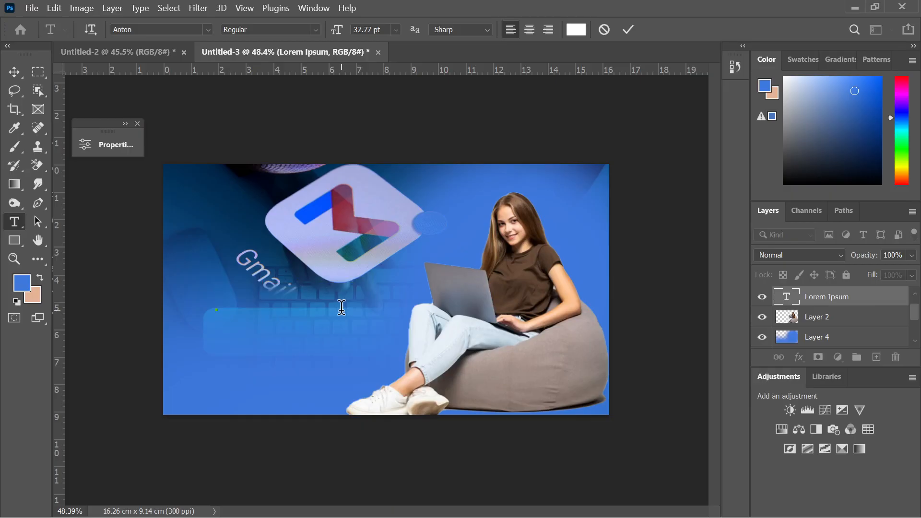
Step: Enter the title in capitals on three lines: CREATE A, PROFESSIONAL GMAIL, ACCOUNT
{"action": "type", "text": "CREATE"}
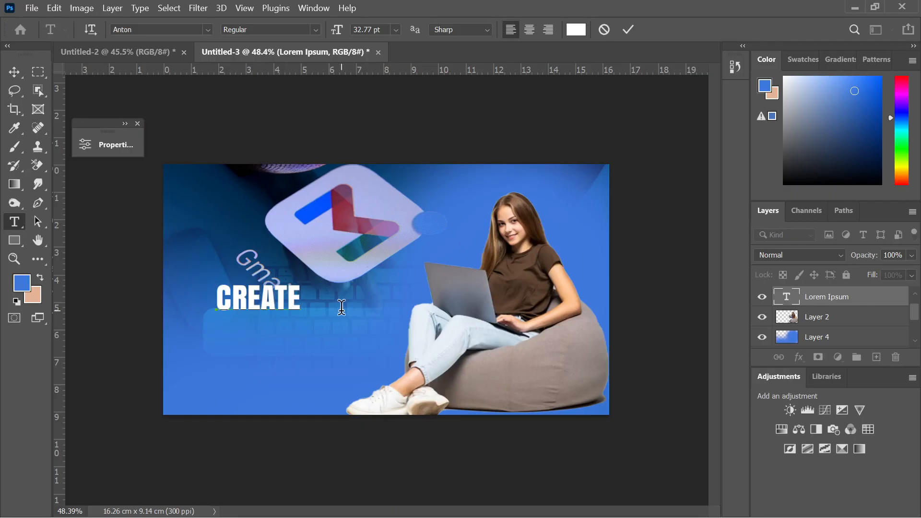
{"action": "type", "text": " A"}
{"action": "type", "text": "PROFESSIO"}
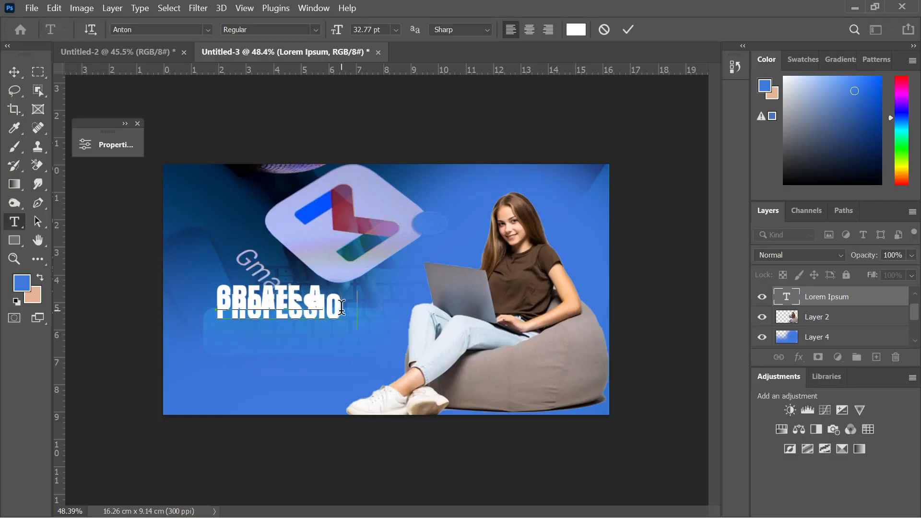
{"action": "type", "text": "NAL GMAIL"}
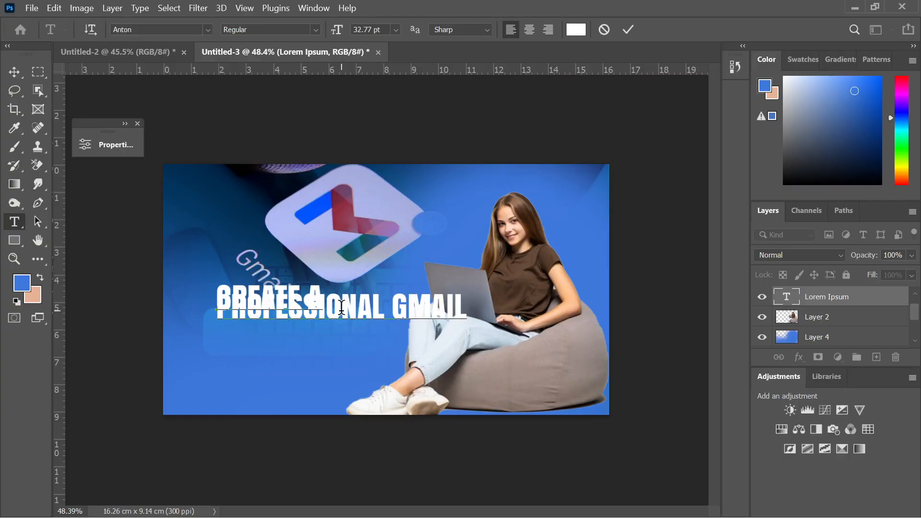
{"action": "key", "text": "Return"}
{"action": "type", "text": "ACCOUNT"}
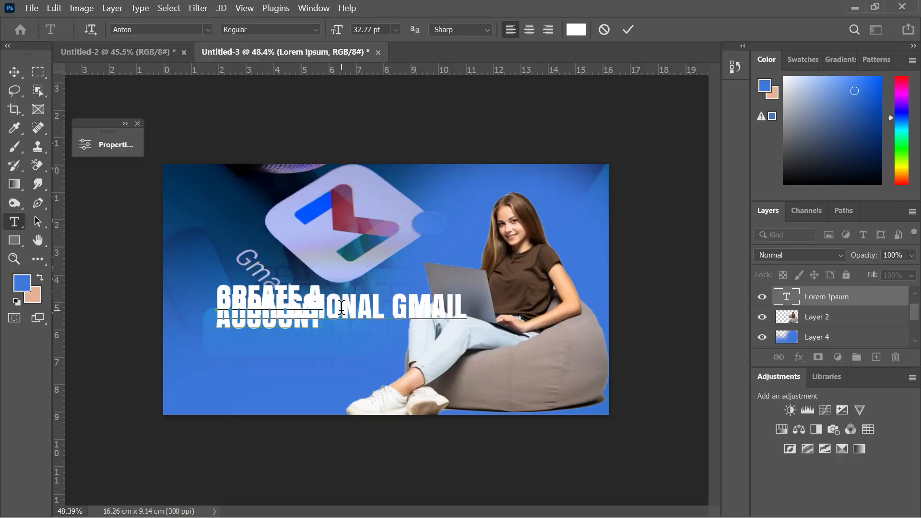
{"action": "left_click", "coordinate": [624, 31]}
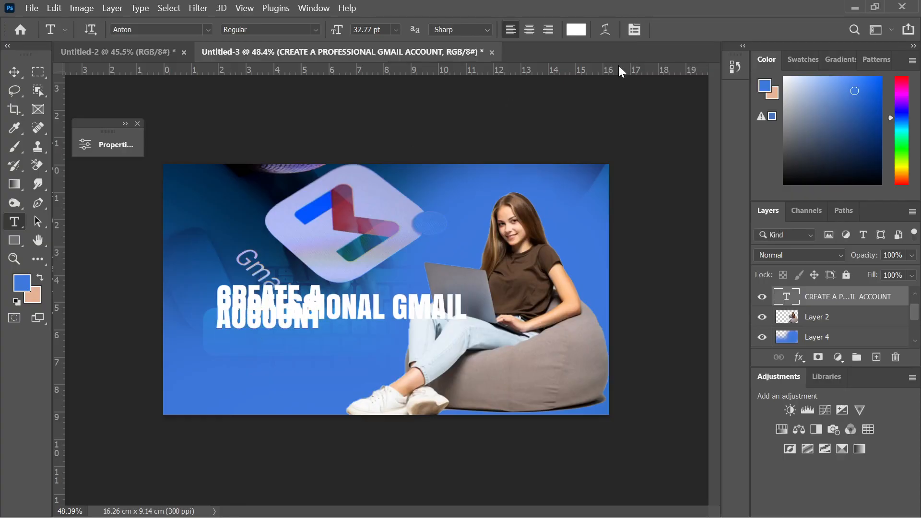
Step: Set the title's leading to 32 pt and shift the text block slightly toward the canvas's left edge
{"action": "left_click", "coordinate": [15, 73]}
{"action": "left_click", "coordinate": [94, 144]}
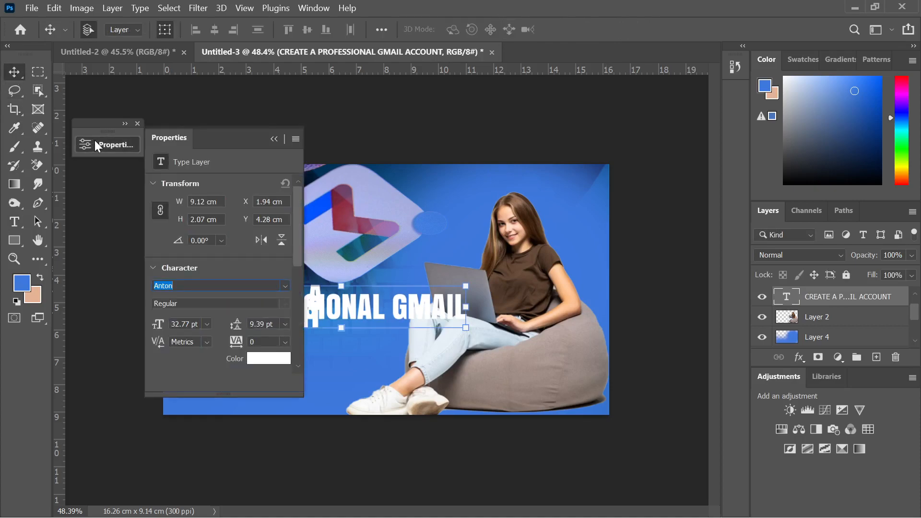
{"action": "left_click", "coordinate": [265, 324]}
{"action": "scroll", "coordinate": [264, 324], "scroll_direction": "up", "scroll_amount": 5}
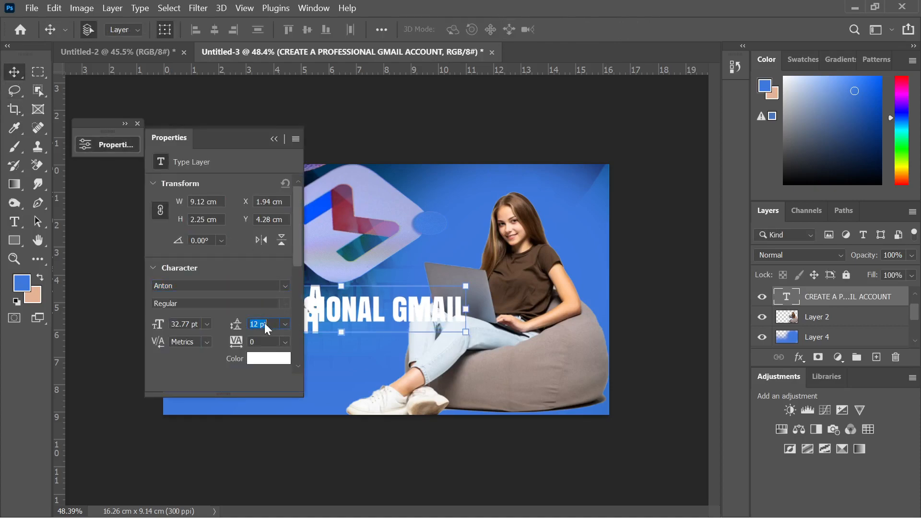
{"action": "scroll", "coordinate": [265, 323], "scroll_direction": "up", "scroll_amount": 12}
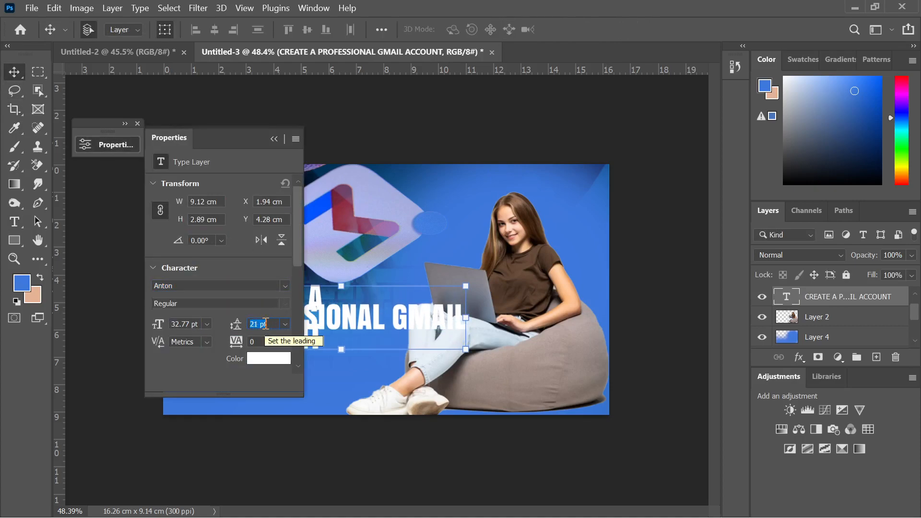
{"action": "scroll", "coordinate": [265, 323], "scroll_direction": "up", "scroll_amount": 6}
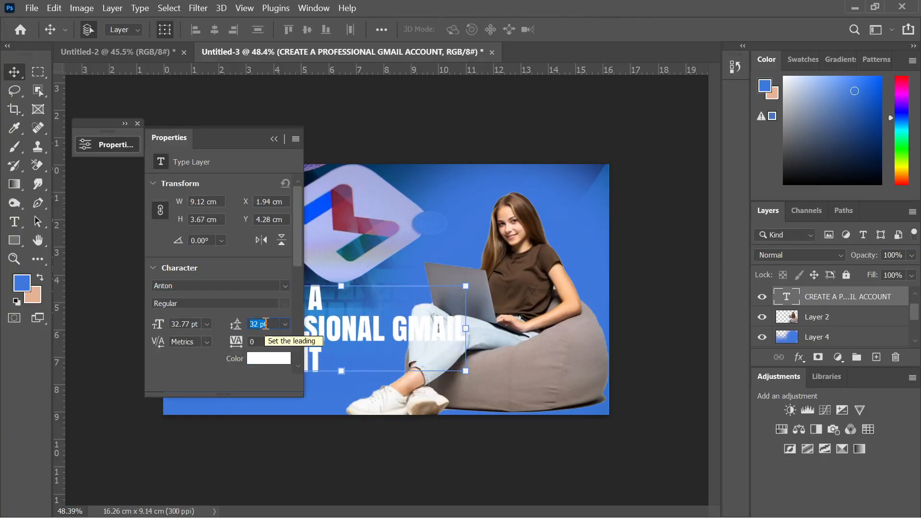
{"action": "left_click", "coordinate": [274, 138]}
{"action": "left_click_drag", "start_coordinate": [346, 320], "coordinate": [304, 327]}
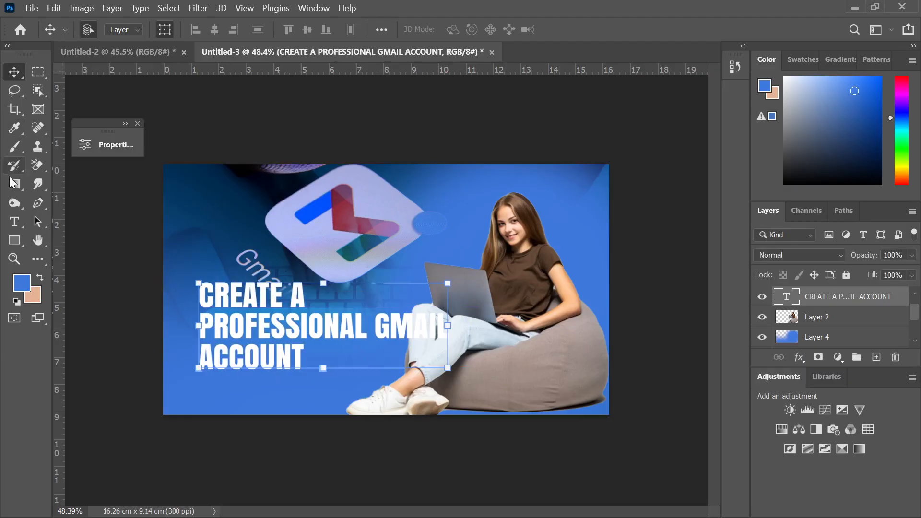
Step: Centre-align the title's lines and move the text block onto the canvas's left half, overlapping the Gmail icon's lower edge
{"action": "left_click", "coordinate": [14, 222]}
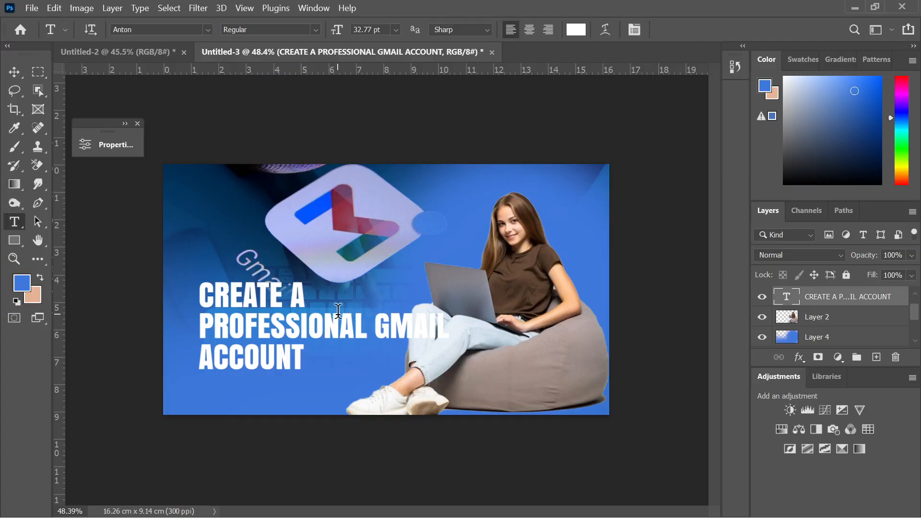
{"action": "left_click", "coordinate": [14, 77]}
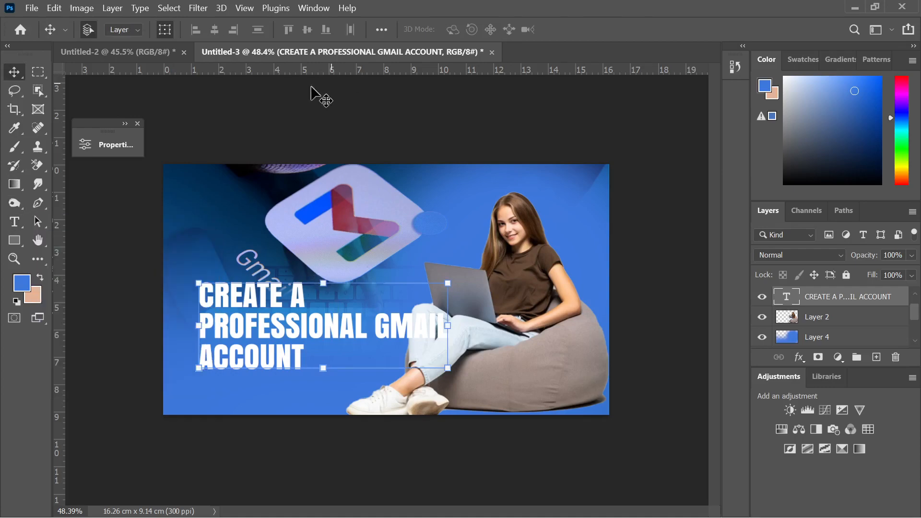
{"action": "left_click", "coordinate": [106, 144]}
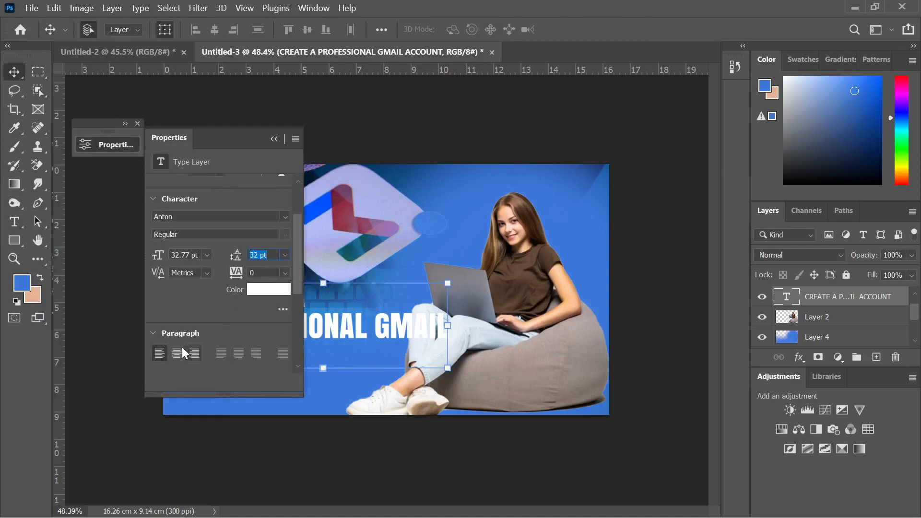
{"action": "left_click", "coordinate": [182, 347]}
{"action": "left_click", "coordinate": [401, 144]}
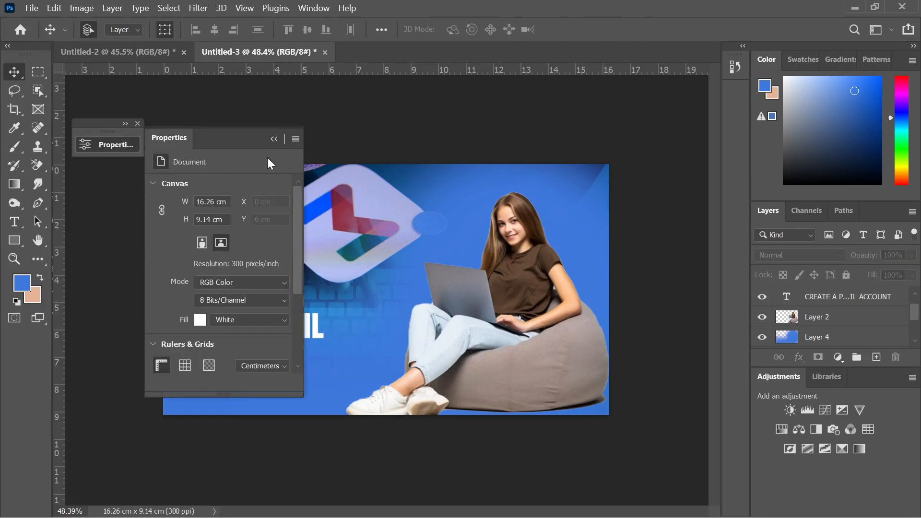
{"action": "left_click", "coordinate": [274, 139]}
{"action": "left_click_drag", "start_coordinate": [228, 304], "coordinate": [322, 317]}
Step: Try to reduce the word PROFESSIONAL in the title to 24 pt
{"action": "left_click", "coordinate": [14, 221]}
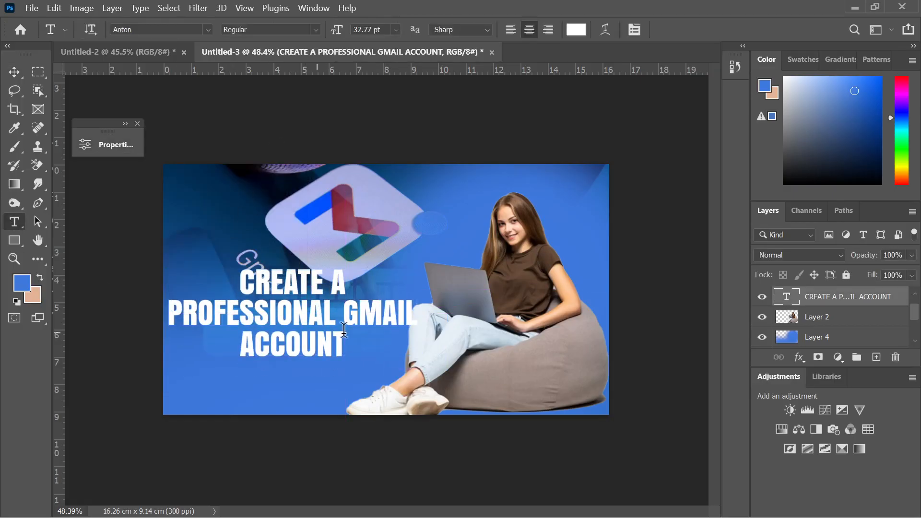
{"action": "left_click_drag", "start_coordinate": [172, 311], "coordinate": [345, 311]}
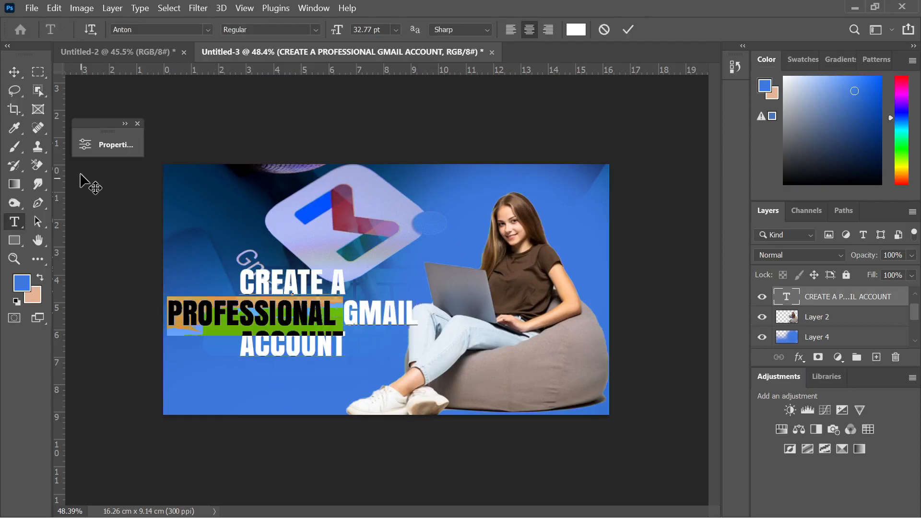
{"action": "left_click", "coordinate": [119, 149]}
{"action": "left_click_drag", "start_coordinate": [162, 329], "coordinate": [155, 327]}
{"action": "left_click", "coordinate": [273, 139]}
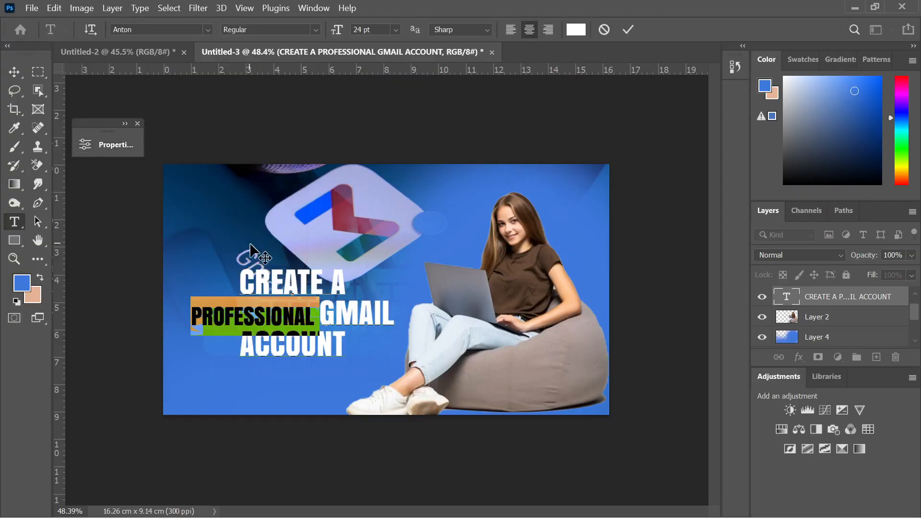
{"action": "key", "text": "Right"}
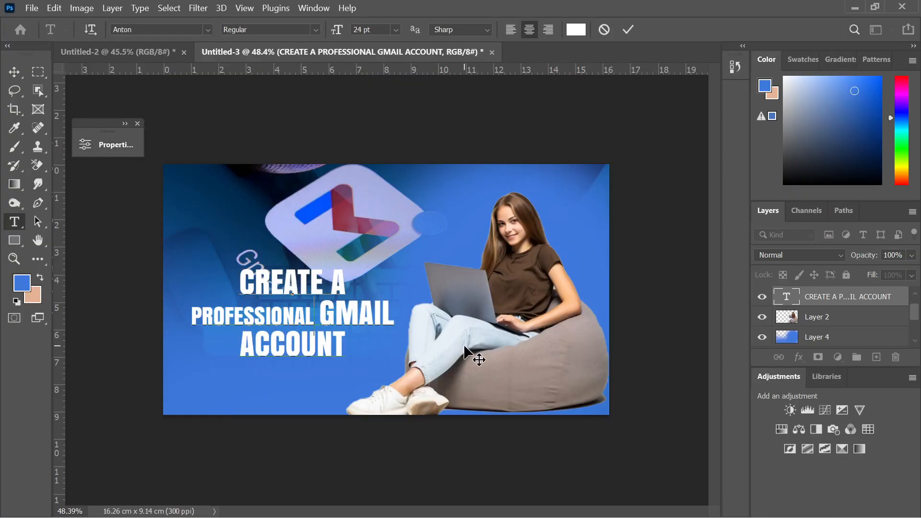
{"action": "key", "text": "ctrl+shift+Left"}
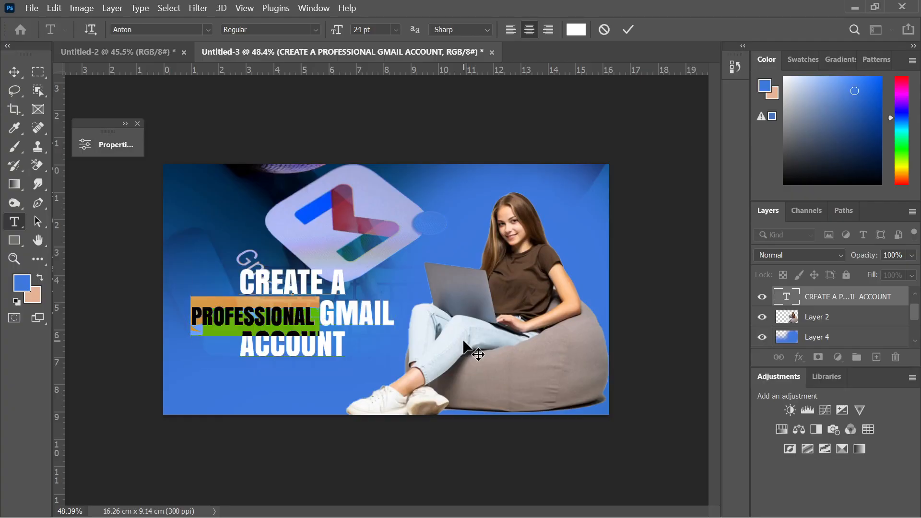
{"action": "left_click", "coordinate": [604, 29]}
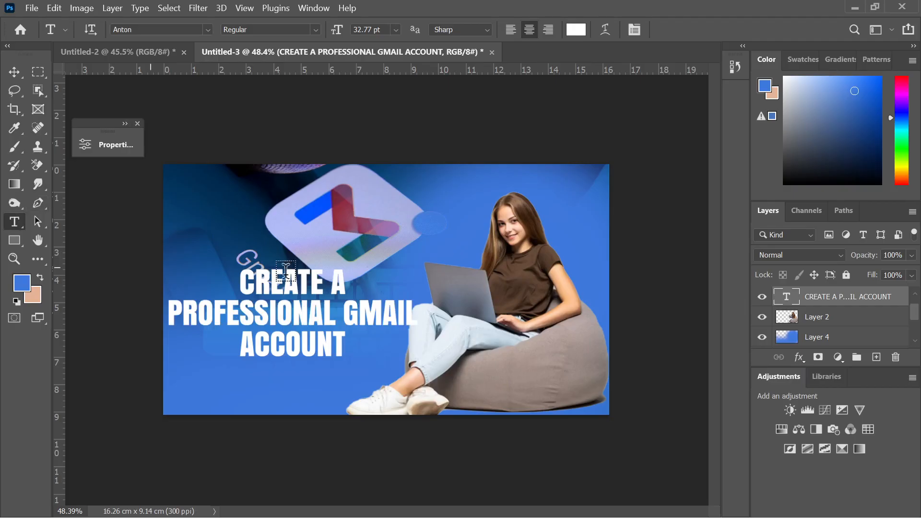
Step: Rearrange the title into two lines: CREATE A PROFESSIONAL and GMAIL ACCOUNT
{"action": "left_click", "coordinate": [363, 317]}
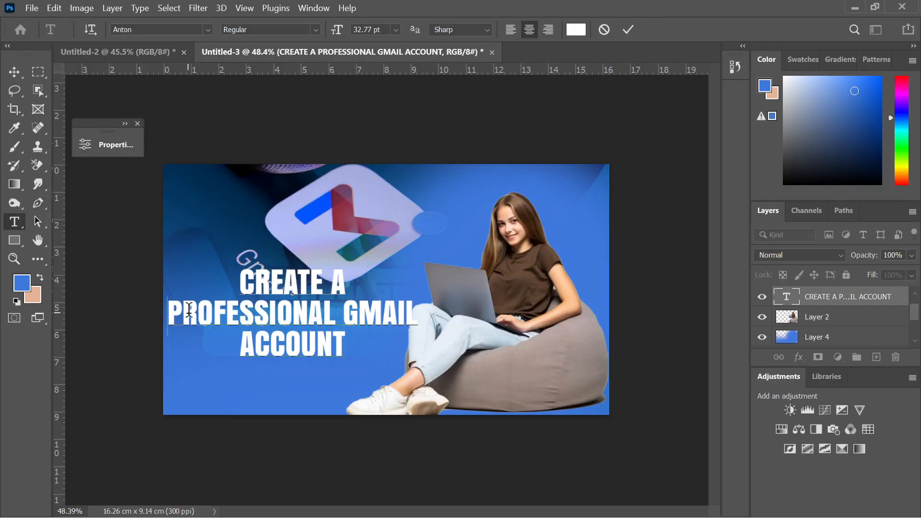
{"action": "key", "text": "BackSpace"}
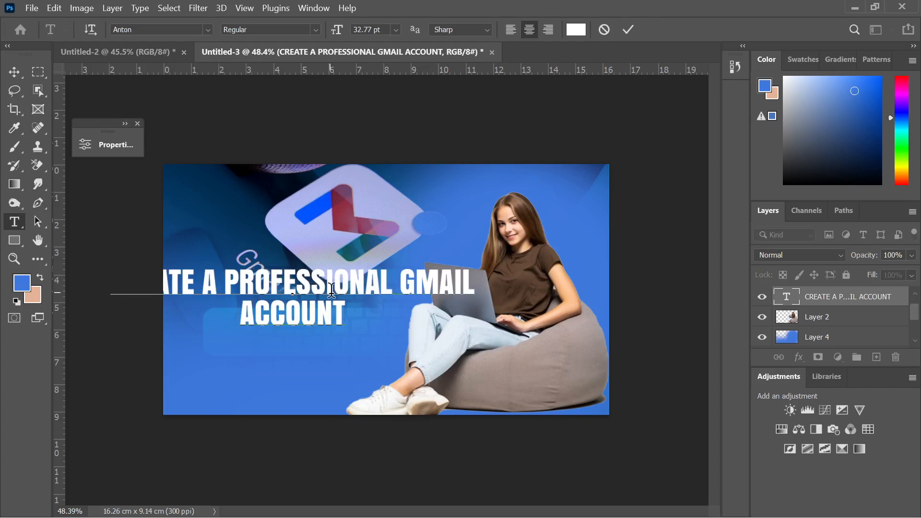
{"action": "left_click", "coordinate": [404, 284]}
{"action": "key", "text": "Return"}
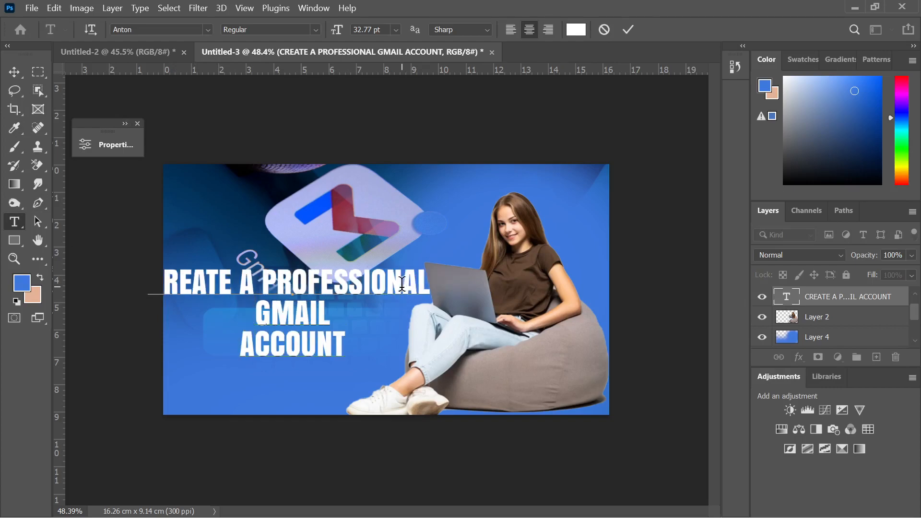
{"action": "left_click", "coordinate": [242, 341]}
{"action": "key", "text": "BackSpace"}
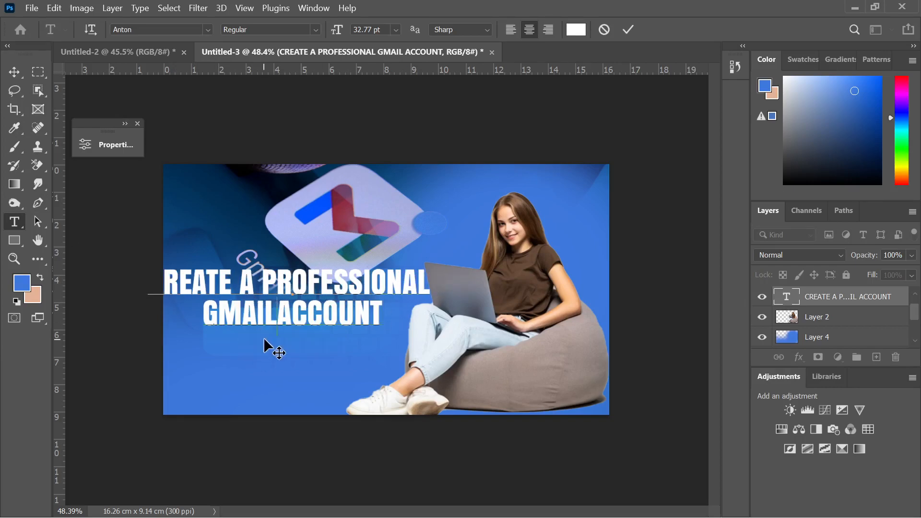
{"action": "left_click", "coordinate": [629, 29]}
Step: Lock the Gmail icon layer and move the title about 1.76 cm right and slightly up so the full first line fits on the canvas
{"action": "left_click", "coordinate": [18, 71]}
{"action": "left_click_drag", "start_coordinate": [268, 285], "coordinate": [333, 288]}
{"action": "key", "text": "ctrl+z"}
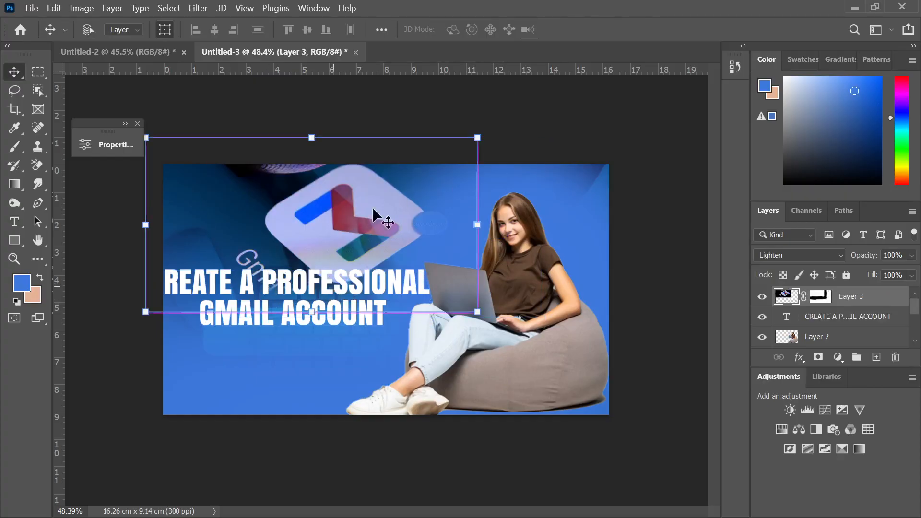
{"action": "left_click", "coordinate": [846, 275]}
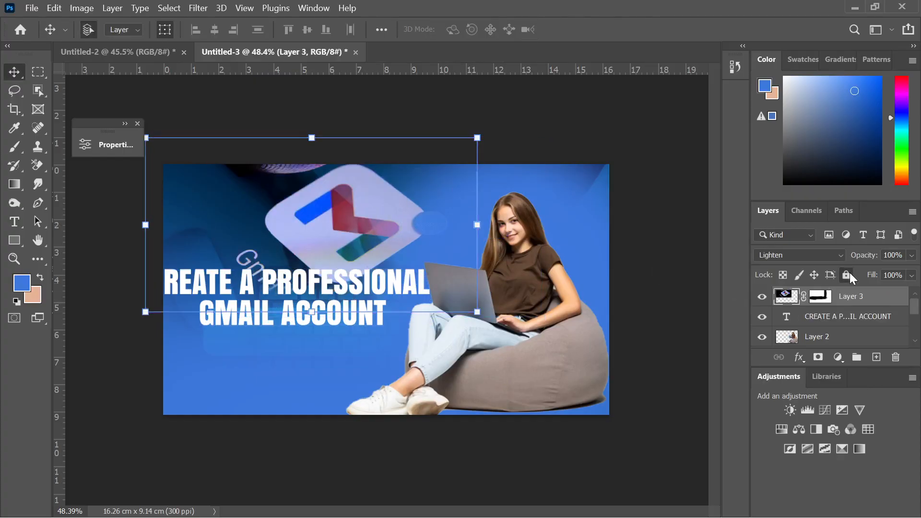
{"action": "left_click", "coordinate": [351, 293]}
{"action": "left_click_drag", "start_coordinate": [347, 287], "coordinate": [384, 296]}
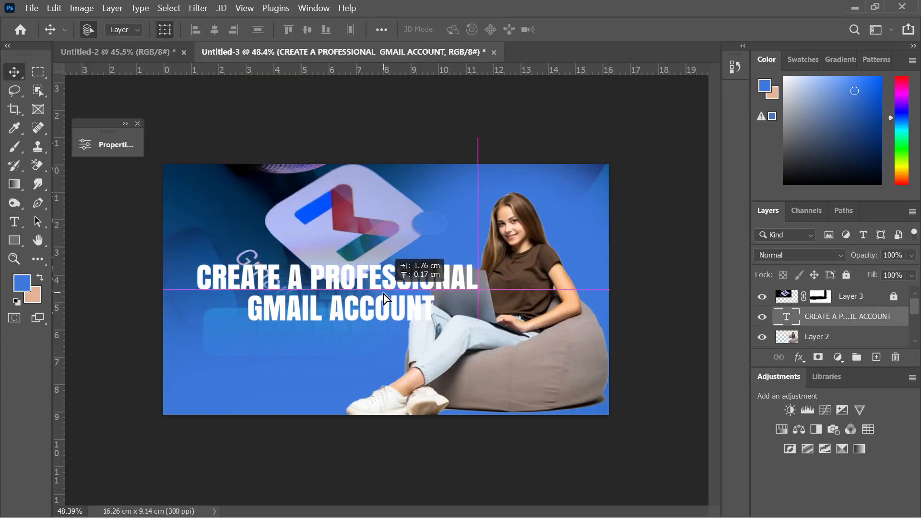
Step: Break the title after CREATE A so it runs over three lines: CREATE A, PROFESSIONAL, GMAIL ACCOUNT
{"action": "left_click", "coordinate": [14, 222]}
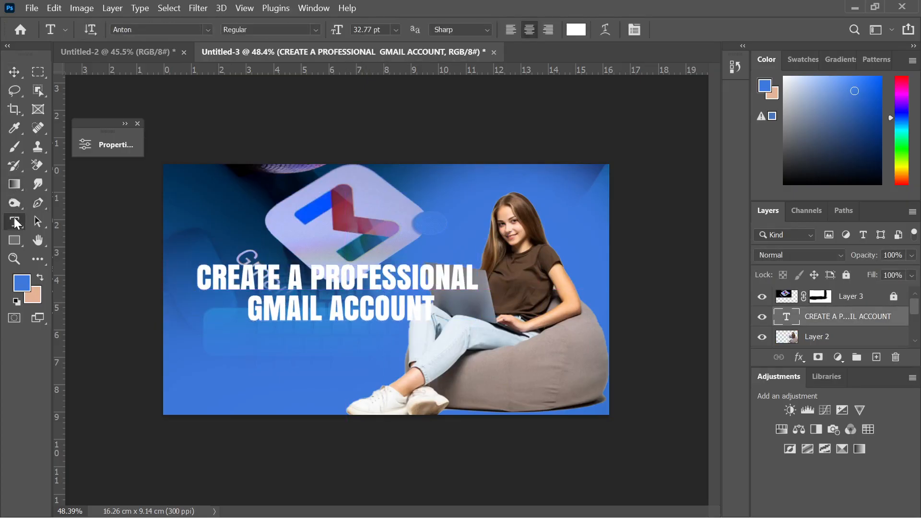
{"action": "left_click", "coordinate": [312, 270]}
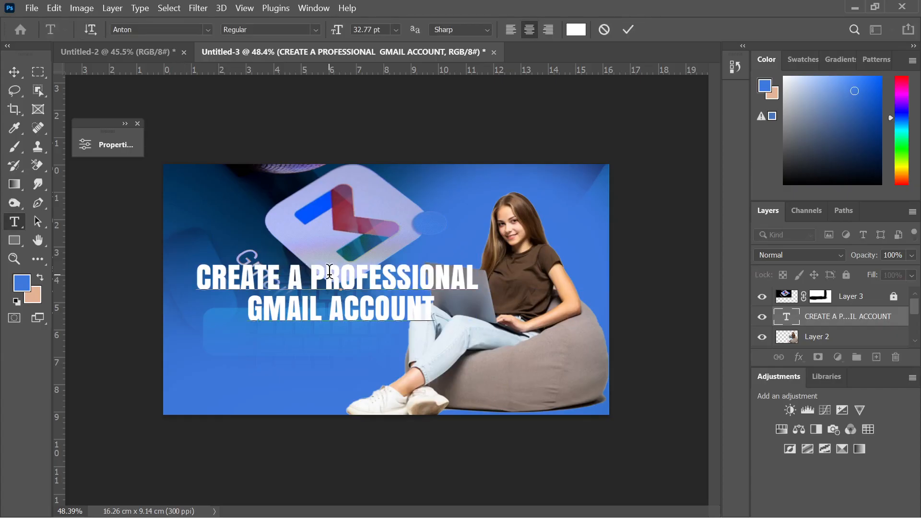
{"action": "key", "text": "Return"}
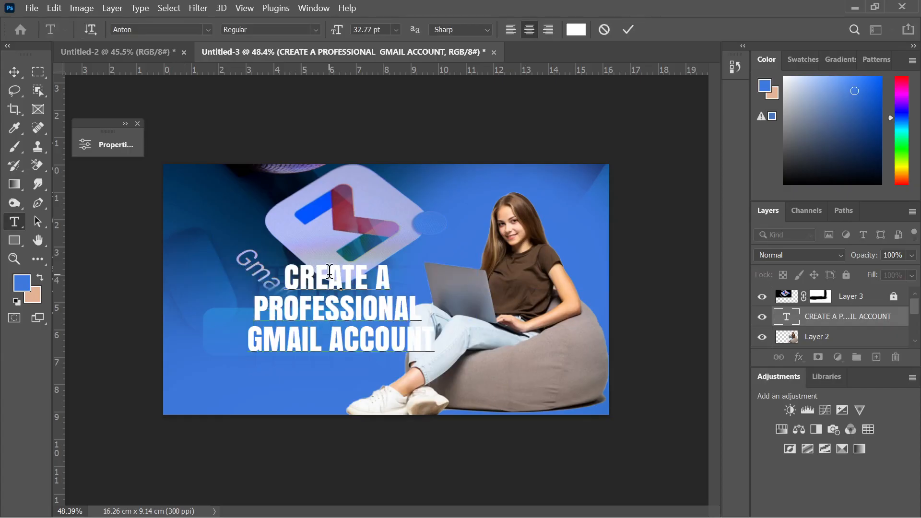
{"action": "left_click", "coordinate": [278, 275]}
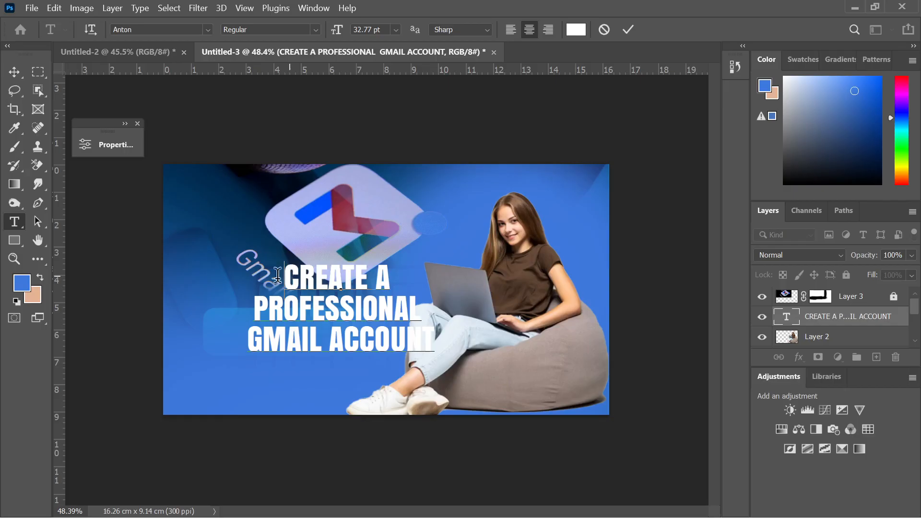
Step: Set the font size of the whole title to 34 pt
{"action": "left_click", "coordinate": [22, 75]}
{"action": "left_click", "coordinate": [120, 151]}
{"action": "key", "text": "Down"}
{"action": "key", "text": "Down"}
{"action": "key", "text": "Down"}
{"action": "key", "text": "Down"}
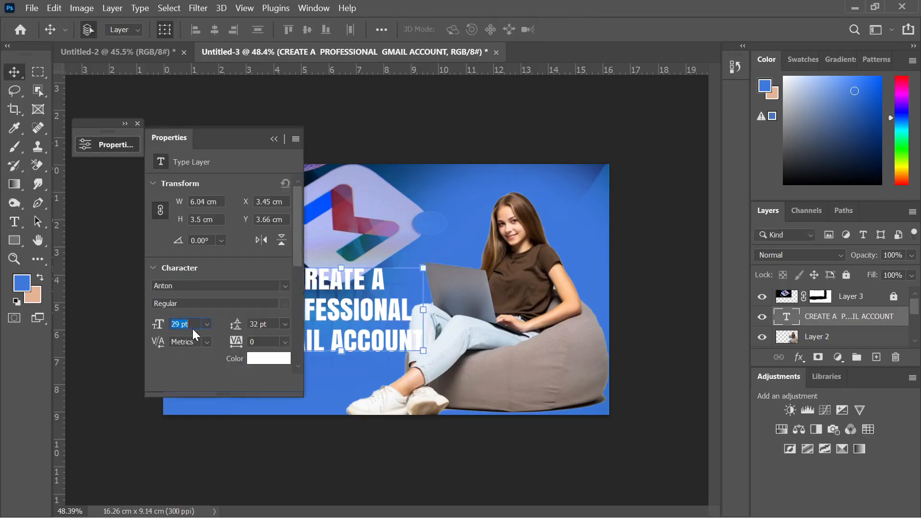
{"action": "key", "text": "Up"}
{"action": "key", "text": "Up"}
{"action": "key", "text": "Up"}
{"action": "key", "text": "Up"}
{"action": "key", "text": "Up"}
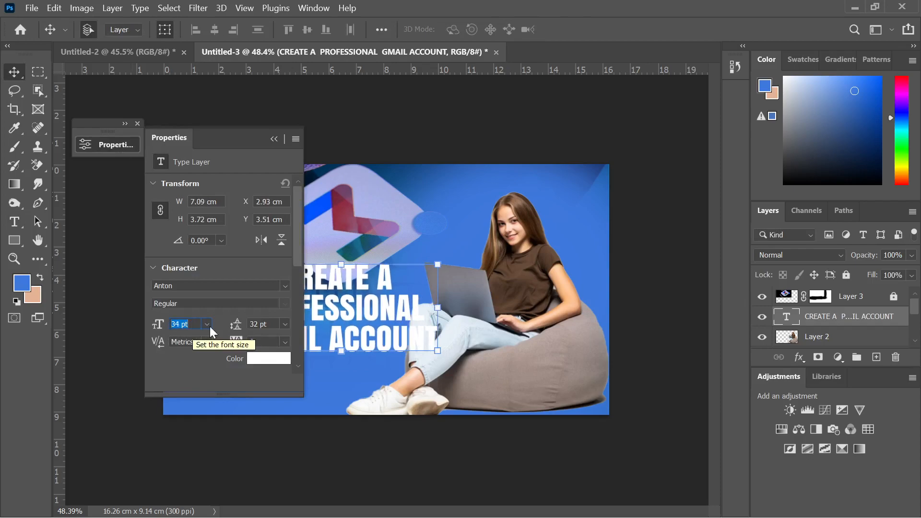
Step: Left-align the title's lines and move the text block near the canvas's left edge, clear of the woman
{"action": "scroll", "coordinate": [228, 318], "scroll_direction": "down", "scroll_amount": 4}
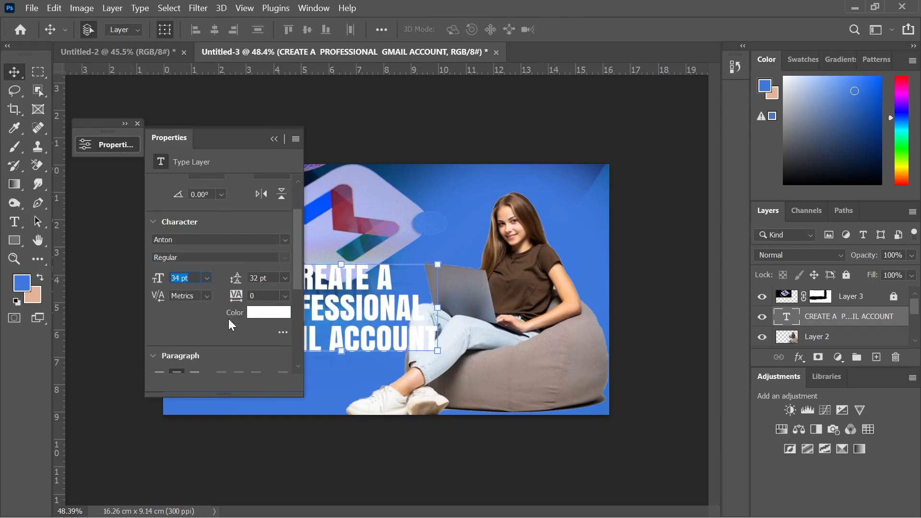
{"action": "scroll", "coordinate": [228, 319], "scroll_direction": "down", "scroll_amount": 3}
{"action": "left_click", "coordinate": [159, 342]}
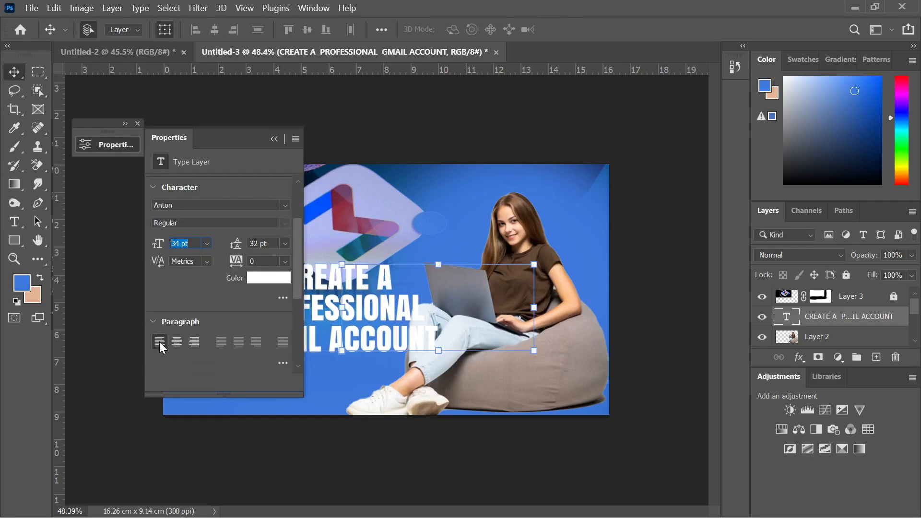
{"action": "left_click", "coordinate": [274, 139]}
{"action": "left_click_drag", "start_coordinate": [412, 307], "coordinate": [262, 308]}
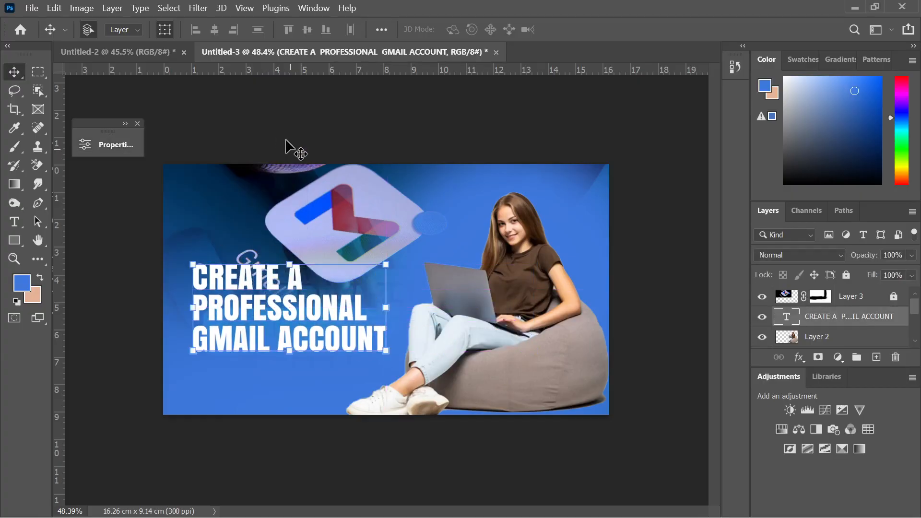
{"action": "left_click", "coordinate": [284, 137]}
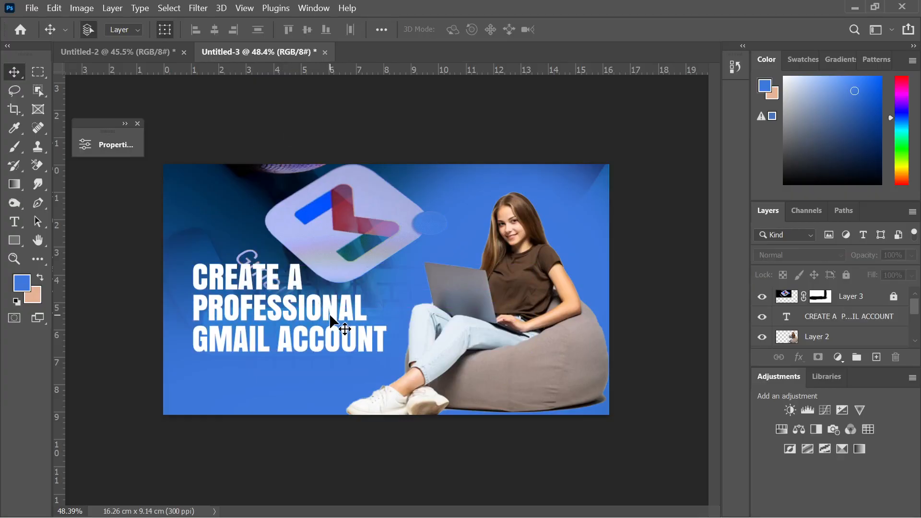
Step: Copy the line GMAIL ACCOUNT and remove it from the title
{"action": "left_click", "coordinate": [15, 221]}
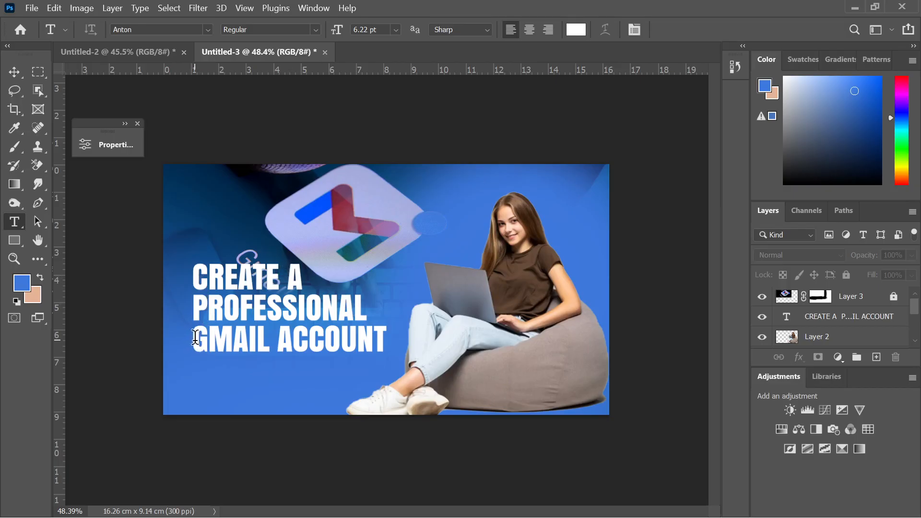
{"action": "left_click_drag", "start_coordinate": [195, 338], "coordinate": [442, 335]}
{"action": "key", "text": "ctrl+c"}
{"action": "key", "text": "BackSpace"}
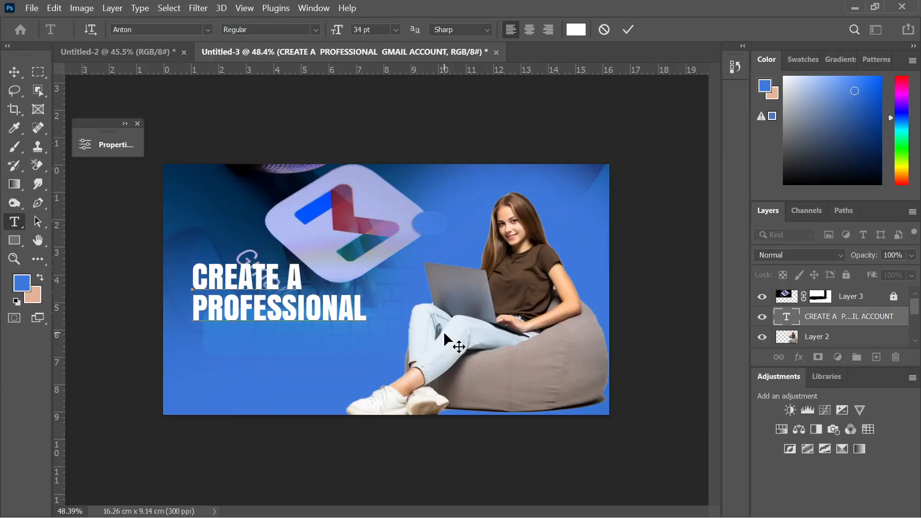
Step: Duplicate the remaining title text directly below and replace the copy's text with GMAIL ACCOUNT
{"action": "left_click", "coordinate": [14, 72]}
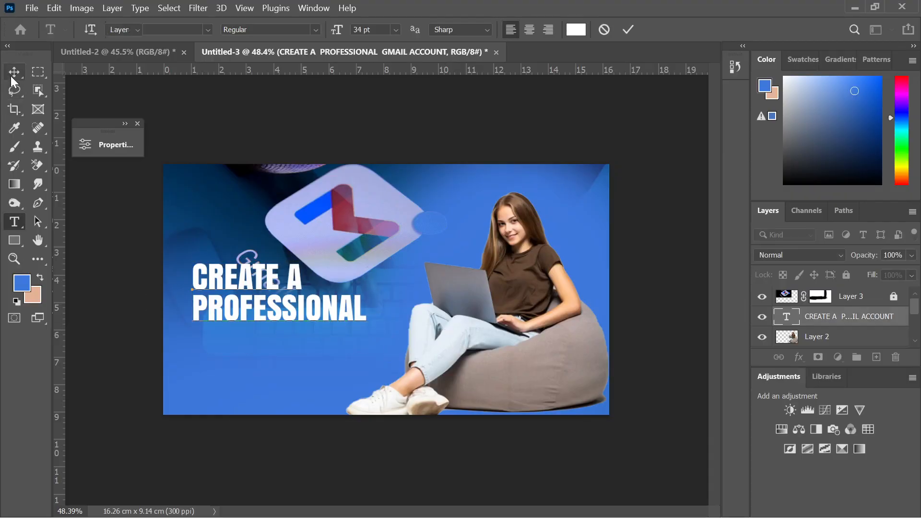
{"action": "left_click_drag", "start_coordinate": [290, 306], "coordinate": [292, 367]}
{"action": "left_click", "coordinate": [14, 222]}
{"action": "left_click", "coordinate": [188, 331]}
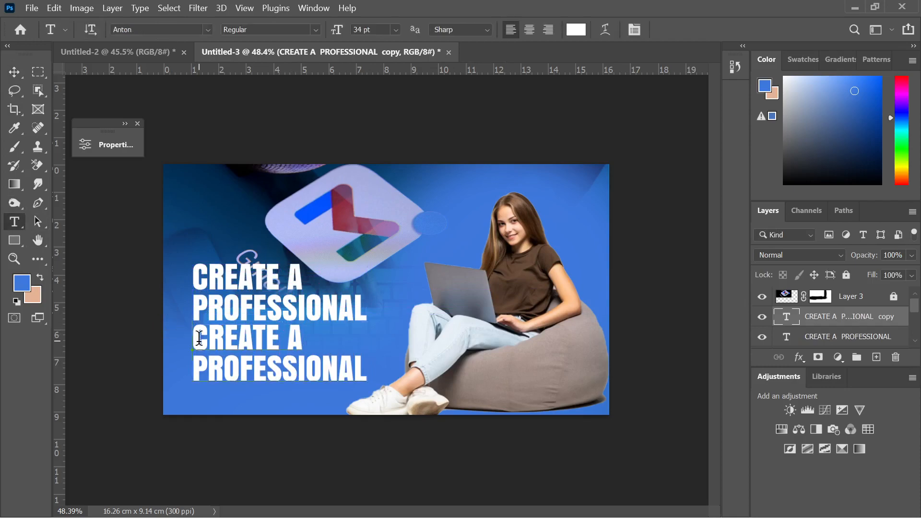
{"action": "key", "text": "ctrl+a"}
{"action": "key", "text": "ctrl+v"}
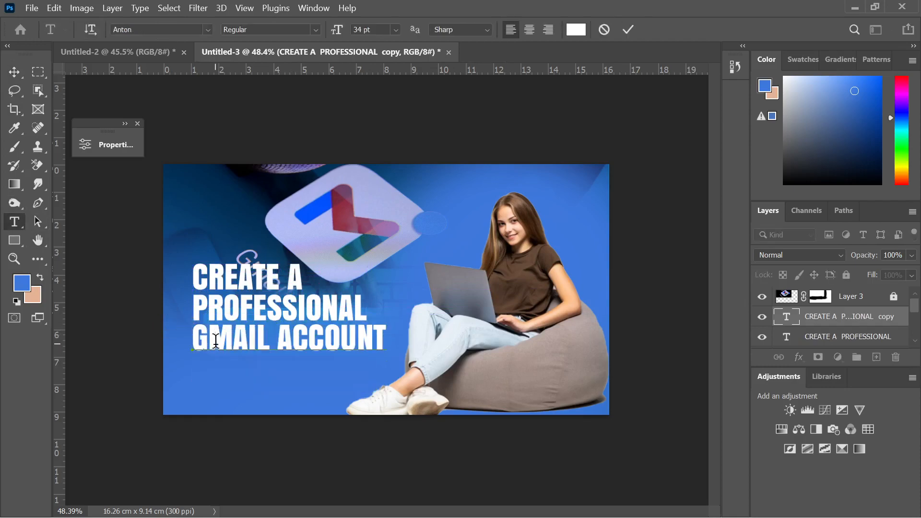
{"action": "left_click", "coordinate": [628, 30]}
Step: Try to move the GMAIL ACCOUNT line farther down, away from the rest of the title
{"action": "key", "text": "v"}
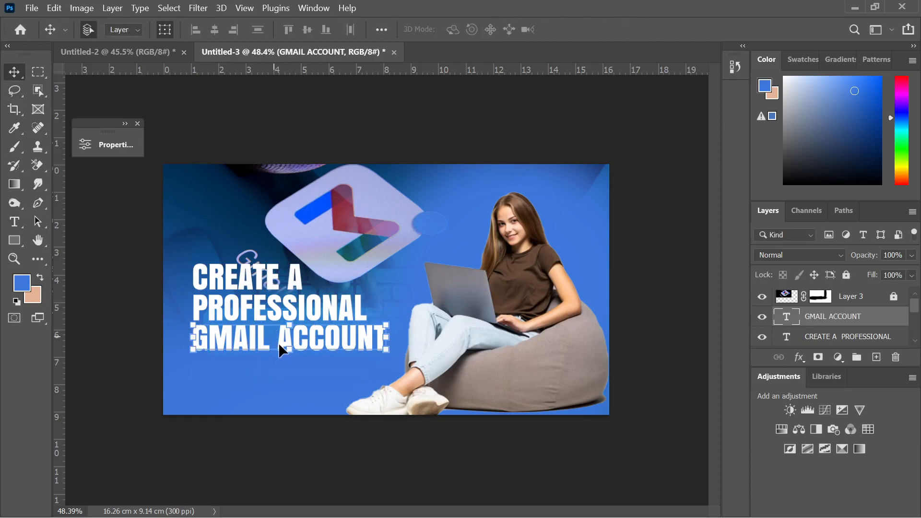
{"action": "left_click_drag", "start_coordinate": [315, 338], "coordinate": [314, 369]}
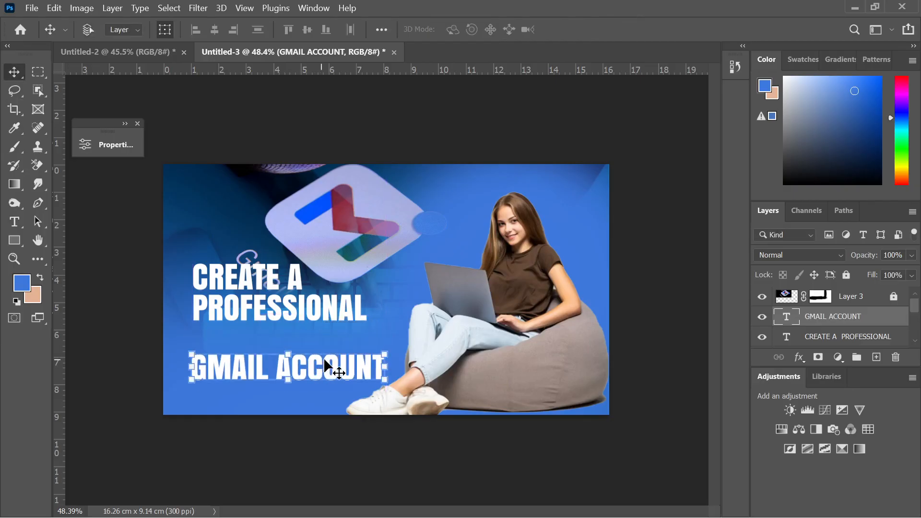
{"action": "key", "text": "ctrl+z"}
{"action": "left_click", "coordinate": [344, 146]}
{"action": "scroll", "coordinate": [198, 324], "scroll_direction": "up", "scroll_amount": 4}
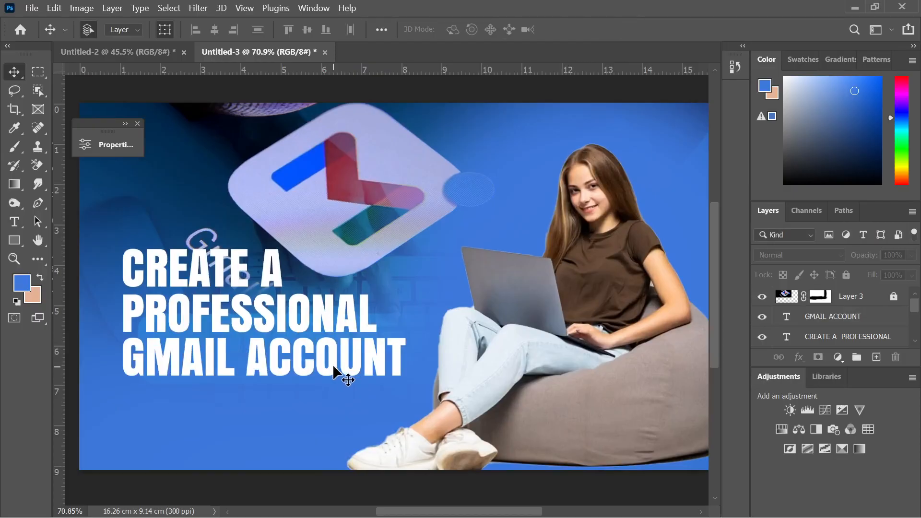
{"action": "scroll", "coordinate": [338, 364], "scroll_direction": "down", "scroll_amount": 3}
{"action": "scroll", "coordinate": [263, 300], "scroll_direction": "up", "scroll_amount": 3}
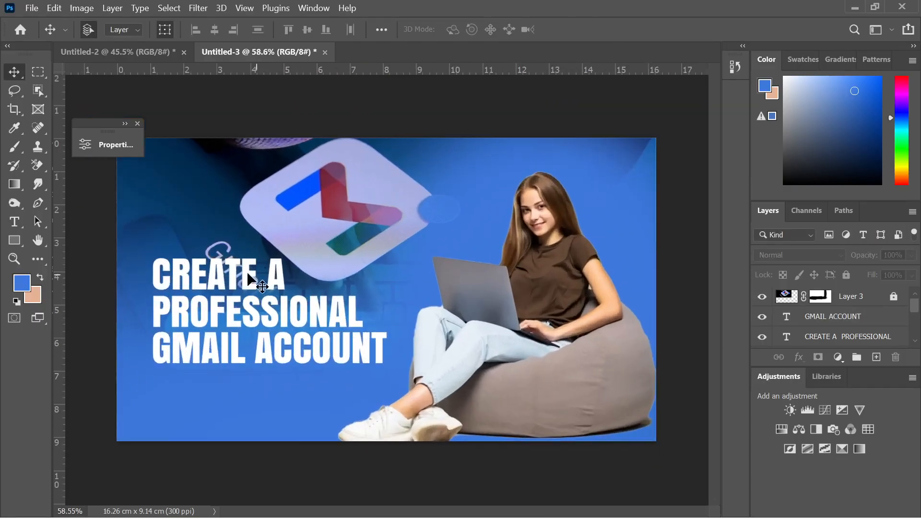
Step: Copy the words CREATE A and remove them from the CREATE A PROFESSIONAL text layer
{"action": "left_click", "coordinate": [248, 274]}
{"action": "left_click", "coordinate": [15, 221]}
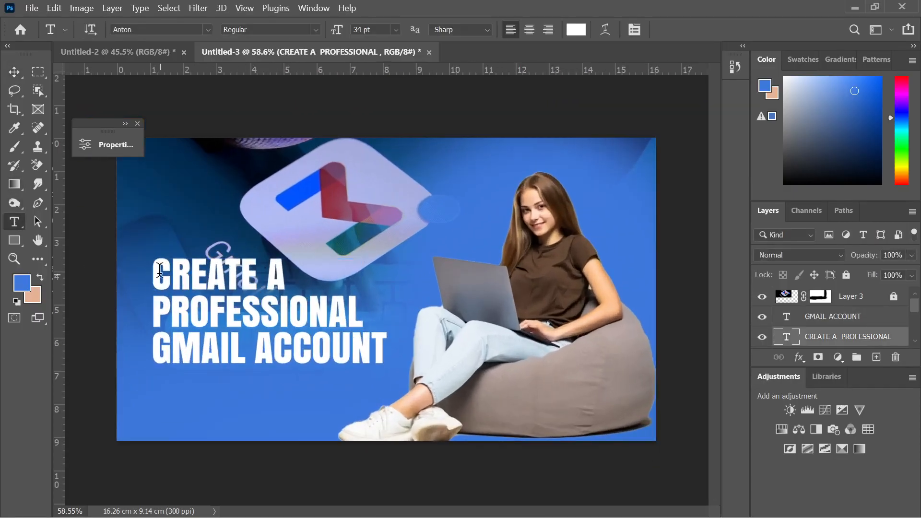
{"action": "left_click_drag", "start_coordinate": [160, 270], "coordinate": [293, 276]}
{"action": "key", "text": "ctrl+c"}
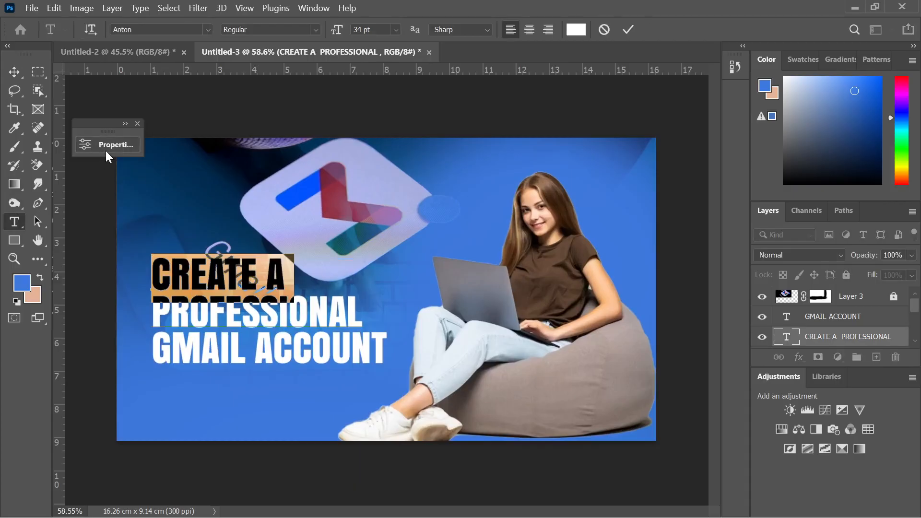
{"action": "key", "text": "BackSpace"}
Step: Duplicate the PROFESSIONAL text upward and replace the copy's text with CREATE A
{"action": "left_click", "coordinate": [14, 72]}
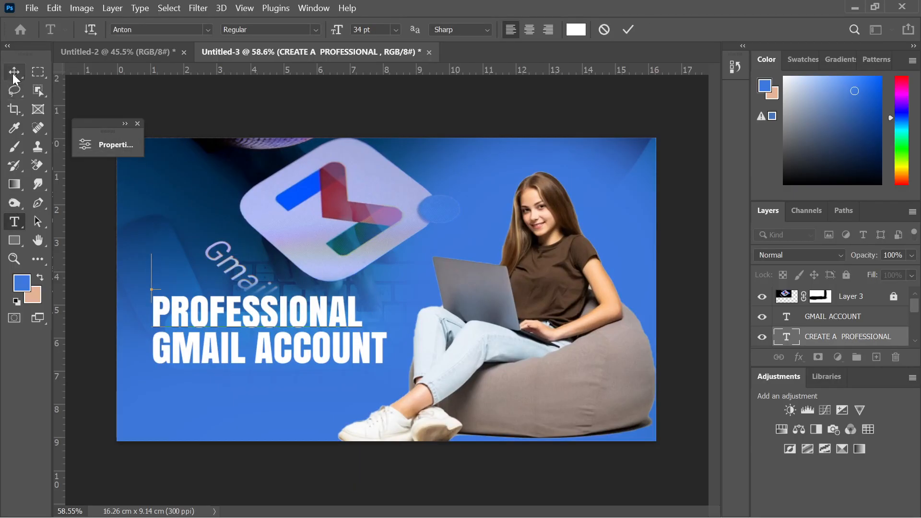
{"action": "left_click_drag", "start_coordinate": [247, 312], "coordinate": [253, 278]}
{"action": "key", "text": "t"}
{"action": "left_click", "coordinate": [223, 260]}
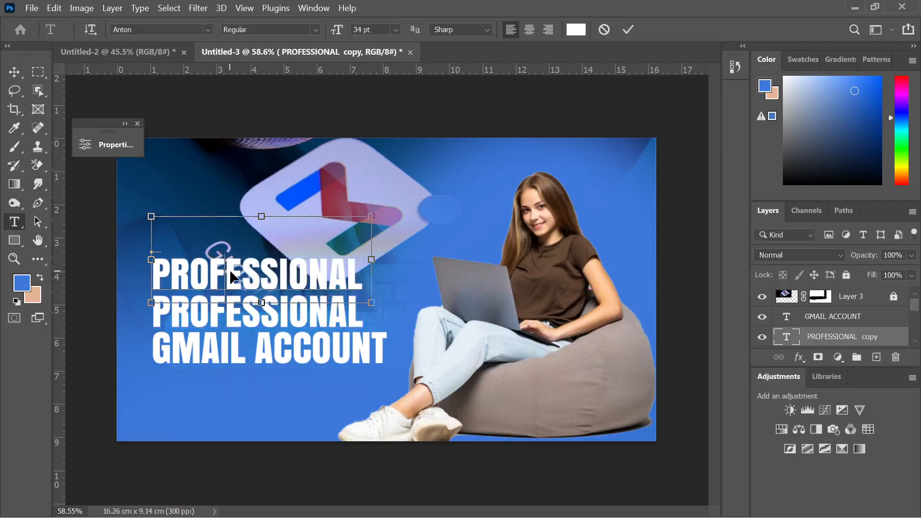
{"action": "key", "text": "ctrl+a"}
{"action": "key", "text": "ctrl+v"}
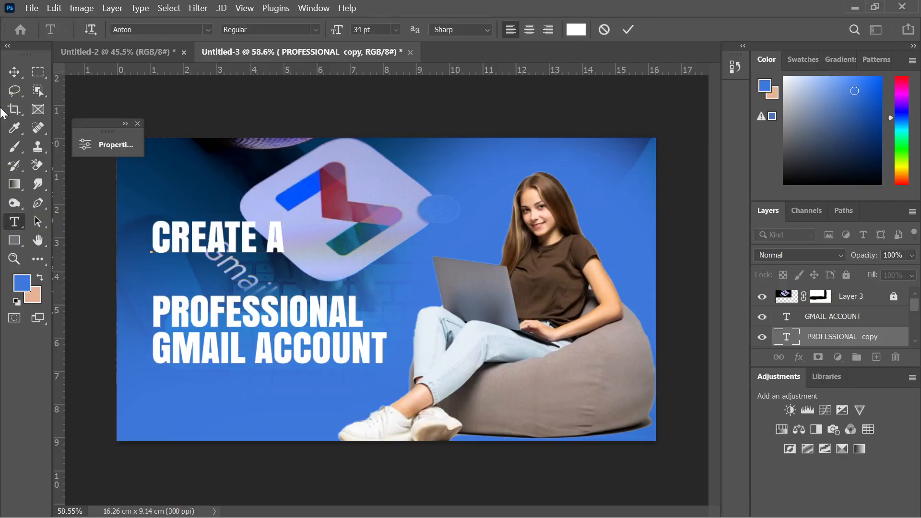
Step: Move the CREATE A line straight down about 1.08 cm to sit just above PROFESSIONAL, left-aligned with the other lines
{"action": "left_click", "coordinate": [13, 71]}
{"action": "left_click_drag", "start_coordinate": [228, 237], "coordinate": [228, 279]}
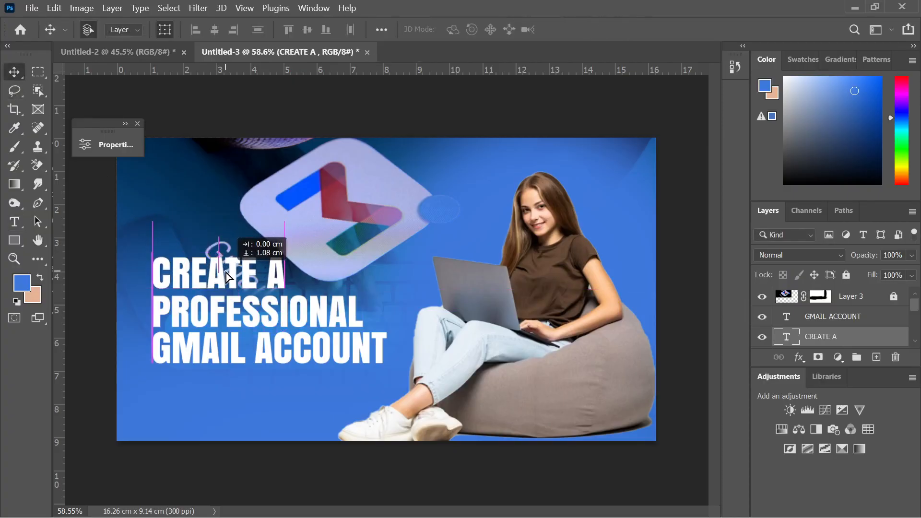
{"action": "left_click", "coordinate": [544, 133]}
Step: Change the text color of the GMAIL ACCOUNT line from white to a bright golden yellow
{"action": "key", "text": "ctrl+minus"}
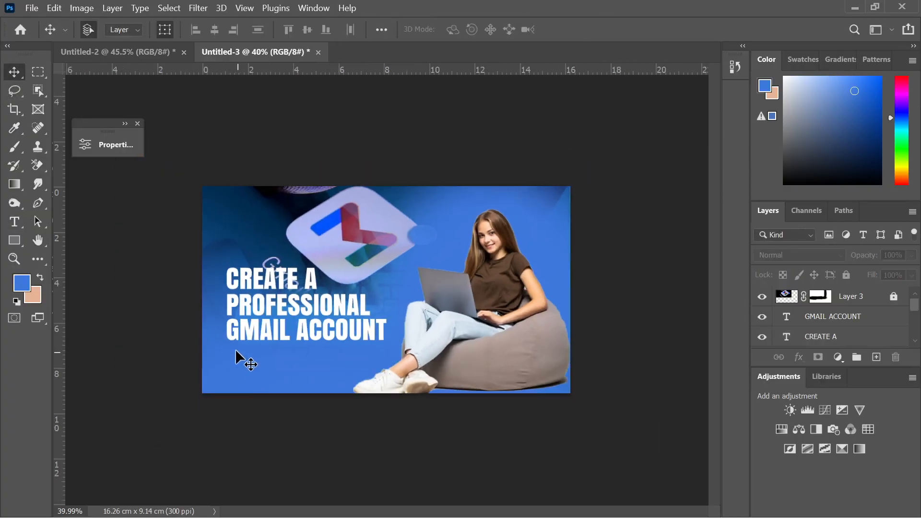
{"action": "scroll", "coordinate": [229, 344], "scroll_direction": "up", "scroll_amount": 2}
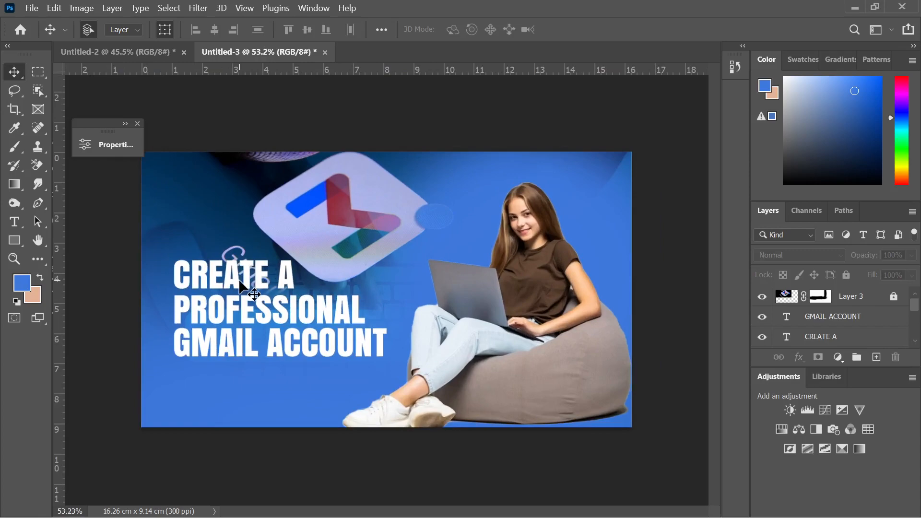
{"action": "left_click", "coordinate": [250, 336]}
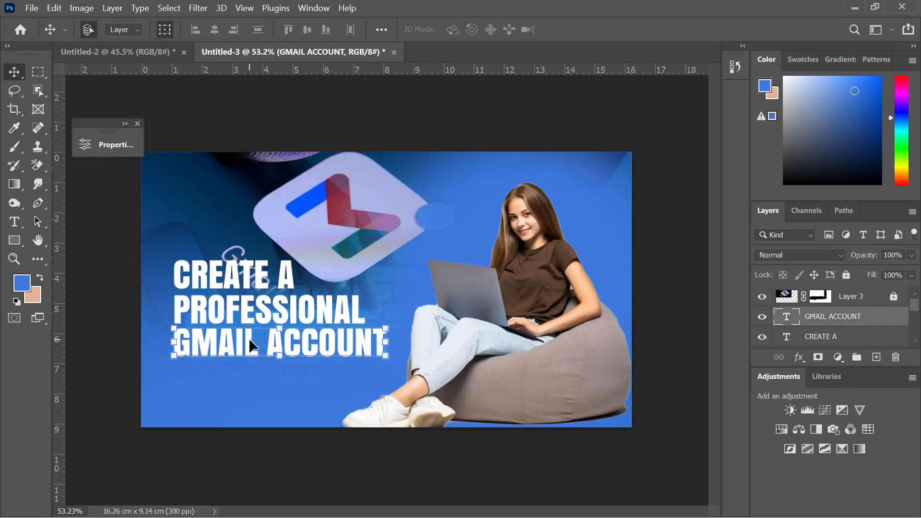
{"action": "left_click", "coordinate": [122, 151]}
{"action": "scroll", "coordinate": [209, 324], "scroll_direction": "down", "scroll_amount": 2}
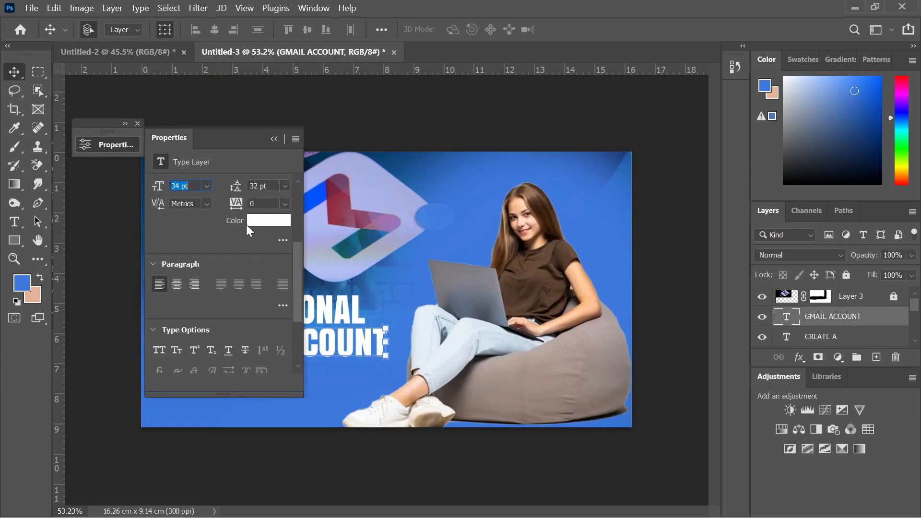
{"action": "left_click", "coordinate": [254, 220]}
{"action": "left_click", "coordinate": [621, 164]}
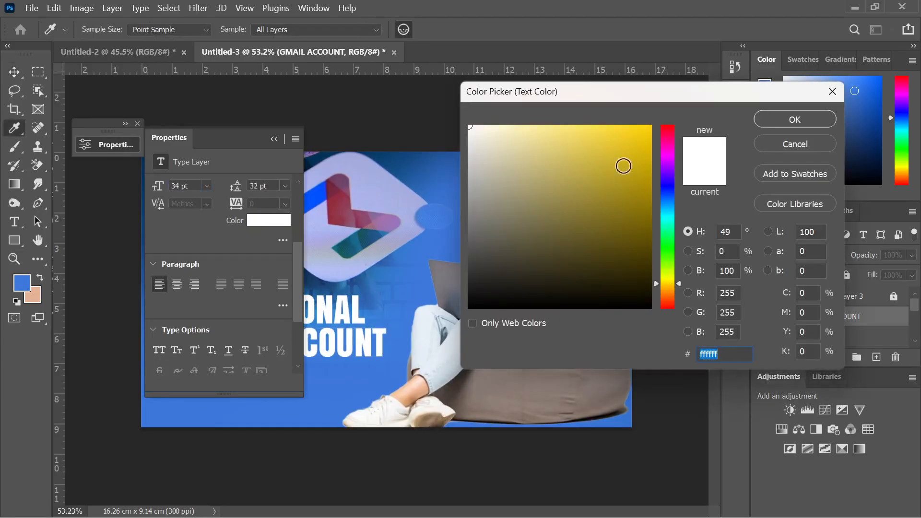
{"action": "left_click", "coordinate": [792, 119]}
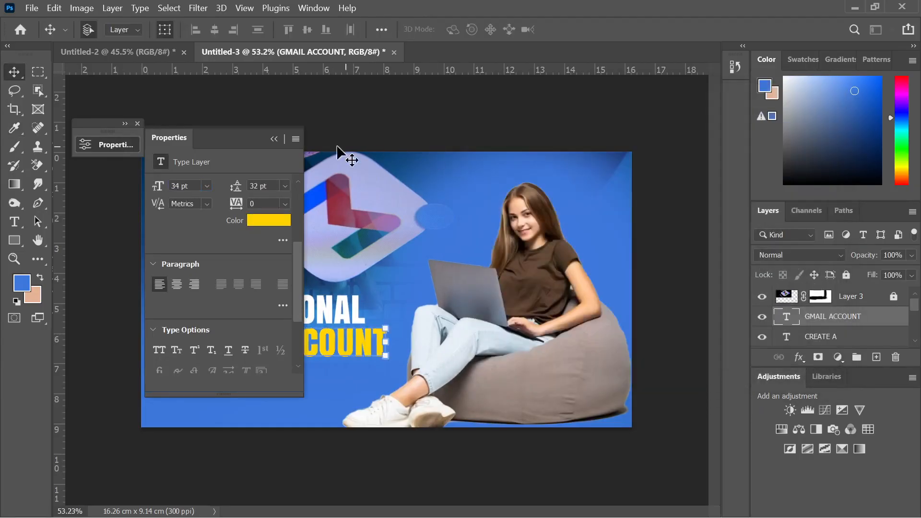
{"action": "left_click", "coordinate": [274, 139]}
{"action": "left_click", "coordinate": [339, 134]}
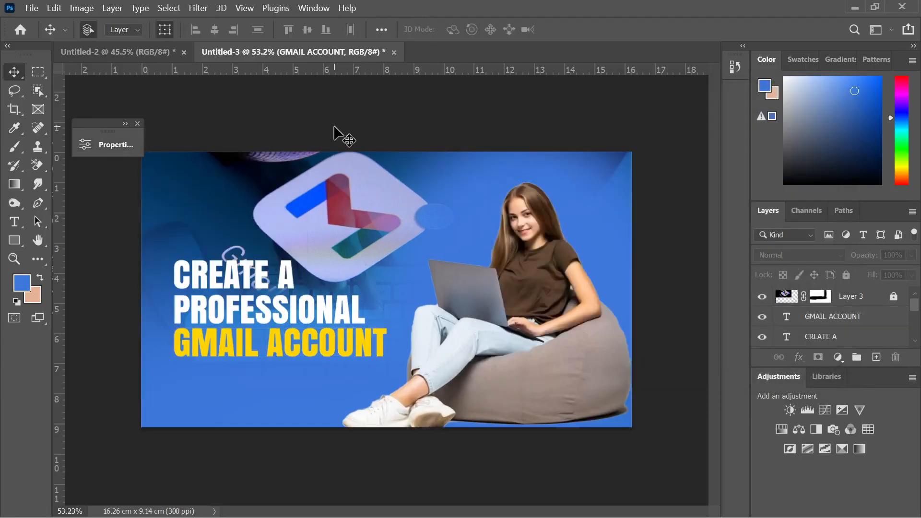
Step: Try a pure red text color on the CREATE A line, and undo it
{"action": "left_click", "coordinate": [223, 274]}
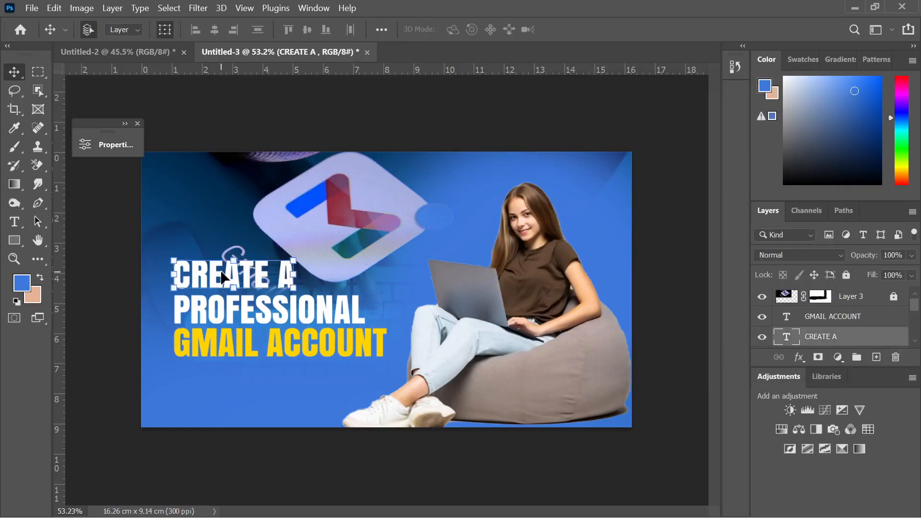
{"action": "left_click", "coordinate": [117, 150]}
{"action": "left_click", "coordinate": [266, 221]}
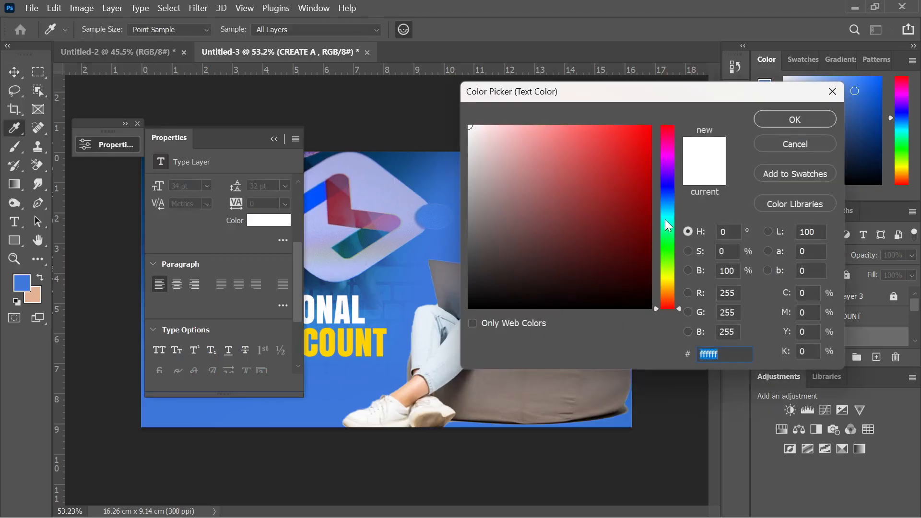
{"action": "left_click_drag", "start_coordinate": [641, 176], "coordinate": [670, 113]}
{"action": "left_click", "coordinate": [795, 119]}
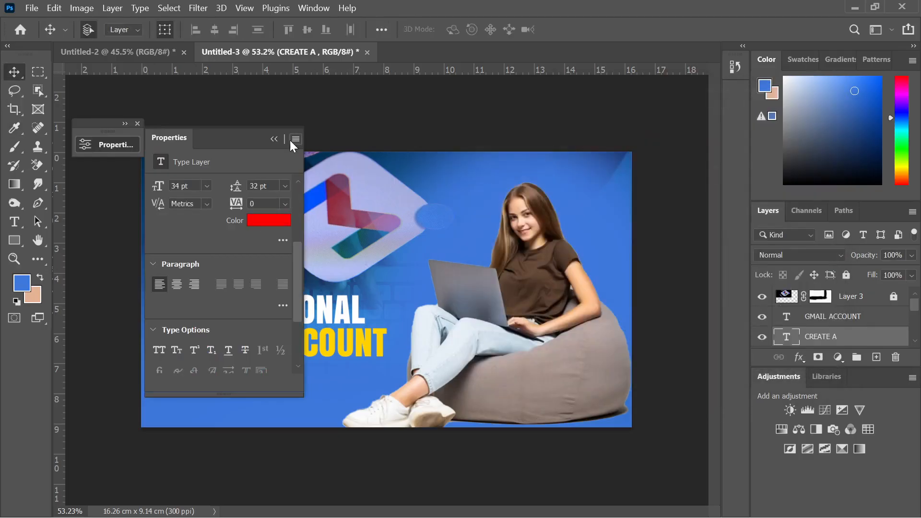
{"action": "left_click", "coordinate": [296, 126]}
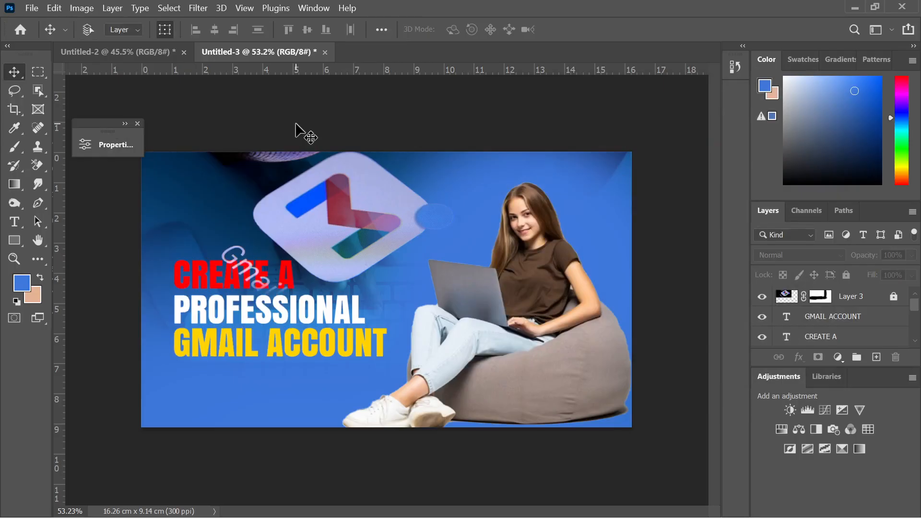
{"action": "key", "text": "ctrl+z"}
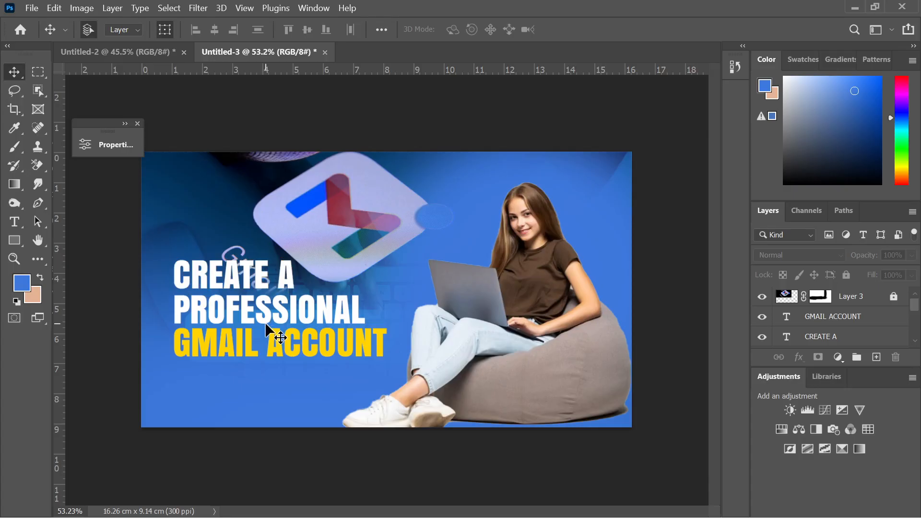
Step: Add a Stroke effect to the CREATE A text layer and set its color to black (000000)
{"action": "scroll", "coordinate": [386, 290], "scroll_direction": "down", "scroll_amount": 2}
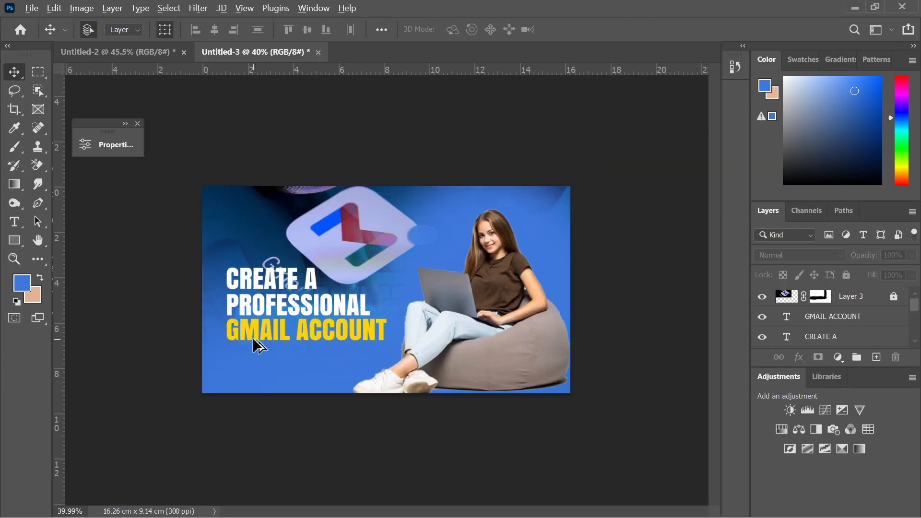
{"action": "scroll", "coordinate": [259, 345], "scroll_direction": "up", "scroll_amount": 1}
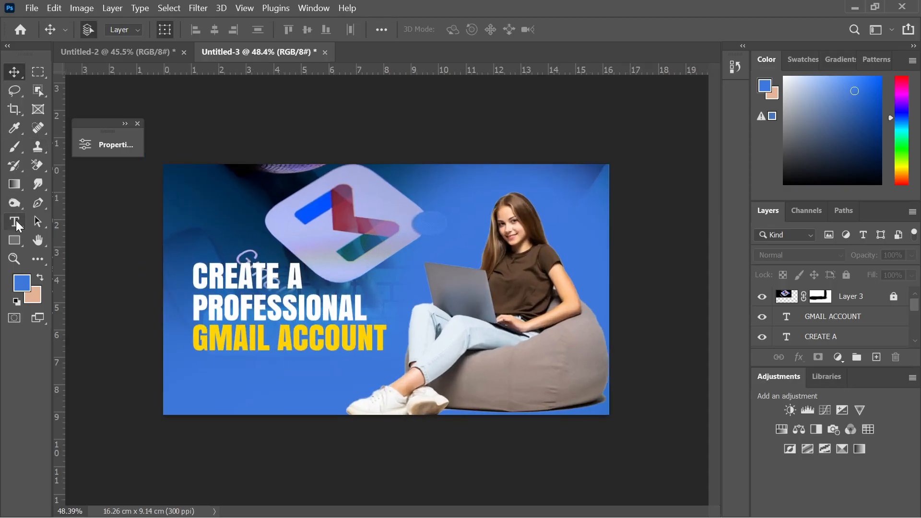
{"action": "left_click", "coordinate": [15, 241]}
{"action": "left_click", "coordinate": [14, 73]}
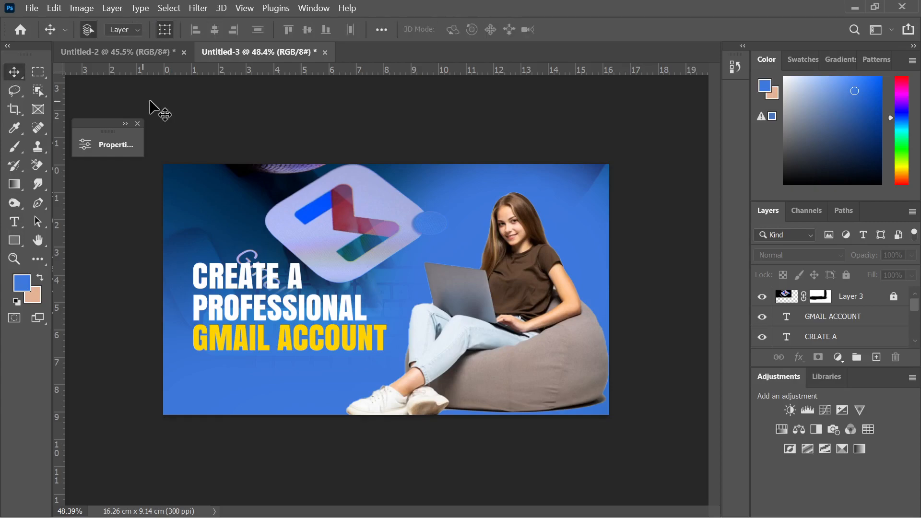
{"action": "left_click", "coordinate": [245, 273]}
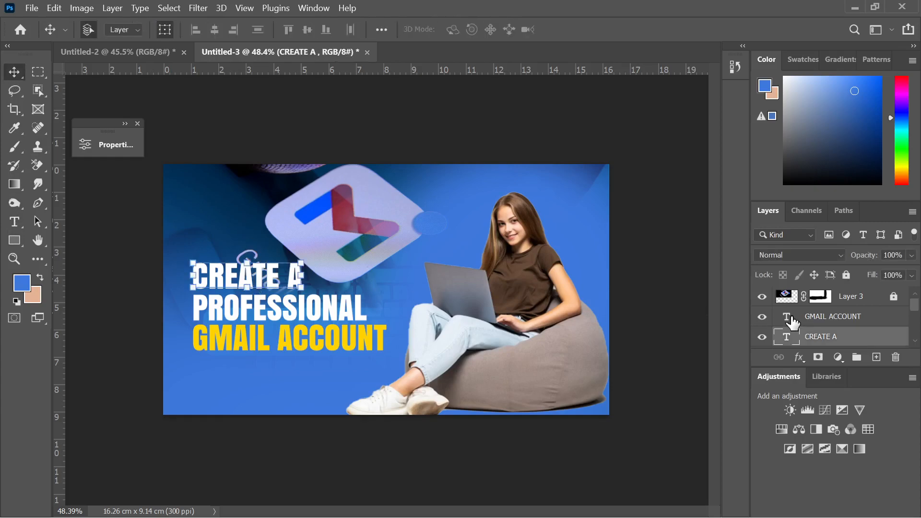
{"action": "left_click", "coordinate": [799, 358]}
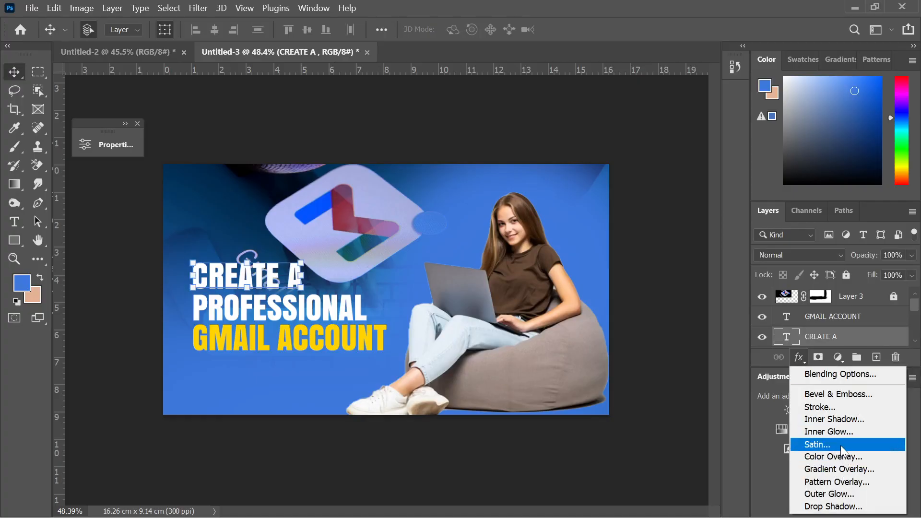
{"action": "left_click", "coordinate": [843, 408]}
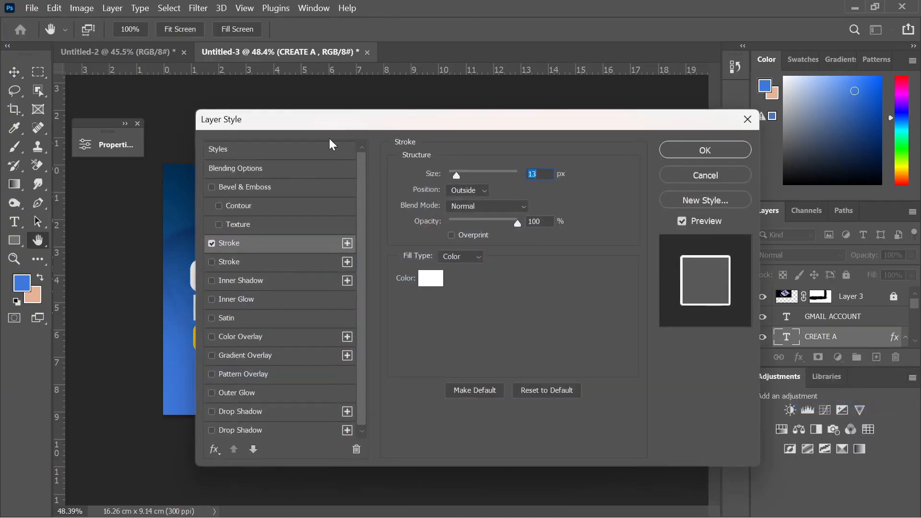
{"action": "left_click_drag", "start_coordinate": [303, 111], "coordinate": [497, 117]}
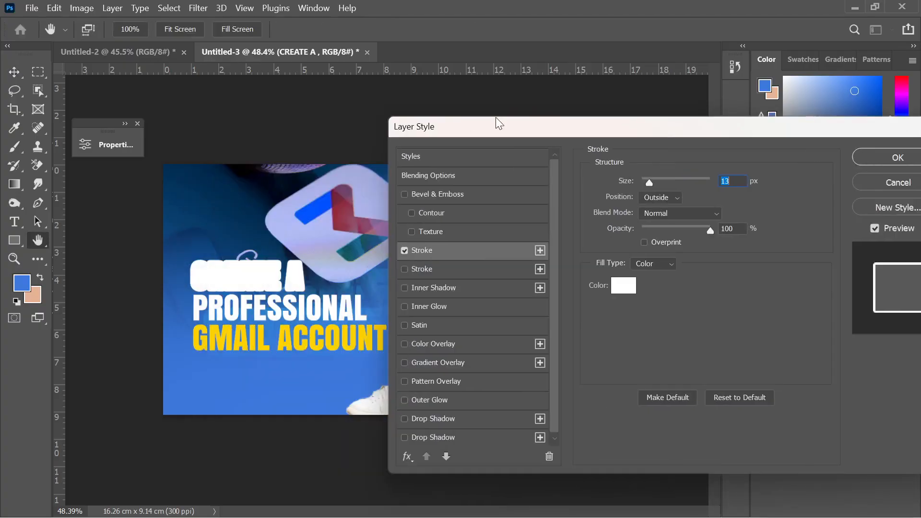
{"action": "left_click", "coordinate": [623, 286]}
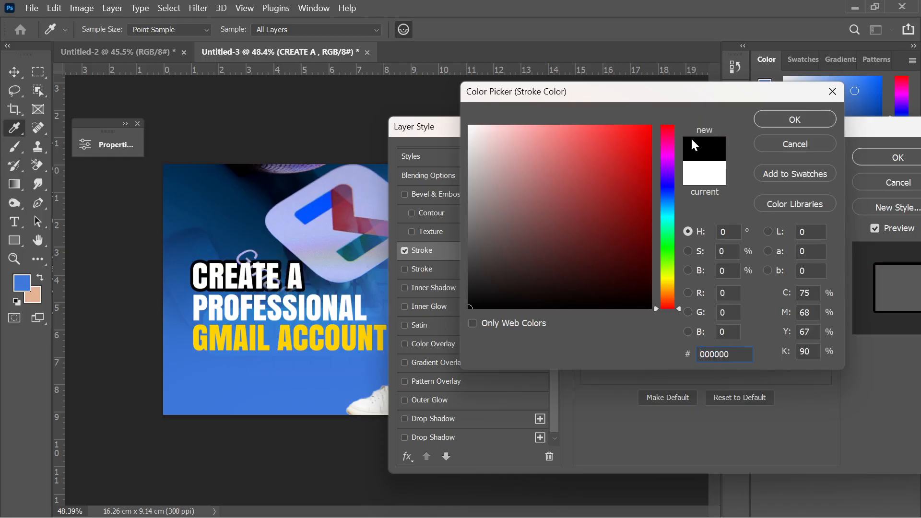
{"action": "left_click", "coordinate": [773, 125]}
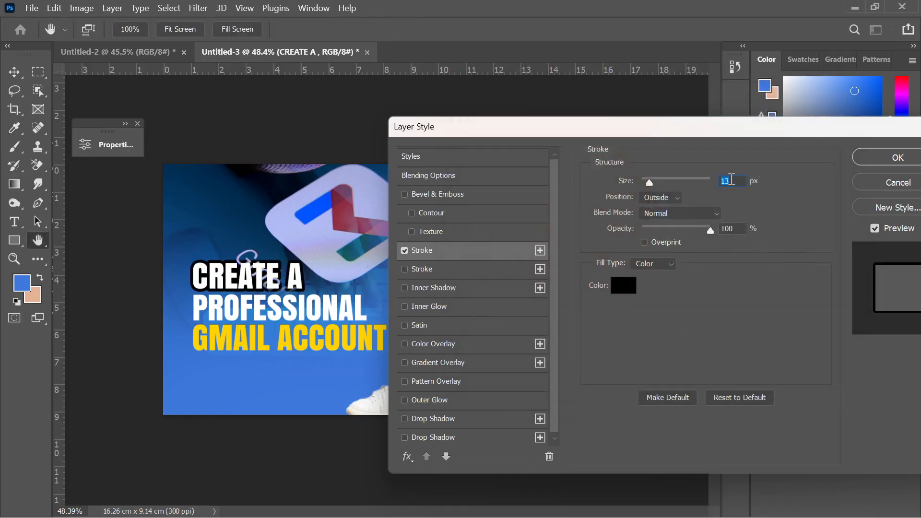
Step: Set the CREATE A stroke's size to 10 px and apply the layer style
{"action": "key", "text": "Down"}
{"action": "key", "text": "Down"}
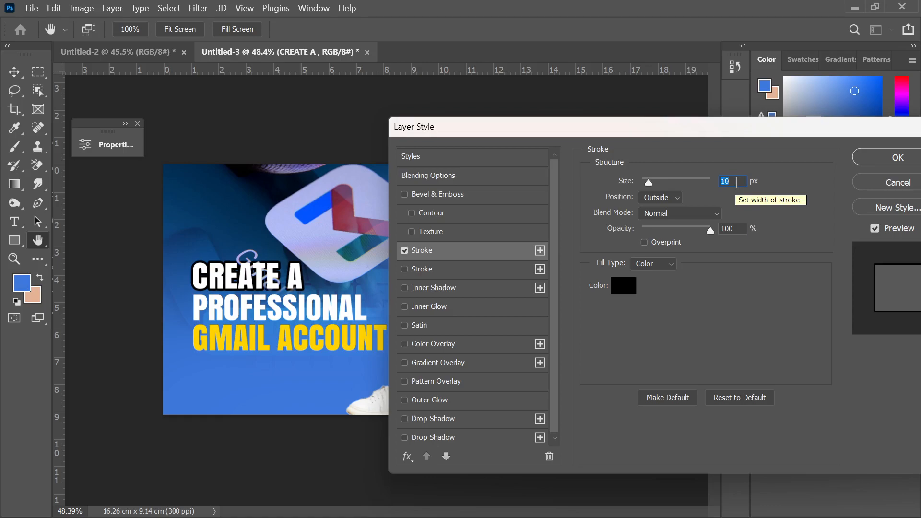
{"action": "left_click", "coordinate": [896, 168]}
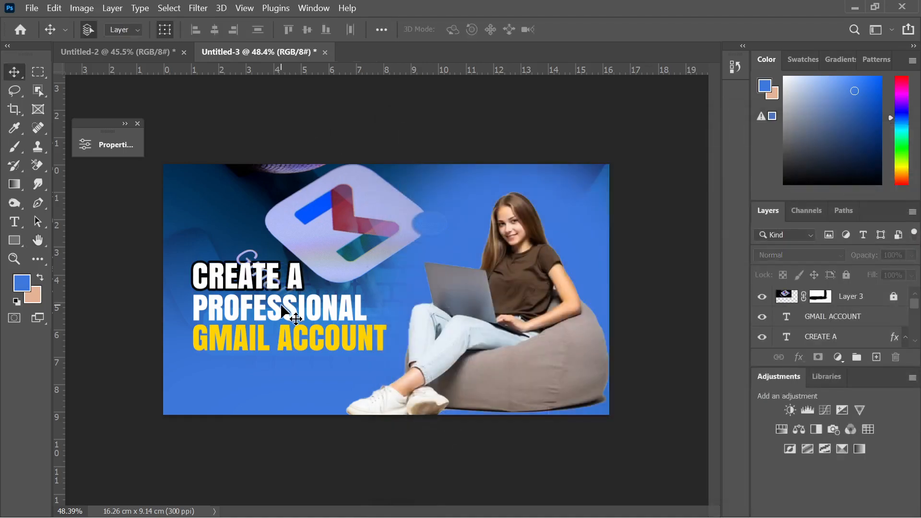
{"action": "left_click", "coordinate": [291, 310]}
{"action": "scroll", "coordinate": [800, 346], "scroll_direction": "down", "scroll_amount": 4}
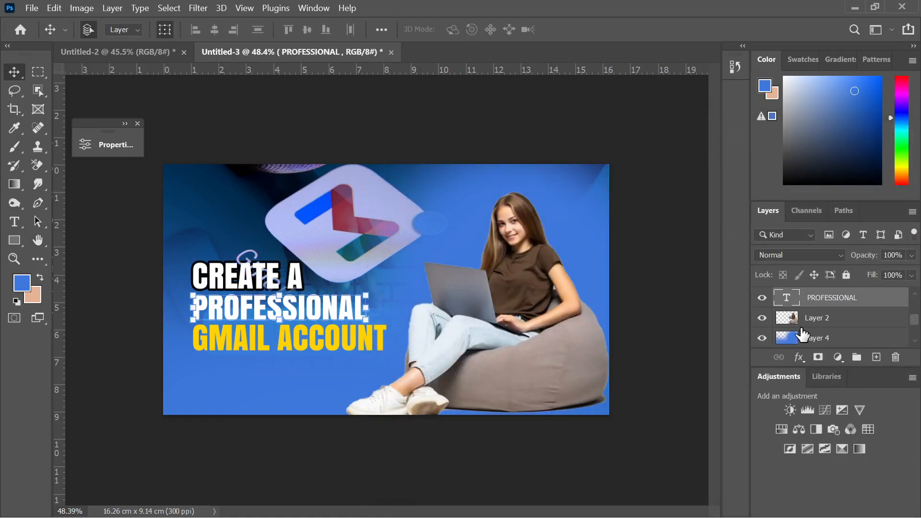
{"action": "left_click", "coordinate": [804, 358]}
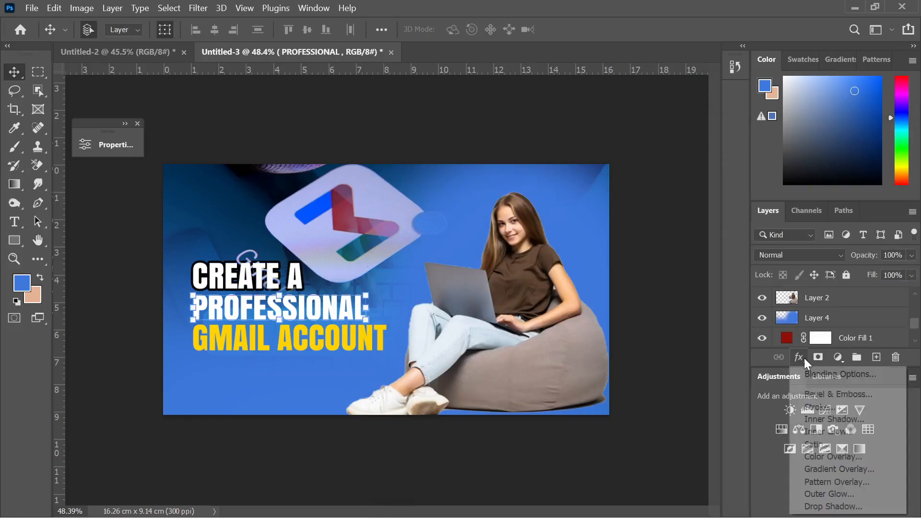
{"action": "left_click", "coordinate": [262, 144]}
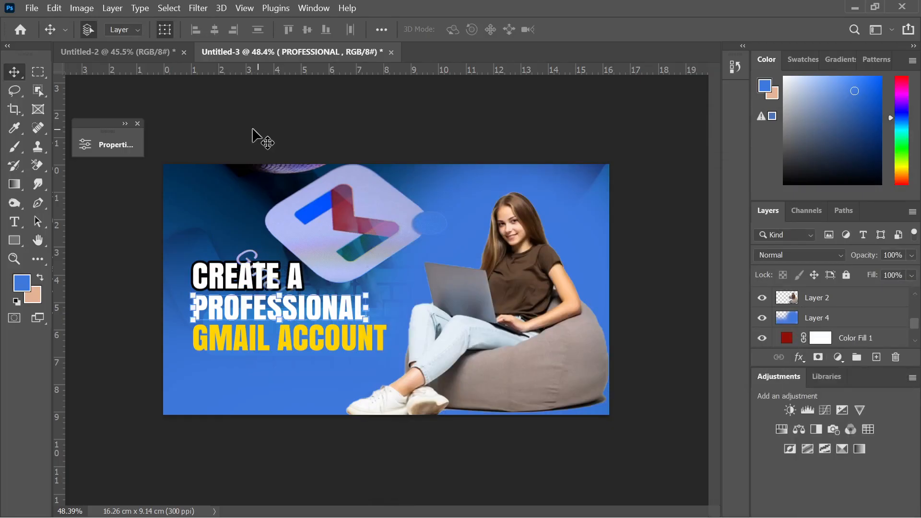
{"action": "left_click", "coordinate": [222, 121]}
Step: Activate the Rectangle tool and add a new empty layer directly below the CREATE A text layer
{"action": "scroll", "coordinate": [197, 238], "scroll_direction": "up", "scroll_amount": 1}
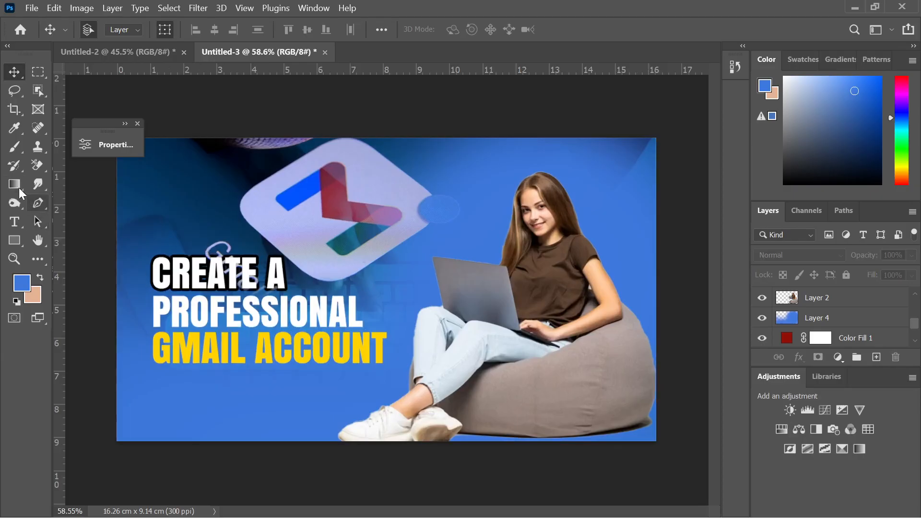
{"action": "left_click", "coordinate": [15, 242]}
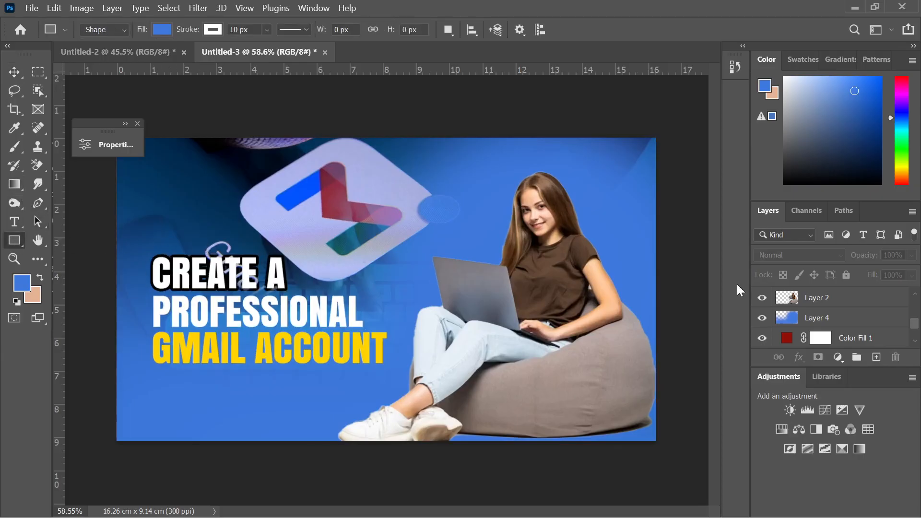
{"action": "scroll", "coordinate": [851, 318], "scroll_direction": "down", "scroll_amount": 2}
{"action": "scroll", "coordinate": [851, 319], "scroll_direction": "up", "scroll_amount": 5}
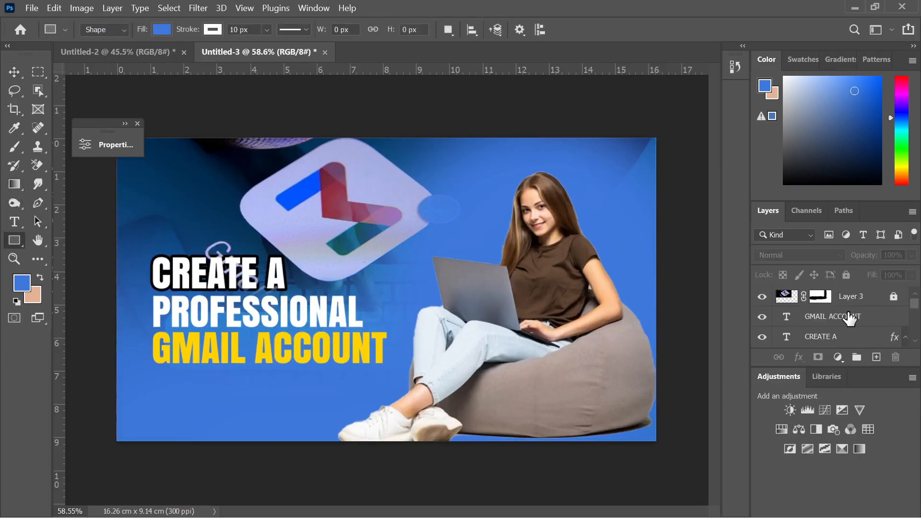
{"action": "left_click", "coordinate": [854, 319]}
{"action": "scroll", "coordinate": [853, 323], "scroll_direction": "down", "scroll_amount": 1}
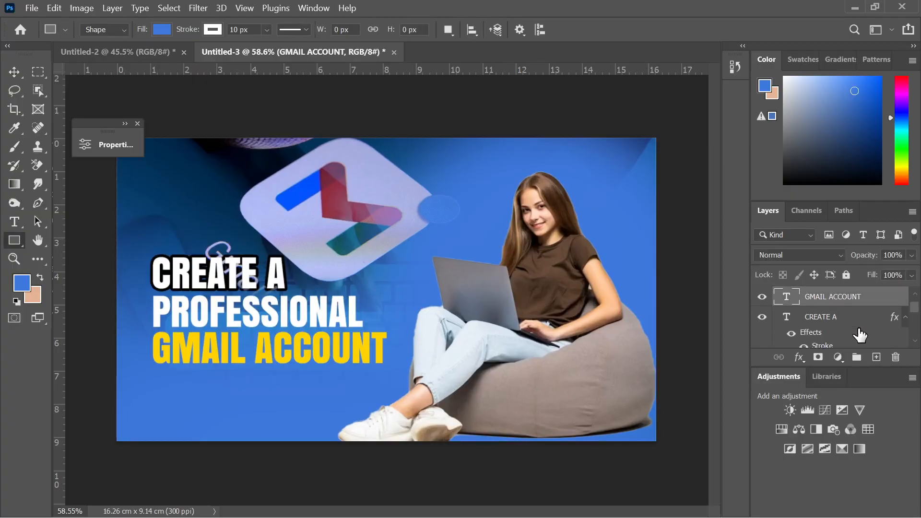
{"action": "left_click", "coordinate": [854, 323]}
{"action": "scroll", "coordinate": [854, 327], "scroll_direction": "down", "scroll_amount": 1}
{"action": "left_click", "coordinate": [876, 357]}
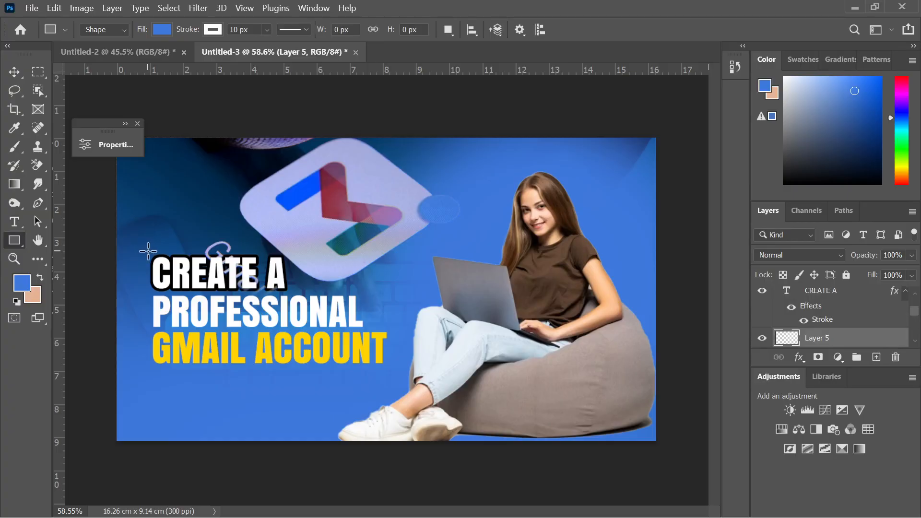
Step: Draw a blue rectangle about 512 x 153 px behind the CREATE A line and remove its stroke
{"action": "left_click_drag", "start_coordinate": [149, 251], "coordinate": [290, 293]}
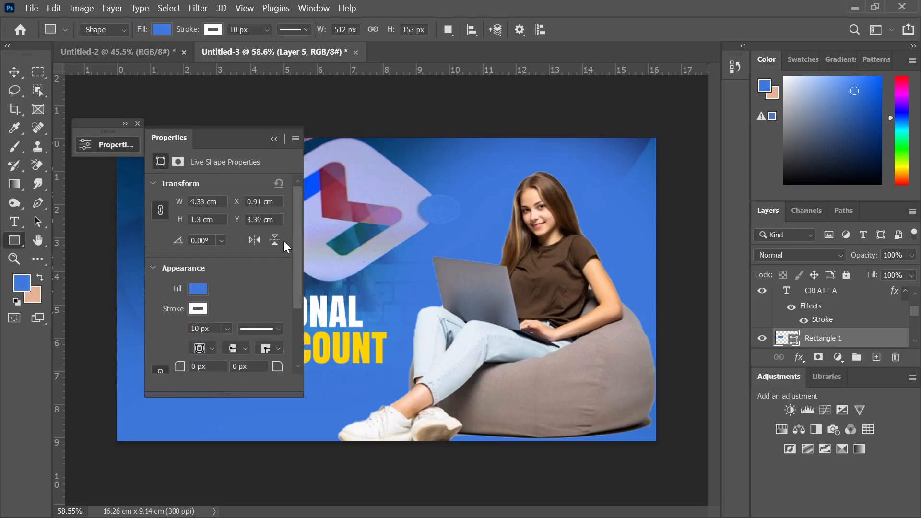
{"action": "left_click", "coordinate": [210, 30]}
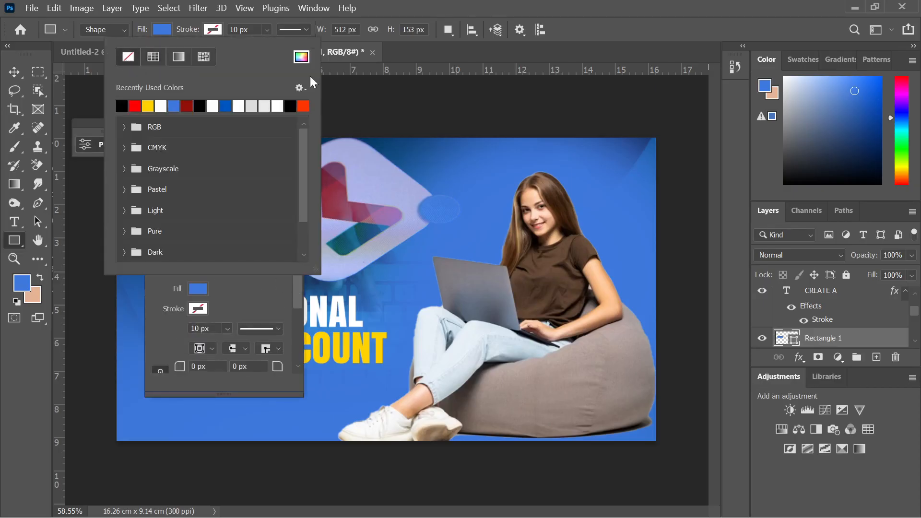
{"action": "left_click", "coordinate": [388, 89]}
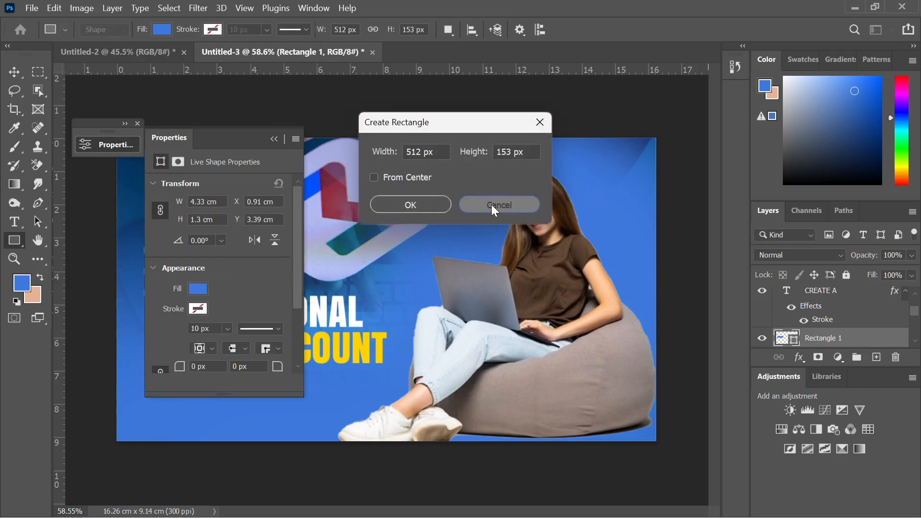
{"action": "left_click", "coordinate": [492, 205]}
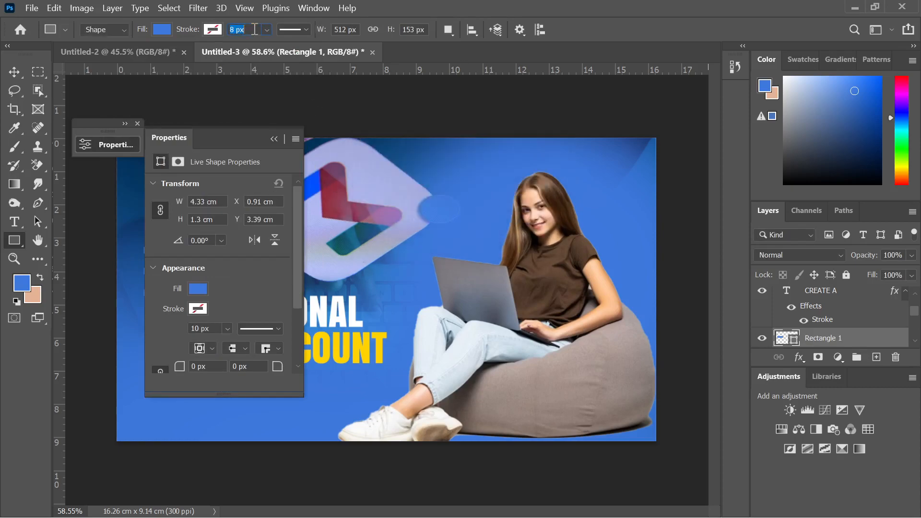
Step: Set the stroke width of the blue rectangle behind CREATE A to 1 px, remove its stroke and deselect the shape
{"action": "type", "text": "0"}
{"action": "key", "text": "Return"}
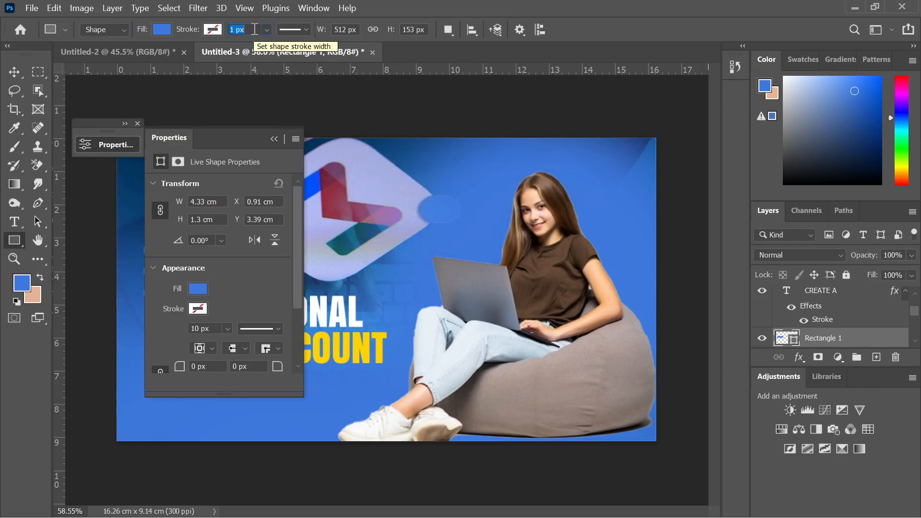
{"action": "key", "text": "Return"}
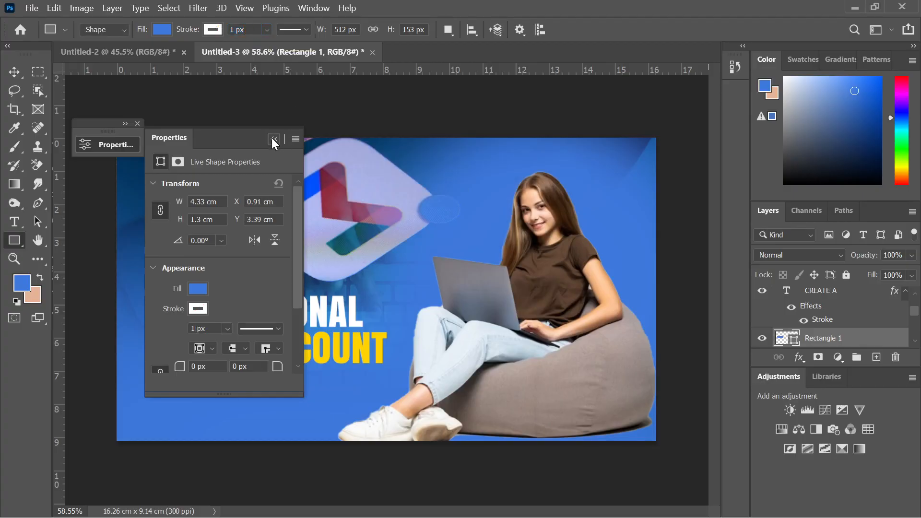
{"action": "left_click", "coordinate": [213, 29]}
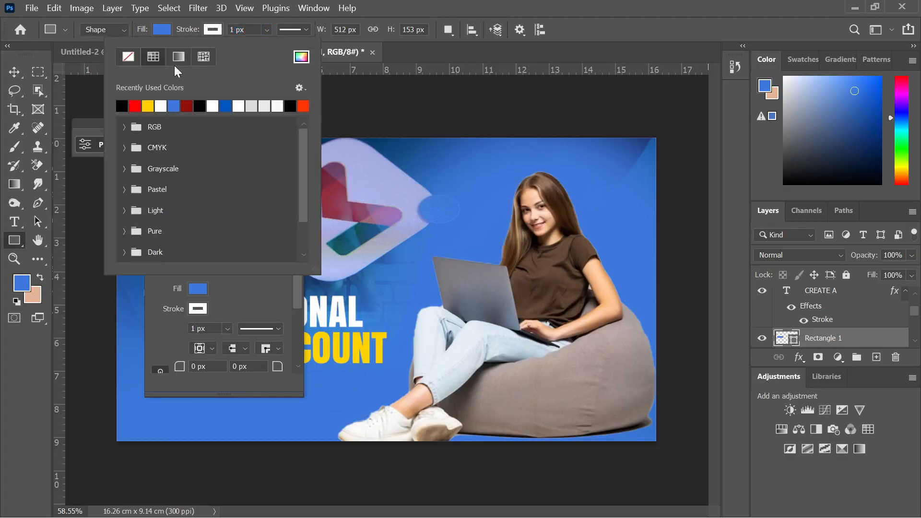
{"action": "left_click", "coordinate": [129, 59]}
{"action": "left_click", "coordinate": [366, 88]}
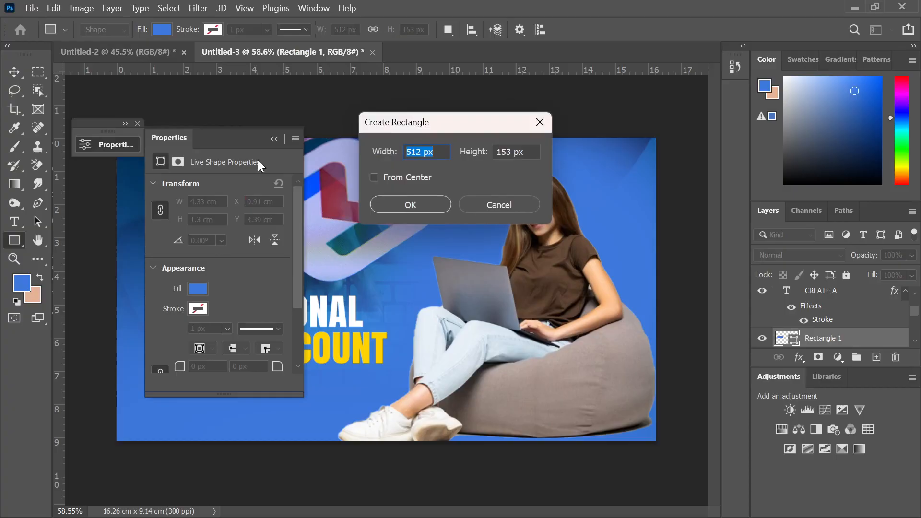
{"action": "left_click", "coordinate": [480, 206]}
{"action": "left_click", "coordinate": [274, 139]}
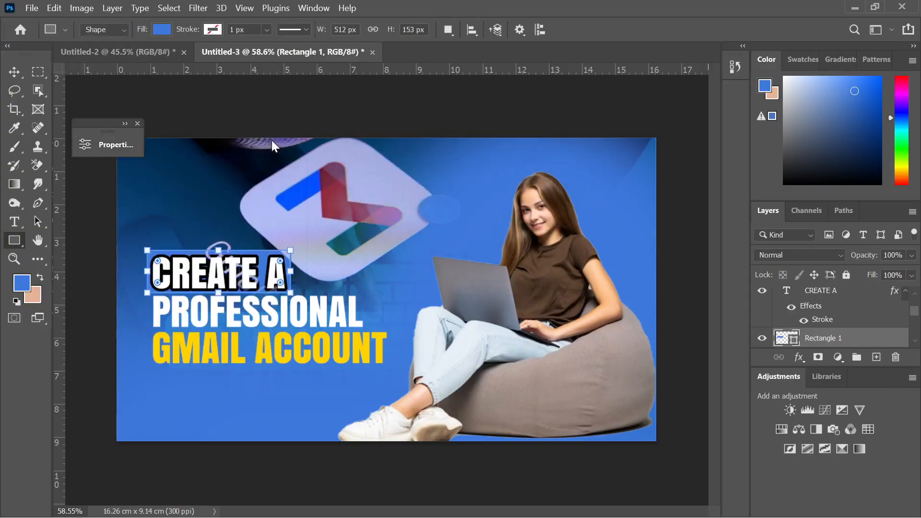
{"action": "left_click", "coordinate": [13, 72]}
{"action": "left_click", "coordinate": [205, 96]}
{"action": "scroll", "coordinate": [244, 281], "scroll_direction": "up", "scroll_amount": 4}
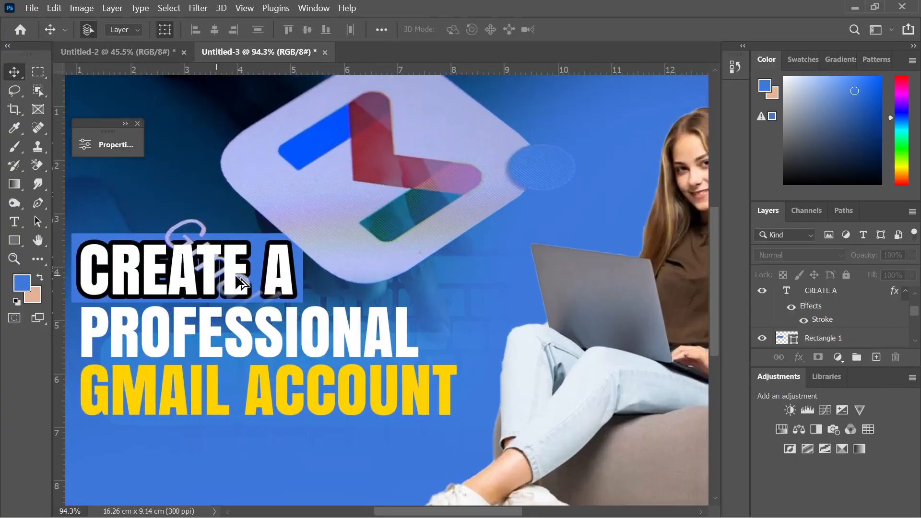
{"action": "scroll", "coordinate": [286, 297], "scroll_direction": "down", "scroll_amount": 4}
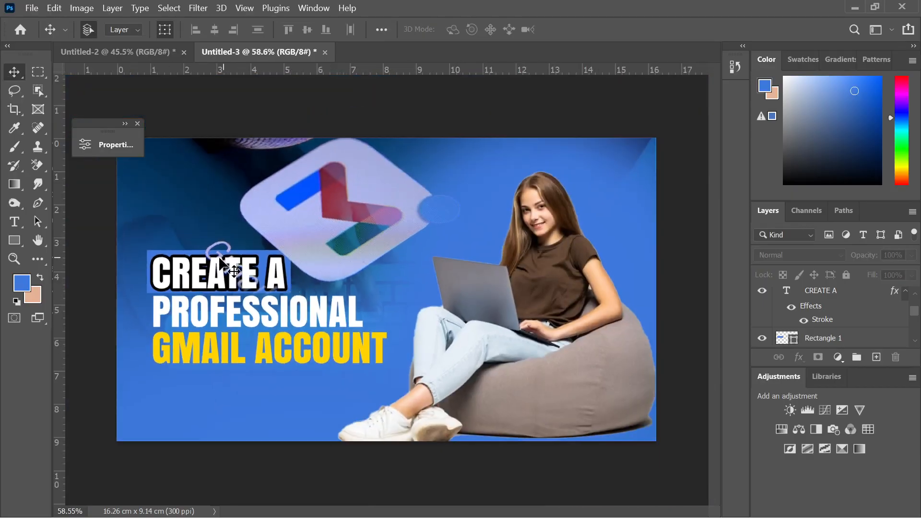
Step: Change the blend mode of the Gmail icon layer (Layer 3) from Lighten to Normal
{"action": "left_click", "coordinate": [273, 220]}
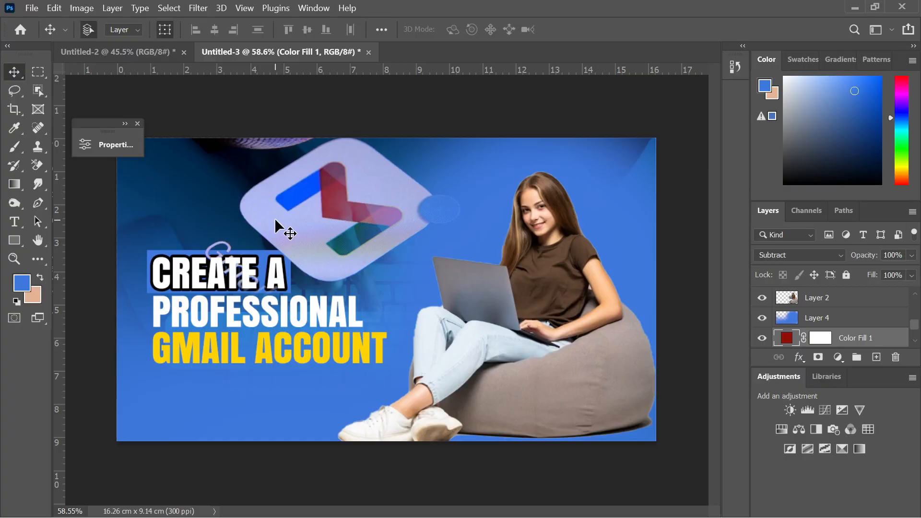
{"action": "left_click", "coordinate": [372, 222]}
{"action": "scroll", "coordinate": [372, 221], "scroll_direction": "down", "scroll_amount": 2}
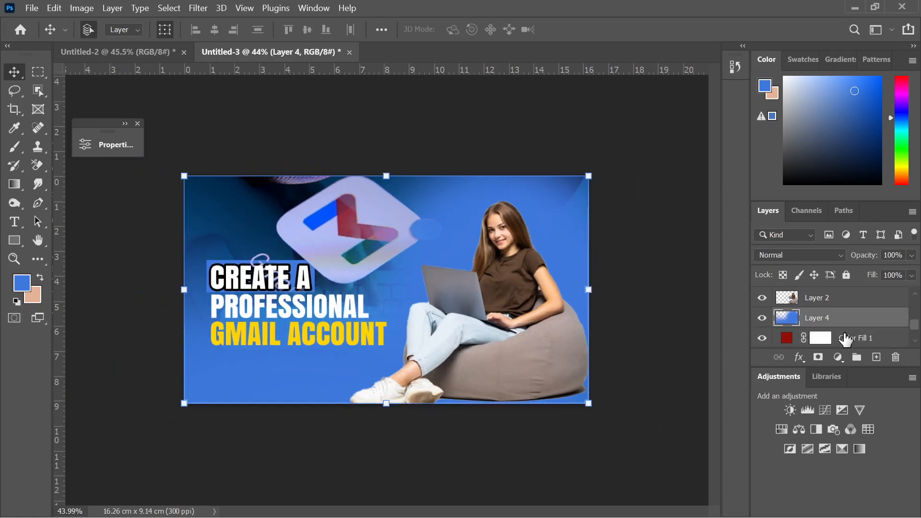
{"action": "scroll", "coordinate": [846, 340], "scroll_direction": "down", "scroll_amount": 3}
{"action": "scroll", "coordinate": [848, 337], "scroll_direction": "up", "scroll_amount": 2}
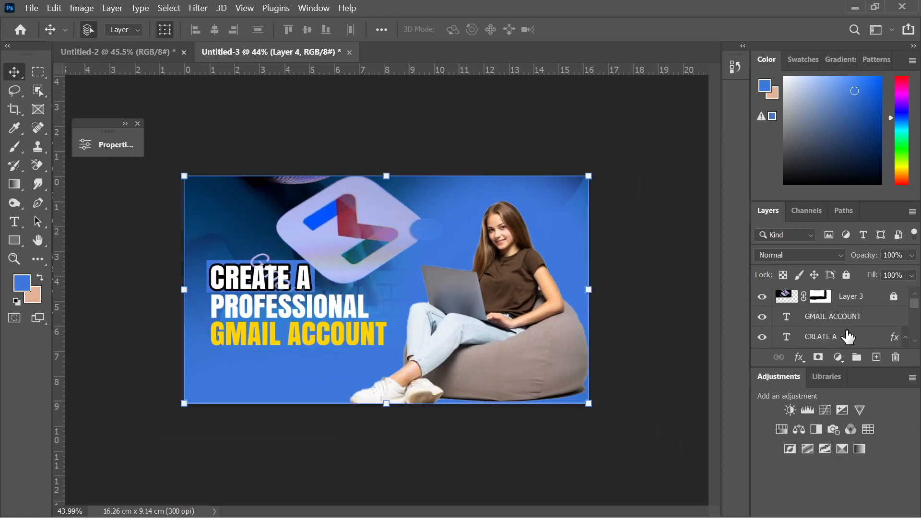
{"action": "left_click", "coordinate": [863, 297]}
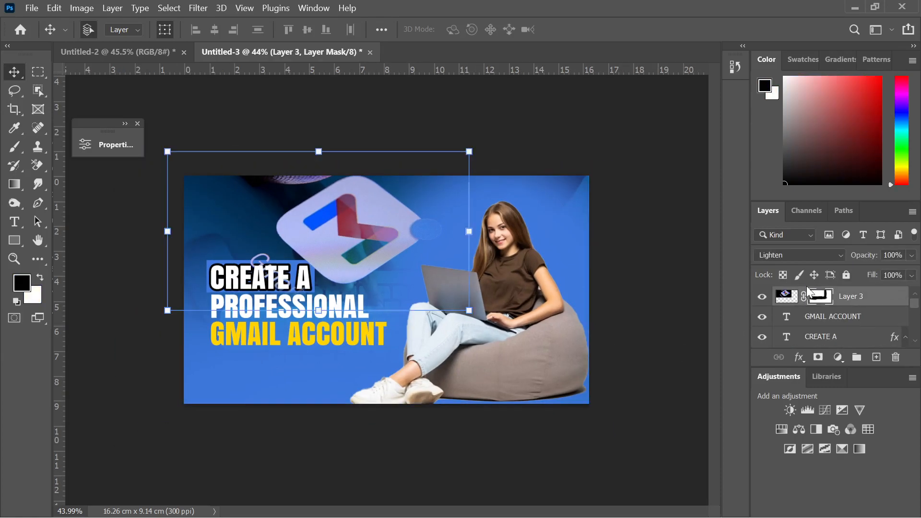
{"action": "left_click", "coordinate": [794, 255]}
{"action": "left_click", "coordinate": [774, 163]}
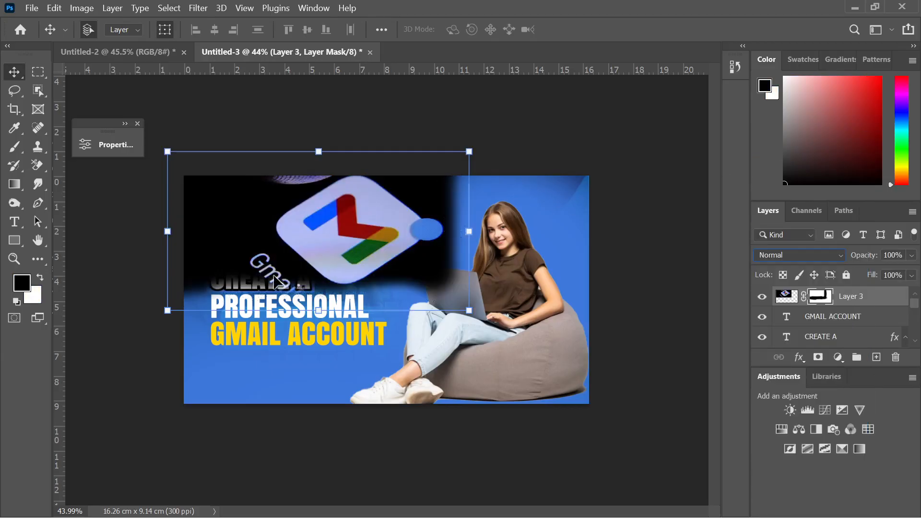
Step: Delete the Gmail icon layer from the composition and clear the layer selection
{"action": "left_click_drag", "start_coordinate": [295, 255], "coordinate": [348, 207]}
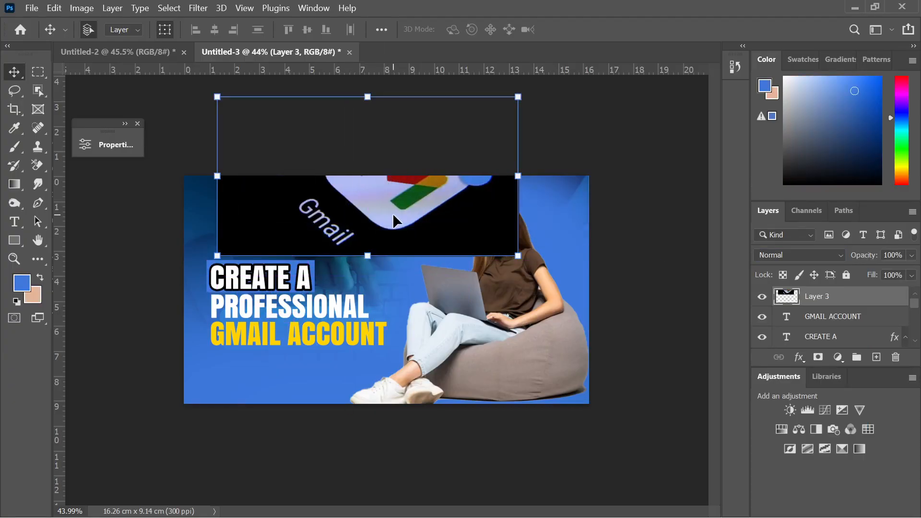
{"action": "key", "text": "Delete"}
{"action": "left_click", "coordinate": [278, 159]}
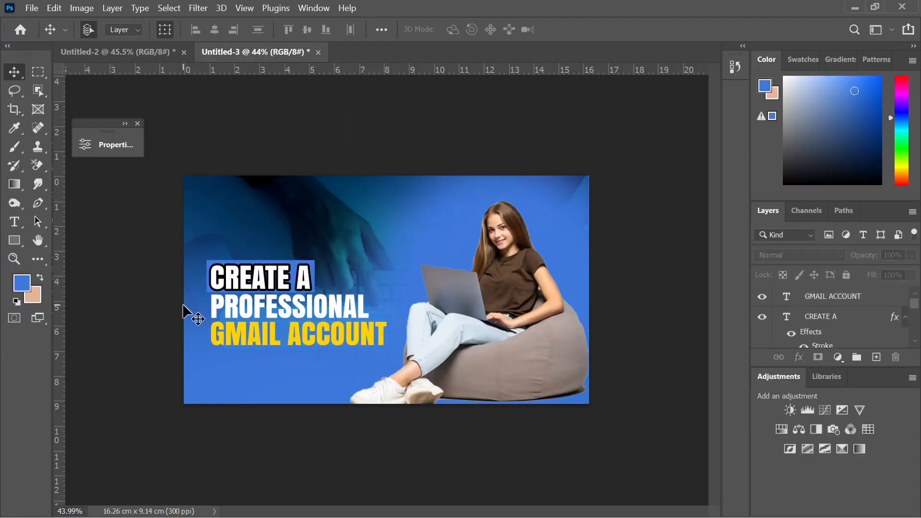
Step: Stretch the rectangle behind CREATE A to about 102.7% of its width, nudge it slightly down and apply the transform
{"action": "scroll", "coordinate": [187, 297], "scroll_direction": "up", "scroll_amount": 5}
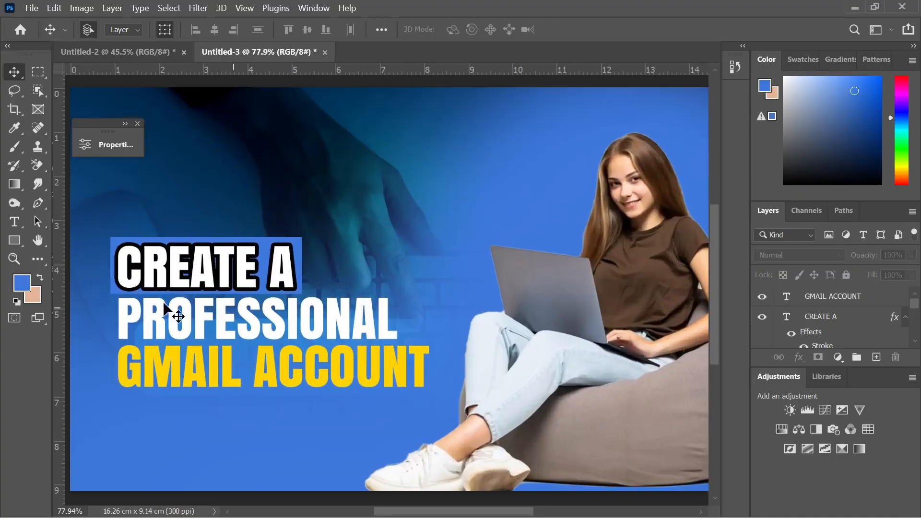
{"action": "scroll", "coordinate": [123, 306], "scroll_direction": "up", "scroll_amount": 1}
{"action": "left_click", "coordinate": [335, 290]}
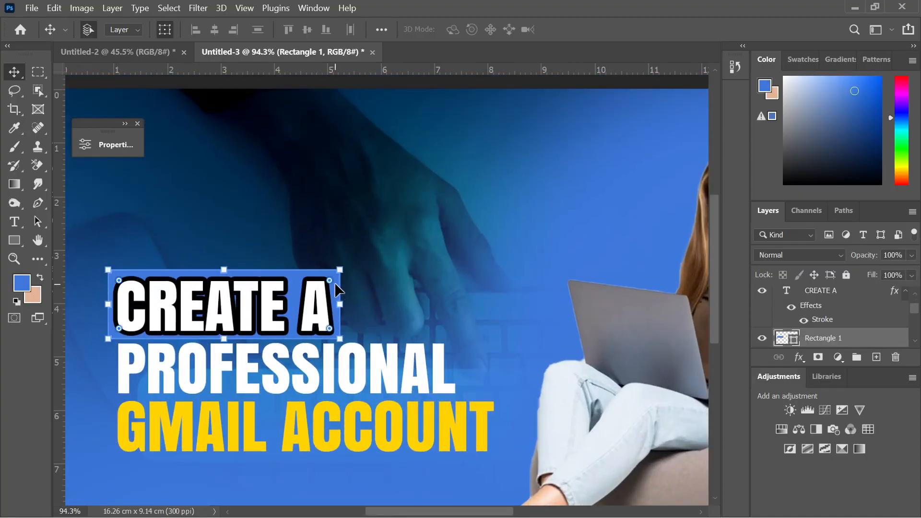
{"action": "left_click_drag", "start_coordinate": [340, 305], "coordinate": [347, 305]}
{"action": "key", "text": "Down"}
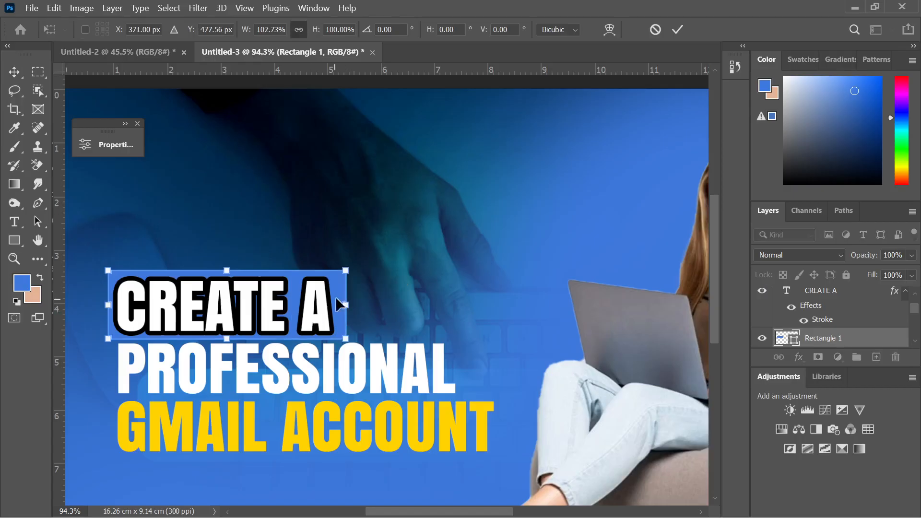
{"action": "left_click", "coordinate": [678, 29]}
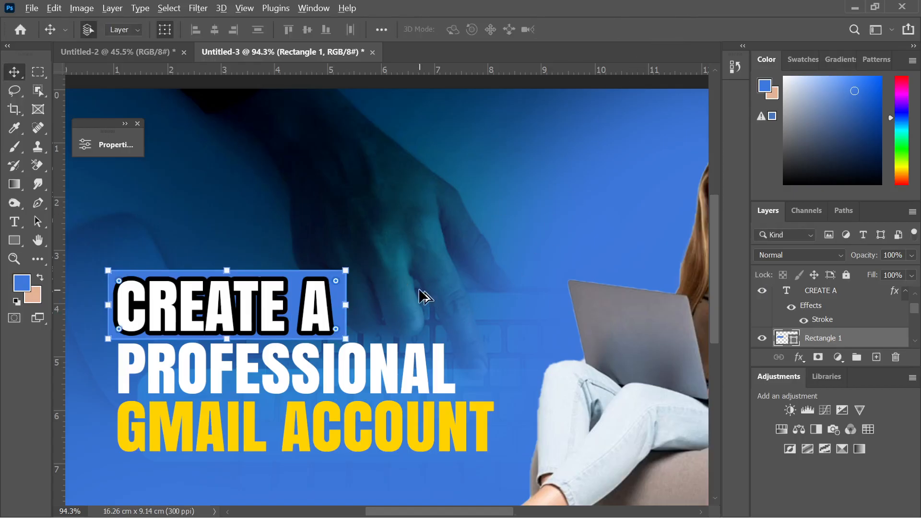
{"action": "scroll", "coordinate": [420, 296], "scroll_direction": "down", "scroll_amount": 3}
{"action": "left_click", "coordinate": [360, 138]}
{"action": "scroll", "coordinate": [149, 340], "scroll_direction": "up", "scroll_amount": 2}
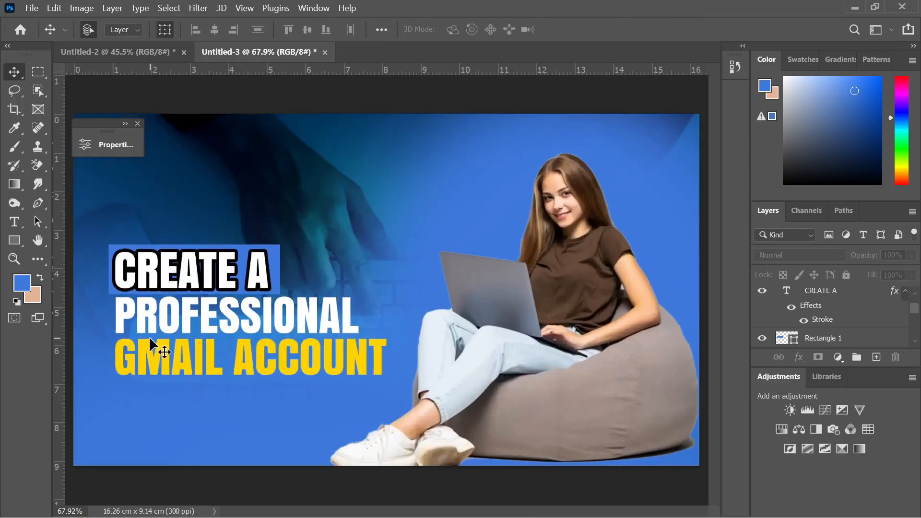
Step: Recolor the rectangle behind CREATE A to yellow ffd200, sampled from the GMAIL ACCOUNT text
{"action": "left_click", "coordinate": [279, 250]}
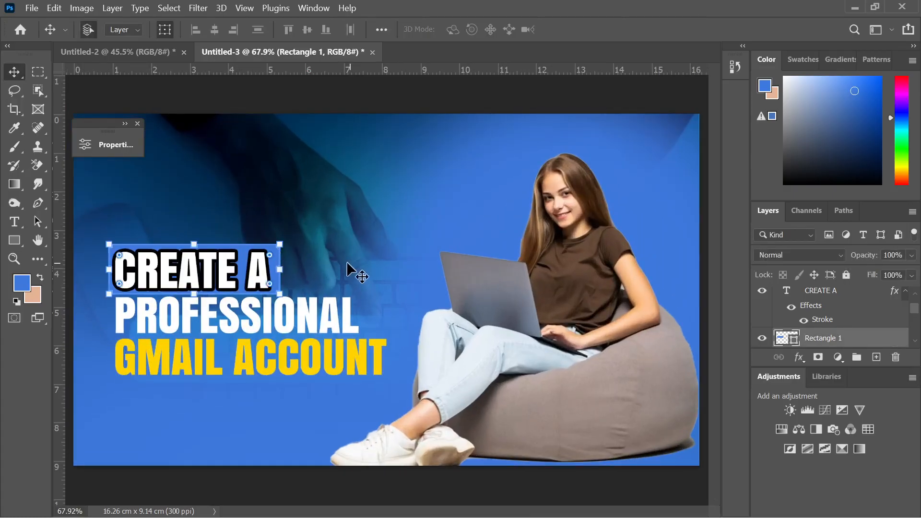
{"action": "double_click", "coordinate": [794, 339]}
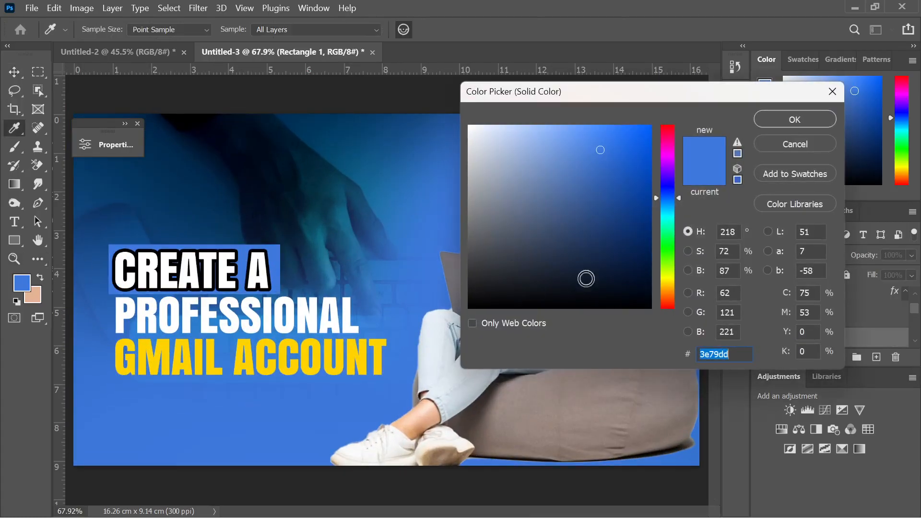
{"action": "left_click", "coordinate": [354, 356]}
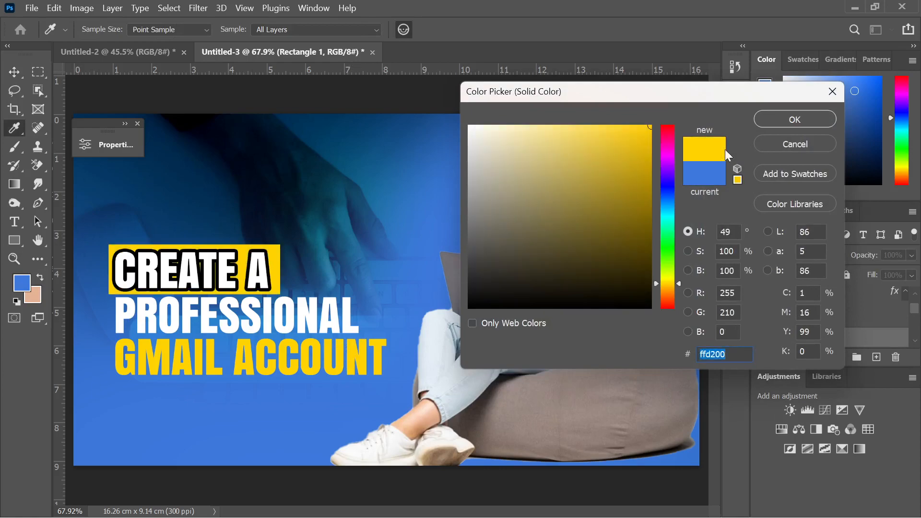
{"action": "left_click", "coordinate": [795, 120]}
{"action": "scroll", "coordinate": [490, 182], "scroll_direction": "down", "scroll_amount": 4}
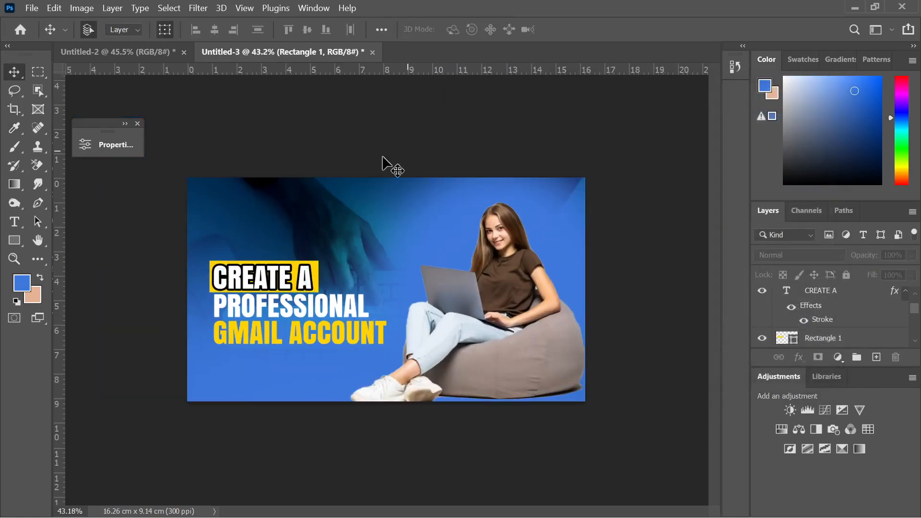
Step: Draw a blue rectangle about 785 x 134 px over the PROFESSIONAL line, remove its stroke and deselect it
{"action": "scroll", "coordinate": [134, 336], "scroll_direction": "up", "scroll_amount": 2}
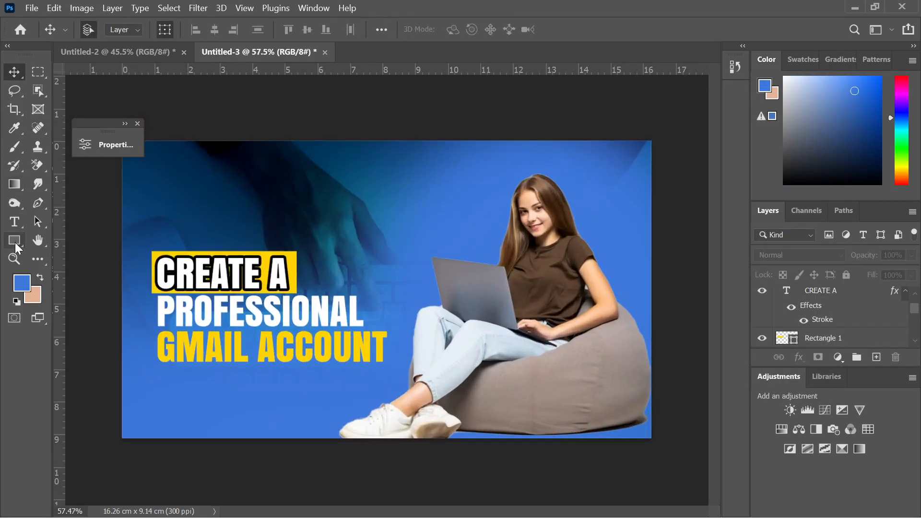
{"action": "left_click", "coordinate": [15, 240]}
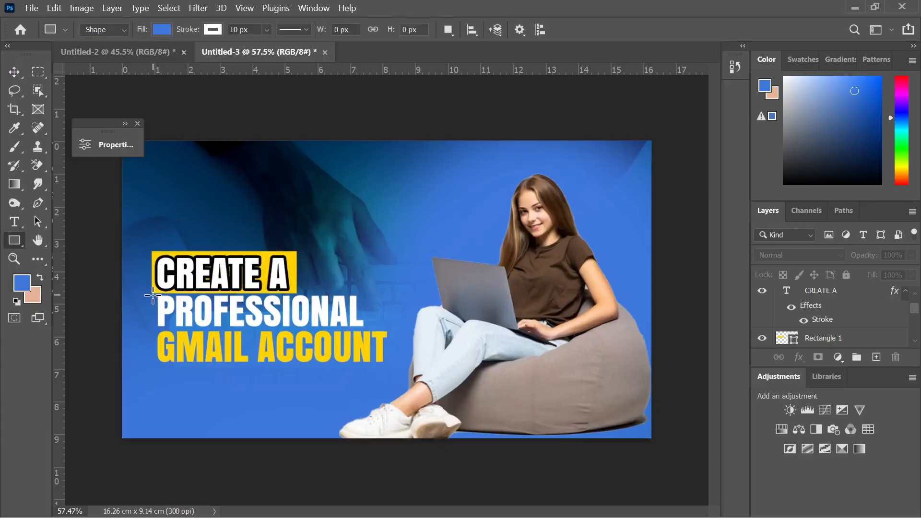
{"action": "left_click_drag", "start_coordinate": [152, 294], "coordinate": [369, 331]}
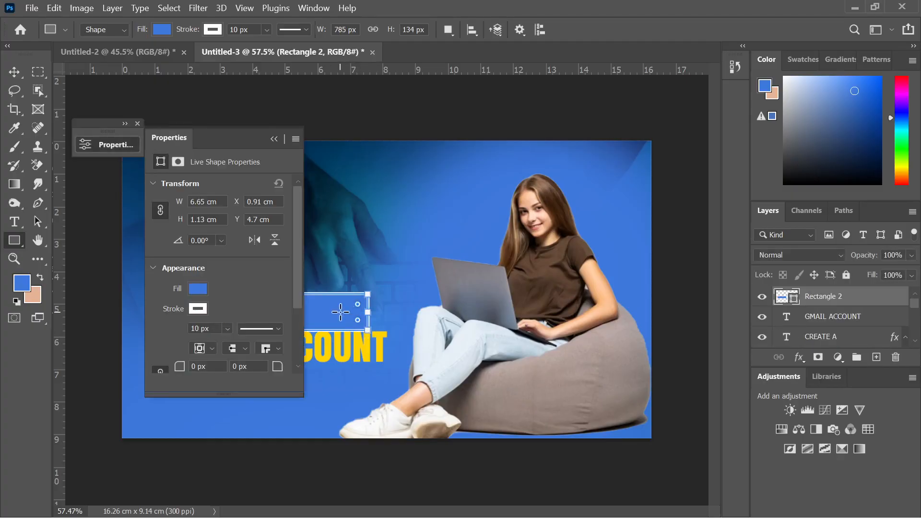
{"action": "left_click", "coordinate": [212, 30]}
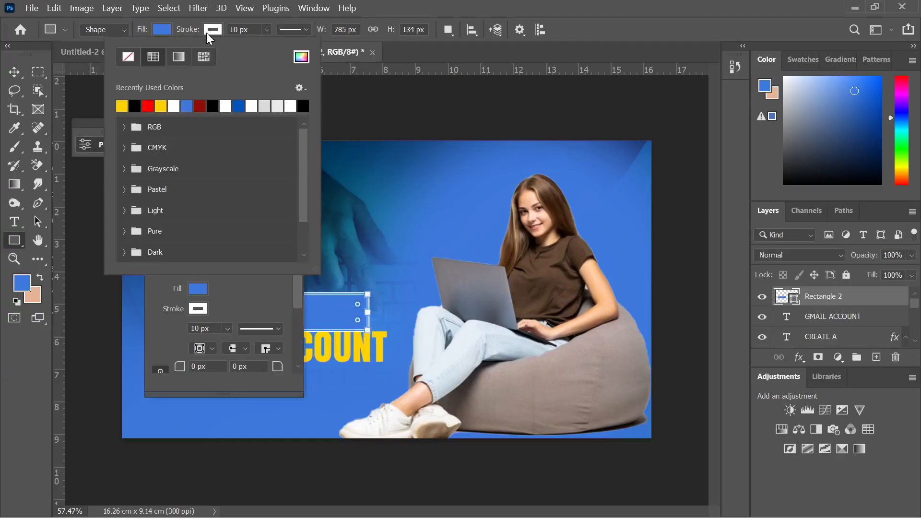
{"action": "left_click", "coordinate": [125, 57]}
{"action": "left_click", "coordinate": [404, 123]}
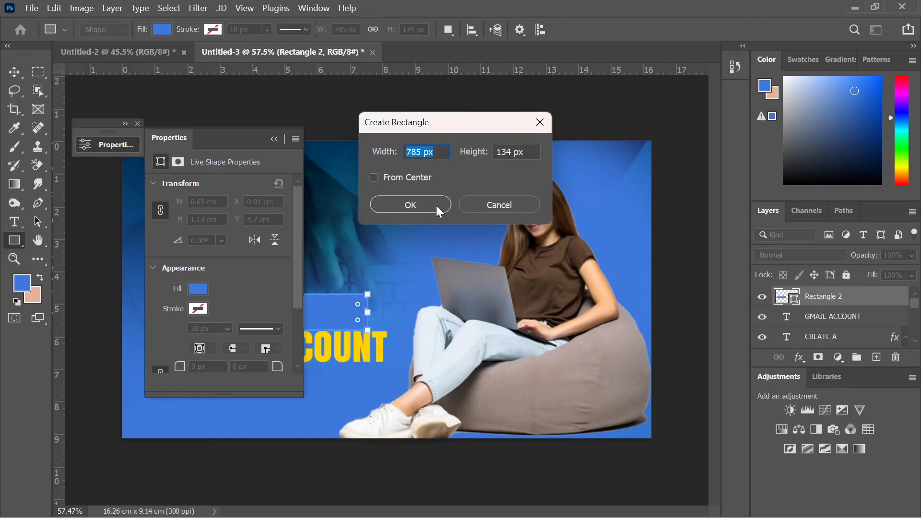
{"action": "left_click", "coordinate": [470, 201]}
{"action": "left_click", "coordinate": [14, 72]}
{"action": "left_click", "coordinate": [121, 94]}
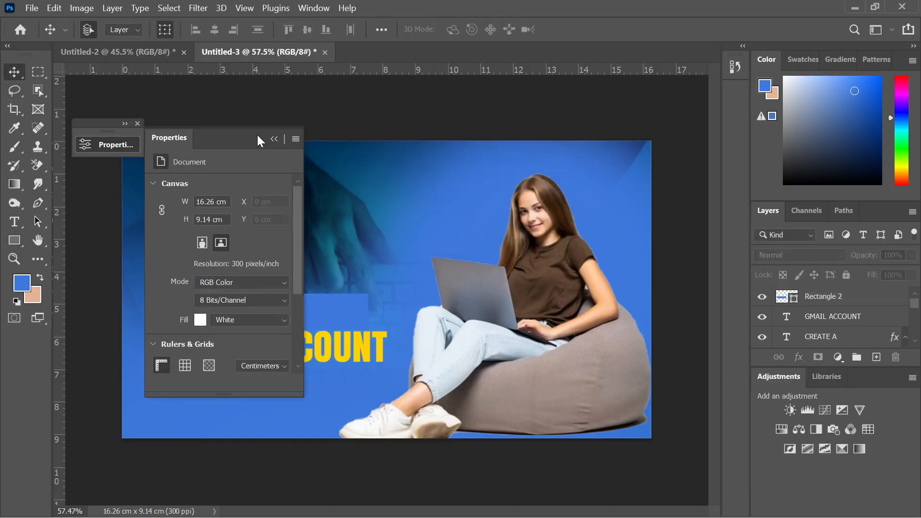
{"action": "left_click", "coordinate": [274, 139]}
Step: Move the PROFESSIONAL line's blue rectangle layer directly below the GMAIL ACCOUNT text layer
{"action": "left_click", "coordinate": [359, 302]}
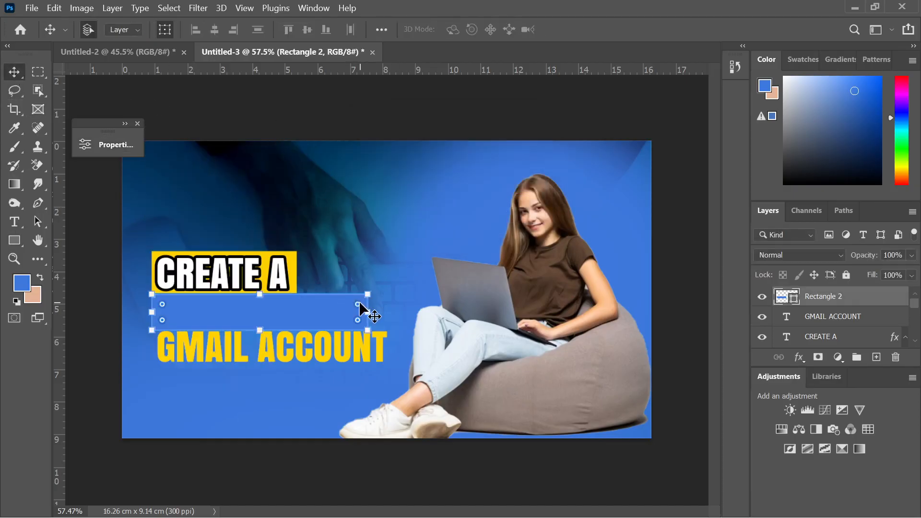
{"action": "left_click_drag", "start_coordinate": [837, 302], "coordinate": [843, 326]}
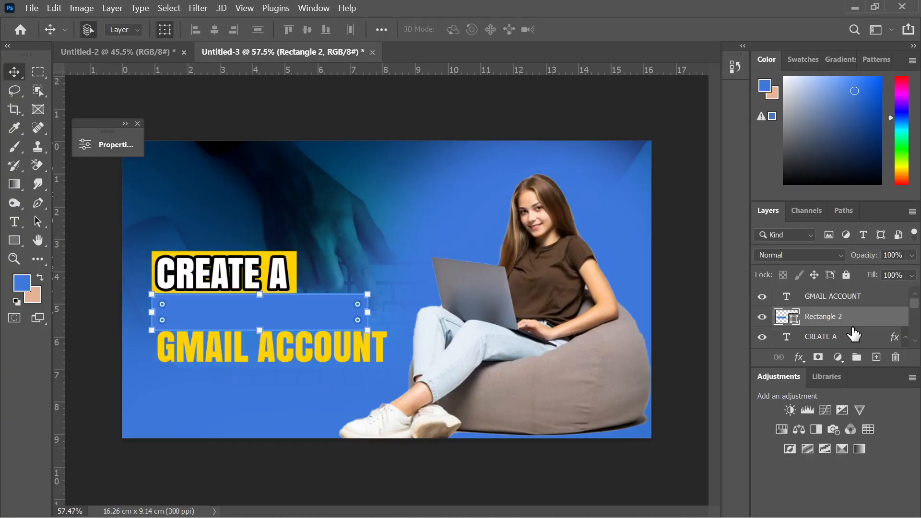
{"action": "left_click_drag", "start_coordinate": [848, 319], "coordinate": [845, 332]}
{"action": "scroll", "coordinate": [851, 327], "scroll_direction": "down", "scroll_amount": 1}
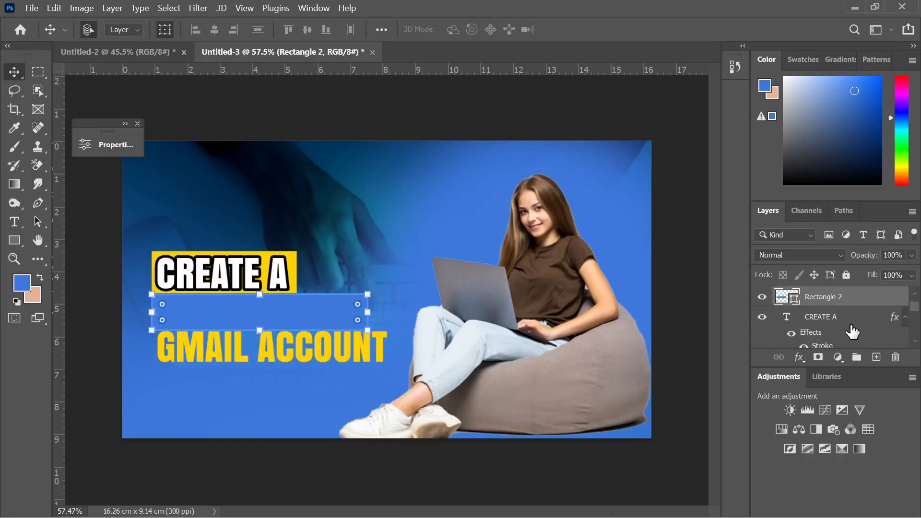
Step: Try the new blue rectangle's layer below the yellow rectangle's layer, and return it directly above CREATE A
{"action": "key", "text": "ctrl+bracketleft"}
{"action": "key", "text": "ctrl+bracketleft"}
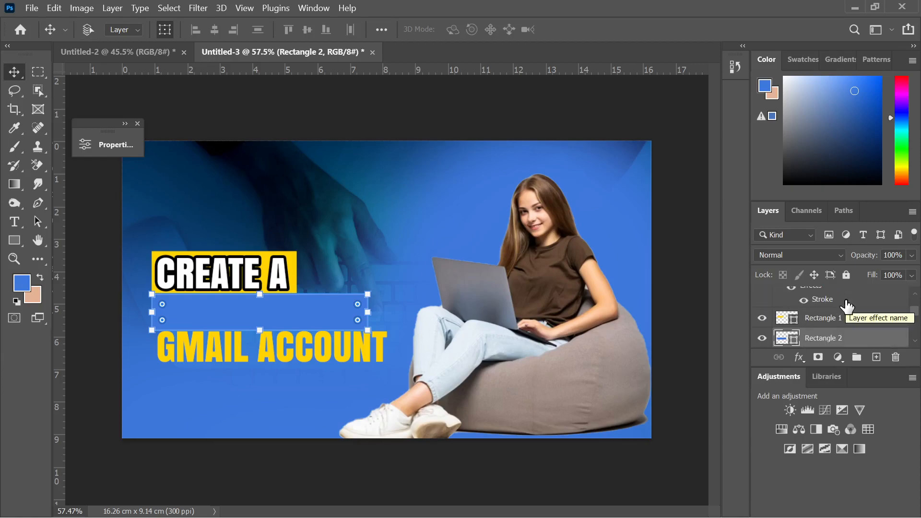
{"action": "key", "text": "ctrl+bracketright"}
{"action": "key", "text": "ctrl+bracketright"}
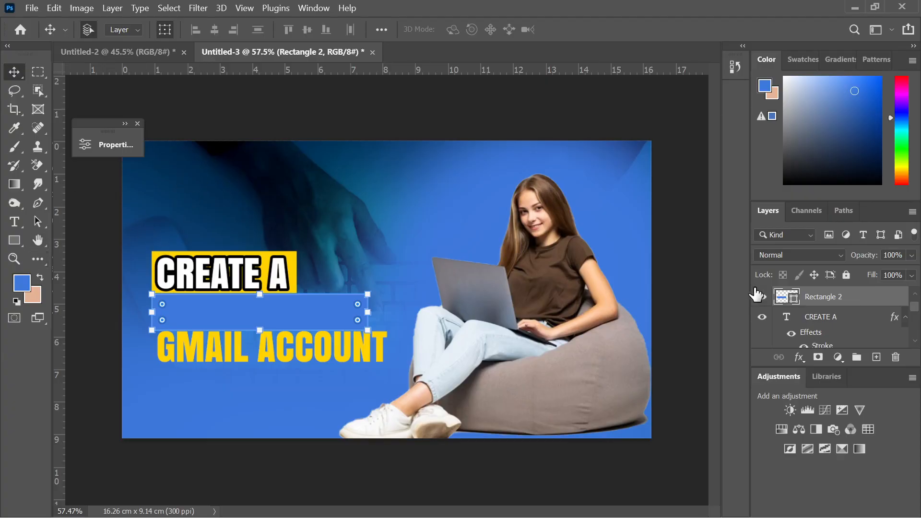
Step: Move the PROFESSIONAL line's blue rectangle layer directly below the PROFESSIONAL text layer and deselect it
{"action": "double_click", "coordinate": [794, 297]}
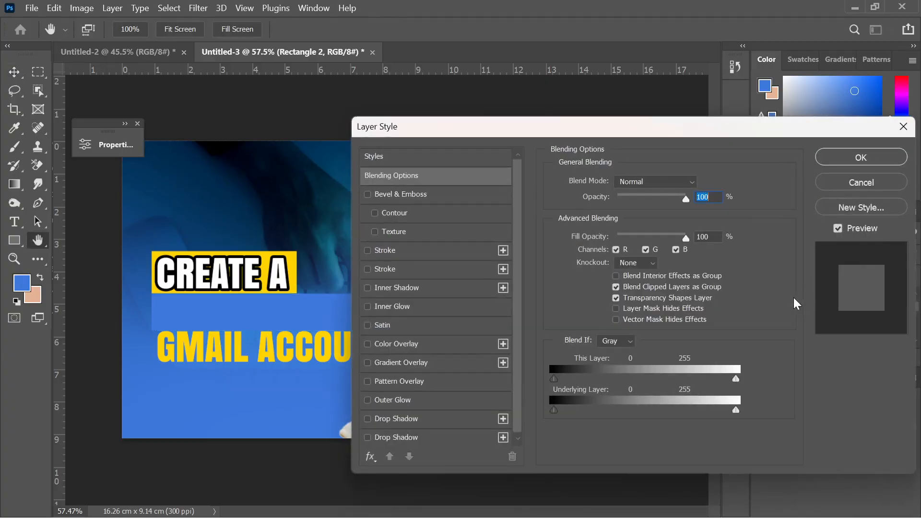
{"action": "left_click", "coordinate": [863, 184]}
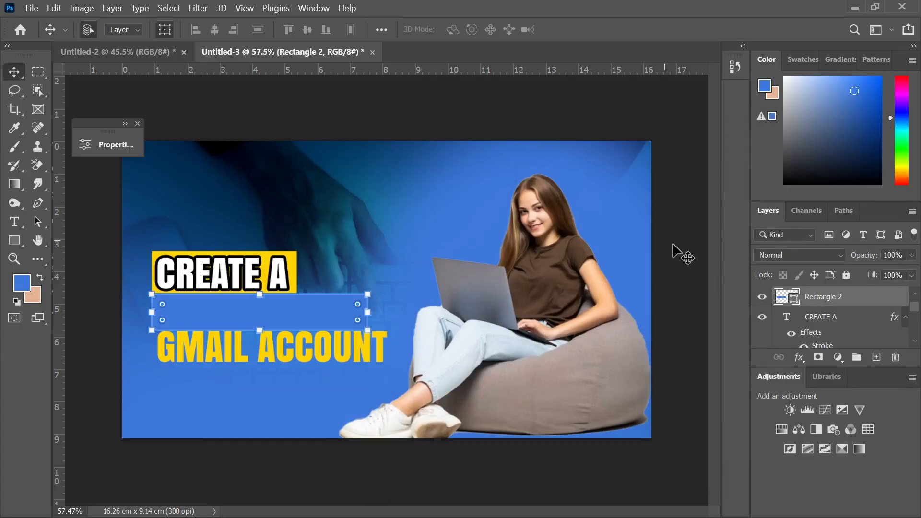
{"action": "scroll", "coordinate": [835, 324], "scroll_direction": "down", "scroll_amount": 2}
{"action": "scroll", "coordinate": [843, 324], "scroll_direction": "up", "scroll_amount": 1}
{"action": "scroll", "coordinate": [843, 325], "scroll_direction": "down", "scroll_amount": 2}
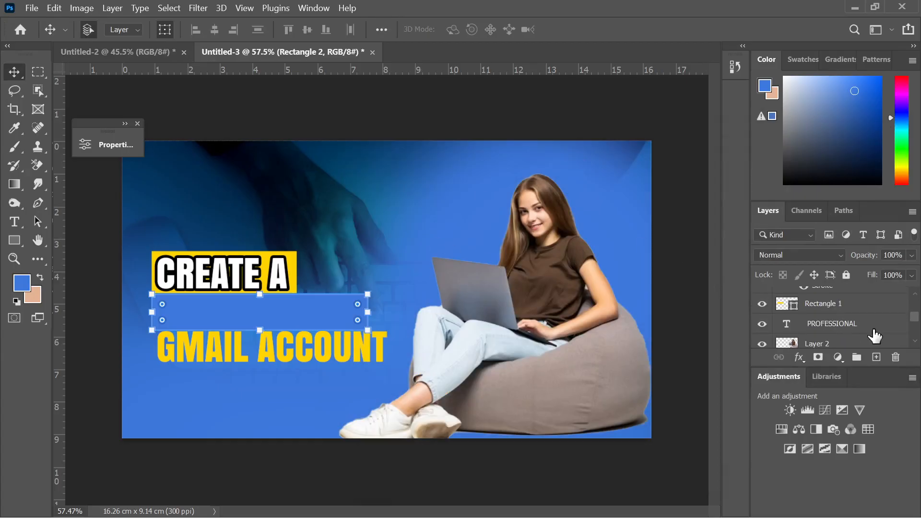
{"action": "key", "text": "ctrl+bracketleft"}
{"action": "key", "text": "ctrl+bracketleft"}
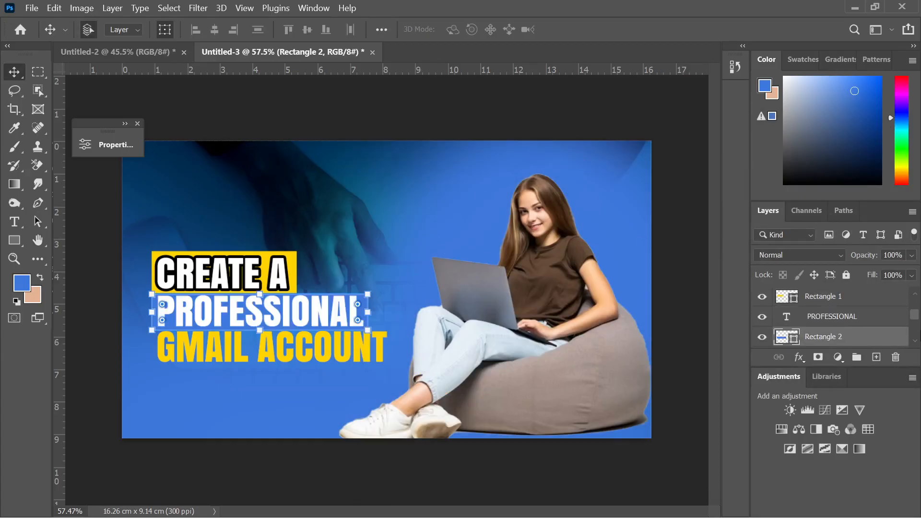
{"action": "left_click", "coordinate": [393, 127]}
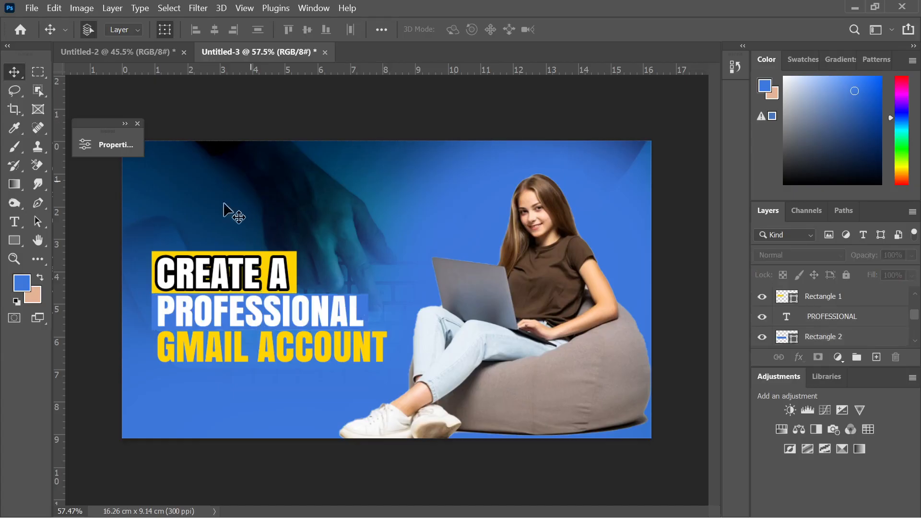
Step: Recolor the rectangle behind the PROFESSIONAL line to dark slate 242931
{"action": "left_click", "coordinate": [364, 312]}
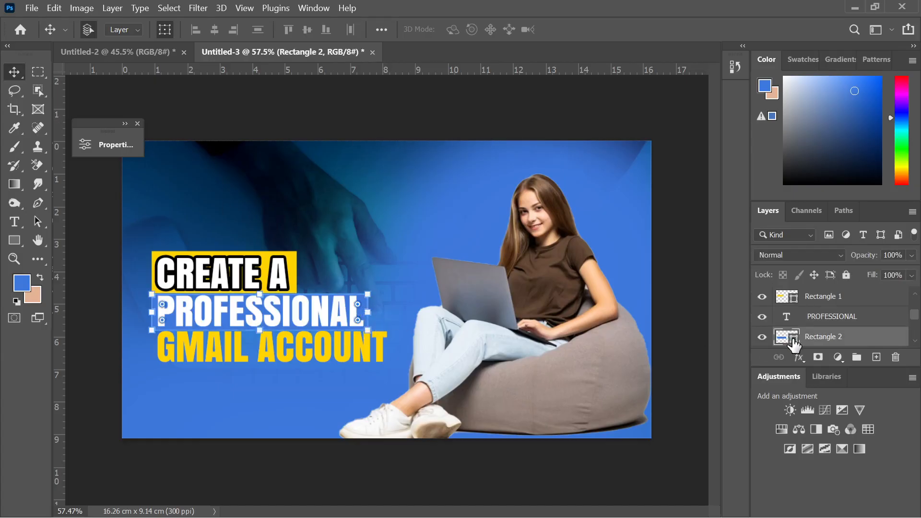
{"action": "double_click", "coordinate": [792, 338]}
{"action": "left_click_drag", "start_coordinate": [553, 270], "coordinate": [518, 274]}
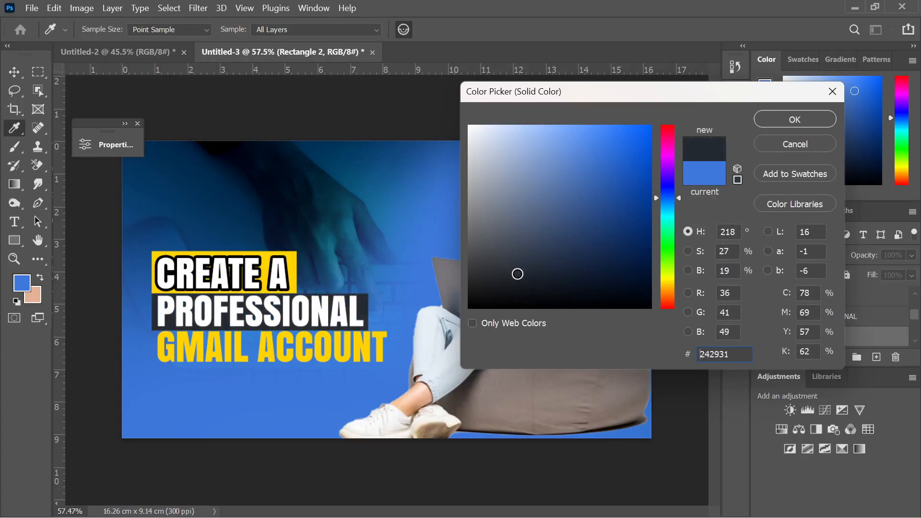
{"action": "left_click", "coordinate": [794, 119]}
{"action": "key", "text": "v"}
{"action": "scroll", "coordinate": [175, 372], "scroll_direction": "up", "scroll_amount": 3}
{"action": "scroll", "coordinate": [156, 339], "scroll_direction": "up", "scroll_amount": 2}
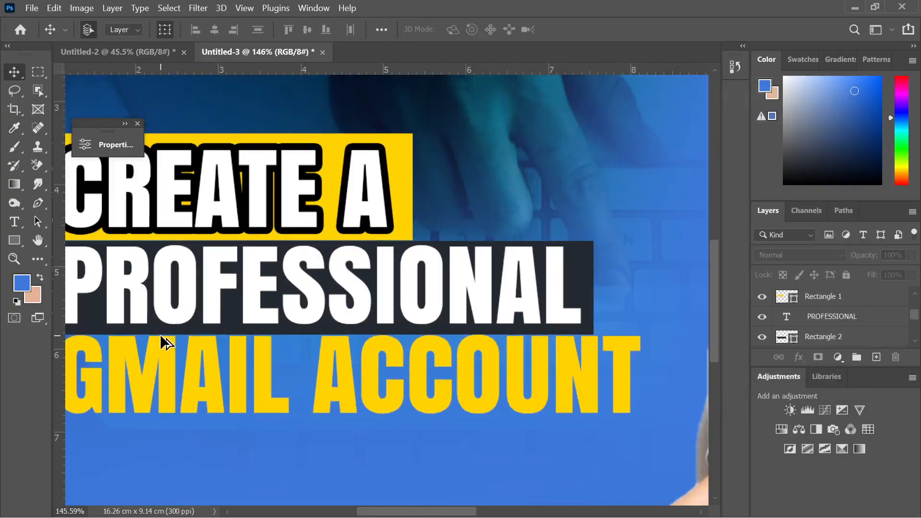
{"action": "scroll", "coordinate": [488, 382], "scroll_direction": "down", "scroll_amount": 5}
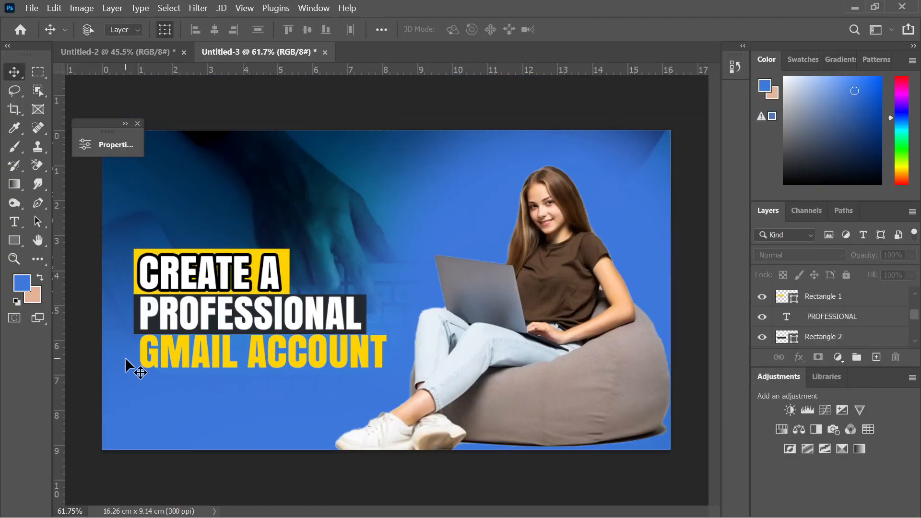
Step: Draw a blue rectangle about 870 x 154 px over the GMAIL ACCOUNT line
{"action": "left_click", "coordinate": [229, 365]}
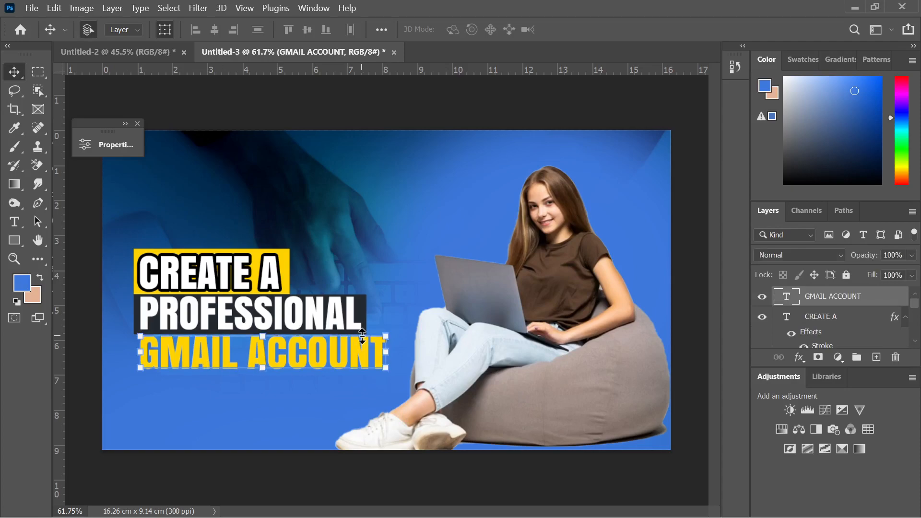
{"action": "left_click", "coordinate": [397, 117]}
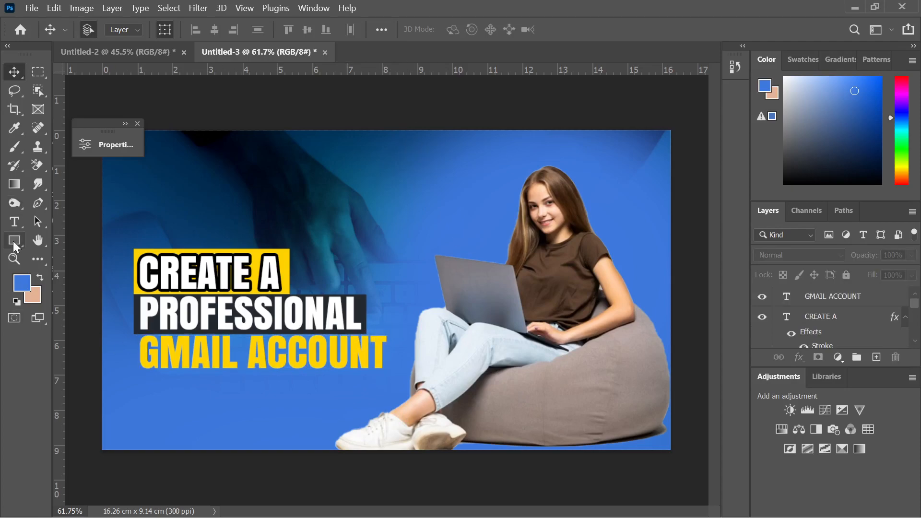
{"action": "left_click", "coordinate": [14, 240]}
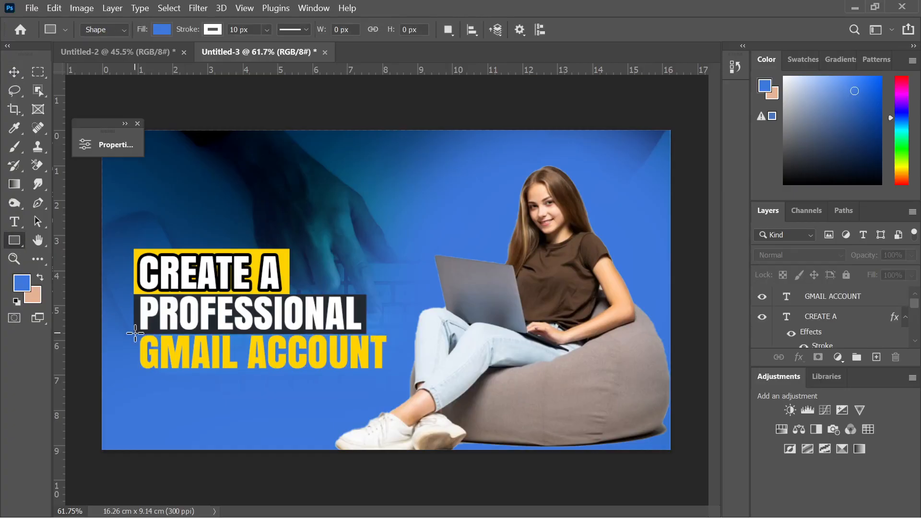
{"action": "left_click_drag", "start_coordinate": [135, 332], "coordinate": [392, 378]}
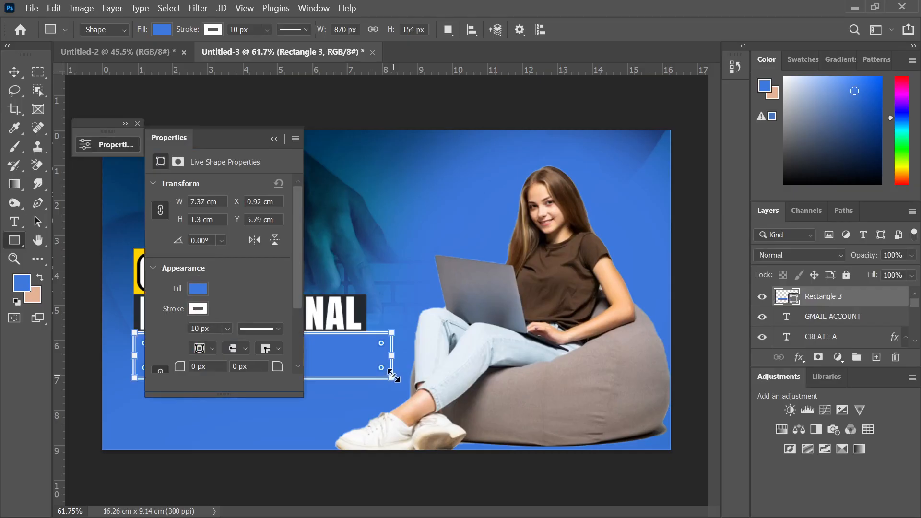
{"action": "left_click", "coordinate": [274, 139]}
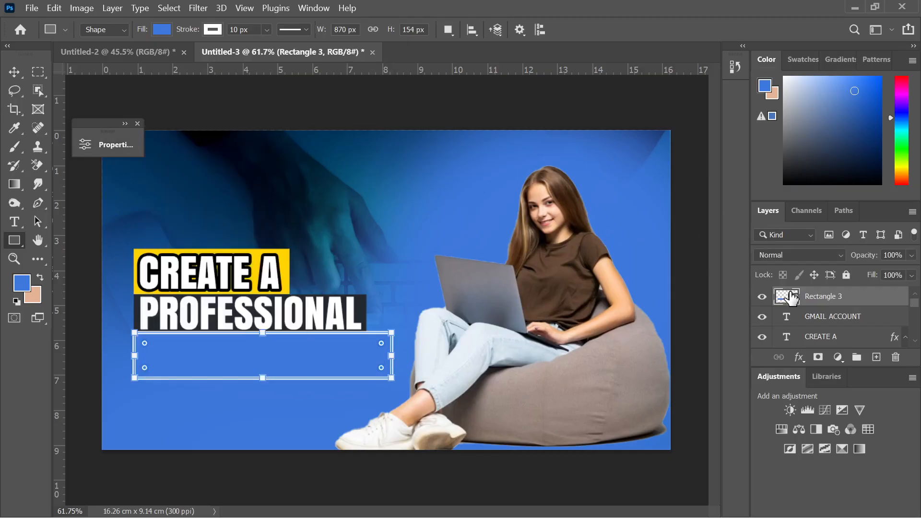
Step: Remove the stroke from the blue rectangle covering the third headline line, leaving only its fill
{"action": "left_click", "coordinate": [213, 30]}
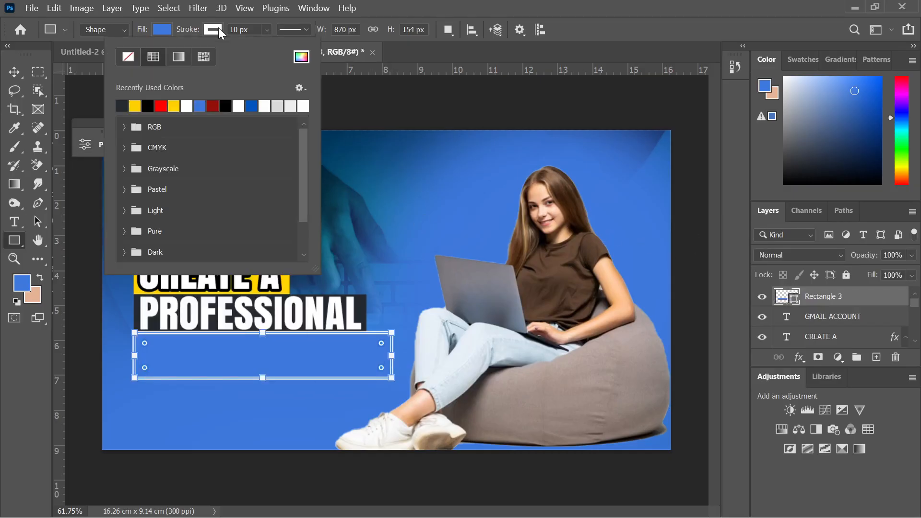
{"action": "left_click", "coordinate": [125, 58]}
{"action": "left_click", "coordinate": [400, 102]}
{"action": "left_click", "coordinate": [400, 103]}
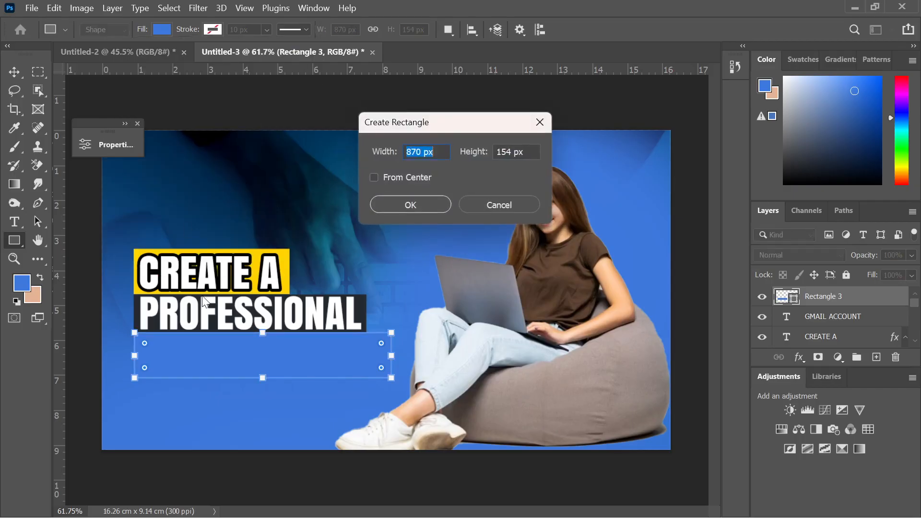
{"action": "left_click", "coordinate": [470, 207]}
Step: Move the Rectangle 3 layer below the GMAIL ACCOUNT and PROFESSIONAL text layers, directly above Rectangle 2
{"action": "key", "text": "v"}
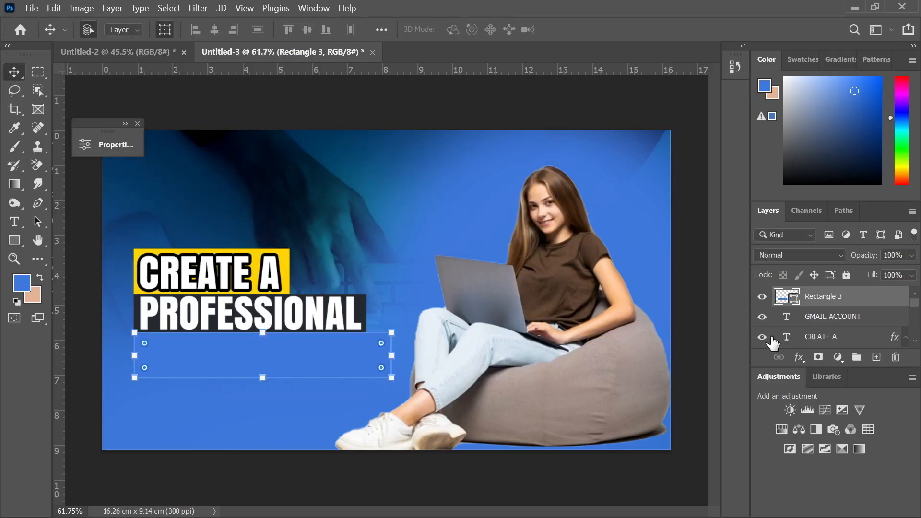
{"action": "left_click_drag", "start_coordinate": [812, 302], "coordinate": [811, 324]}
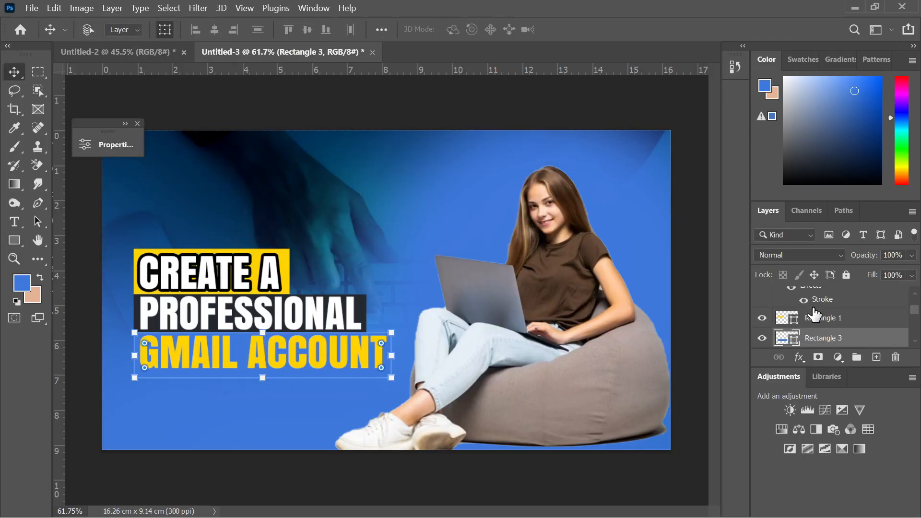
{"action": "key", "text": "ctrl+bracketleft"}
{"action": "key", "text": "ctrl+bracketleft"}
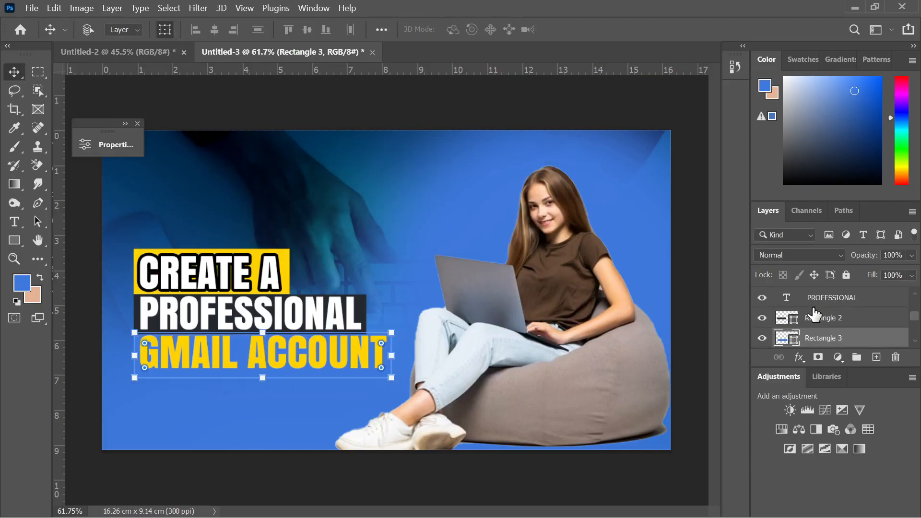
{"action": "left_click_drag", "start_coordinate": [814, 314], "coordinate": [815, 315]}
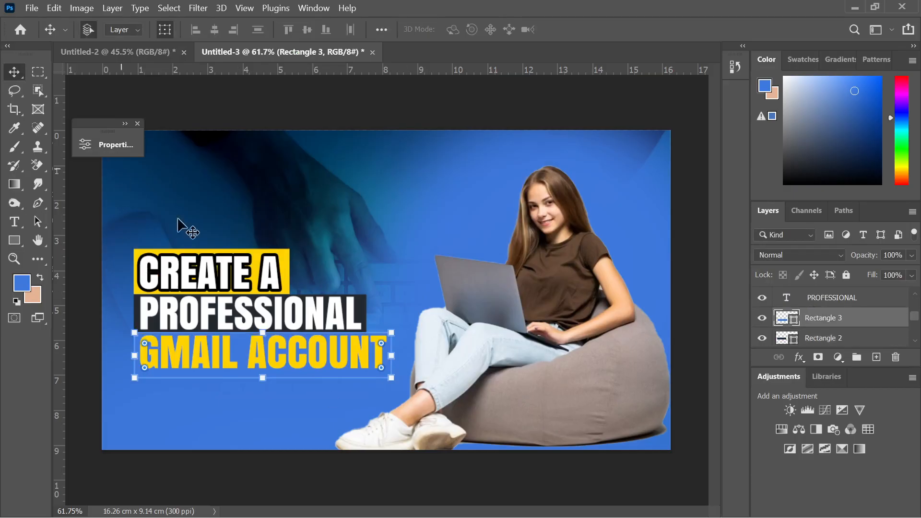
Step: Recolour the rectangle behind GMAIL ACCOUNT to near-black after trying white, red and blue fills
{"action": "double_click", "coordinate": [792, 320]}
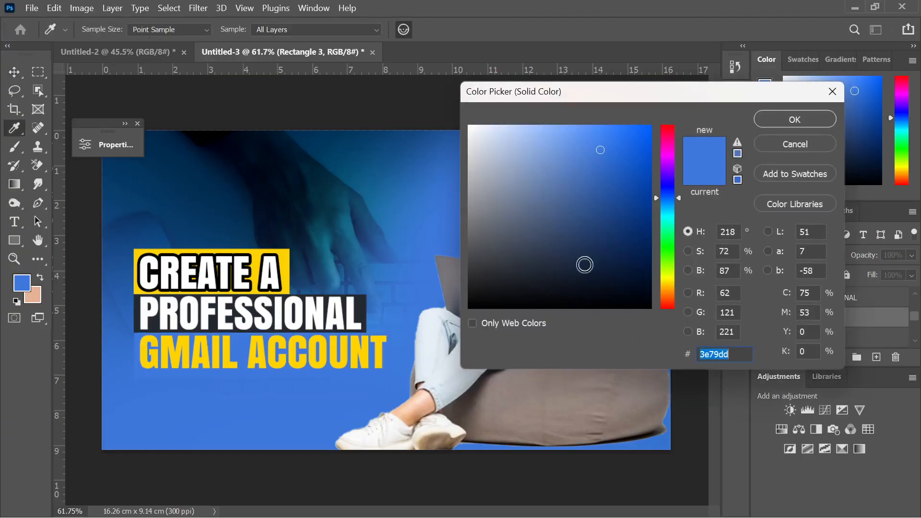
{"action": "left_click", "coordinate": [279, 260]}
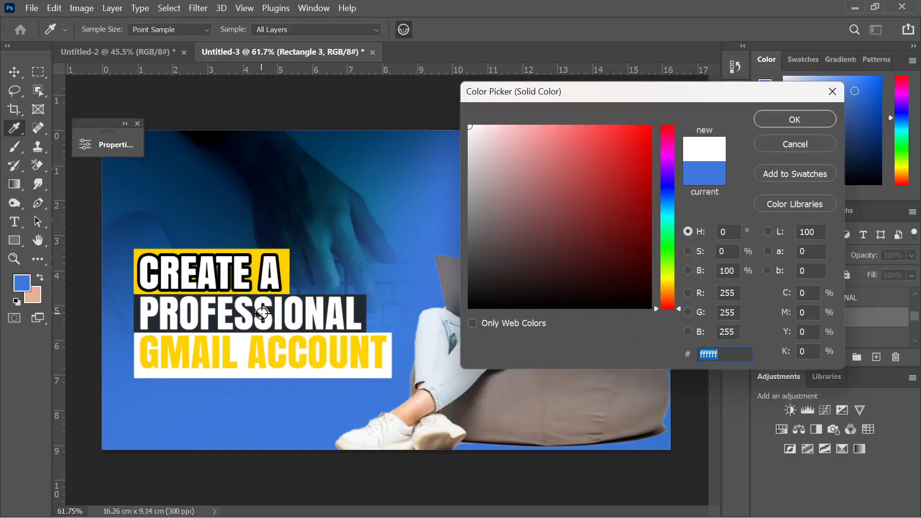
{"action": "left_click_drag", "start_coordinate": [528, 202], "coordinate": [396, 100]}
{"action": "left_click", "coordinate": [508, 196]}
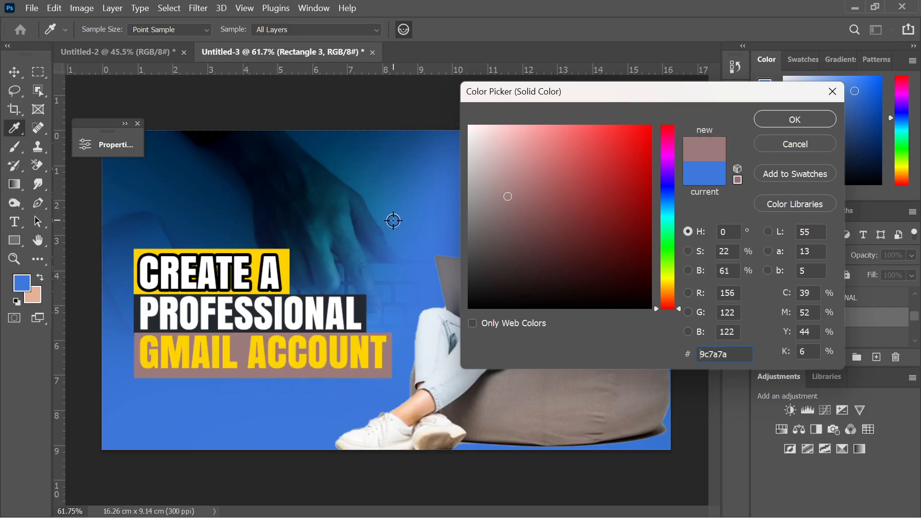
{"action": "left_click", "coordinate": [393, 220]}
{"action": "left_click", "coordinate": [670, 129]}
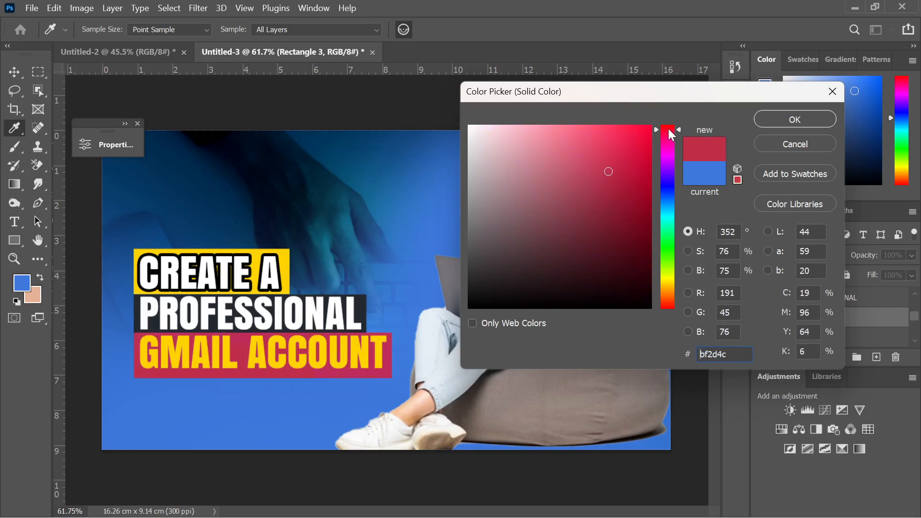
{"action": "left_click", "coordinate": [652, 122]}
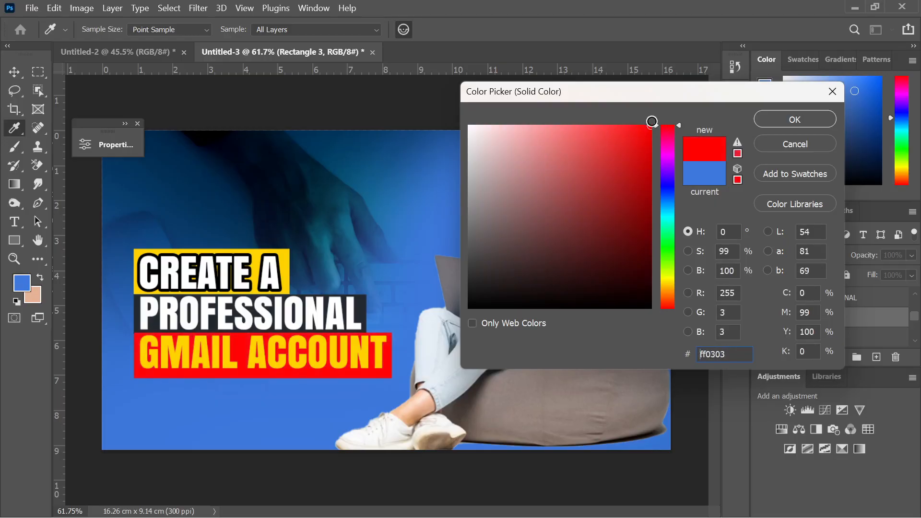
{"action": "mouse_move", "coordinate": [652, 121]}
{"action": "left_mouse_down"}
{"action": "mouse_move", "coordinate": [675, 158]}
{"action": "mouse_move", "coordinate": [715, 173]}
{"action": "left_mouse_up"}
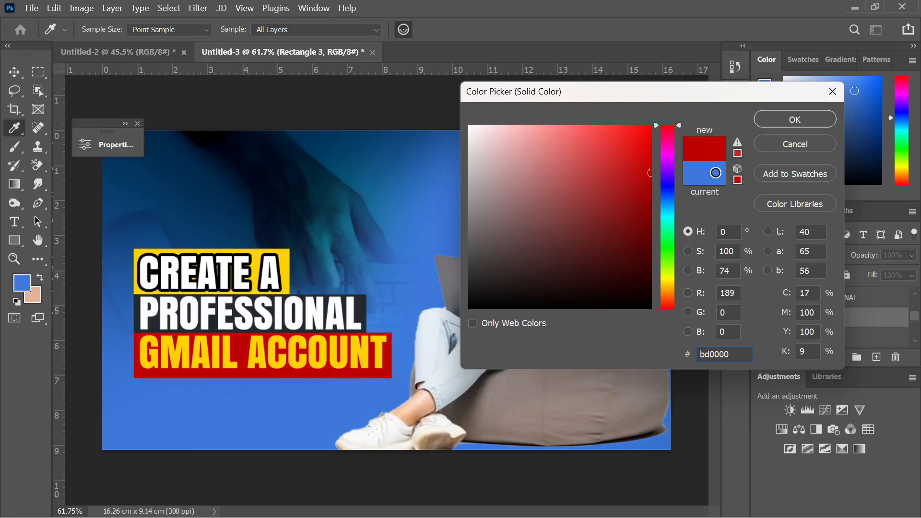
{"action": "left_click", "coordinate": [668, 253]}
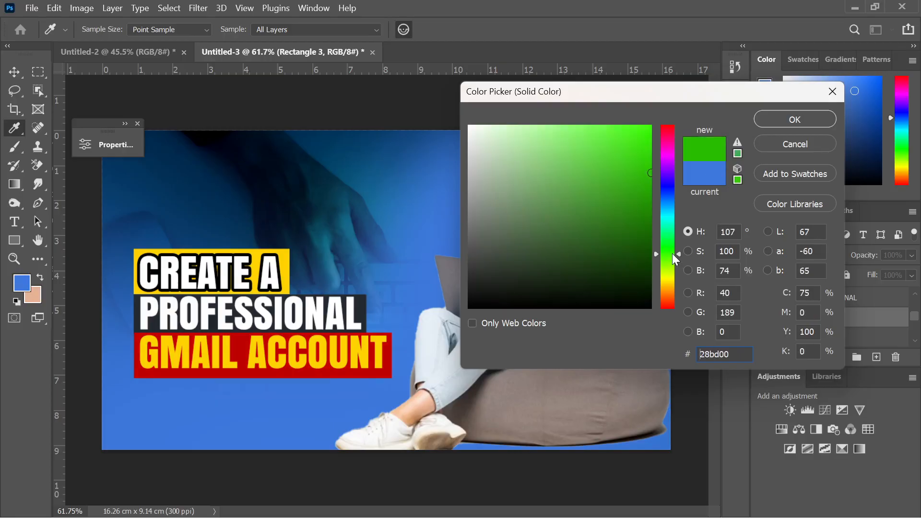
{"action": "left_click", "coordinate": [423, 195]}
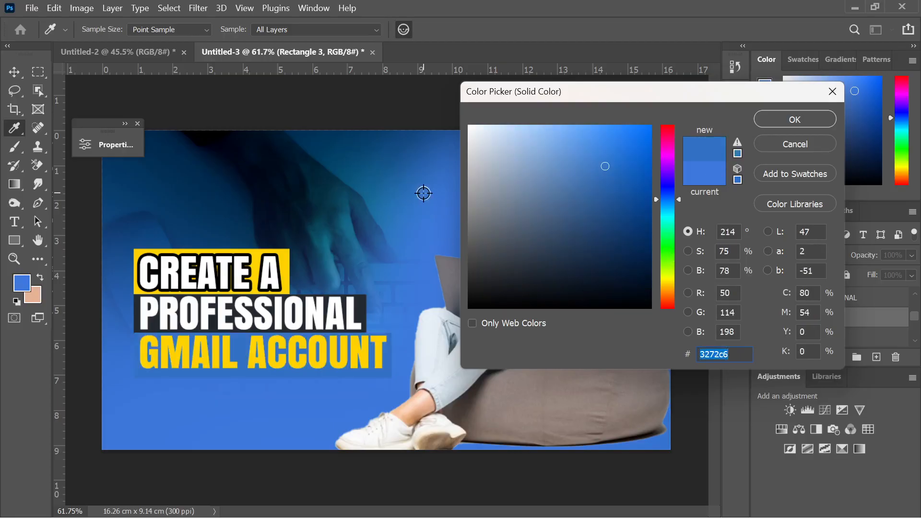
{"action": "left_click", "coordinate": [474, 293]}
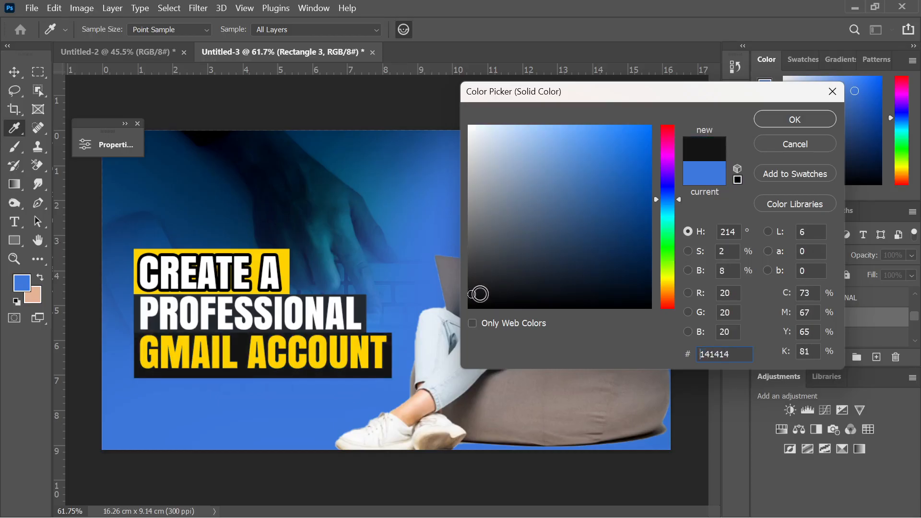
{"action": "left_click_drag", "start_coordinate": [473, 294], "coordinate": [457, 298]}
{"action": "left_click", "coordinate": [794, 118]}
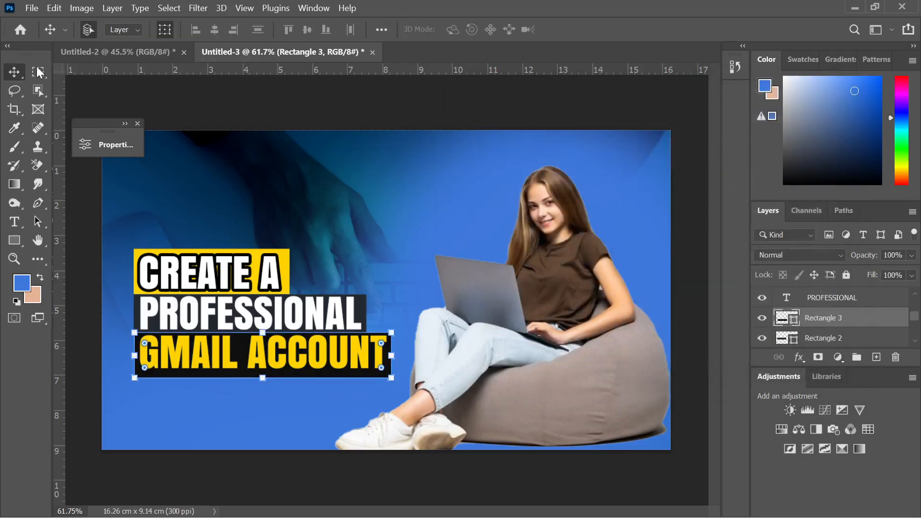
{"action": "left_click", "coordinate": [156, 86]}
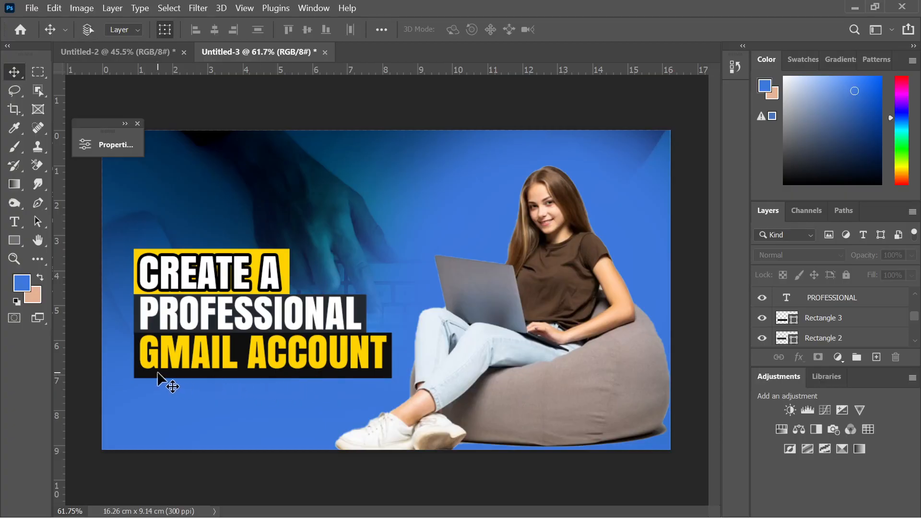
Step: Nudge the GMAIL ACCOUNT text and its black rectangle down together to leave a thin gap below the PROFESSIONAL bar
{"action": "scroll", "coordinate": [158, 373], "scroll_direction": "up", "scroll_amount": 1}
{"action": "left_click", "coordinate": [411, 384]}
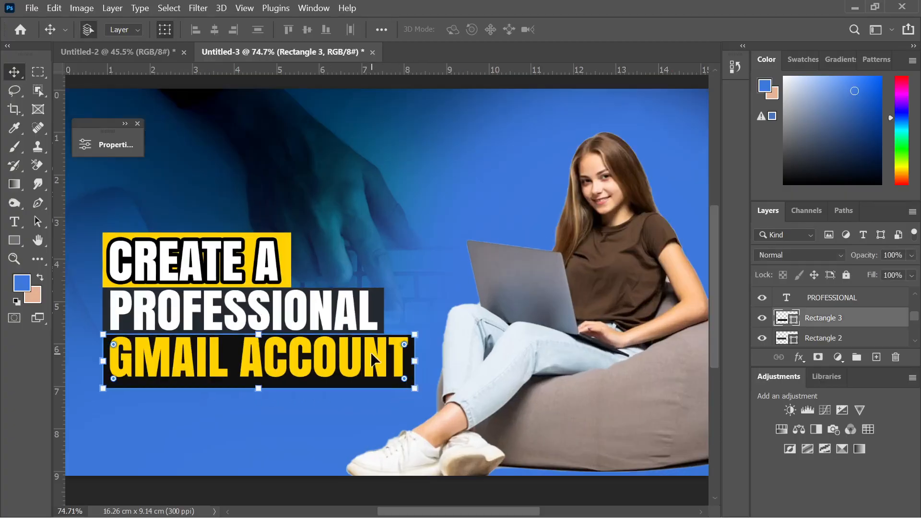
{"action": "left_click", "coordinate": [372, 353], "text": "shift"}
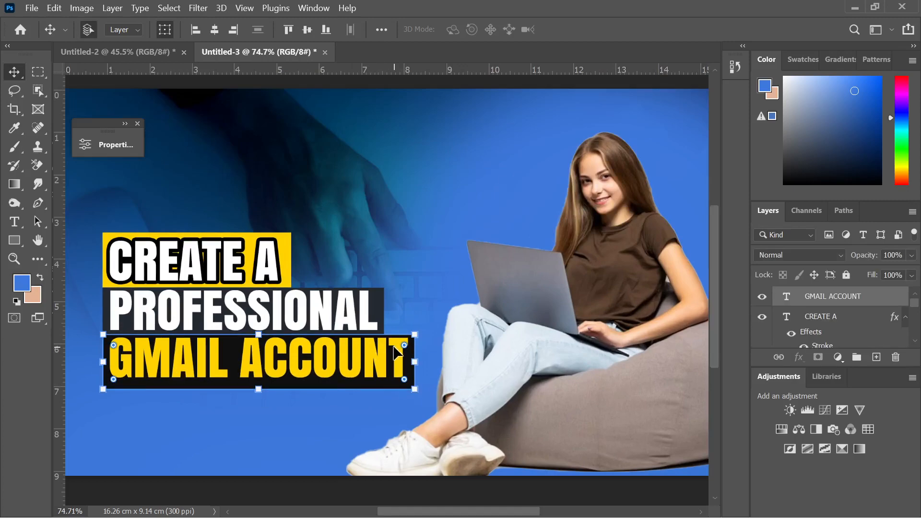
{"action": "key", "text": "Down"}
{"action": "key", "text": "Down"}
{"action": "key", "text": "Down"}
{"action": "key", "text": "Down"}
{"action": "key", "text": "Down"}
{"action": "key", "text": "Down"}
{"action": "key", "text": "Down"}
{"action": "key", "text": "Down"}
{"action": "scroll", "coordinate": [350, 235], "scroll_direction": "up", "scroll_amount": 3}
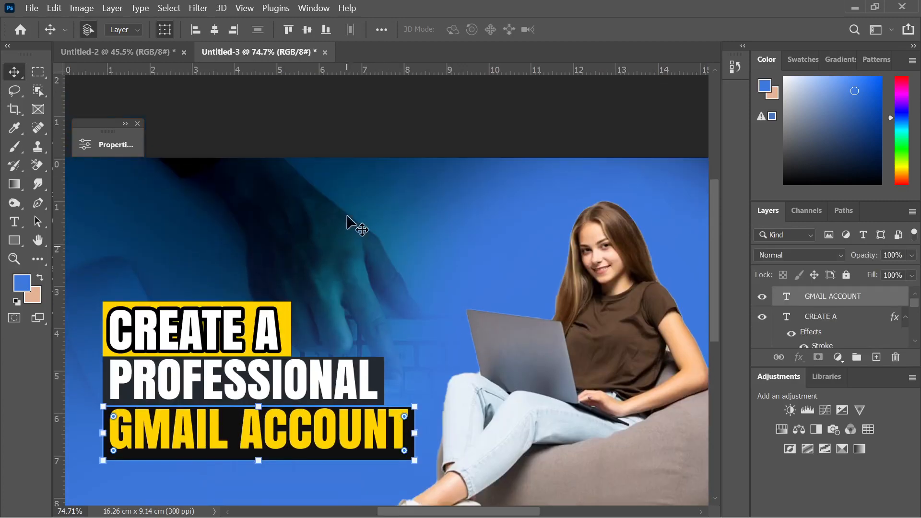
{"action": "left_click", "coordinate": [350, 150]}
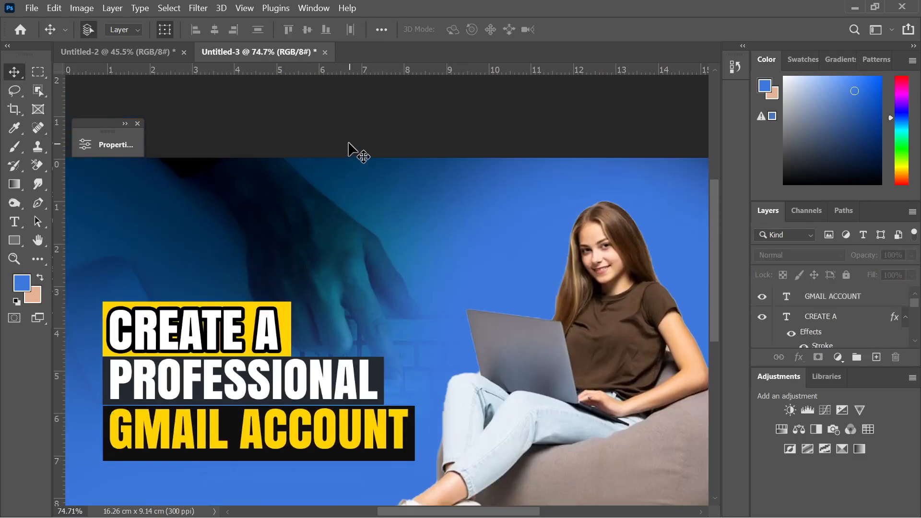
Step: Nudge the GMAIL ACCOUNT and PROFESSIONAL texts slightly down to centre them within their background rectangles
{"action": "left_click", "coordinate": [388, 436]}
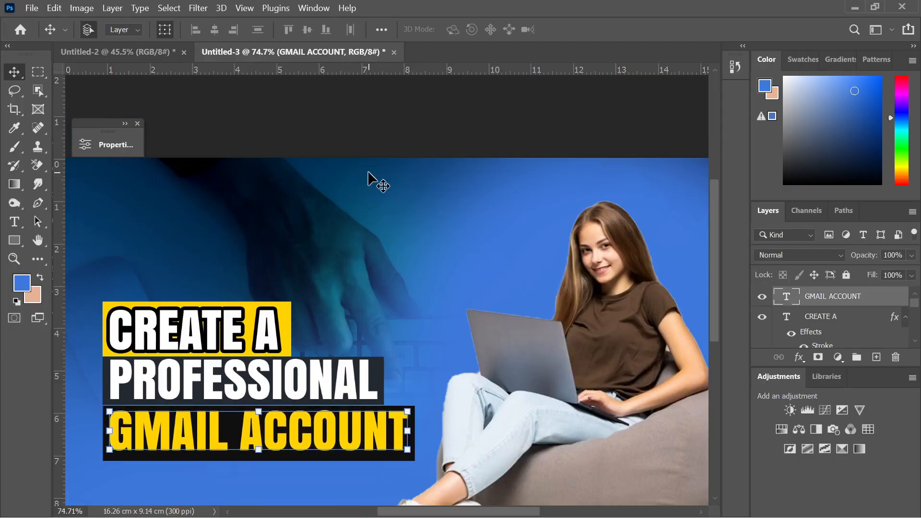
{"action": "left_click", "coordinate": [376, 139]}
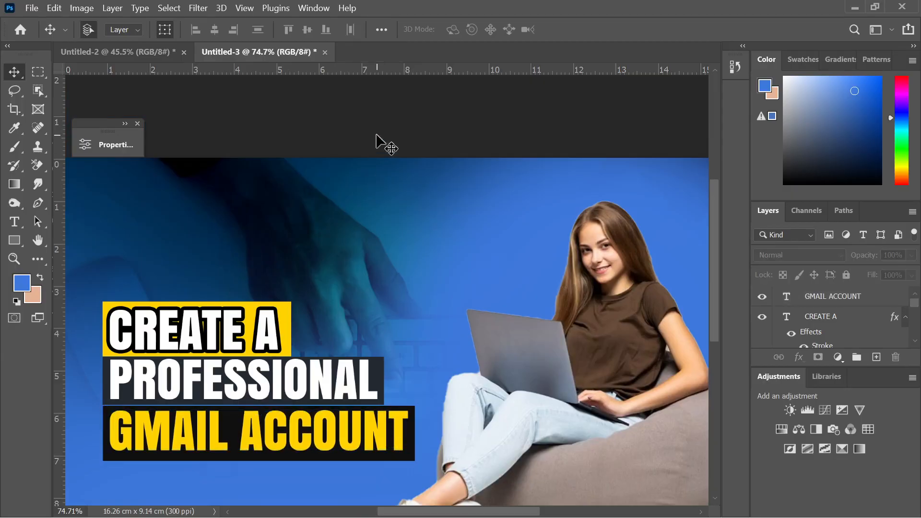
{"action": "left_click", "coordinate": [288, 426]}
{"action": "left_click", "coordinate": [390, 134]}
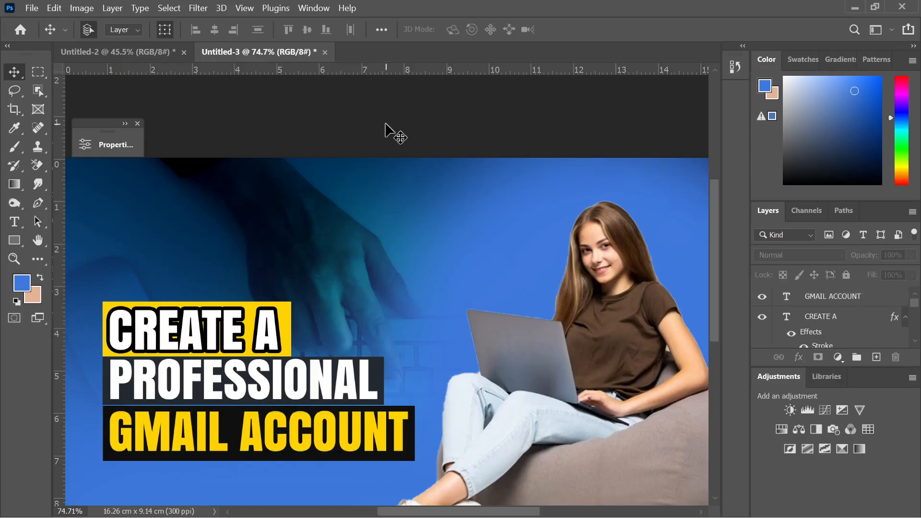
{"action": "left_click", "coordinate": [266, 392]}
{"action": "left_click", "coordinate": [335, 118]}
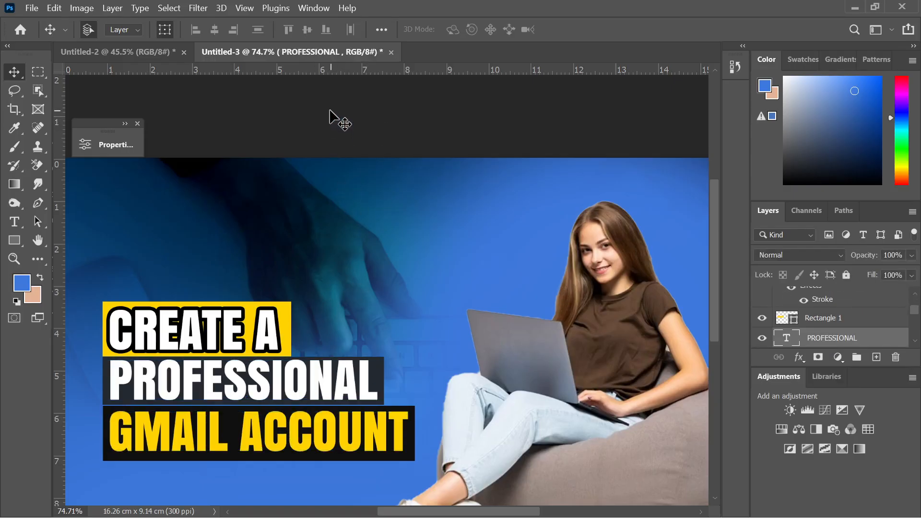
{"action": "scroll", "coordinate": [416, 337], "scroll_direction": "down", "scroll_amount": 3}
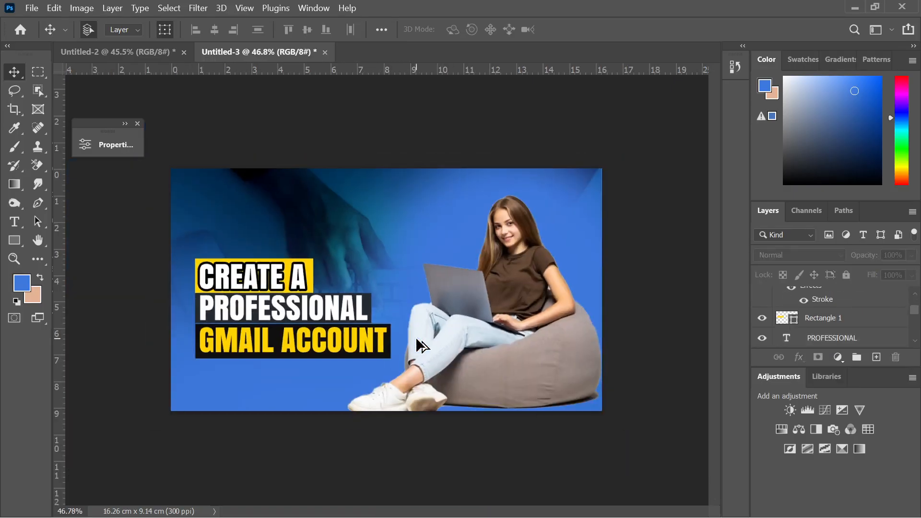
Step: Nudge the black rectangle behind GMAIL ACCOUNT up slightly towards the PROFESSIONAL bar
{"action": "scroll", "coordinate": [240, 375], "scroll_direction": "up", "scroll_amount": 4}
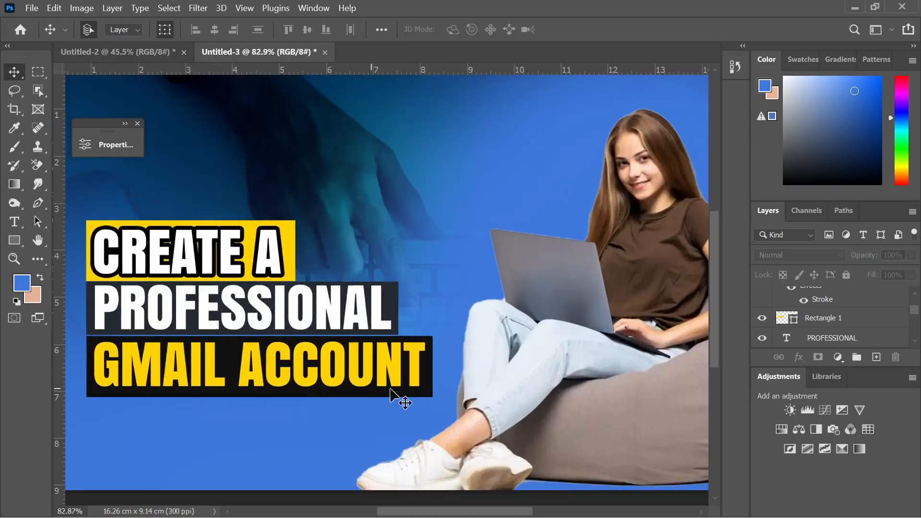
{"action": "left_click", "coordinate": [421, 392]}
{"action": "key", "text": "Up"}
{"action": "key", "text": "Up"}
{"action": "key", "text": "Up"}
{"action": "key", "text": "Up"}
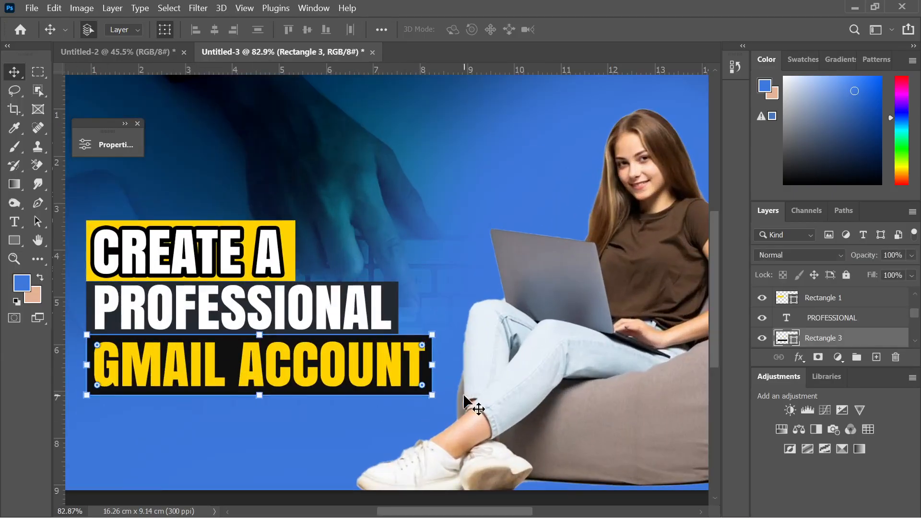
{"action": "scroll", "coordinate": [460, 398], "scroll_direction": "down", "scroll_amount": 3}
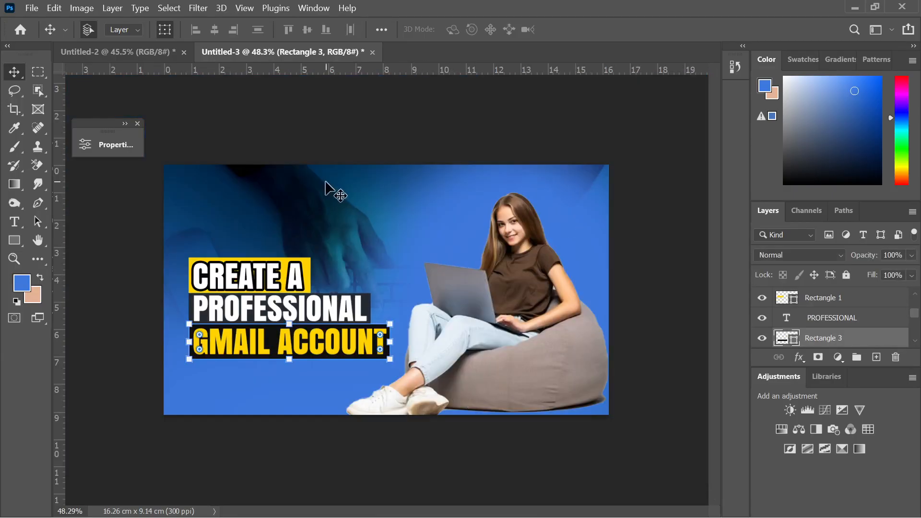
{"action": "left_click", "coordinate": [320, 136]}
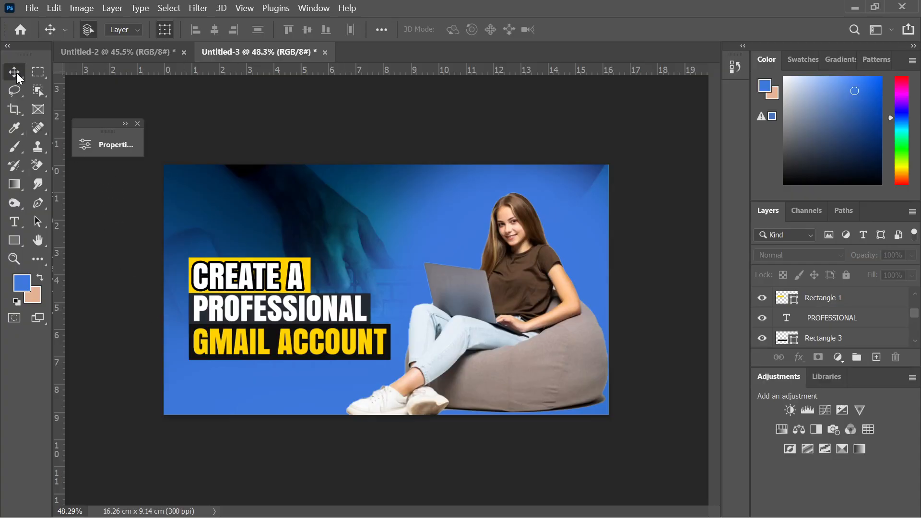
Step: Enlarge and skew the three headline lines together with their bars, using about 109% width, 107% height and -6.88° vertical skew
{"action": "scroll", "coordinate": [823, 313], "scroll_direction": "up", "scroll_amount": 3}
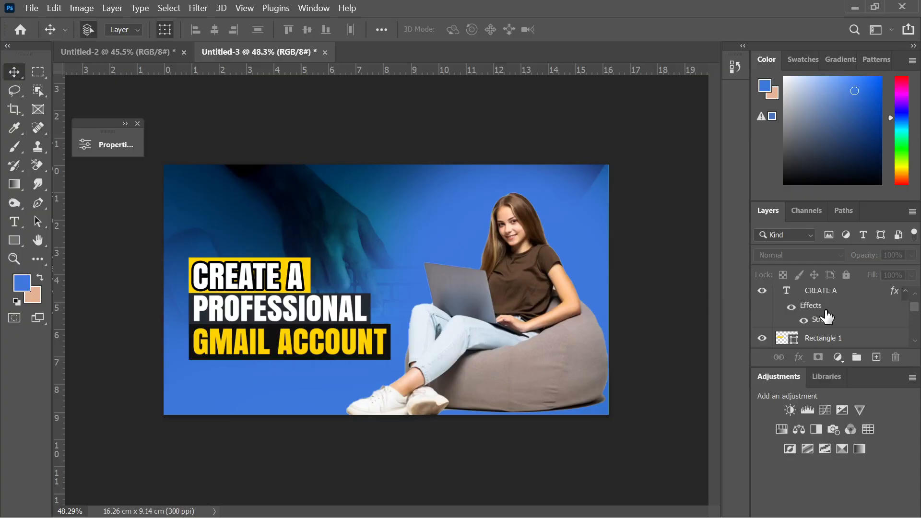
{"action": "left_click", "coordinate": [835, 298]}
{"action": "scroll", "coordinate": [840, 312], "scroll_direction": "down", "scroll_amount": 4}
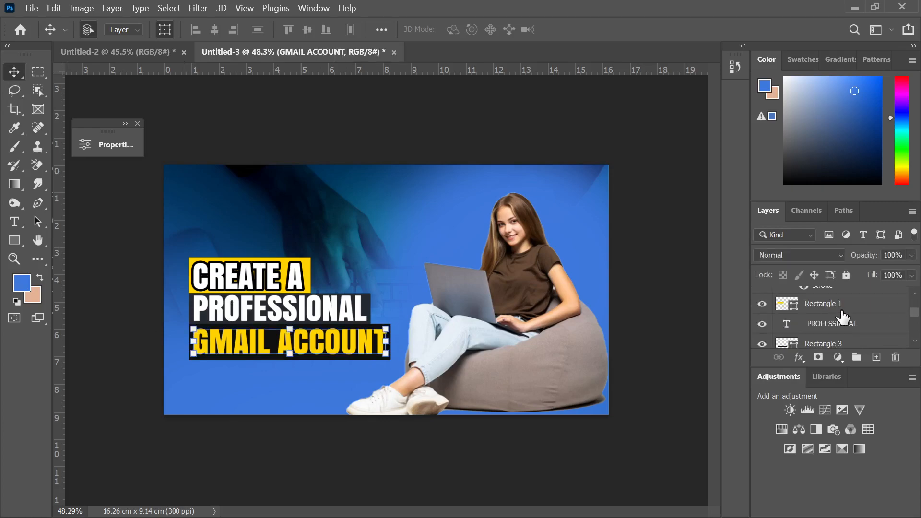
{"action": "scroll", "coordinate": [847, 338], "scroll_direction": "down", "scroll_amount": 2}
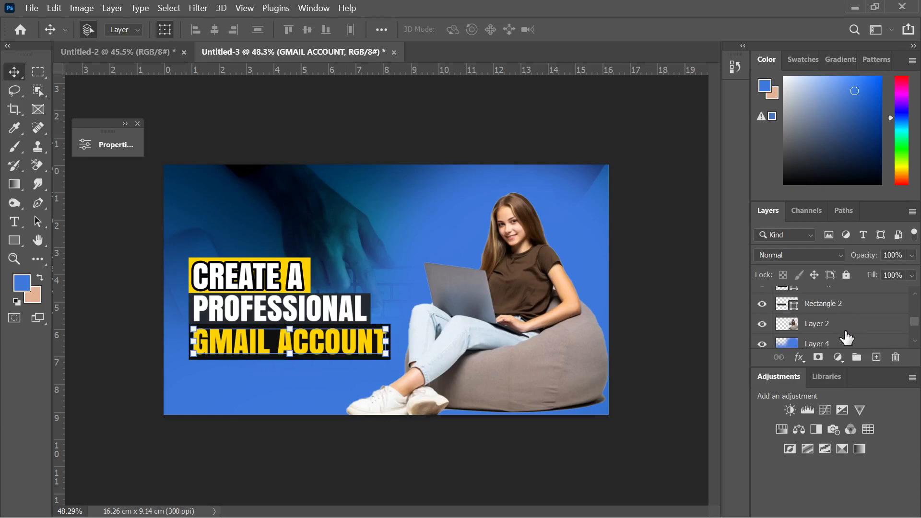
{"action": "left_click", "coordinate": [835, 309]}
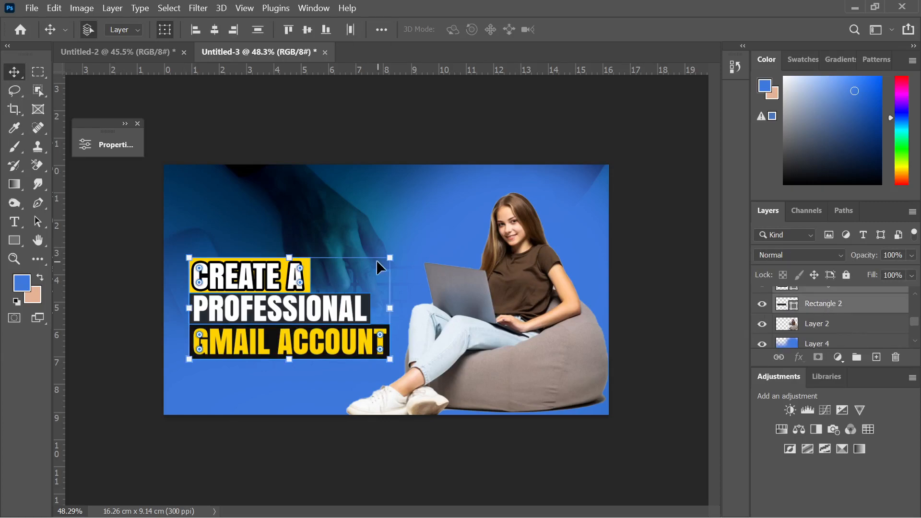
{"action": "key", "text": "ctrl"}
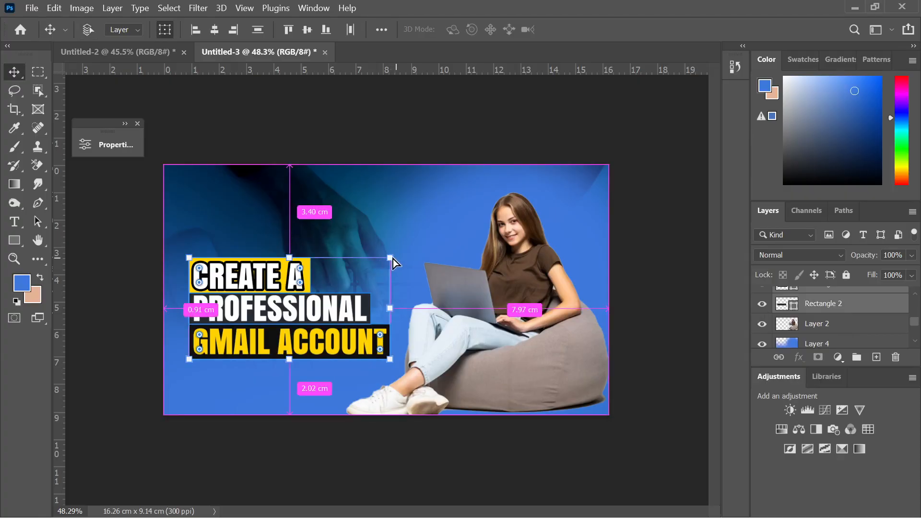
{"action": "left_click_drag", "start_coordinate": [389, 258], "coordinate": [406, 221]}
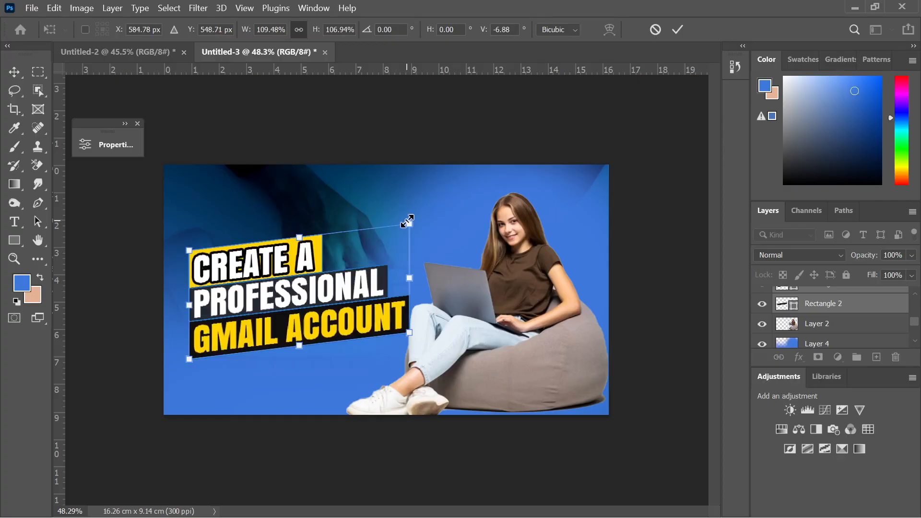
{"action": "left_click", "coordinate": [676, 30]}
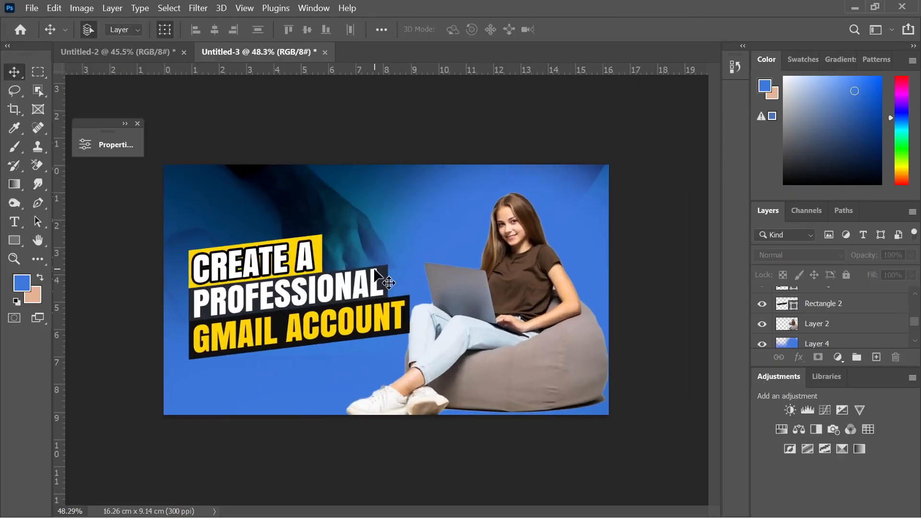
Step: Add a new empty layer directly beneath the woman's layer and above Layer 4
{"action": "scroll", "coordinate": [375, 270], "scroll_direction": "down", "scroll_amount": 1}
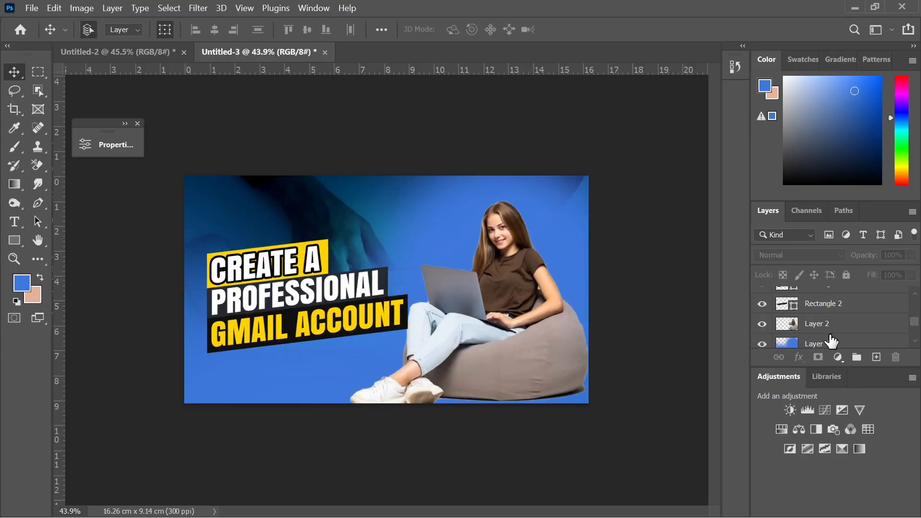
{"action": "scroll", "coordinate": [831, 341], "scroll_direction": "down", "scroll_amount": 1}
{"action": "left_click", "coordinate": [821, 311]}
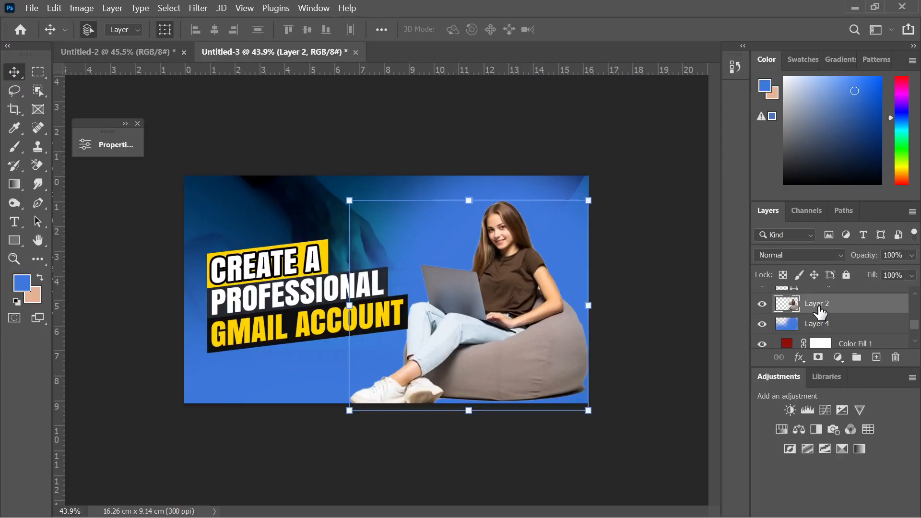
{"action": "left_click", "coordinate": [875, 358]}
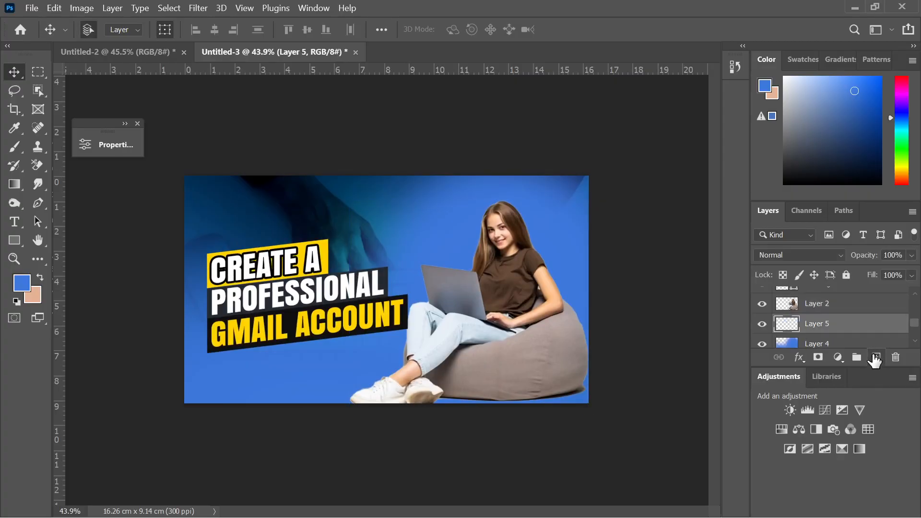
Step: Set the foreground colour to light cyan 78e7ff
{"action": "left_click", "coordinate": [22, 284]}
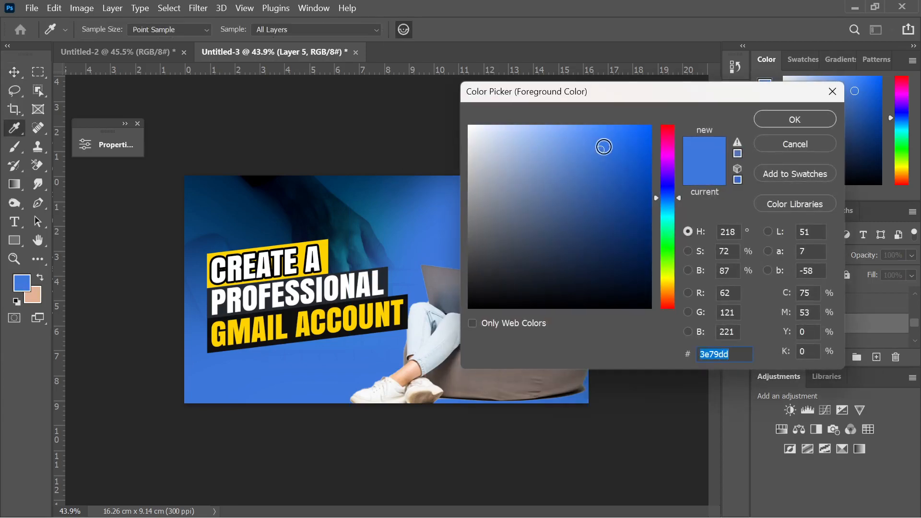
{"action": "mouse_move", "coordinate": [604, 147]}
{"action": "left_mouse_down"}
{"action": "mouse_move", "coordinate": [565, 134]}
{"action": "mouse_move", "coordinate": [561, 123]}
{"action": "left_mouse_up"}
{"action": "left_click_drag", "start_coordinate": [667, 197], "coordinate": [667, 211]}
{"action": "mouse_move", "coordinate": [565, 134]}
{"action": "left_mouse_down"}
{"action": "mouse_move", "coordinate": [588, 128]}
{"action": "mouse_move", "coordinate": [547, 123]}
{"action": "mouse_move", "coordinate": [574, 118]}
{"action": "mouse_move", "coordinate": [566, 116]}
{"action": "left_mouse_up"}
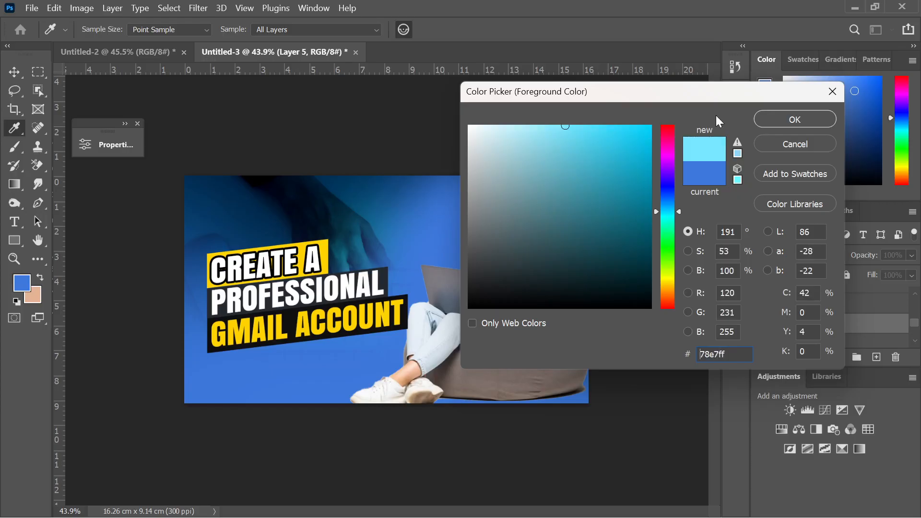
{"action": "left_click", "coordinate": [794, 118]}
Step: Paint light cyan over the upper background behind the headline and woman on Layer 5 with a soft 900 px brush
{"action": "left_click", "coordinate": [14, 147]}
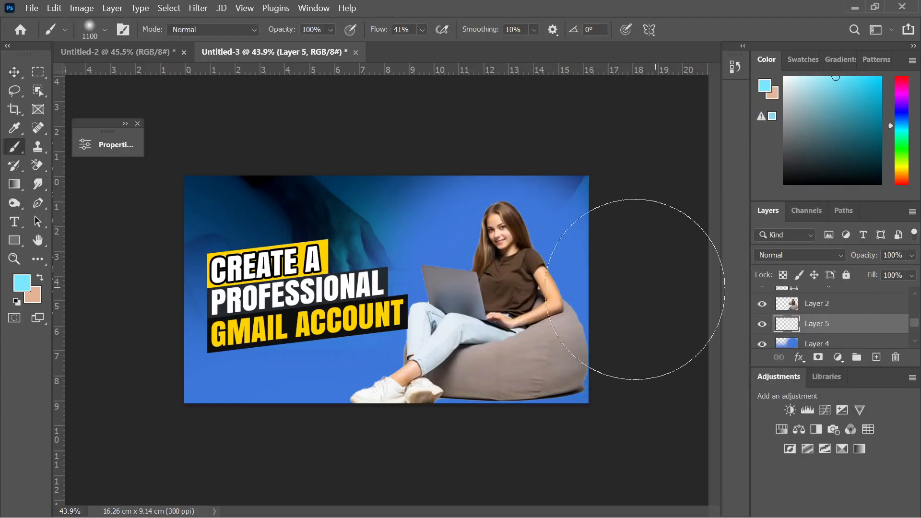
{"action": "key", "text": "bracketleft"}
{"action": "key", "text": "bracketleft"}
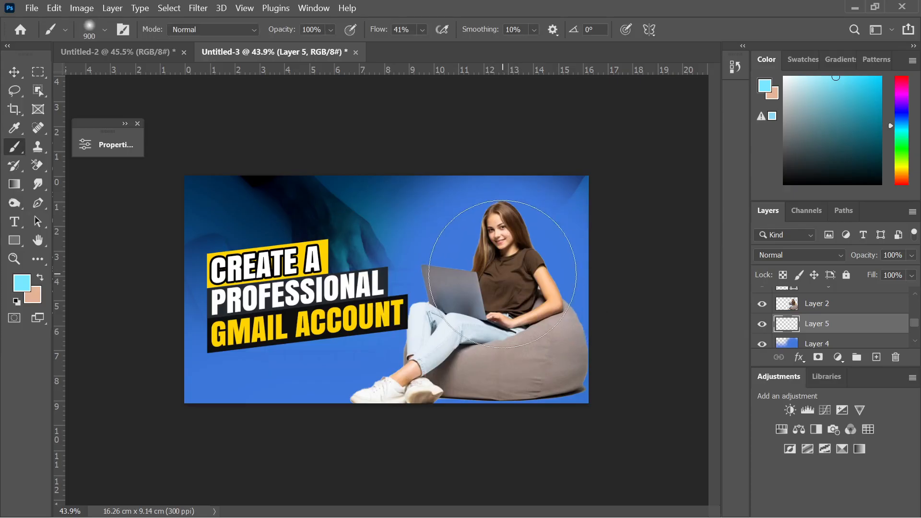
{"action": "left_click_drag", "start_coordinate": [503, 274], "coordinate": [502, 274]}
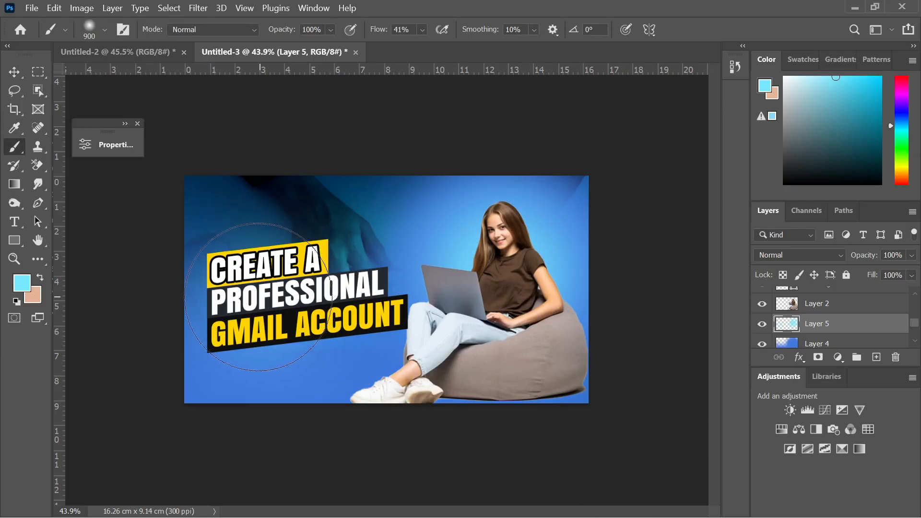
{"action": "left_click_drag", "start_coordinate": [263, 298], "coordinate": [222, 307]}
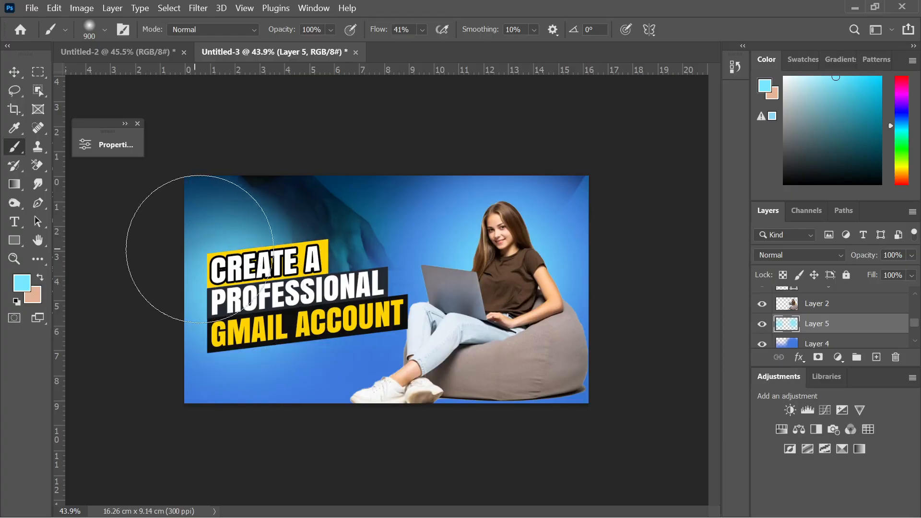
{"action": "mouse_move", "coordinate": [242, 238]}
{"action": "left_mouse_down"}
{"action": "mouse_move", "coordinate": [267, 216]}
{"action": "mouse_move", "coordinate": [592, 161]}
{"action": "left_mouse_up"}
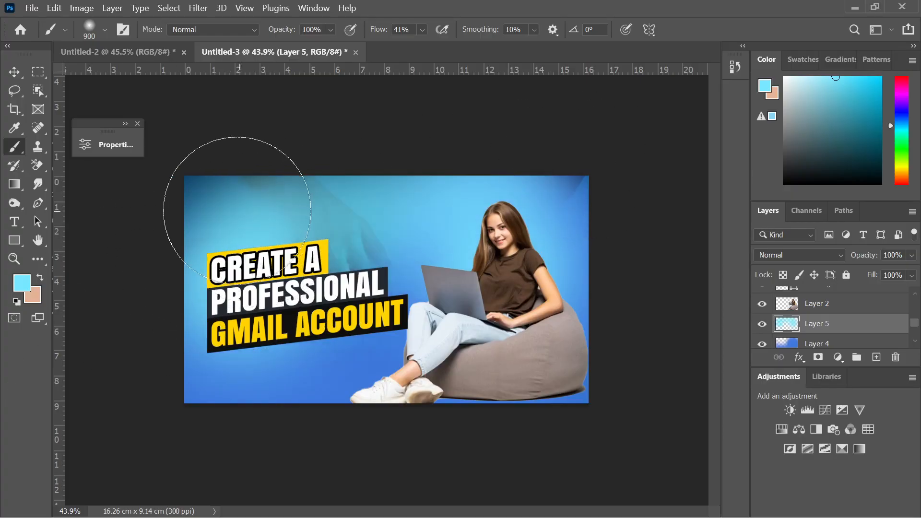
{"action": "left_click_drag", "start_coordinate": [212, 206], "coordinate": [264, 178]}
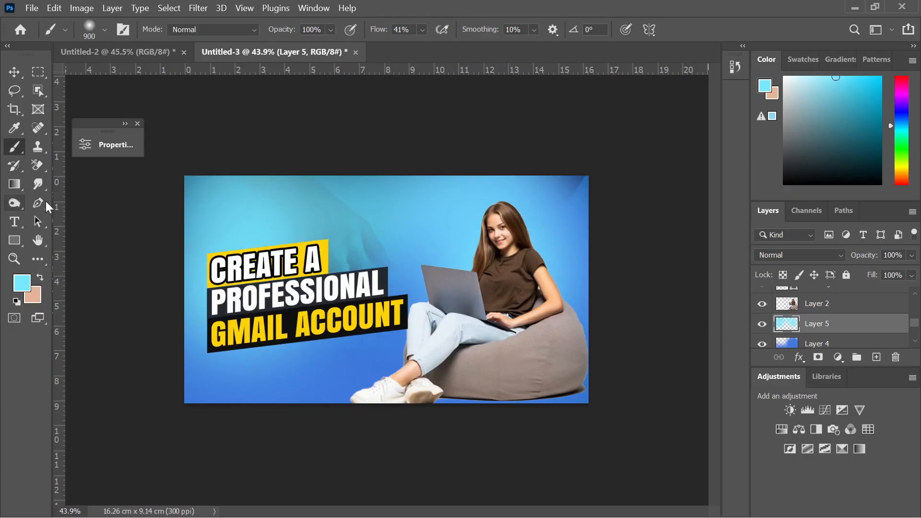
{"action": "left_click_drag", "start_coordinate": [149, 272], "coordinate": [864, 128]}
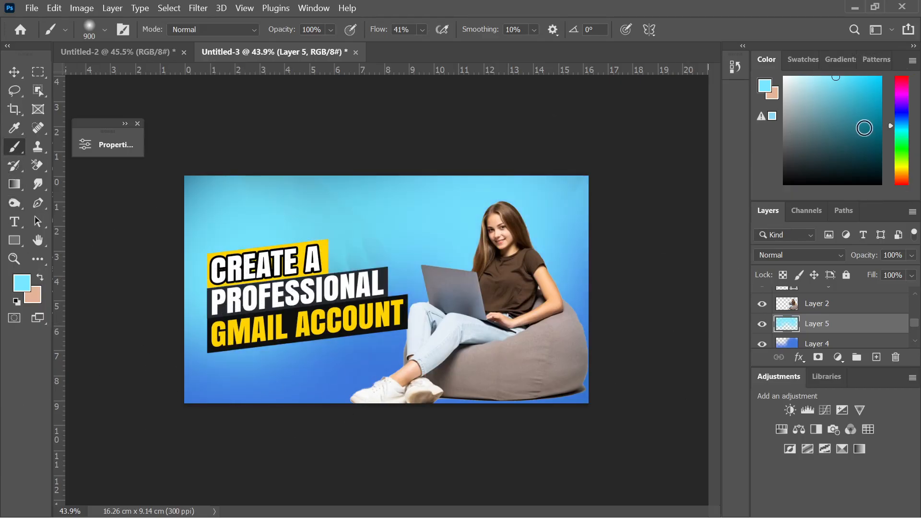
{"action": "left_click", "coordinate": [21, 72]}
{"action": "left_click", "coordinate": [298, 144]}
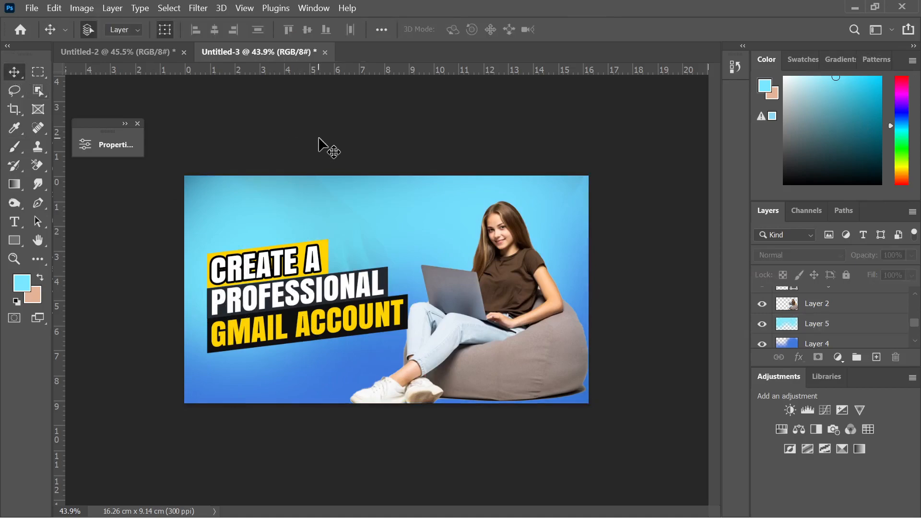
Step: Switch to the Pinterest page in Chrome and browse the related pins for a suitable Gmail icon
{"action": "mouse_move", "coordinate": [593, 515]}
{"action": "left_click", "coordinate": [573, 501]}
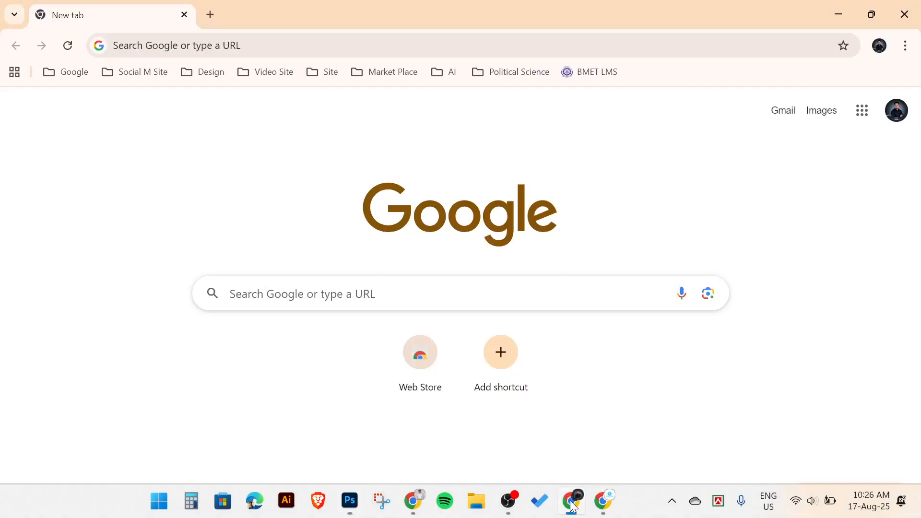
{"action": "left_click", "coordinate": [603, 501]}
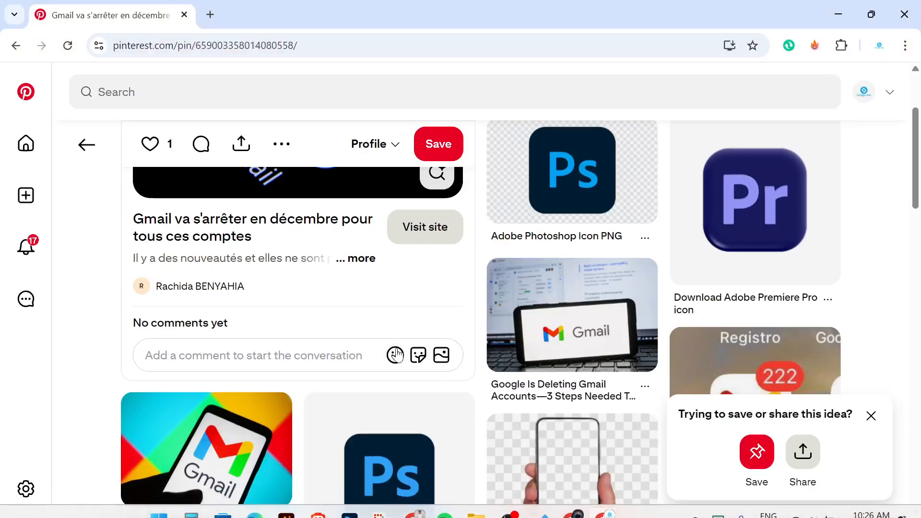
{"action": "scroll", "coordinate": [549, 358], "scroll_direction": "down", "scroll_amount": 6}
{"action": "scroll", "coordinate": [499, 344], "scroll_direction": "down", "scroll_amount": 5}
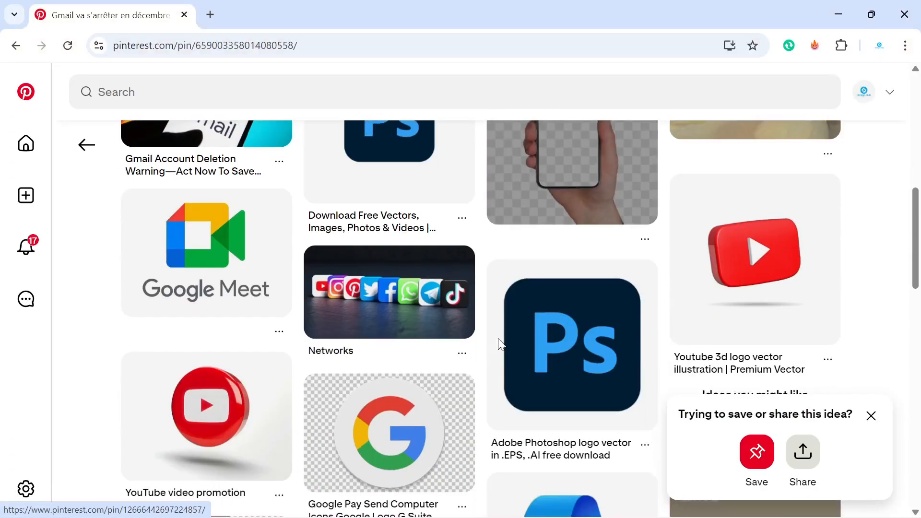
{"action": "scroll", "coordinate": [447, 398], "scroll_direction": "down", "scroll_amount": 15}
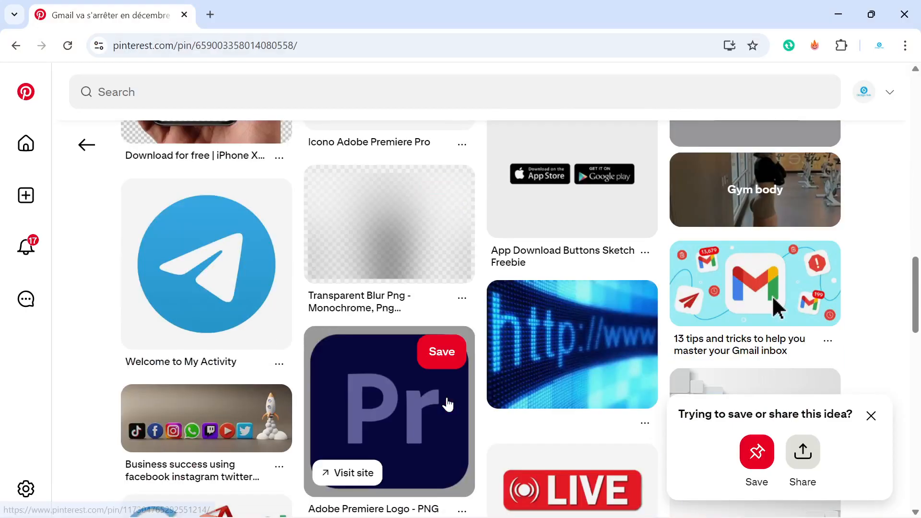
{"action": "scroll", "coordinate": [447, 404], "scroll_direction": "up", "scroll_amount": 20}
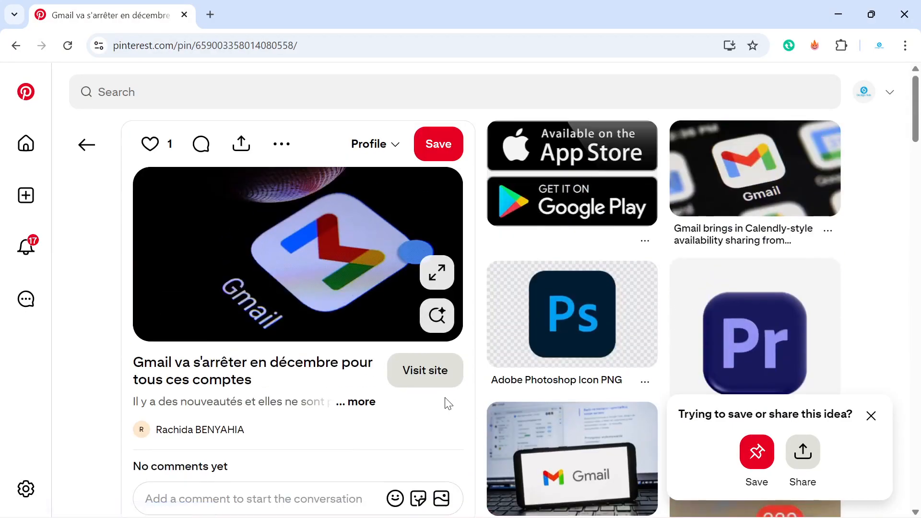
Step: Search Pinterest for "gmail icon"
{"action": "left_click", "coordinate": [203, 103]}
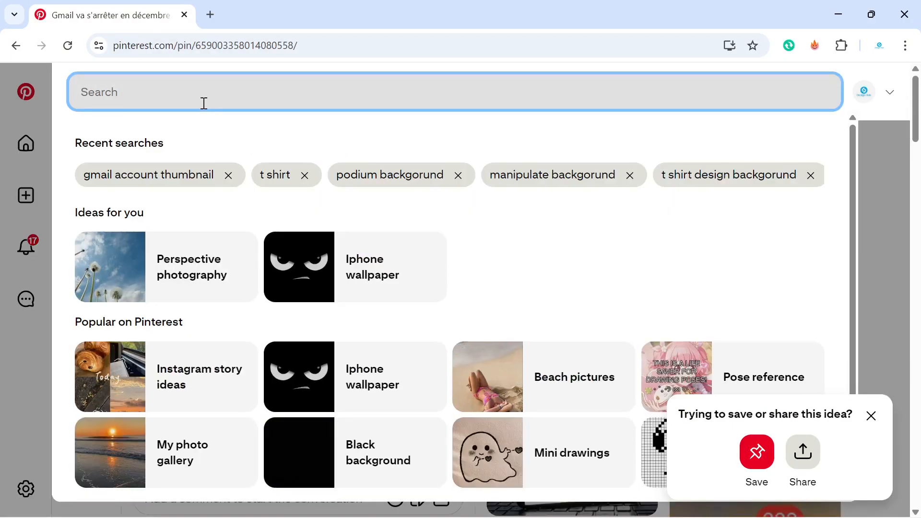
{"action": "type", "text": "mai"}
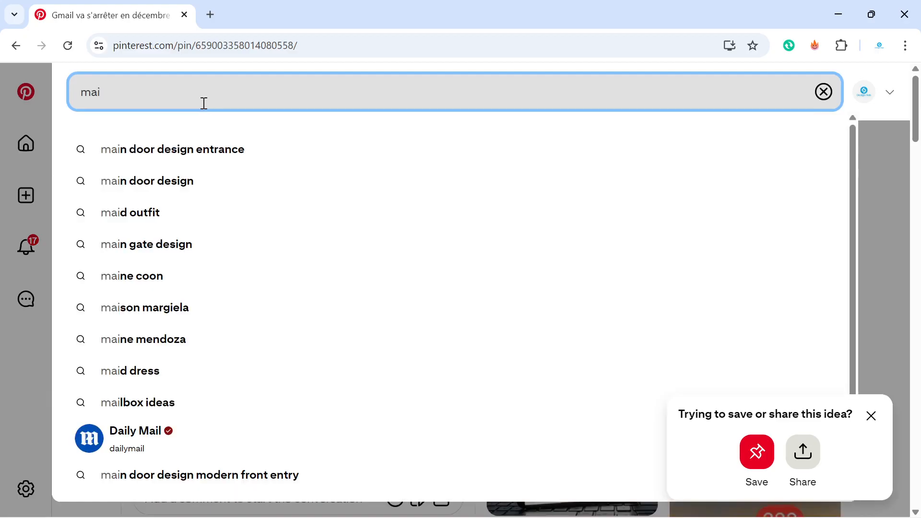
{"action": "key", "text": "BackSpace"}
{"action": "key", "text": "BackSpace"}
{"action": "key", "text": "BackSpace"}
{"action": "type", "text": "gmail"}
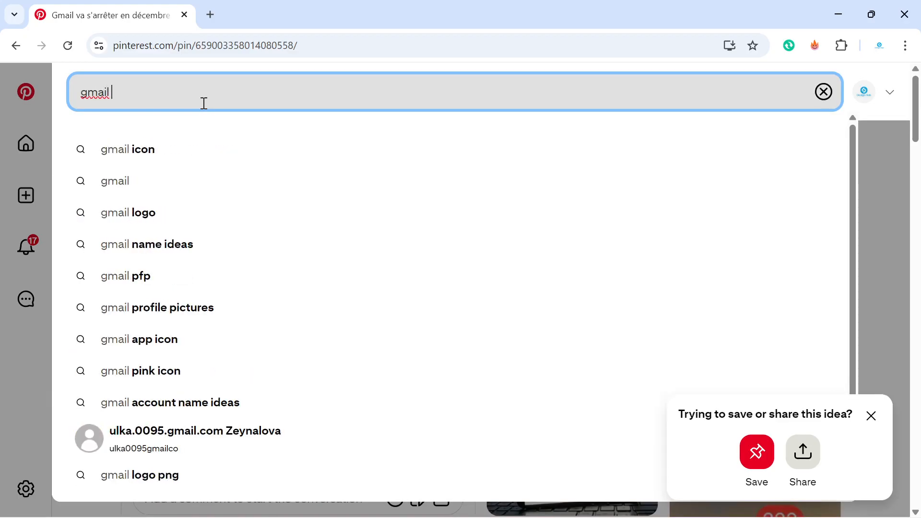
{"action": "key", "text": "Down"}
{"action": "key", "text": "Return"}
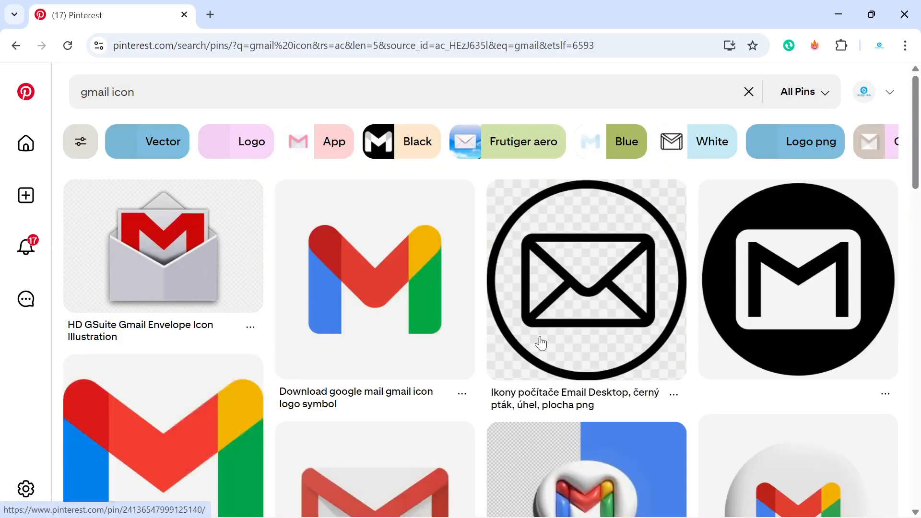
Step: Copy the Gmail icon on a light rounded square from its Pinterest pin and paste it into the Untitled-3 thumbnail in Photoshop
{"action": "scroll", "coordinate": [550, 402], "scroll_direction": "down", "scroll_amount": 3}
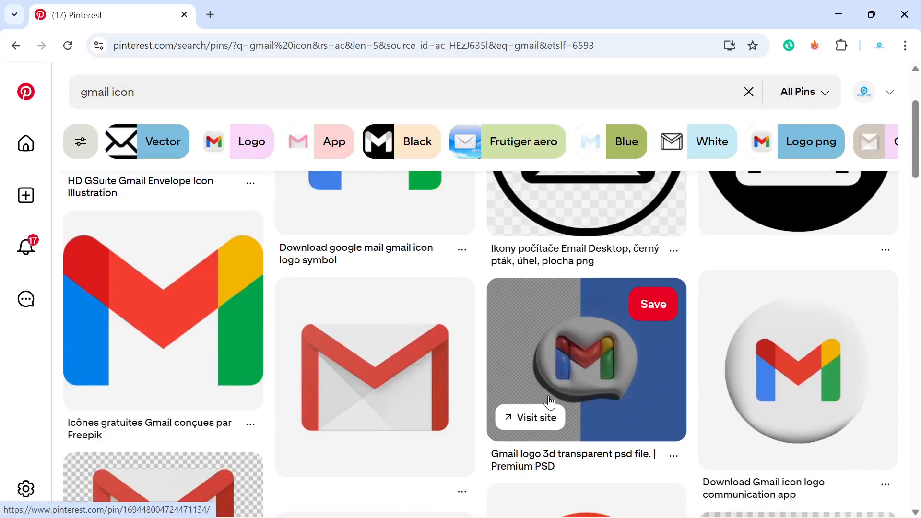
{"action": "scroll", "coordinate": [550, 399], "scroll_direction": "down", "scroll_amount": 5}
{"action": "scroll", "coordinate": [547, 393], "scroll_direction": "down", "scroll_amount": 2}
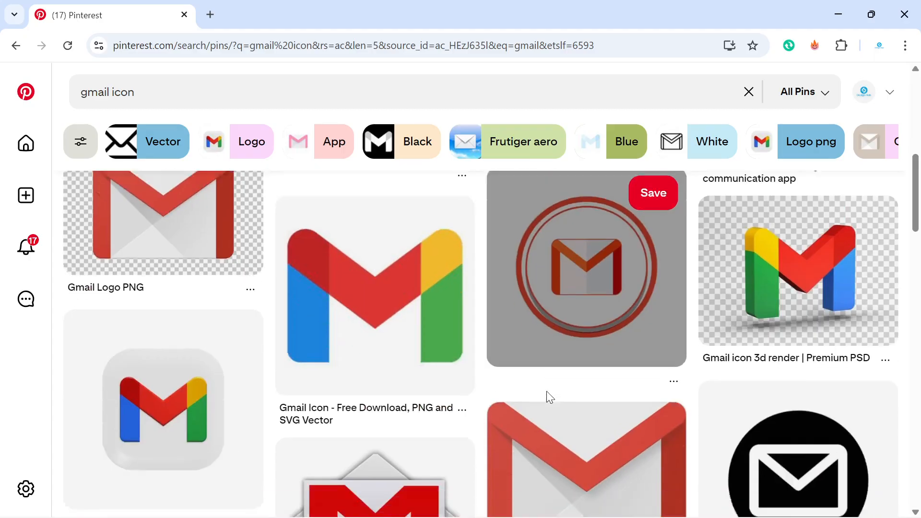
{"action": "left_click", "coordinate": [168, 360]}
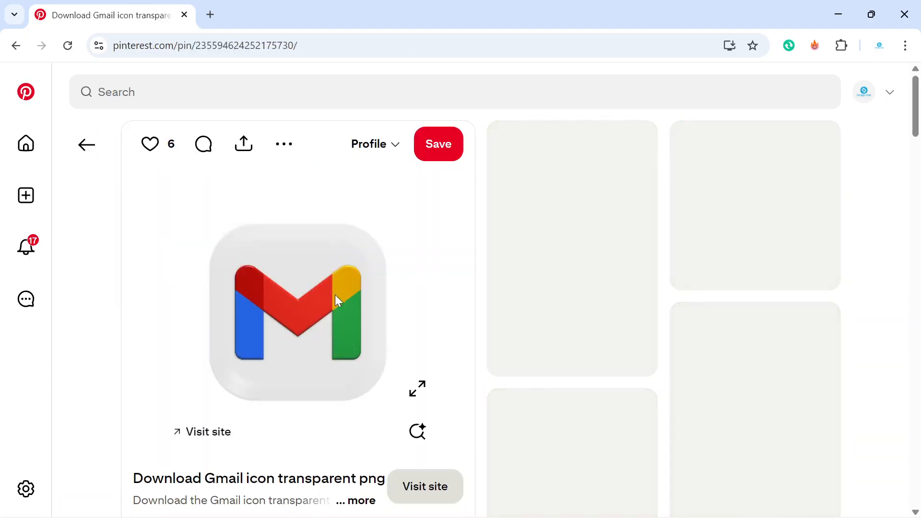
{"action": "right_click", "coordinate": [277, 273]}
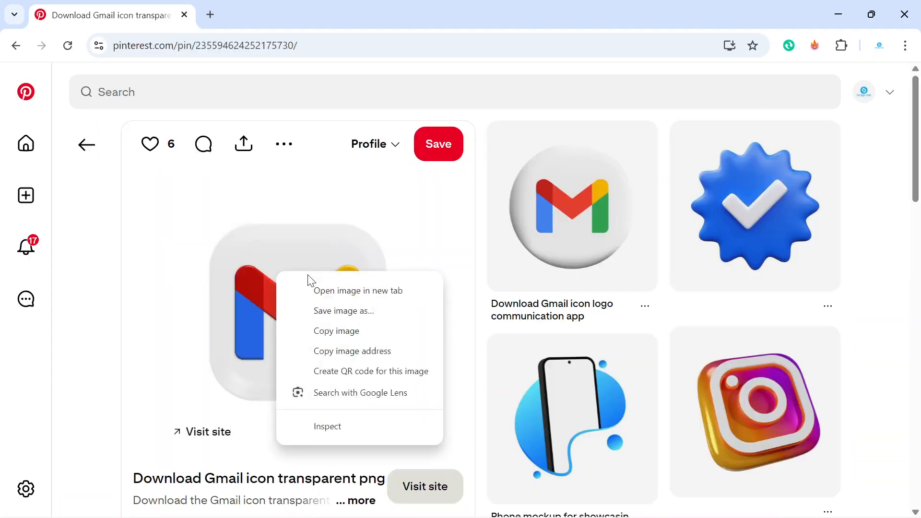
{"action": "left_click", "coordinate": [335, 331]}
{"action": "left_click", "coordinate": [350, 502]}
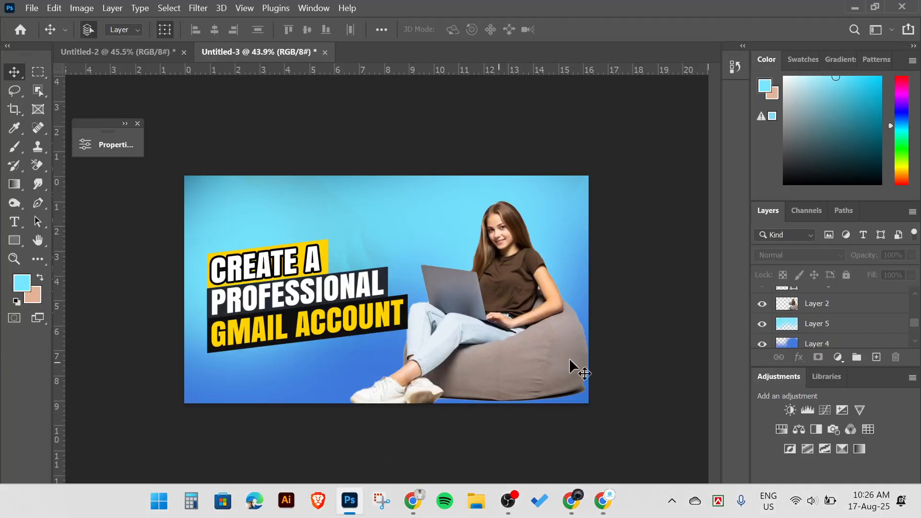
{"action": "key", "text": "ctrl+v"}
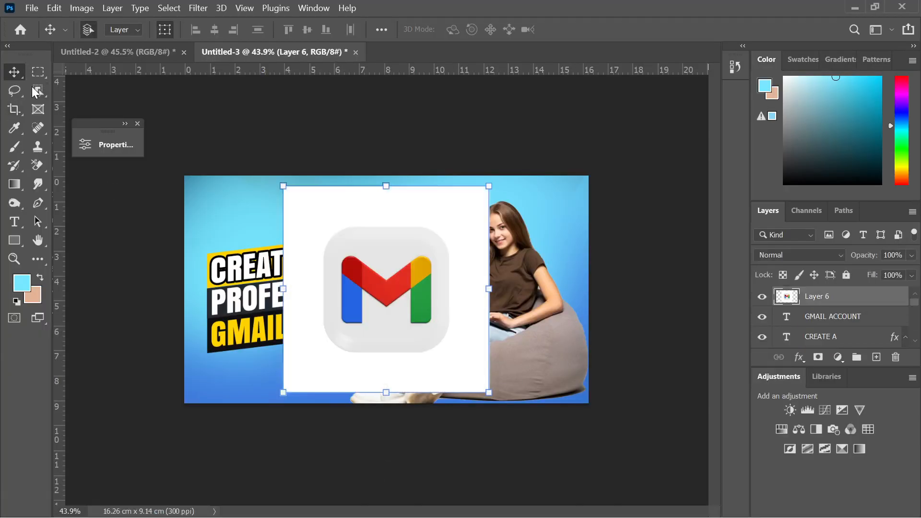
Step: Try to remove the white and grey background around the Gmail icon on Layer 6 with the Magic Wand
{"action": "right_click", "coordinate": [36, 92]}
{"action": "left_click", "coordinate": [102, 117]}
{"action": "left_click", "coordinate": [375, 224]}
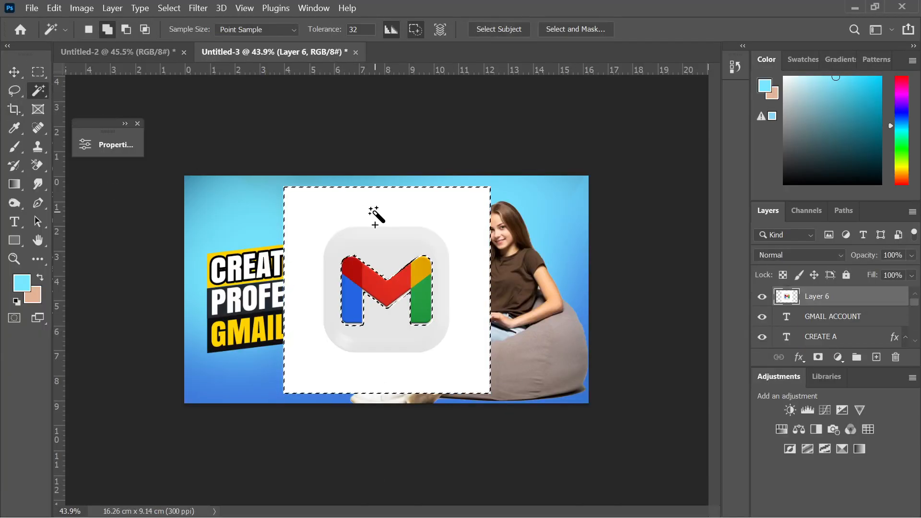
{"action": "left_click", "coordinate": [382, 283], "text": "alt"}
{"action": "left_click", "coordinate": [363, 241], "text": "shift"}
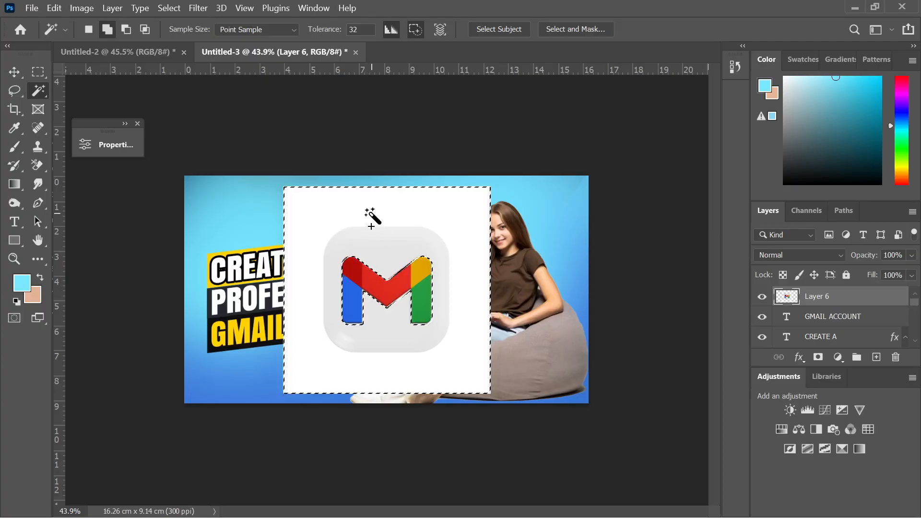
{"action": "key", "text": "Delete"}
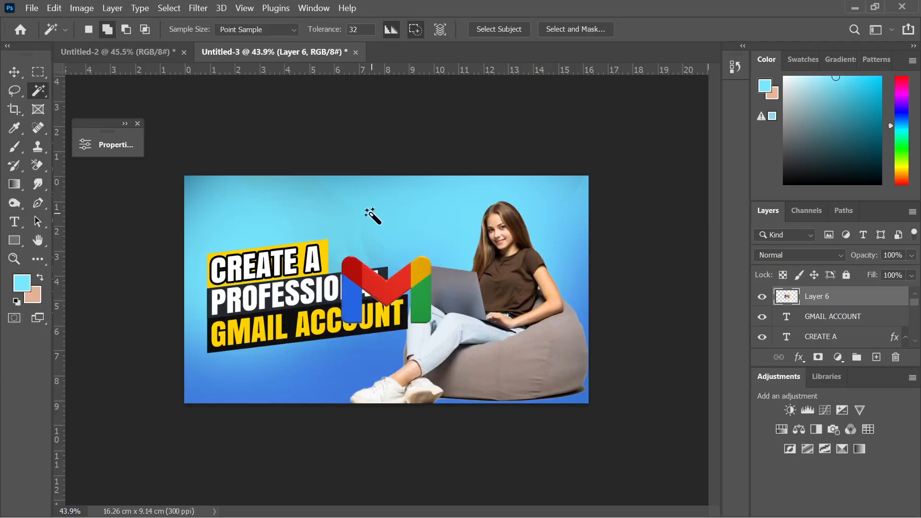
{"action": "key", "text": "ctrl+z"}
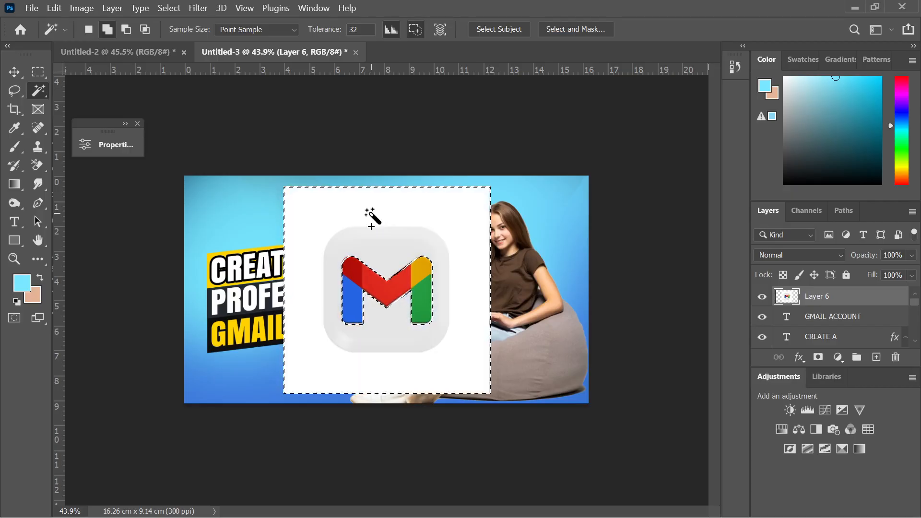
{"action": "key", "text": "ctrl+d"}
Step: Isolate the rounded-square Gmail icon with the Object Selection Tool in Lasso mode and delete the white area around it
{"action": "right_click", "coordinate": [48, 82]}
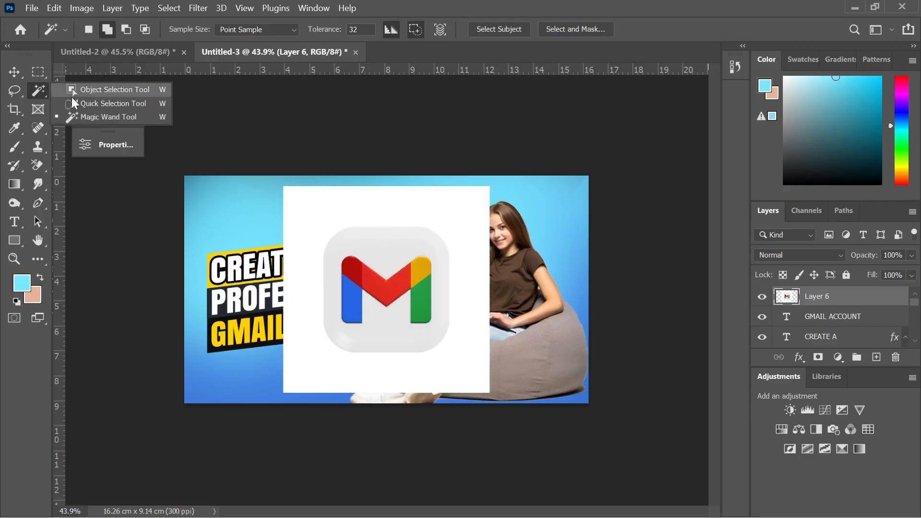
{"action": "left_click", "coordinate": [91, 90]}
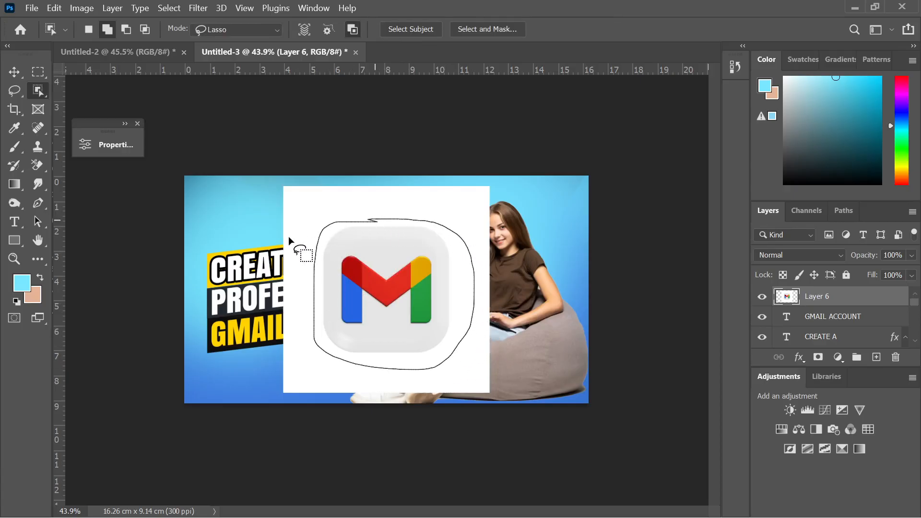
{"action": "key", "text": "ctrl+shift+i"}
{"action": "key", "text": "Delete"}
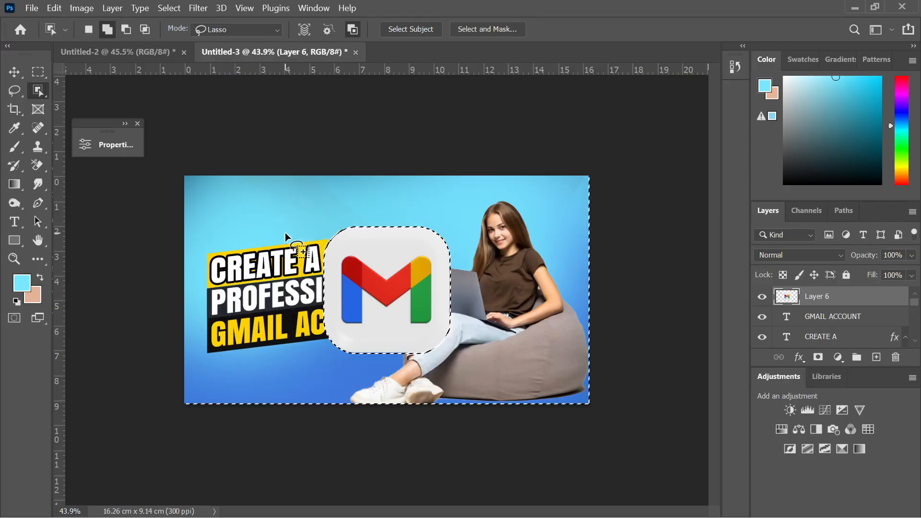
{"action": "key", "text": "ctrl+f"}
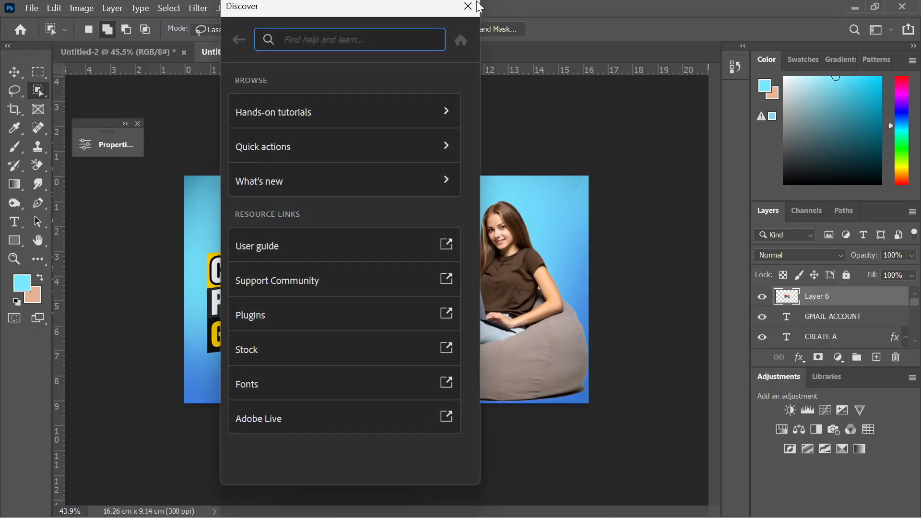
{"action": "left_click", "coordinate": [468, 6]}
Step: Scale the Gmail icon to about 32% and place it just above the right end of the headline
{"action": "left_click", "coordinate": [14, 72]}
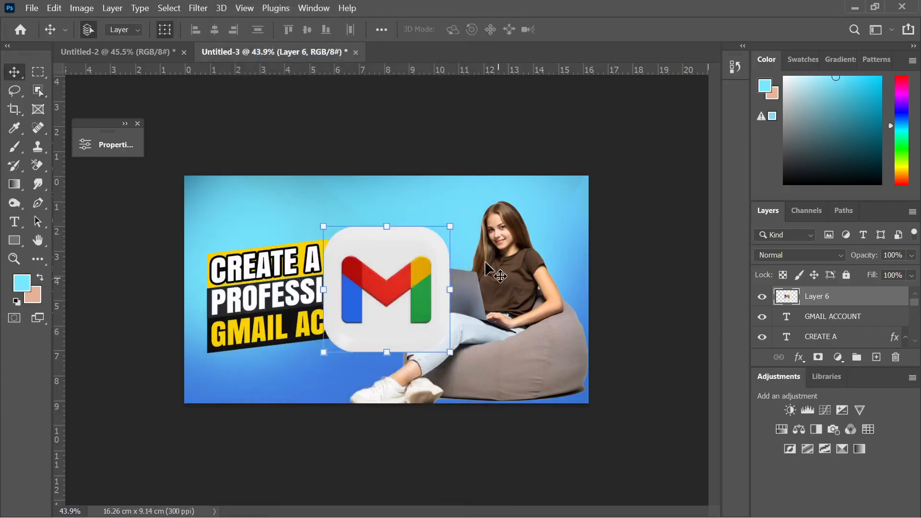
{"action": "left_click_drag", "start_coordinate": [454, 228], "coordinate": [387, 311]}
{"action": "left_click_drag", "start_coordinate": [351, 342], "coordinate": [371, 243]}
{"action": "left_click_drag", "start_coordinate": [394, 200], "coordinate": [382, 211]}
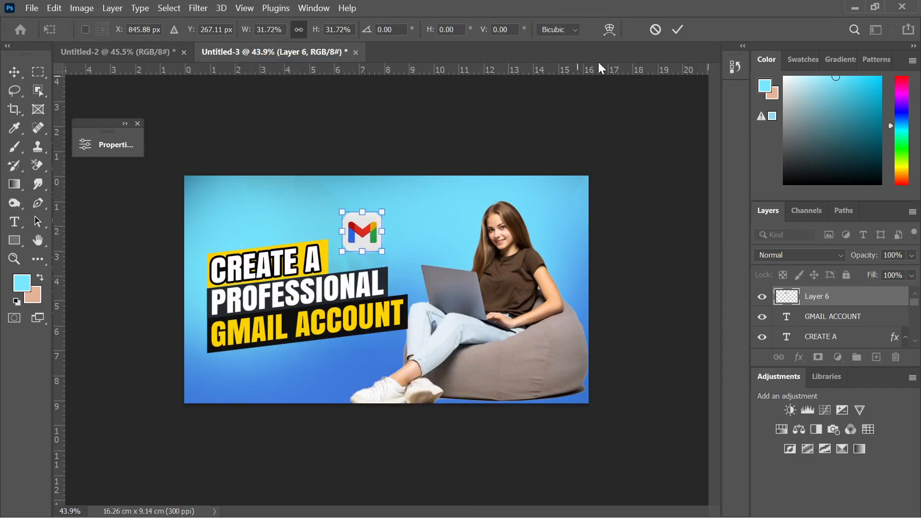
{"action": "left_click", "coordinate": [676, 31]}
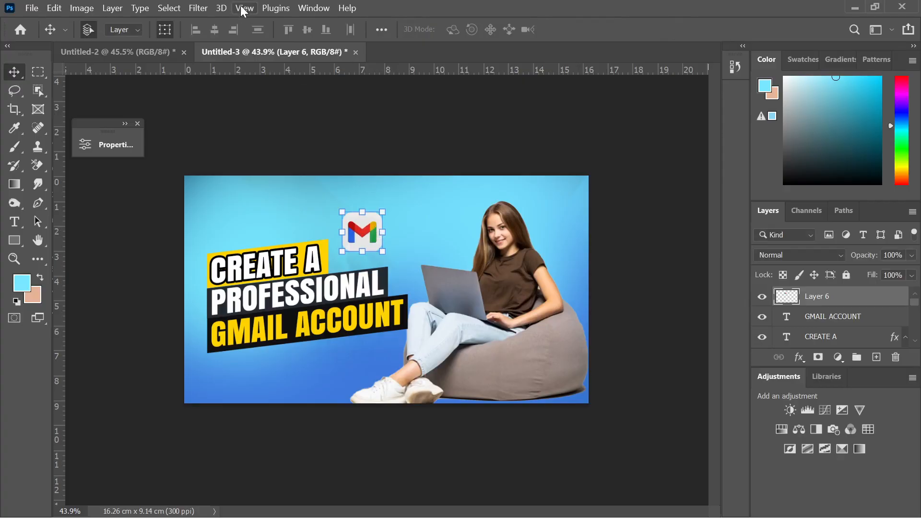
Step: Apply a Motion Blur with angle 36° and distance 34 pixels to the Gmail icon on Layer 6
{"action": "left_click", "coordinate": [208, 10]}
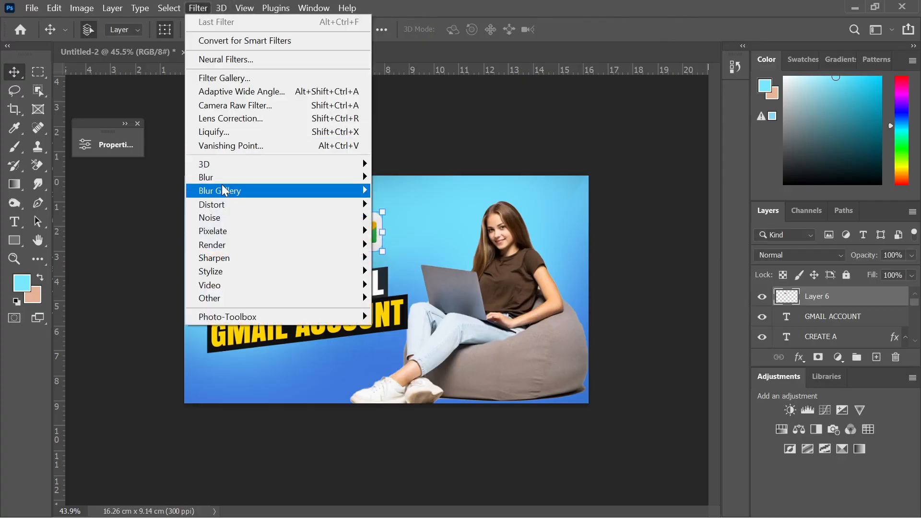
{"action": "mouse_move", "coordinate": [222, 182]}
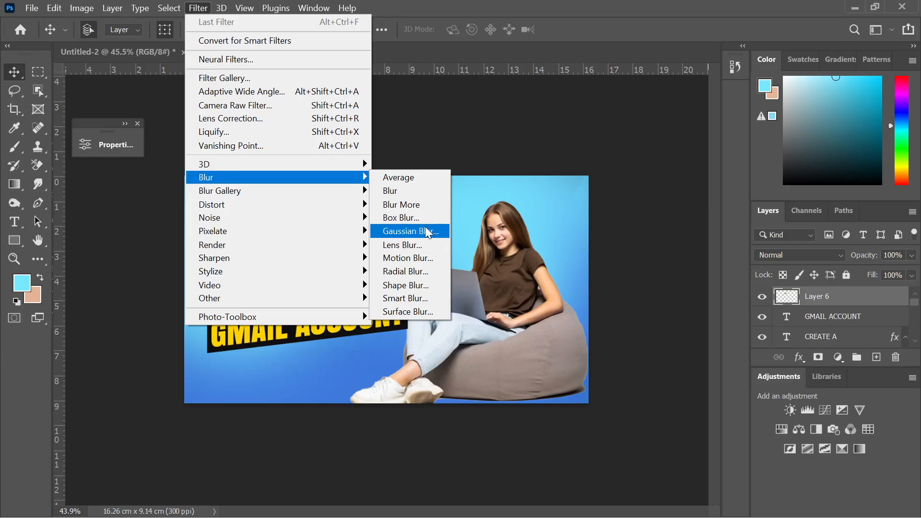
{"action": "left_click", "coordinate": [415, 259]}
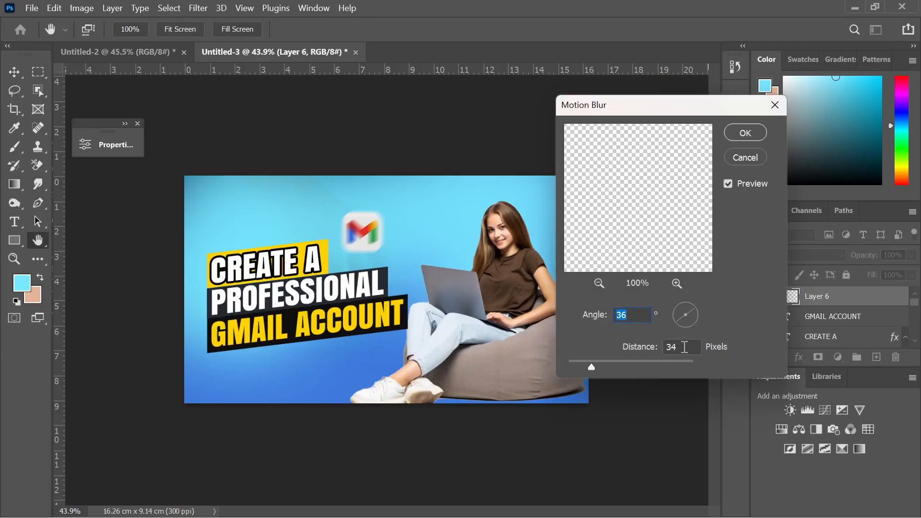
{"action": "left_click", "coordinate": [745, 133]}
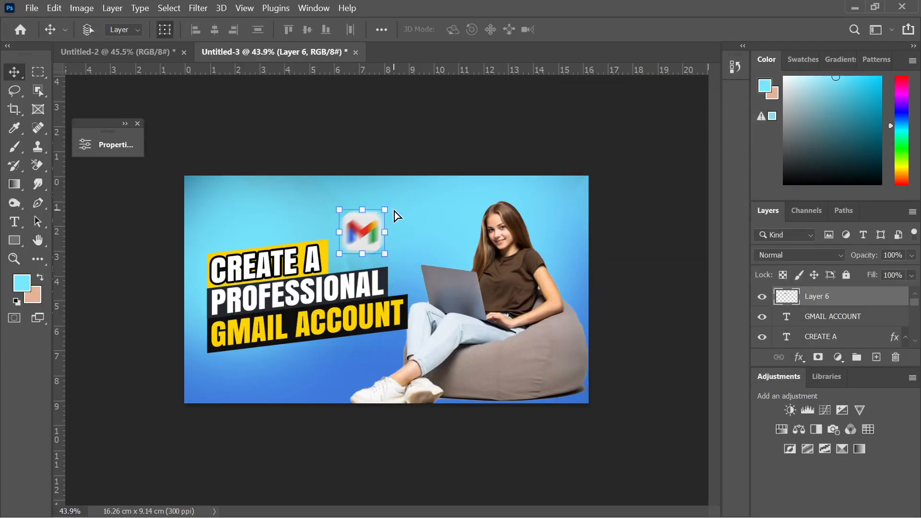
Step: Distort the blurred Gmail icon slightly upward at its upper-right corner to match the headline's slant
{"action": "key", "text": "ctrl+t"}
{"action": "left_click_drag", "start_coordinate": [385, 210], "coordinate": [386, 206]}
{"action": "left_click", "coordinate": [678, 29]}
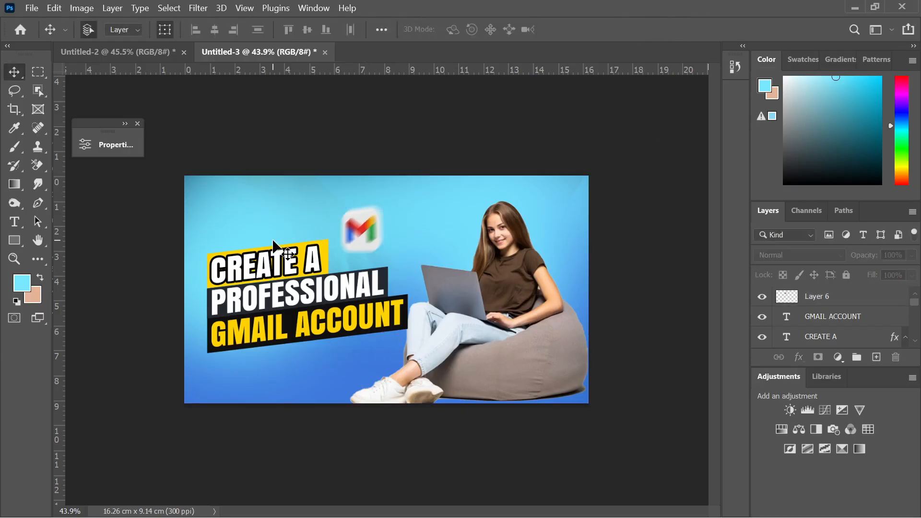
Step: Duplicate the blurred Gmail icon so icons sit at the canvas's lower-left and upper-right corners and beside CREATE A
{"action": "left_click_drag", "start_coordinate": [357, 236], "coordinate": [206, 394]}
{"action": "left_click_drag", "start_coordinate": [214, 199], "coordinate": [357, 244]}
{"action": "left_click", "coordinate": [426, 124]}
Step: Scale down the Gmail icon copy beside CREATE A so it sits close to the headline
{"action": "key", "text": "ctrl+t"}
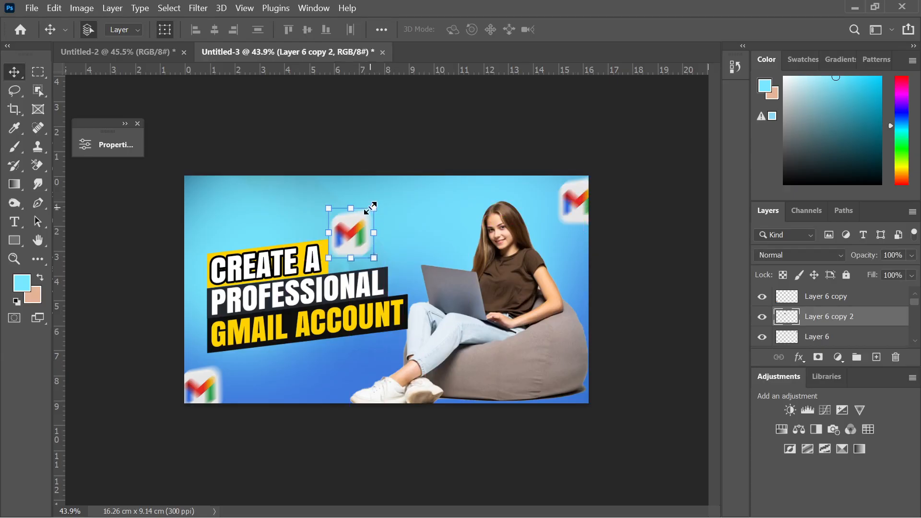
{"action": "left_click_drag", "start_coordinate": [373, 209], "coordinate": [359, 211]}
{"action": "left_click", "coordinate": [674, 31]}
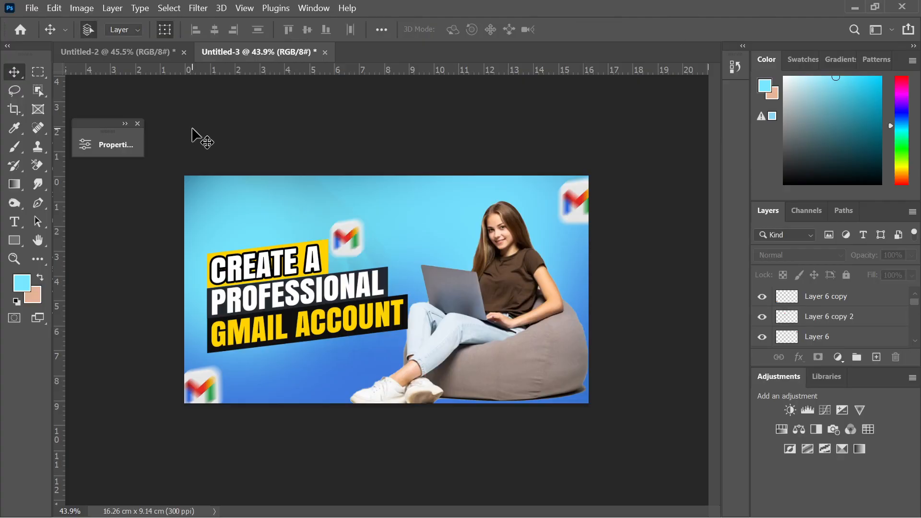
Step: Lower the layer opacity of the Gmail icon in the canvas's lower-left corner
{"action": "left_click", "coordinate": [205, 394]}
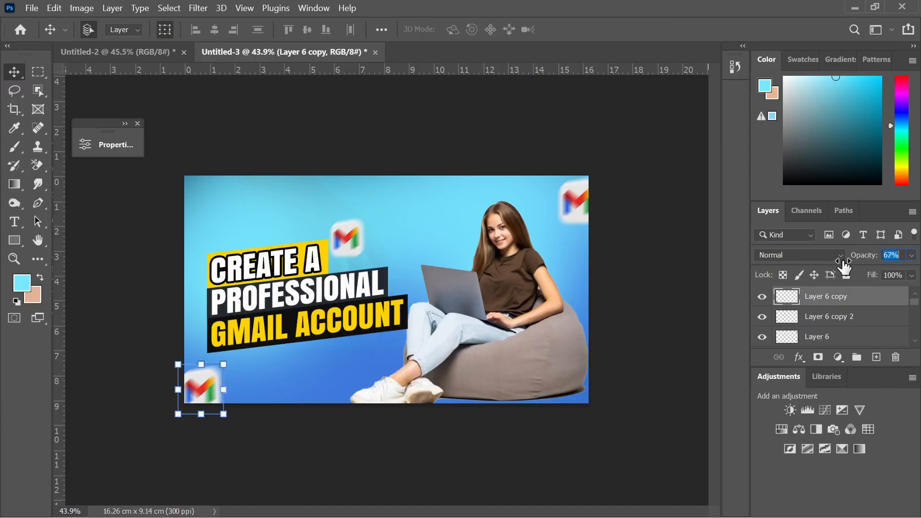
{"action": "left_click", "coordinate": [653, 203]}
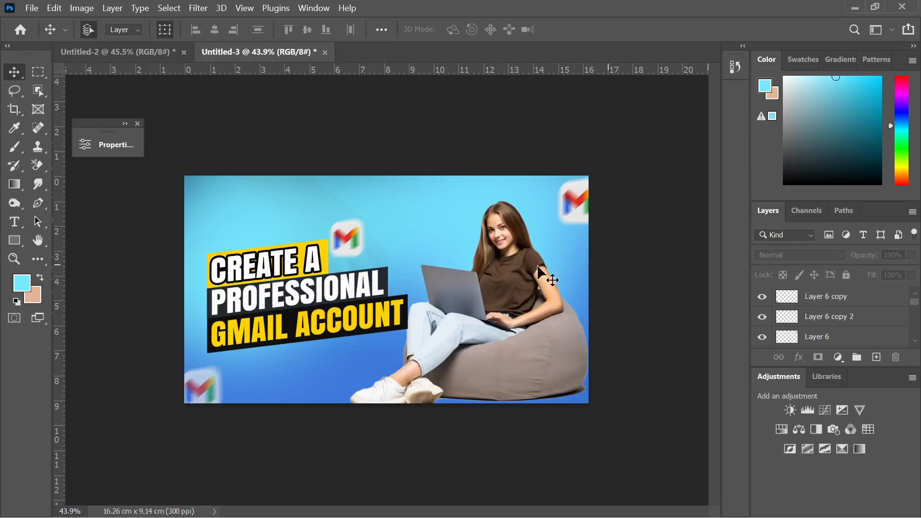
Step: Start saving the thumbnail on the computer and browse to the Class File folder inside Sandwip TTC
{"action": "key", "text": "ctrl+s"}
{"action": "left_click", "coordinate": [458, 374]}
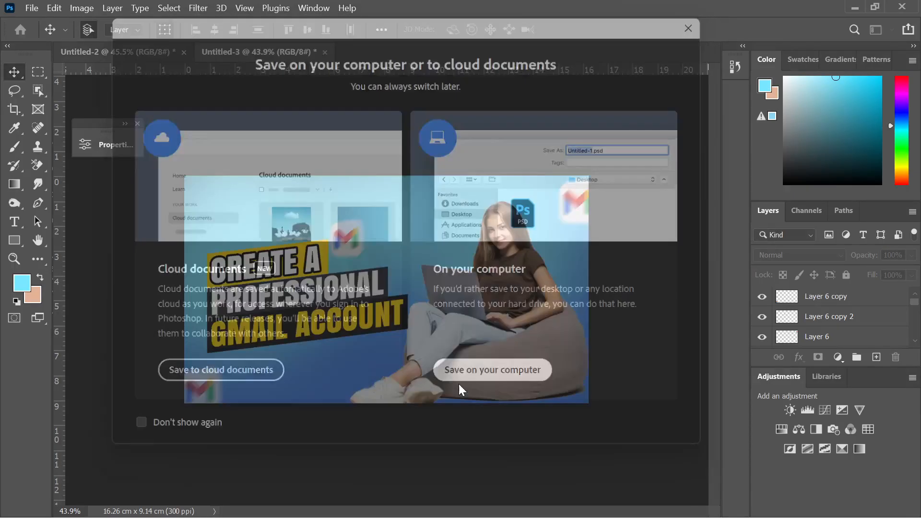
{"action": "scroll", "coordinate": [96, 168], "scroll_direction": "up", "scroll_amount": 2}
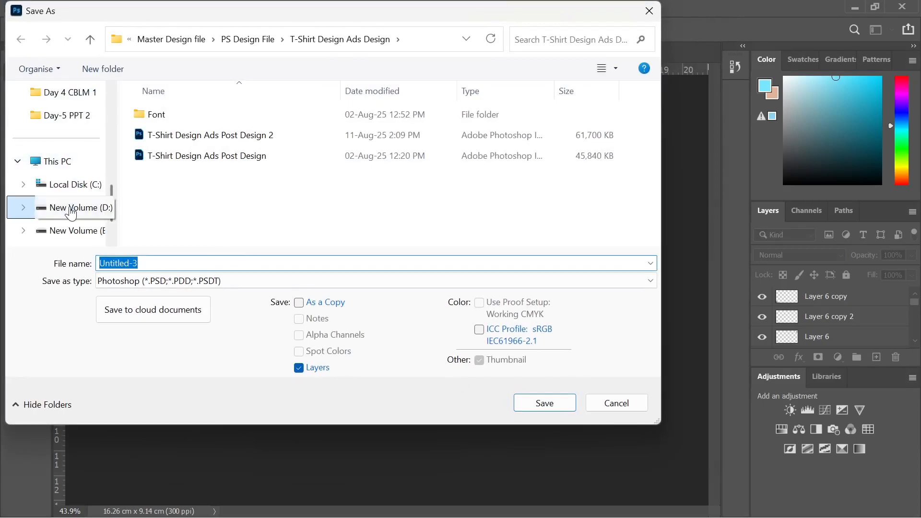
{"action": "scroll", "coordinate": [71, 213], "scroll_direction": "up", "scroll_amount": 3}
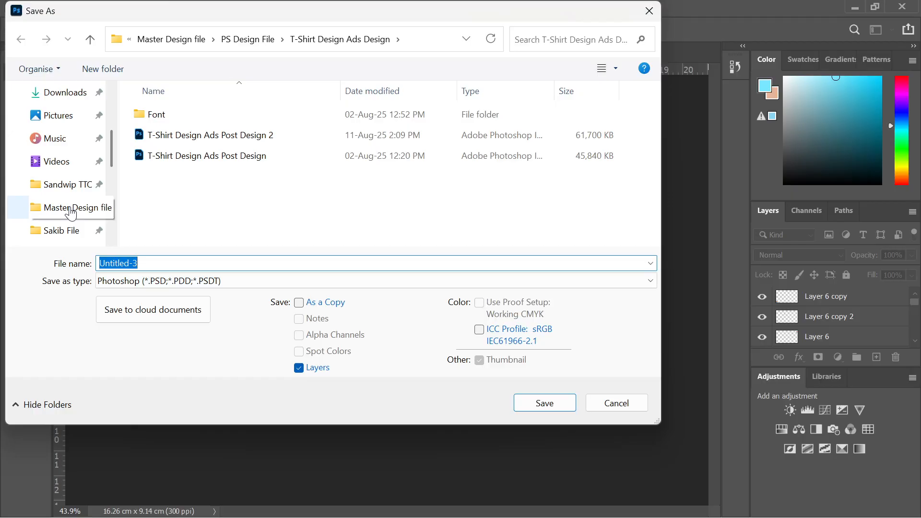
{"action": "scroll", "coordinate": [68, 207], "scroll_direction": "up", "scroll_amount": 2}
{"action": "scroll", "coordinate": [68, 211], "scroll_direction": "down", "scroll_amount": 2}
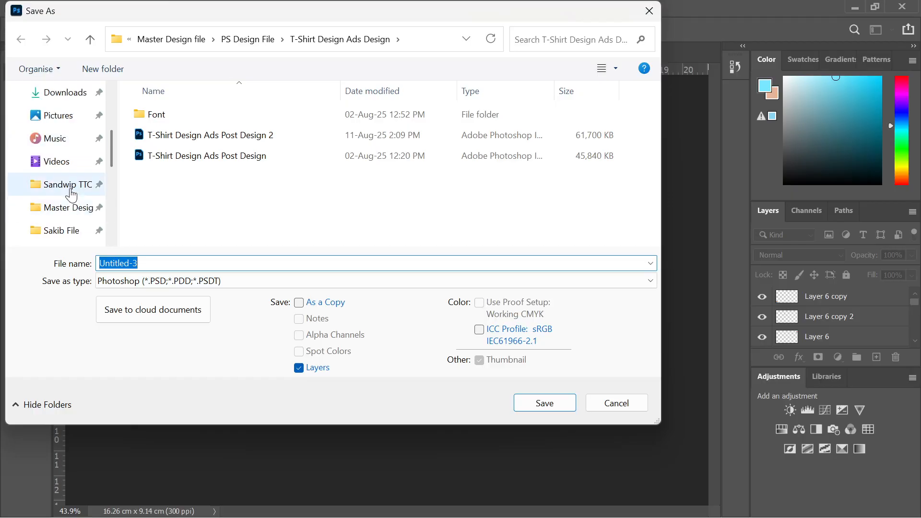
{"action": "left_click", "coordinate": [71, 188]}
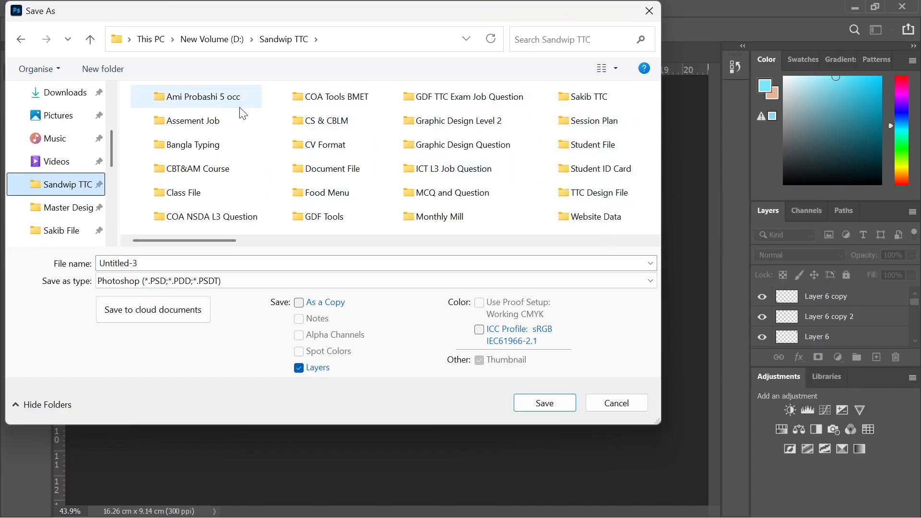
{"action": "double_click", "coordinate": [182, 192]}
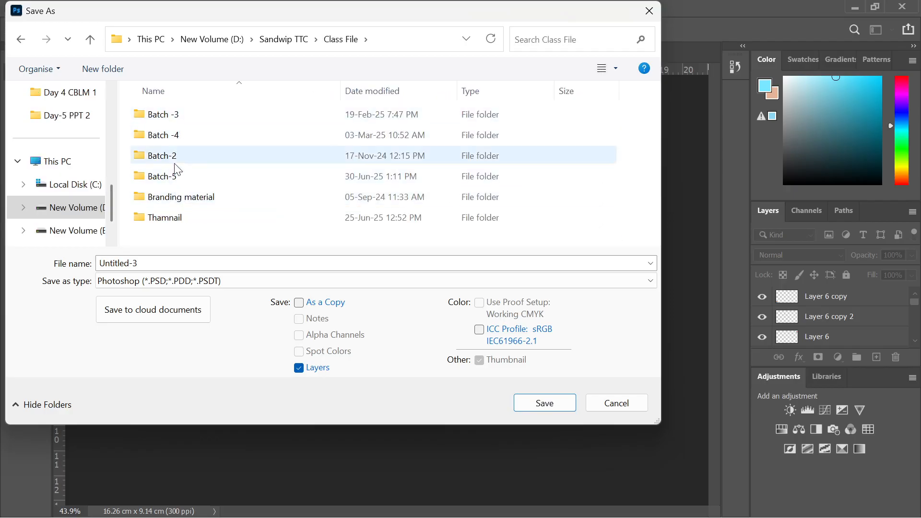
Step: Create a new folder named Regular Batch-2 inside Class File and open it
{"action": "right_click", "coordinate": [170, 237]}
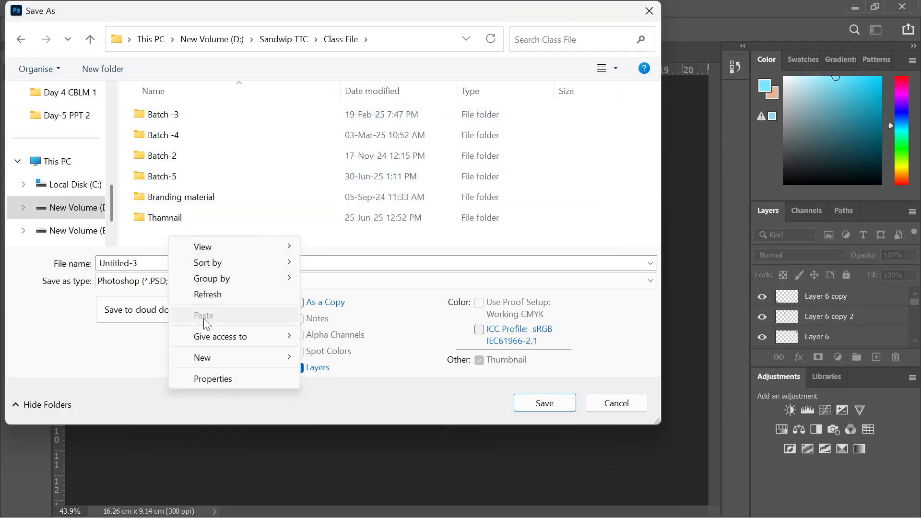
{"action": "mouse_move", "coordinate": [268, 358]}
{"action": "left_click", "coordinate": [336, 157]}
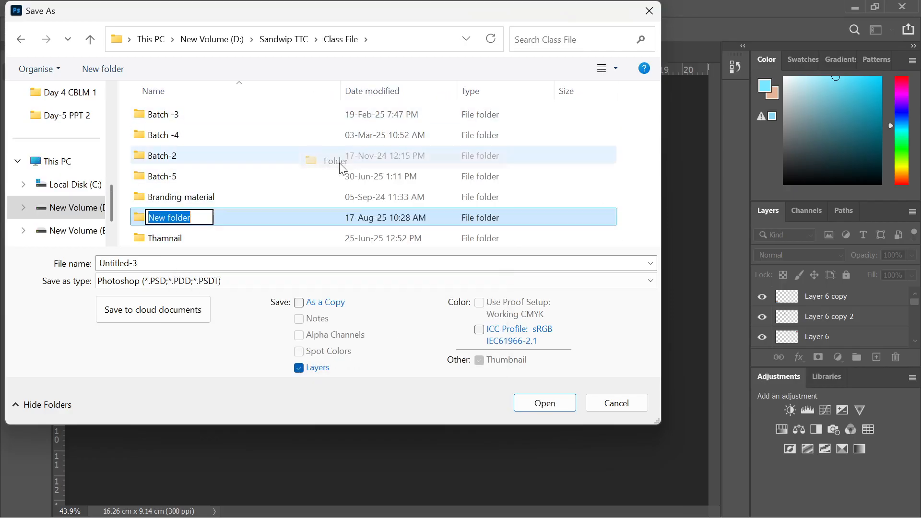
{"action": "type", "text": "Reg"}
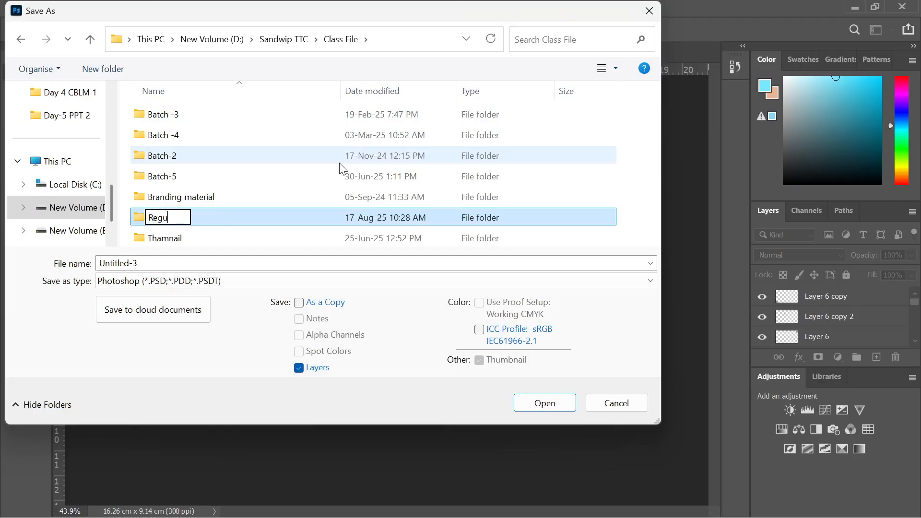
{"action": "type", "text": "ular Batch"}
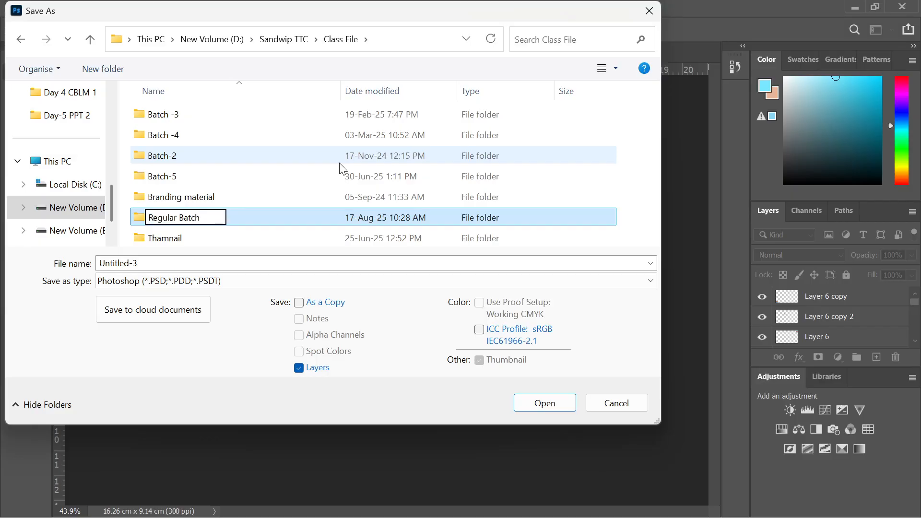
{"action": "key", "text": "Return"}
{"action": "key", "text": "Return"}
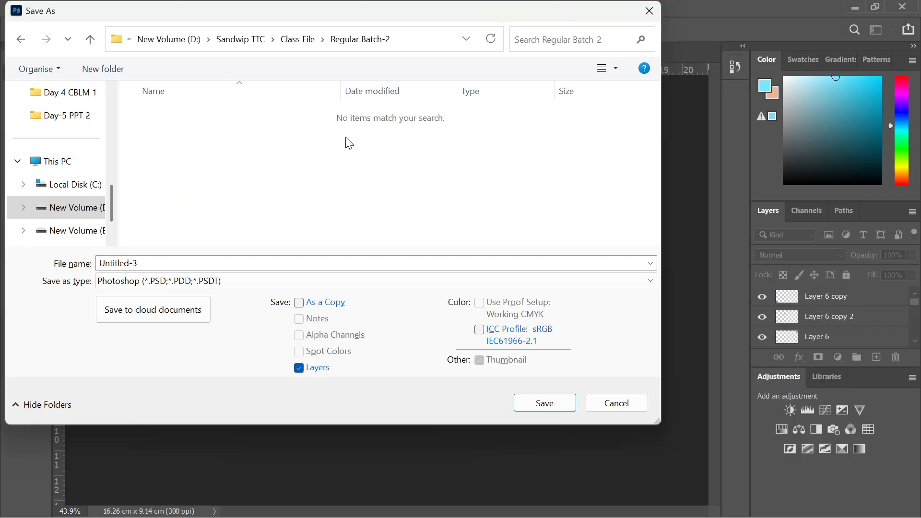
Step: Save the document as Gmail Thumbnail Design in Photoshop format with layers kept
{"action": "left_click", "coordinate": [194, 259]}
{"action": "type", "text": "Thumbnail Design"}
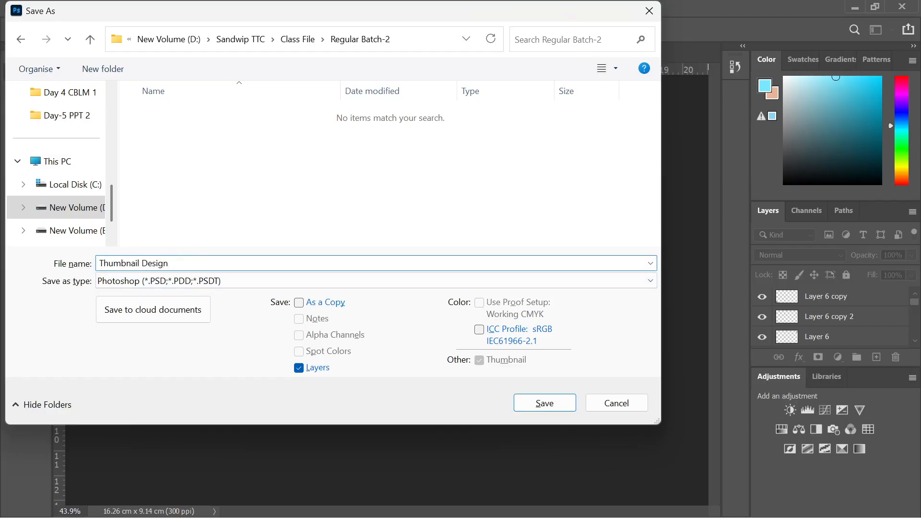
{"action": "type", "text": "Gmail"}
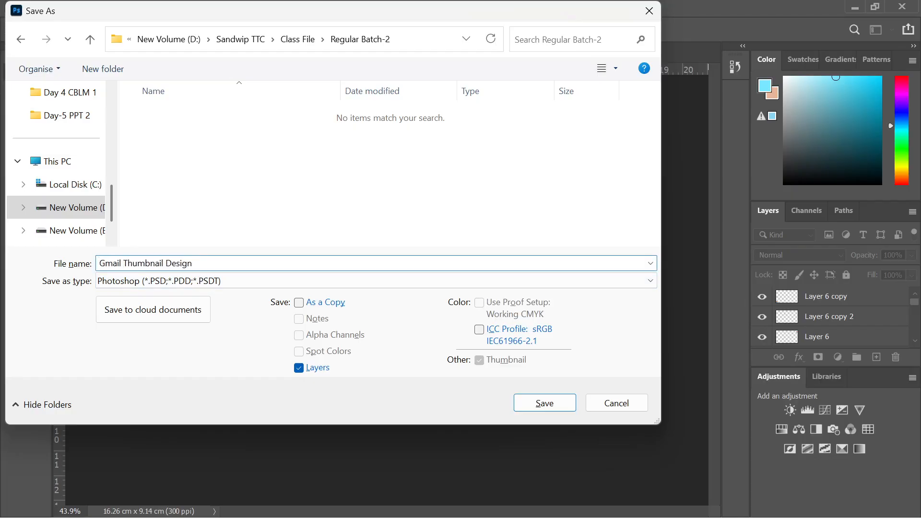
{"action": "key", "text": "Return"}
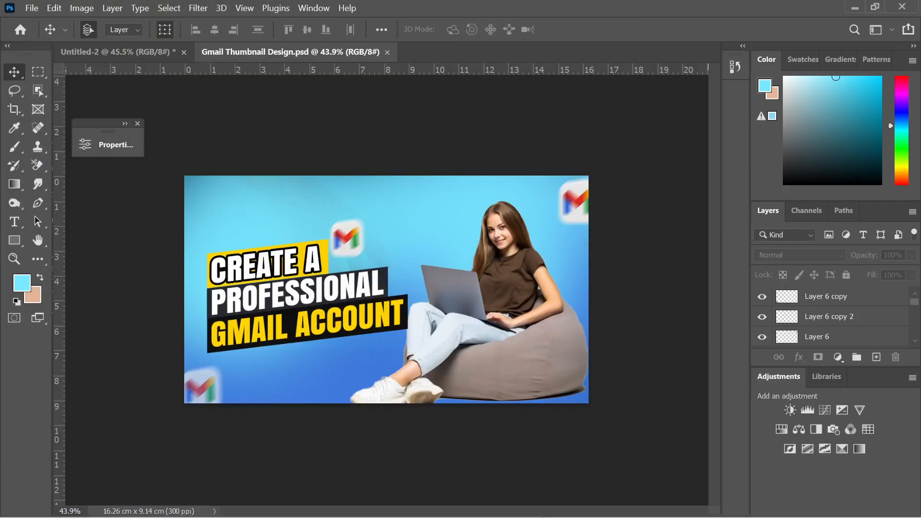
Step: Switch to Pinterest in the browser and search for "line light effect"
{"action": "left_click", "coordinate": [579, 503]}
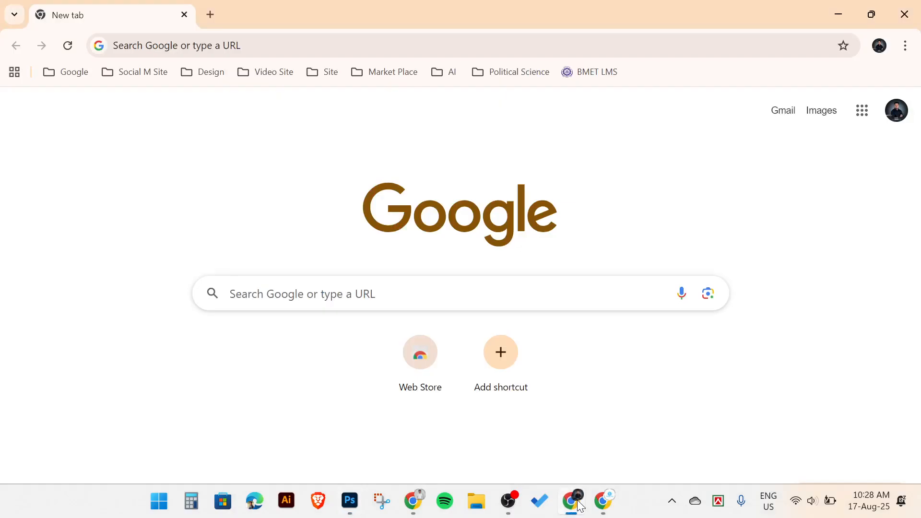
{"action": "left_click", "coordinate": [595, 506]}
{"action": "left_click", "coordinate": [160, 103]}
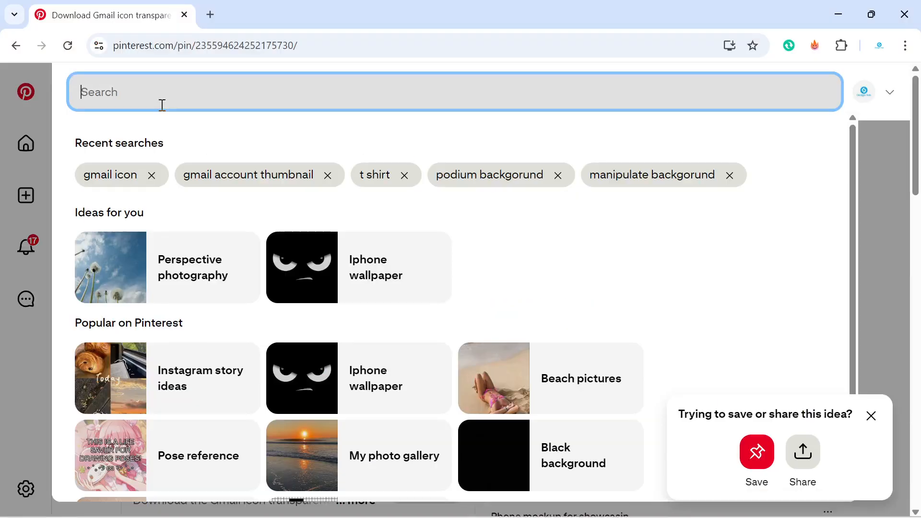
{"action": "type", "text": "ligh"}
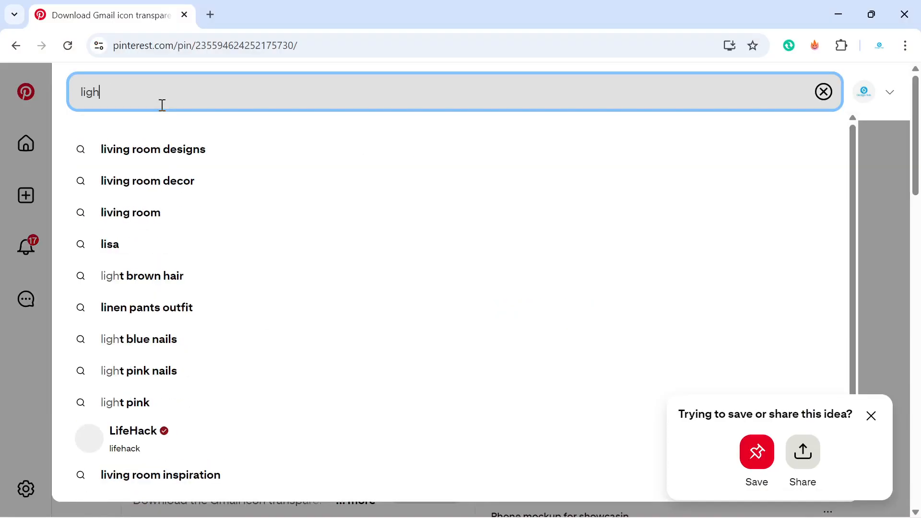
{"action": "key", "text": "BackSpace"}
{"action": "key", "text": "BackSpace"}
{"action": "key", "text": "BackSpace"}
{"action": "key", "text": "BackSpace"}
{"action": "type", "text": "line"}
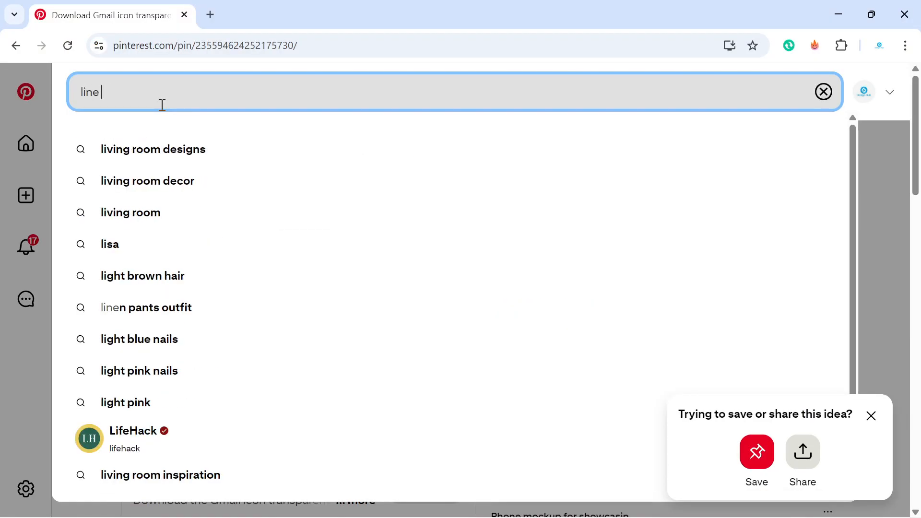
{"action": "type", "text": " ligh"}
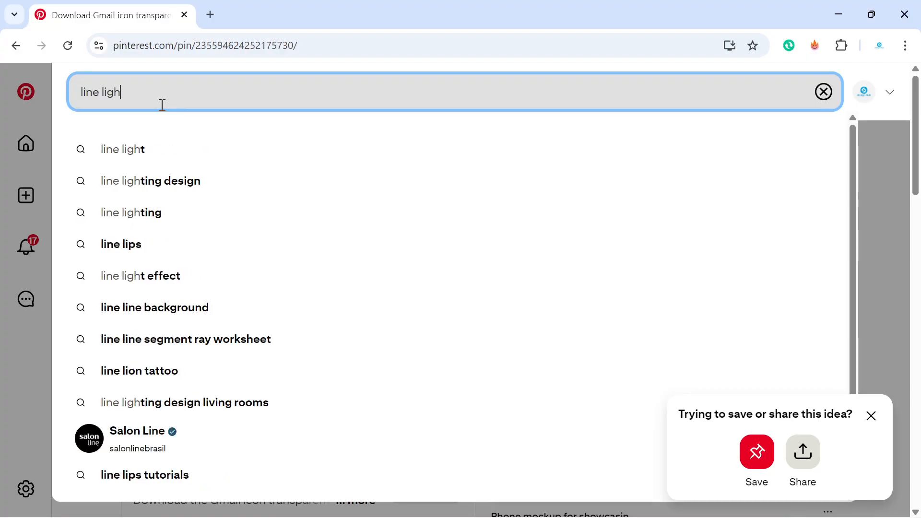
{"action": "type", "text": "t effect"}
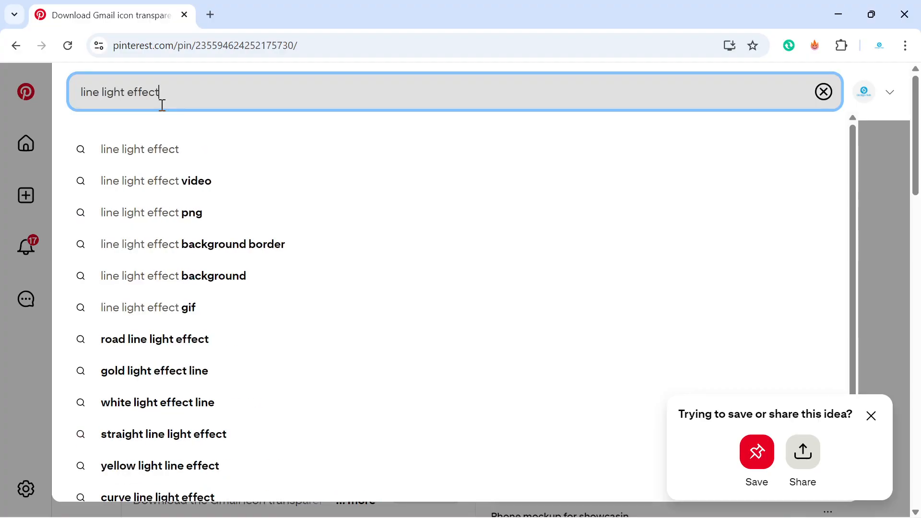
{"action": "key", "text": "Return"}
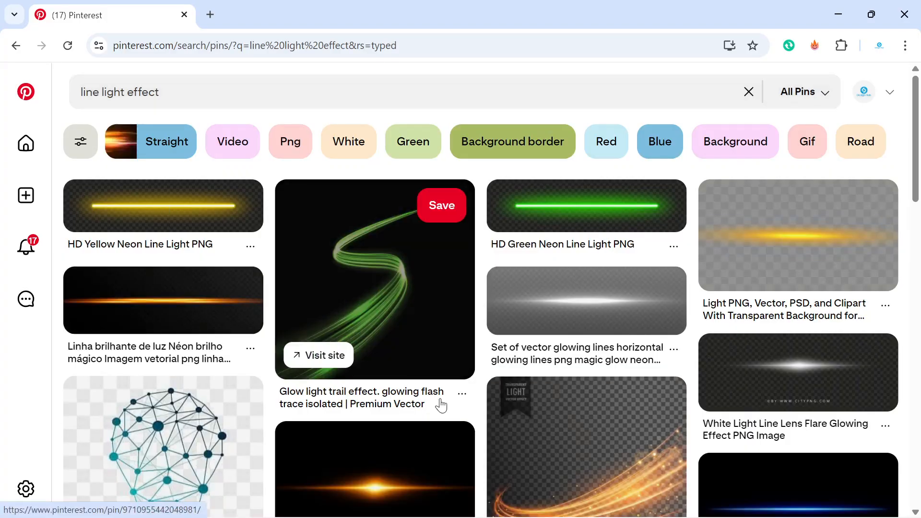
Step: Examine the line light effect results for a glowing trail that suits the thumbnail
{"action": "scroll", "coordinate": [441, 405], "scroll_direction": "down", "scroll_amount": 7}
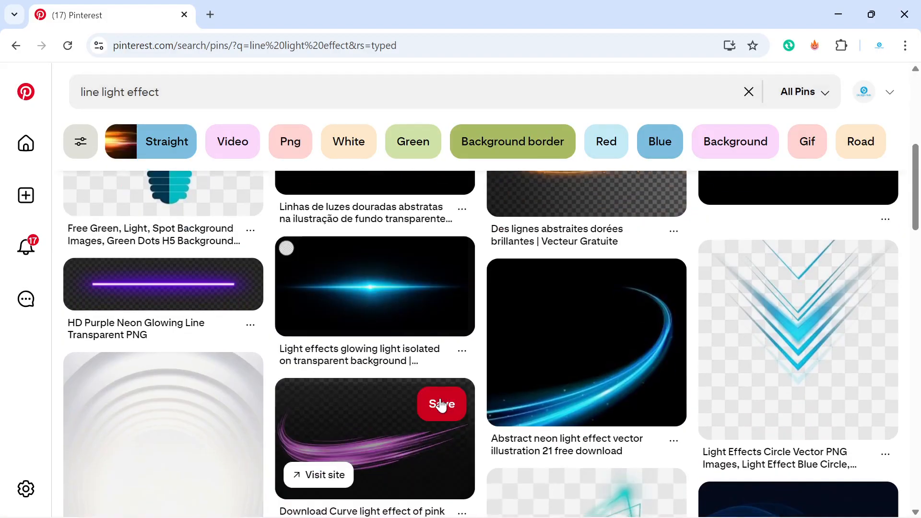
{"action": "scroll", "coordinate": [665, 424], "scroll_direction": "down", "scroll_amount": 2}
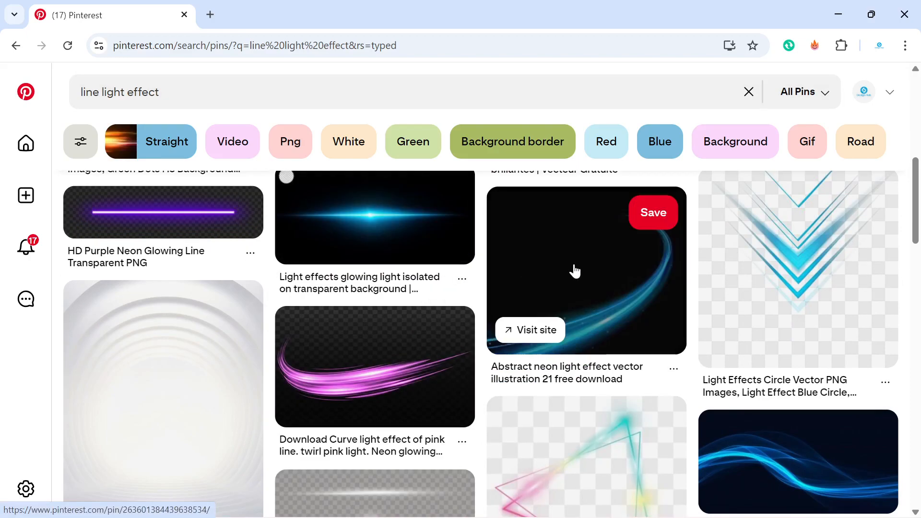
{"action": "scroll", "coordinate": [624, 281], "scroll_direction": "down", "scroll_amount": 6}
{"action": "scroll", "coordinate": [658, 284], "scroll_direction": "down", "scroll_amount": 5}
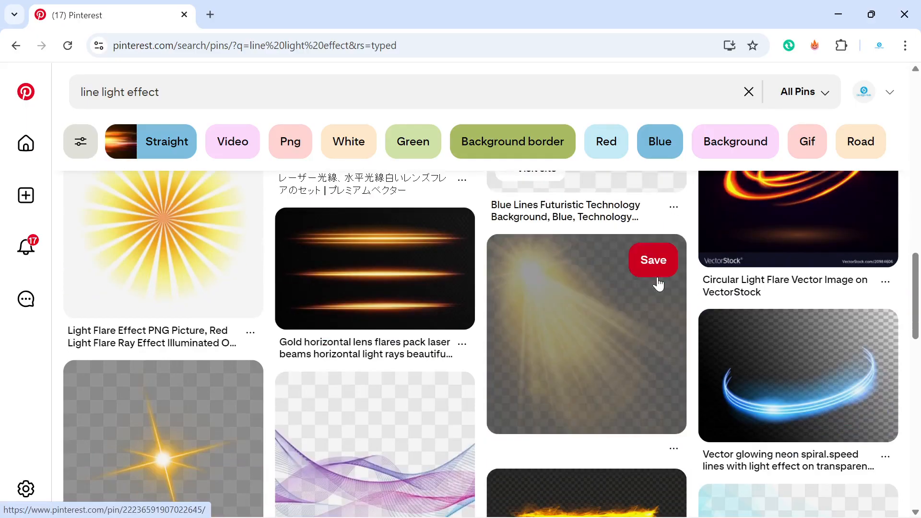
{"action": "scroll", "coordinate": [828, 303], "scroll_direction": "up", "scroll_amount": 4}
{"action": "scroll", "coordinate": [511, 307], "scroll_direction": "down", "scroll_amount": 10}
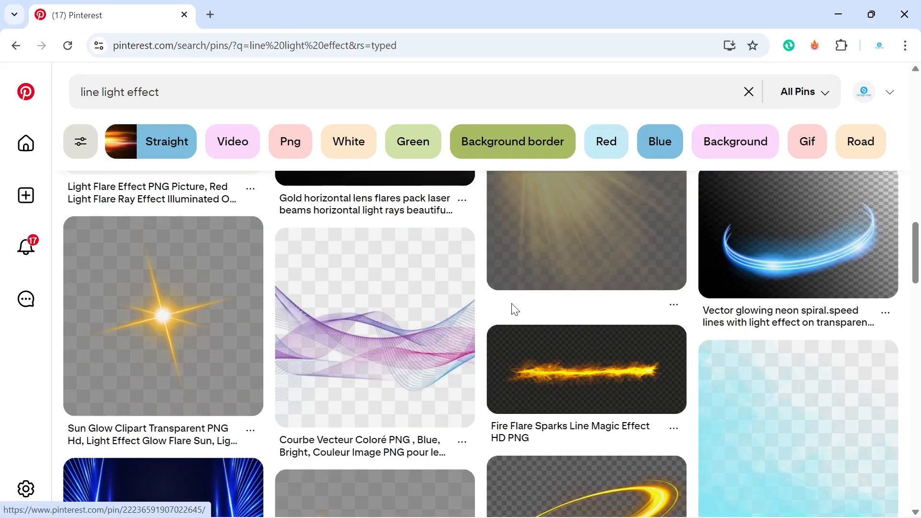
{"action": "scroll", "coordinate": [646, 353], "scroll_direction": "down", "scroll_amount": 3}
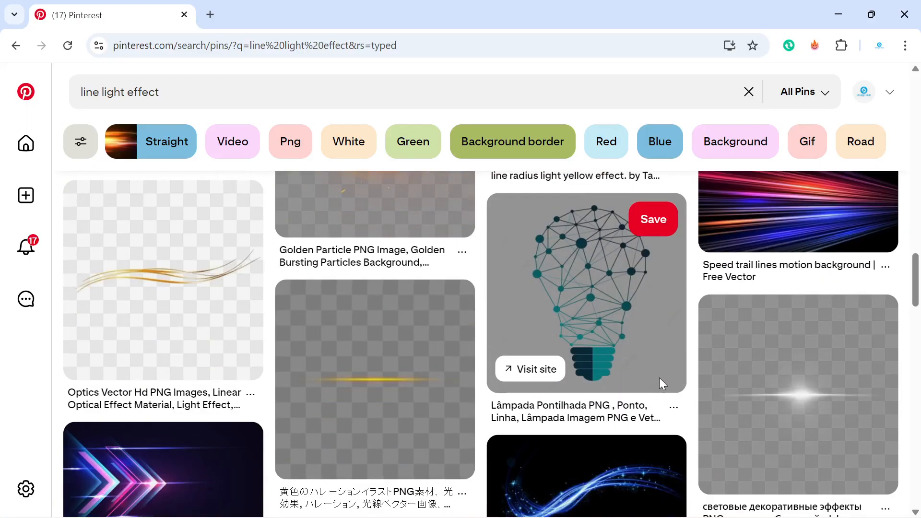
{"action": "scroll", "coordinate": [660, 380], "scroll_direction": "up", "scroll_amount": 2}
{"action": "scroll", "coordinate": [763, 384], "scroll_direction": "down", "scroll_amount": 4}
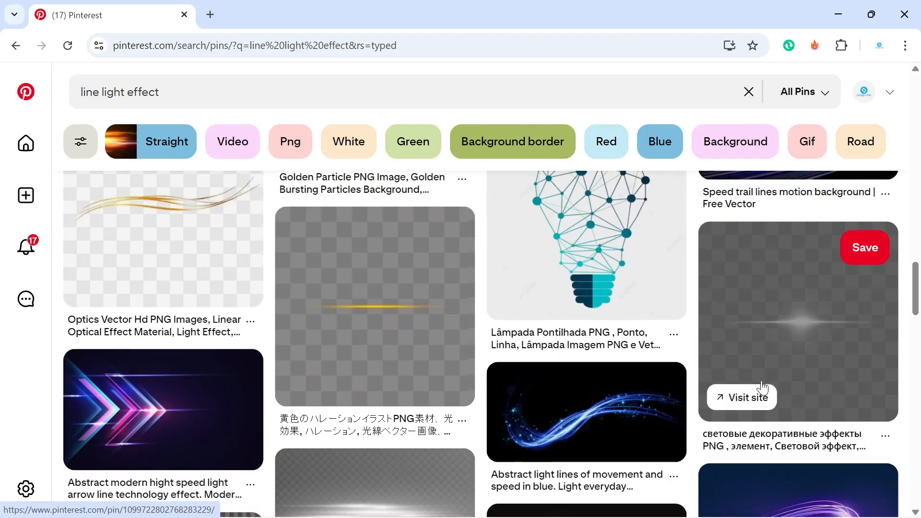
{"action": "scroll", "coordinate": [761, 363], "scroll_direction": "up", "scroll_amount": 6}
{"action": "scroll", "coordinate": [791, 362], "scroll_direction": "down", "scroll_amount": 15}
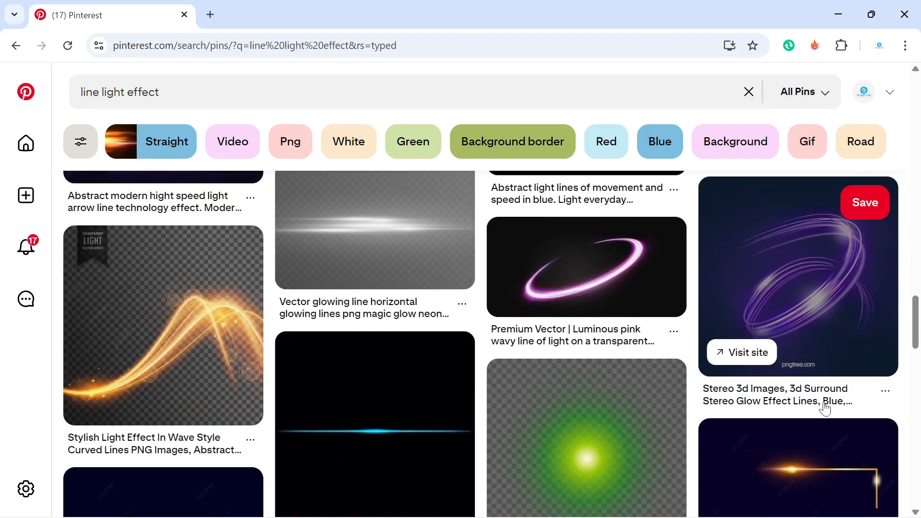
{"action": "scroll", "coordinate": [800, 348], "scroll_direction": "down", "scroll_amount": 10}
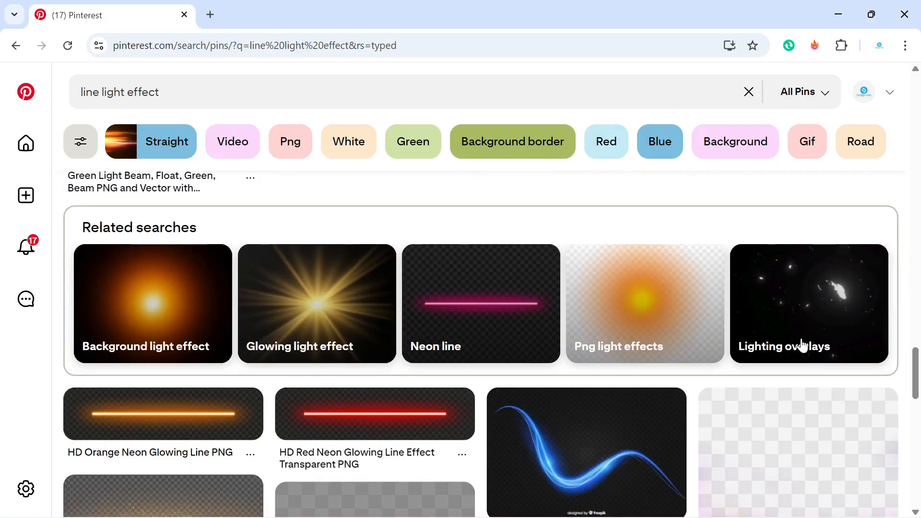
{"action": "scroll", "coordinate": [804, 344], "scroll_direction": "up", "scroll_amount": 8}
{"action": "scroll", "coordinate": [804, 343], "scroll_direction": "up", "scroll_amount": 12}
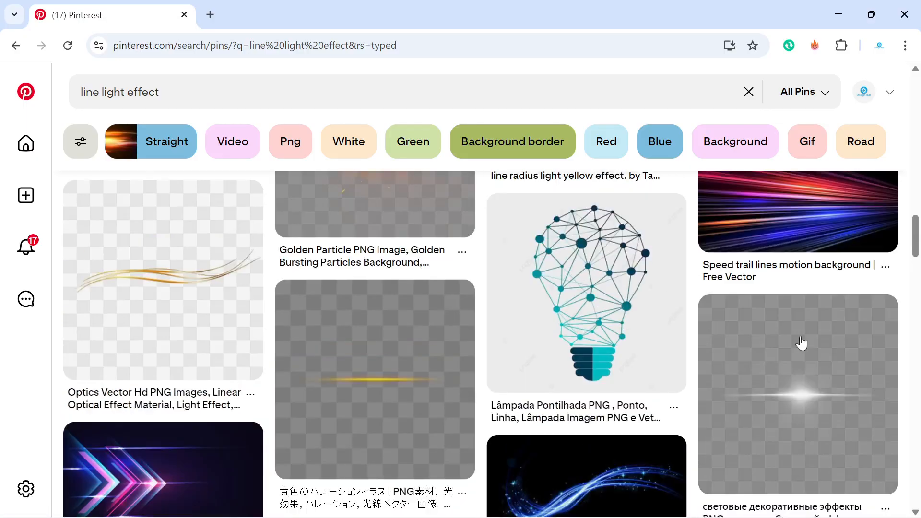
{"action": "scroll", "coordinate": [804, 341], "scroll_direction": "down", "scroll_amount": 9}
{"action": "scroll", "coordinate": [803, 342], "scroll_direction": "up", "scroll_amount": 9}
{"action": "scroll", "coordinate": [802, 342], "scroll_direction": "up", "scroll_amount": 3}
{"action": "scroll", "coordinate": [802, 342], "scroll_direction": "down", "scroll_amount": 6}
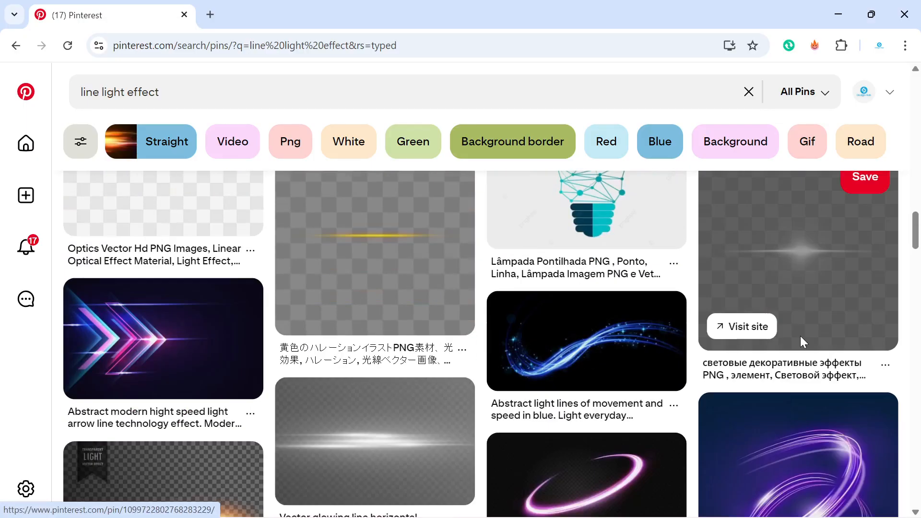
{"action": "scroll", "coordinate": [801, 341], "scroll_direction": "up", "scroll_amount": 5}
{"action": "scroll", "coordinate": [802, 342], "scroll_direction": "down", "scroll_amount": 3}
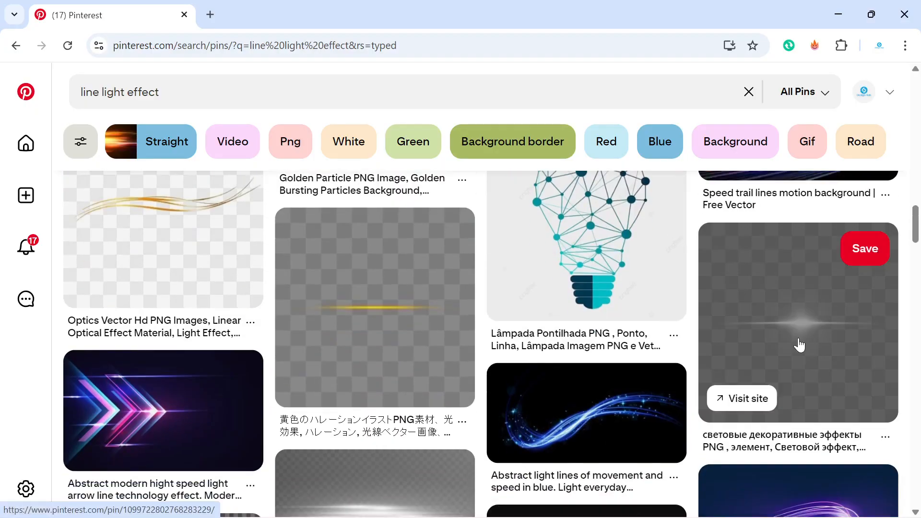
{"action": "scroll", "coordinate": [798, 345], "scroll_direction": "up", "scroll_amount": 6}
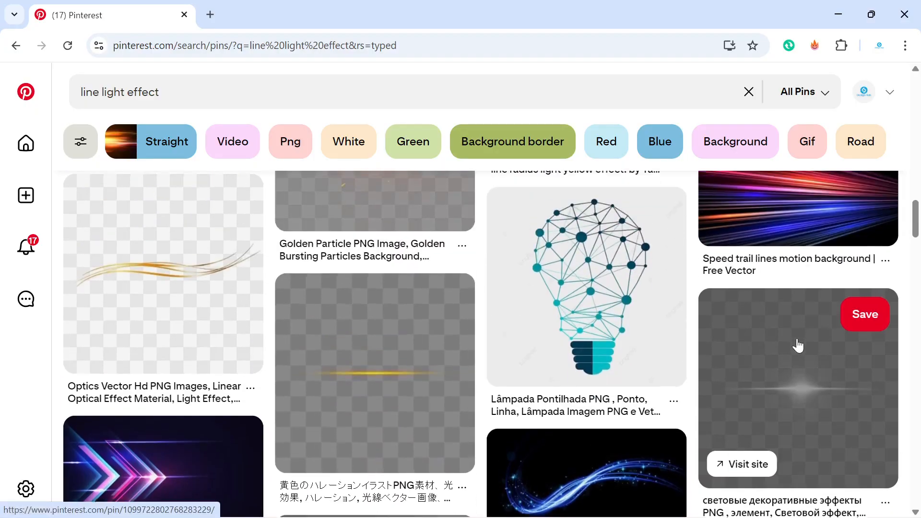
{"action": "scroll", "coordinate": [798, 344], "scroll_direction": "up", "scroll_amount": 10}
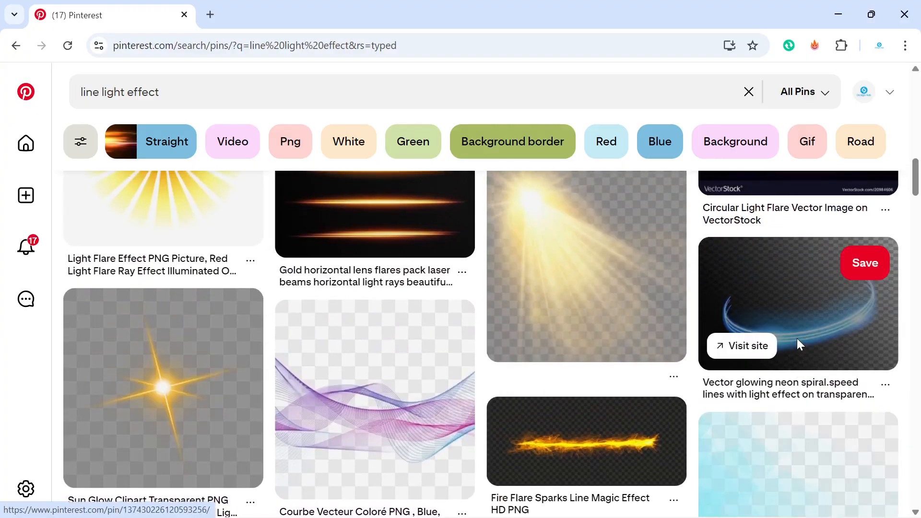
{"action": "scroll", "coordinate": [700, 354], "scroll_direction": "up", "scroll_amount": 6}
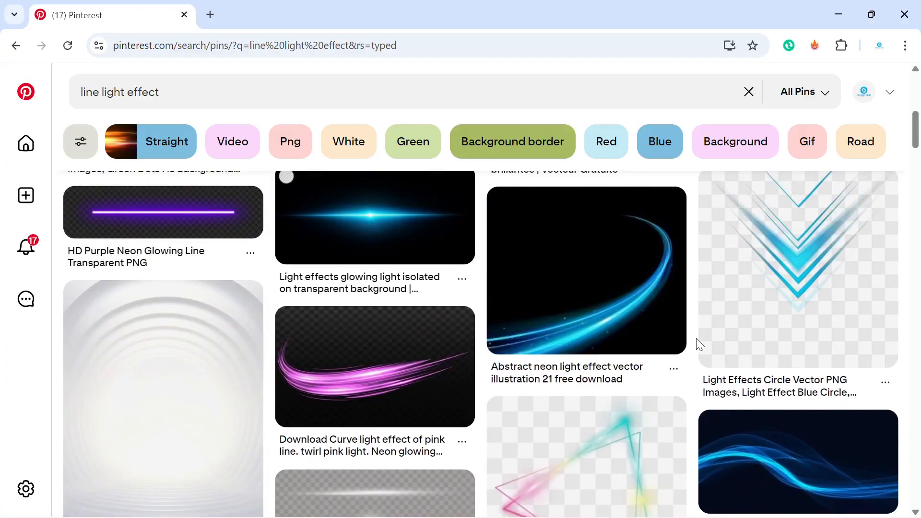
{"action": "scroll", "coordinate": [811, 371], "scroll_direction": "up", "scroll_amount": 3}
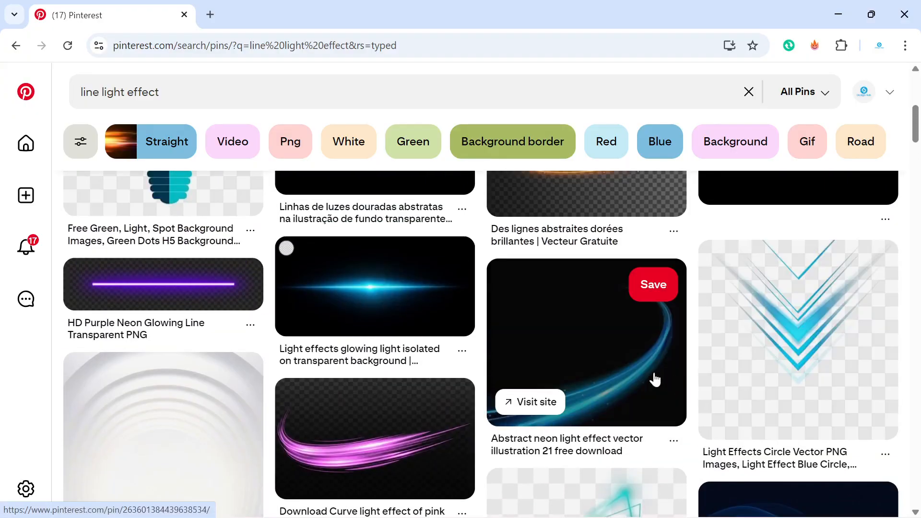
{"action": "scroll", "coordinate": [672, 362], "scroll_direction": "up", "scroll_amount": 6}
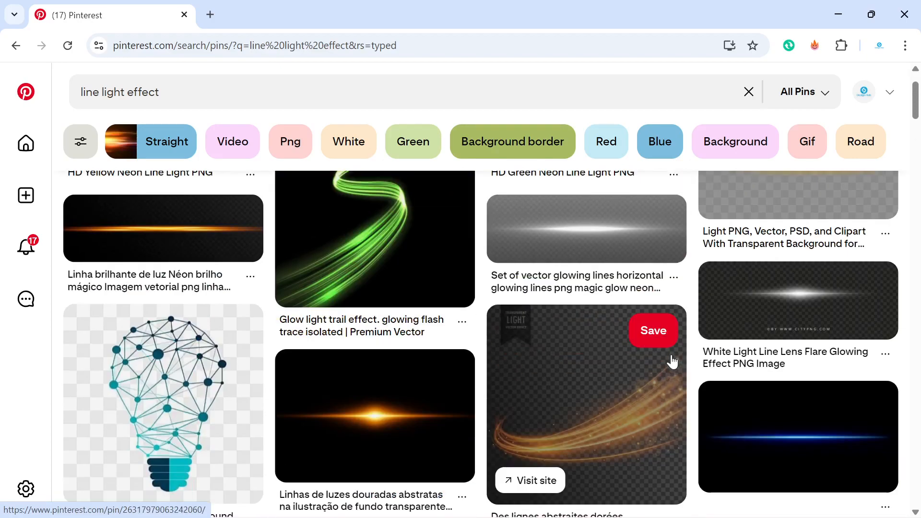
{"action": "scroll", "coordinate": [673, 362], "scroll_direction": "up", "scroll_amount": 2}
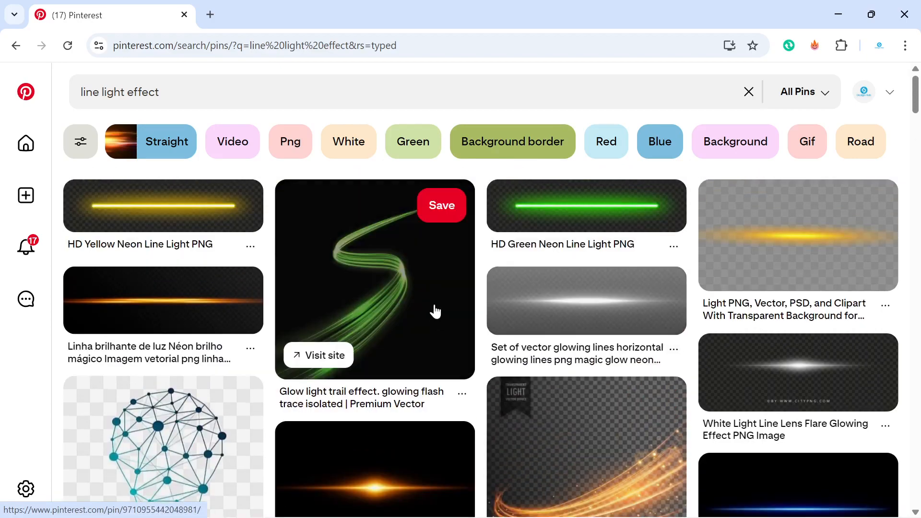
Step: Open the green glow light trail pin on the black background and copy its image
{"action": "left_click", "coordinate": [432, 313]}
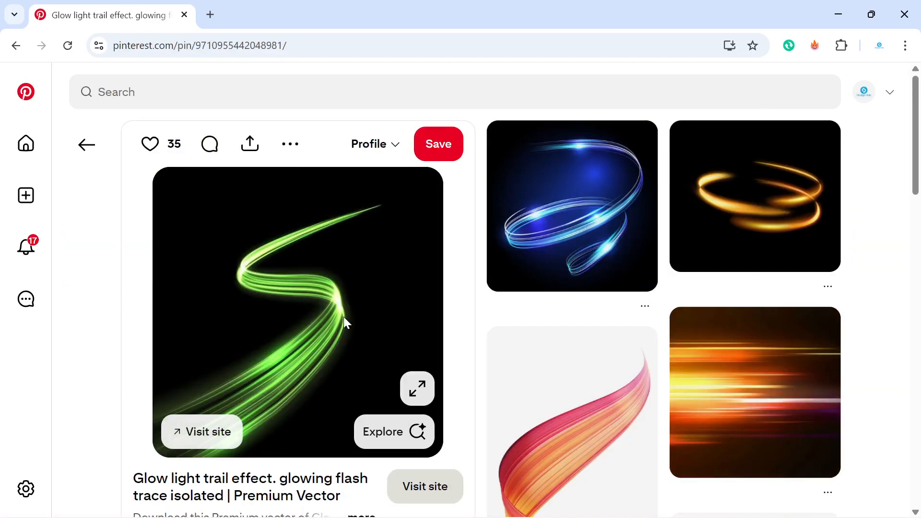
{"action": "right_click", "coordinate": [308, 310]}
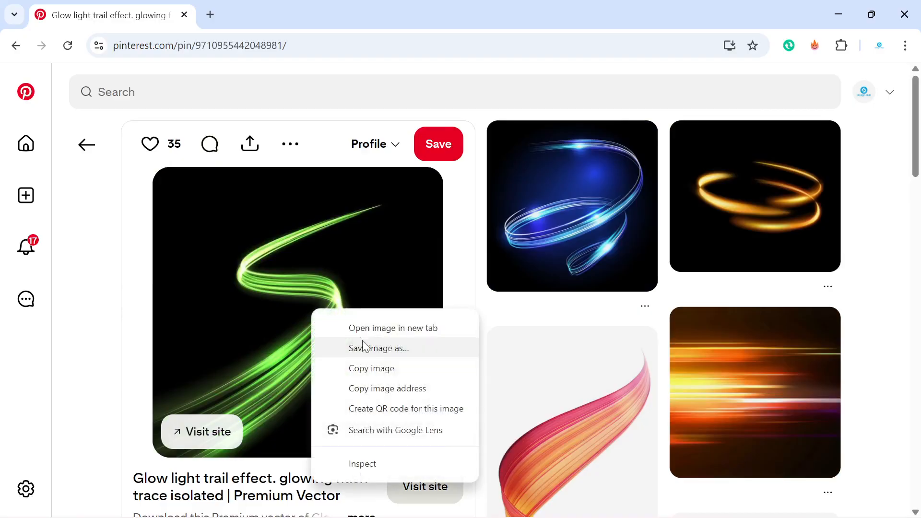
{"action": "left_click", "coordinate": [369, 366]}
Step: Switch to Photoshop, paste the green light trail image into the Gmail thumbnail and move it over the woman
{"action": "mouse_move", "coordinate": [420, 502]}
{"action": "left_click", "coordinate": [350, 501]}
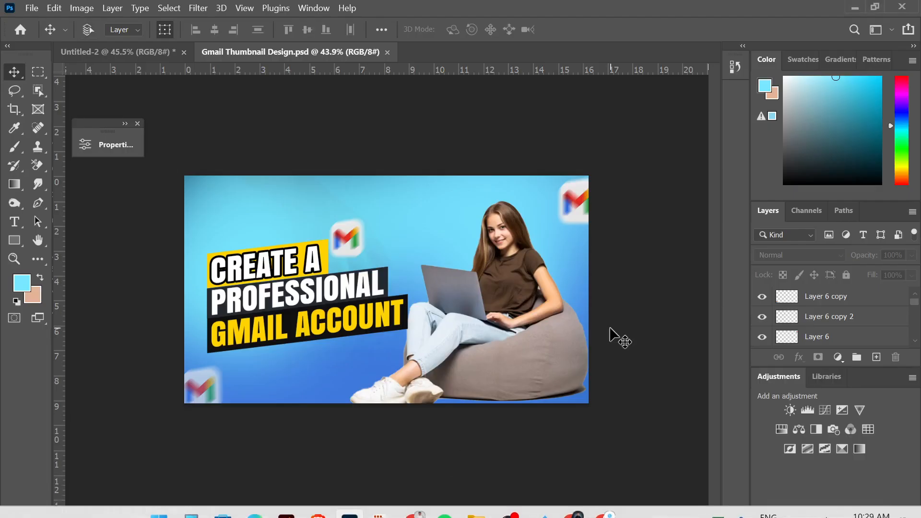
{"action": "key", "text": "ctrl+v"}
{"action": "left_click_drag", "start_coordinate": [446, 325], "coordinate": [514, 328]}
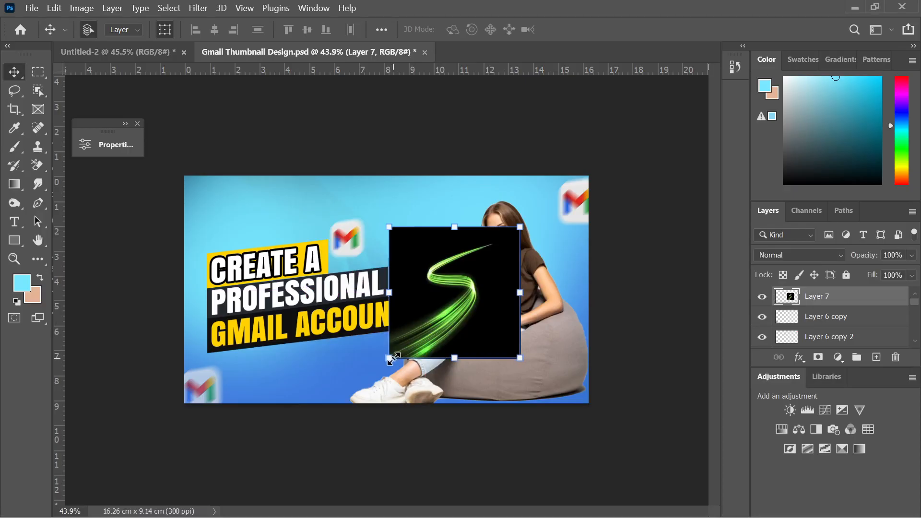
Step: Enlarge the pasted light trail image to about 211% over the woman's side of the canvas and set its blend mode to Screen
{"action": "left_click_drag", "start_coordinate": [389, 358], "coordinate": [308, 401]}
{"action": "left_click_drag", "start_coordinate": [475, 271], "coordinate": [474, 315]}
{"action": "left_click_drag", "start_coordinate": [552, 213], "coordinate": [668, 185]}
{"action": "left_click", "coordinate": [678, 29]}
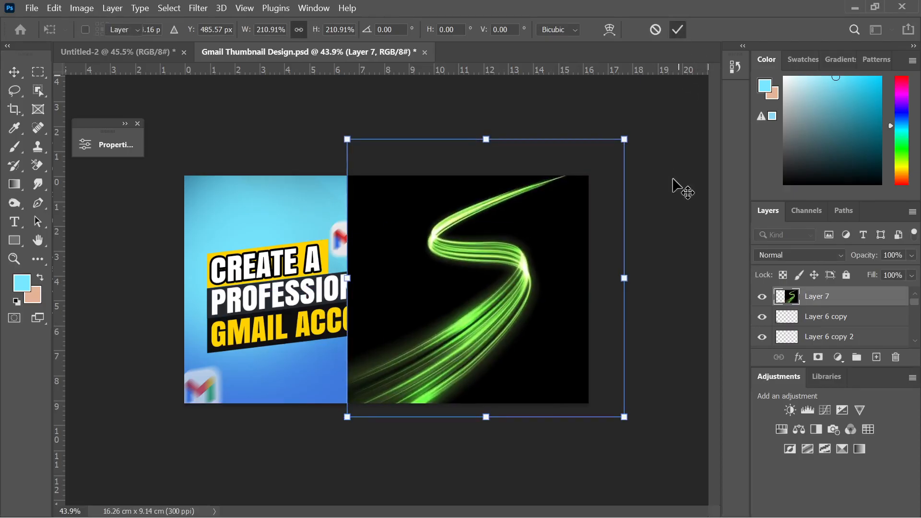
{"action": "left_click", "coordinate": [797, 257]}
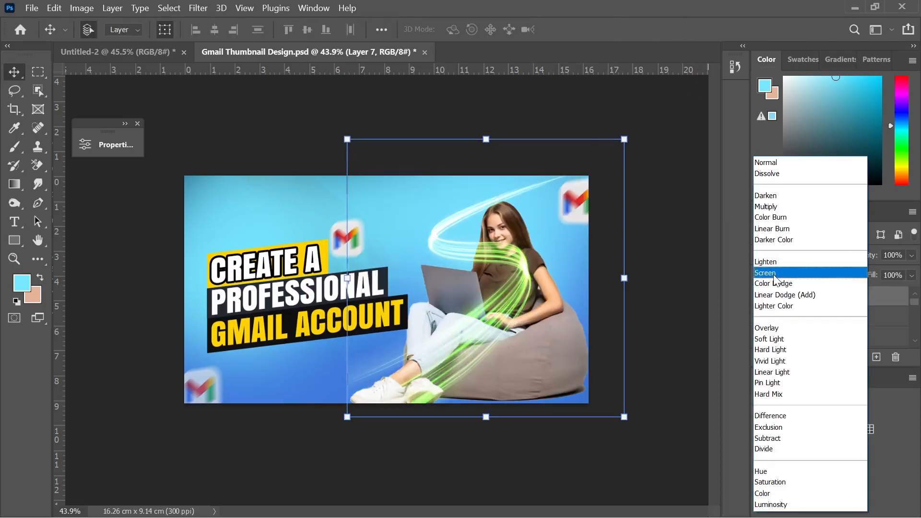
{"action": "left_click", "coordinate": [776, 274]}
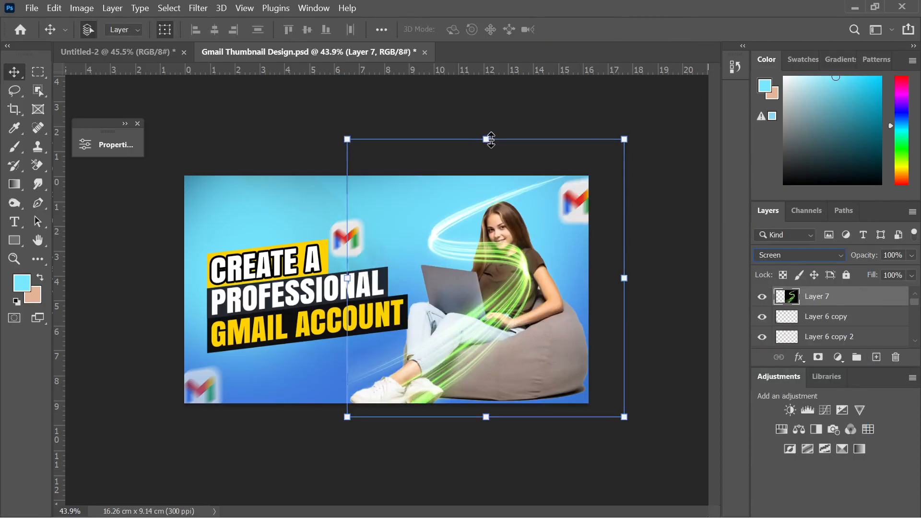
Step: Reshape the green light trail to 154.50% width and 120.47% height, positioning it so it wraps around the woman and beanbag
{"action": "left_click_drag", "start_coordinate": [491, 139], "coordinate": [491, 200]}
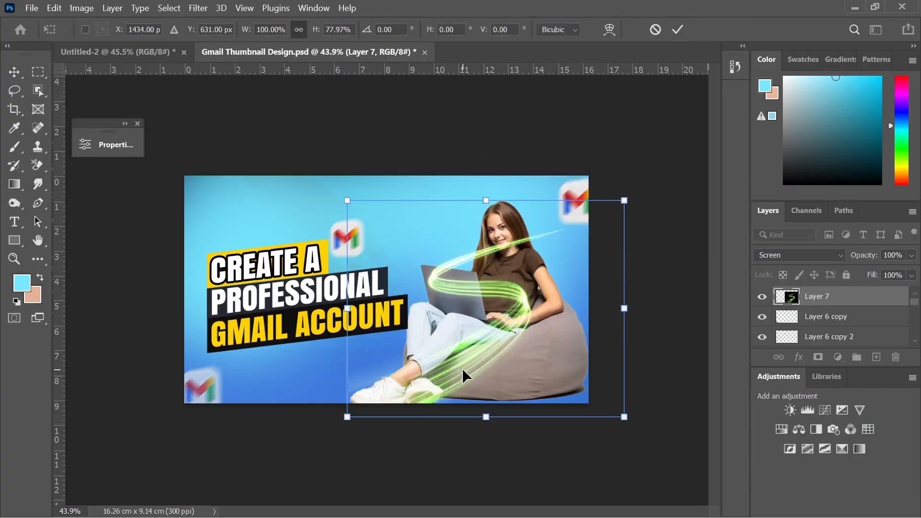
{"action": "left_click_drag", "start_coordinate": [625, 199], "coordinate": [687, 197]}
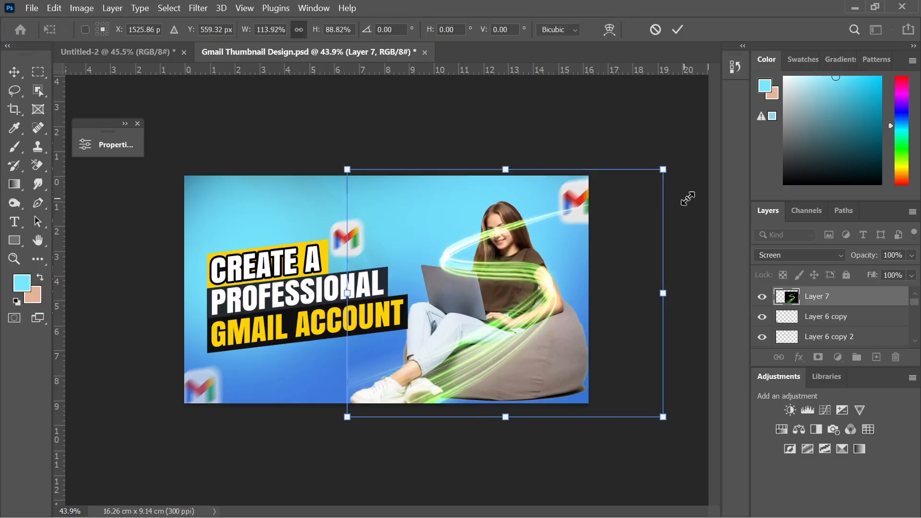
{"action": "left_click_drag", "start_coordinate": [539, 286], "coordinate": [528, 309]}
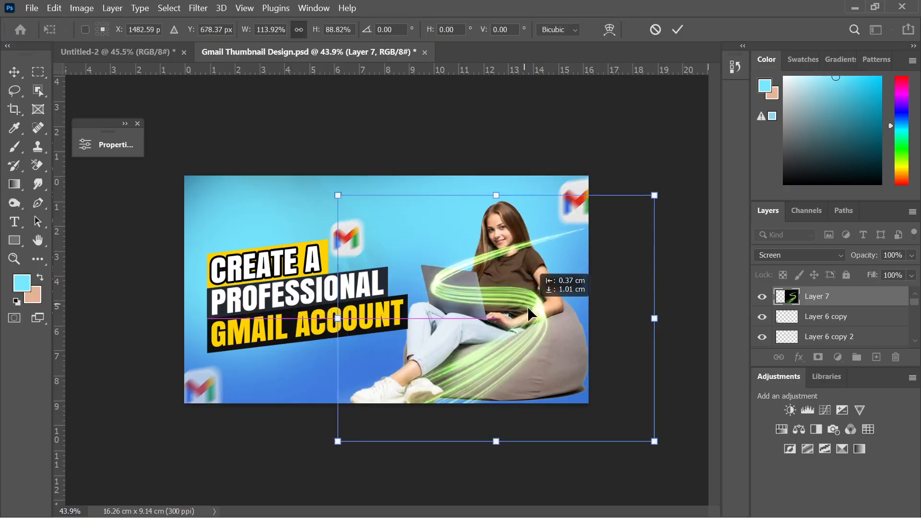
{"action": "left_click_drag", "start_coordinate": [527, 309], "coordinate": [528, 309]}
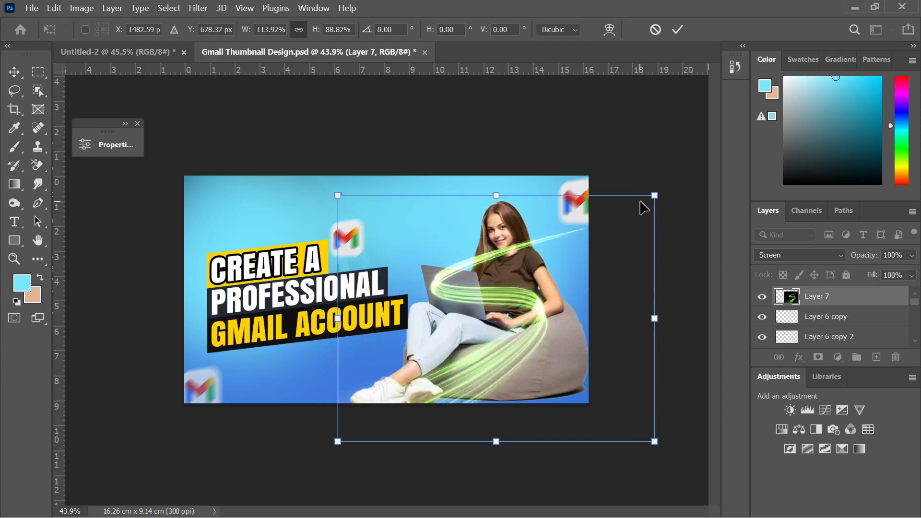
{"action": "left_click_drag", "start_coordinate": [654, 194], "coordinate": [753, 171]}
{"action": "left_click_drag", "start_coordinate": [338, 444], "coordinate": [292, 462]}
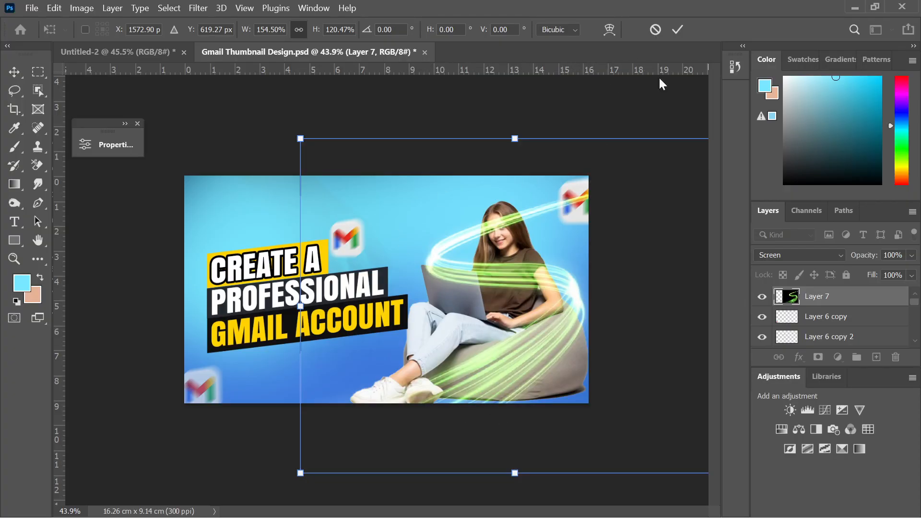
{"action": "left_click", "coordinate": [678, 30]}
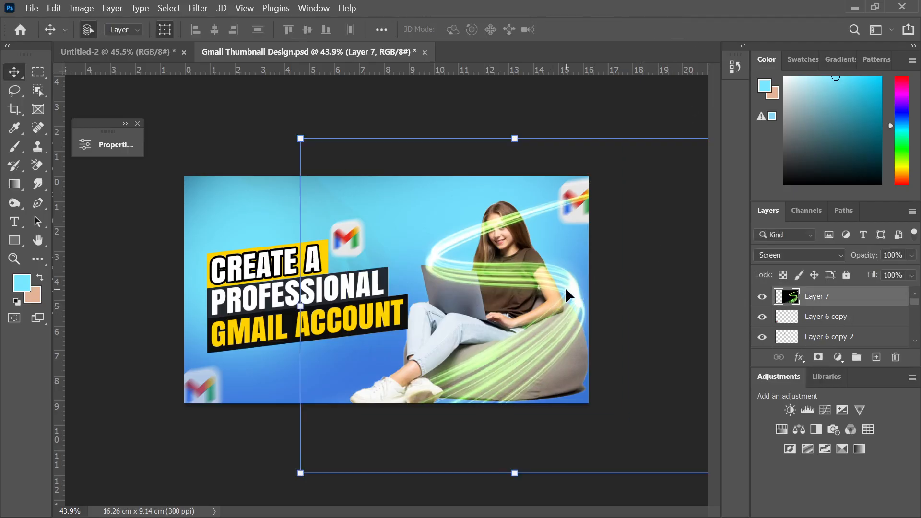
Step: Colorize the light trail with Hue/Saturation at hue 145, saturation +100 and lightness -24
{"action": "key", "text": "ctrl+u"}
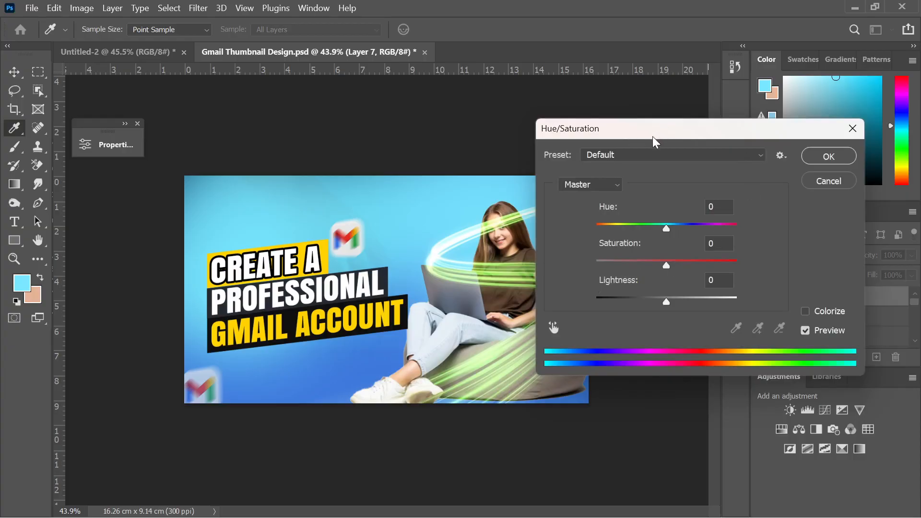
{"action": "left_click_drag", "start_coordinate": [653, 139], "coordinate": [230, 141]}
{"action": "left_click", "coordinate": [357, 321]}
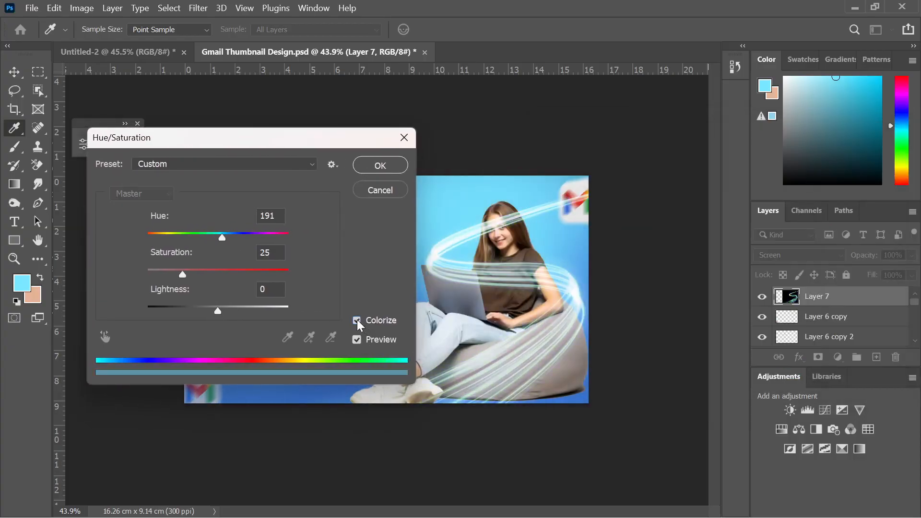
{"action": "mouse_move", "coordinate": [222, 237]}
{"action": "left_mouse_down"}
{"action": "mouse_move", "coordinate": [146, 232]}
{"action": "mouse_move", "coordinate": [308, 246]}
{"action": "mouse_move", "coordinate": [162, 247]}
{"action": "mouse_move", "coordinate": [181, 276]}
{"action": "mouse_move", "coordinate": [144, 275]}
{"action": "mouse_move", "coordinate": [318, 294]}
{"action": "left_mouse_up"}
{"action": "mouse_move", "coordinate": [225, 311]}
{"action": "left_mouse_down"}
{"action": "mouse_move", "coordinate": [244, 310]}
{"action": "mouse_move", "coordinate": [171, 309]}
{"action": "mouse_move", "coordinate": [195, 310]}
{"action": "left_mouse_up"}
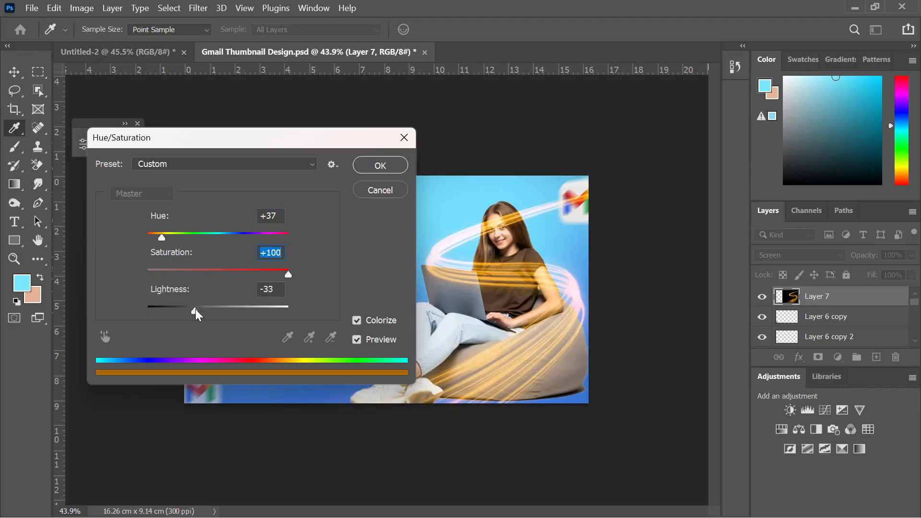
{"action": "left_click_drag", "start_coordinate": [195, 309], "coordinate": [201, 310]}
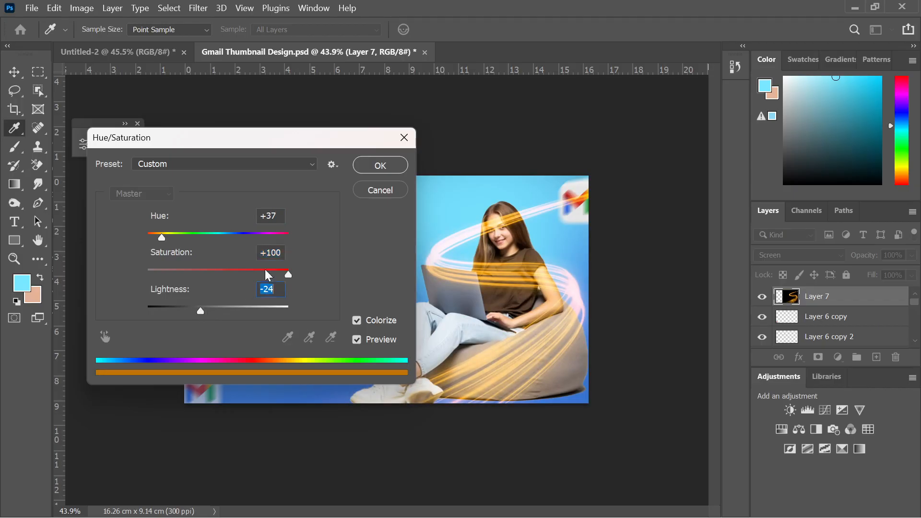
{"action": "left_click_drag", "start_coordinate": [168, 238], "coordinate": [205, 250]}
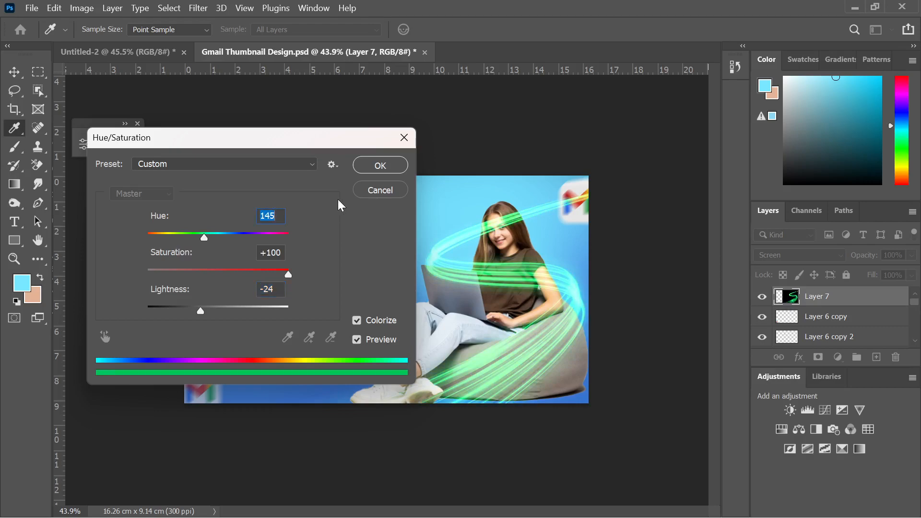
{"action": "left_click", "coordinate": [384, 167]}
{"action": "left_click", "coordinate": [637, 310]}
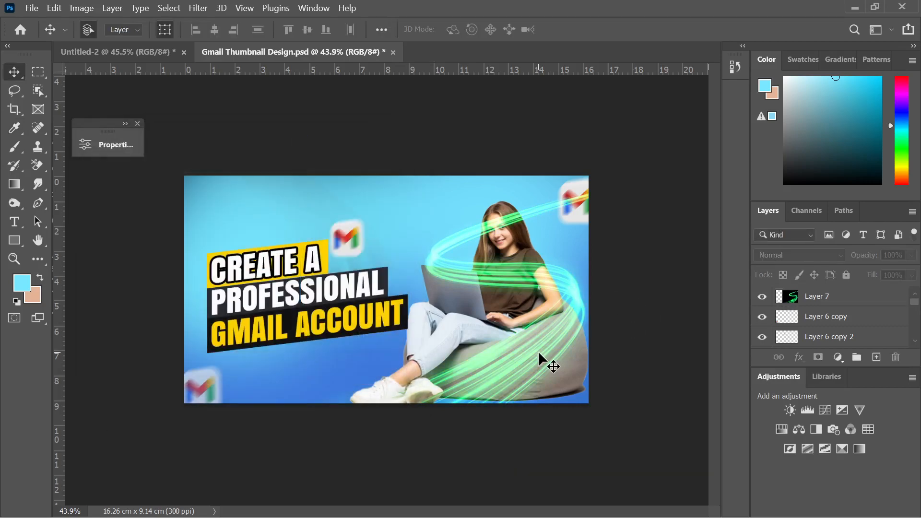
Step: Add a layer mask to the light trail layer and load the woman cutout's outline as a selection
{"action": "left_click", "coordinate": [539, 353]}
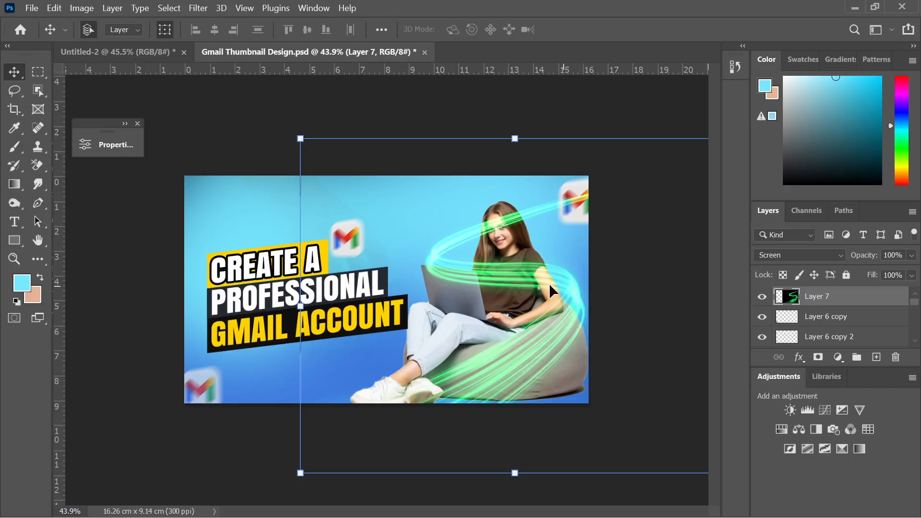
{"action": "left_click", "coordinate": [818, 357]}
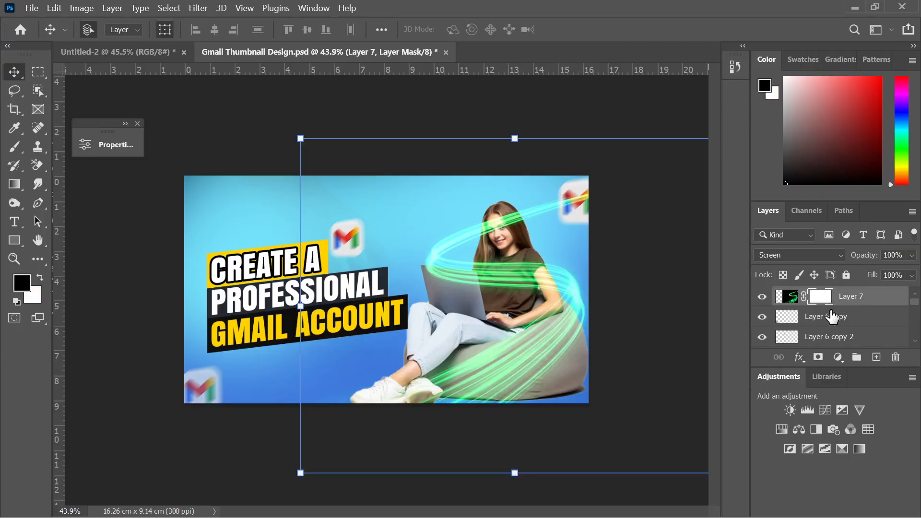
{"action": "scroll", "coordinate": [829, 312], "scroll_direction": "down", "scroll_amount": 4}
{"action": "scroll", "coordinate": [832, 317], "scroll_direction": "down", "scroll_amount": 5}
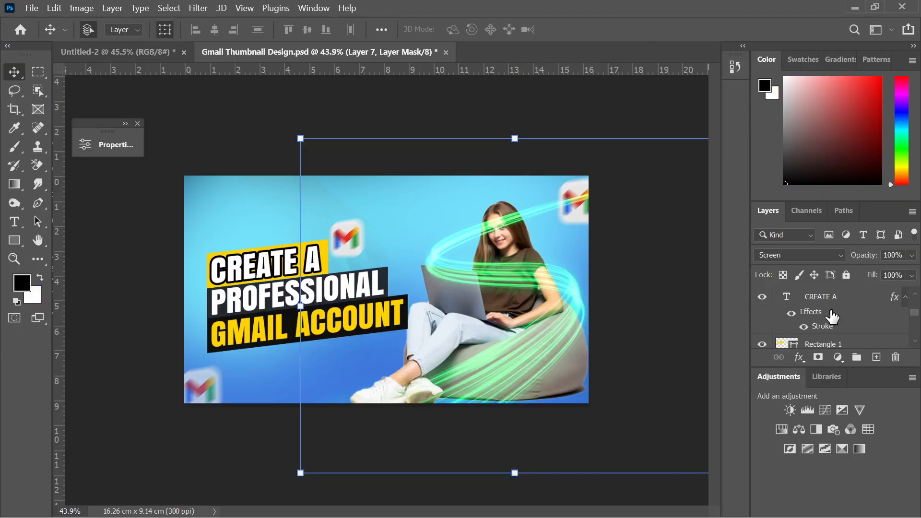
{"action": "scroll", "coordinate": [832, 316], "scroll_direction": "down", "scroll_amount": 2}
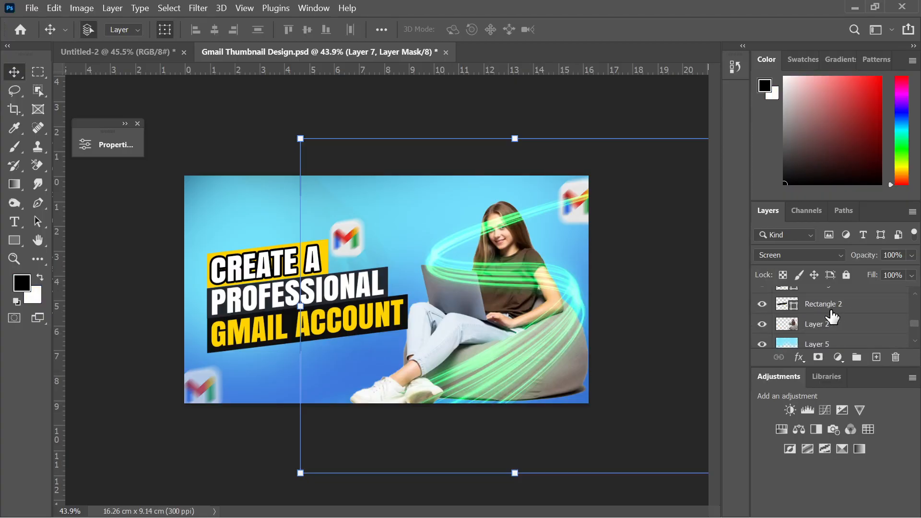
{"action": "left_click", "coordinate": [789, 323], "text": "ctrl"}
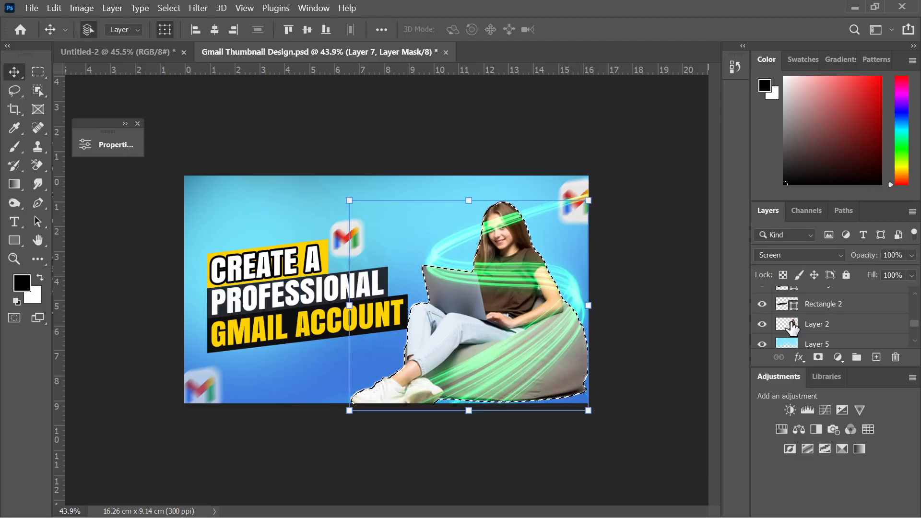
{"action": "scroll", "coordinate": [794, 327], "scroll_direction": "up", "scroll_amount": 8}
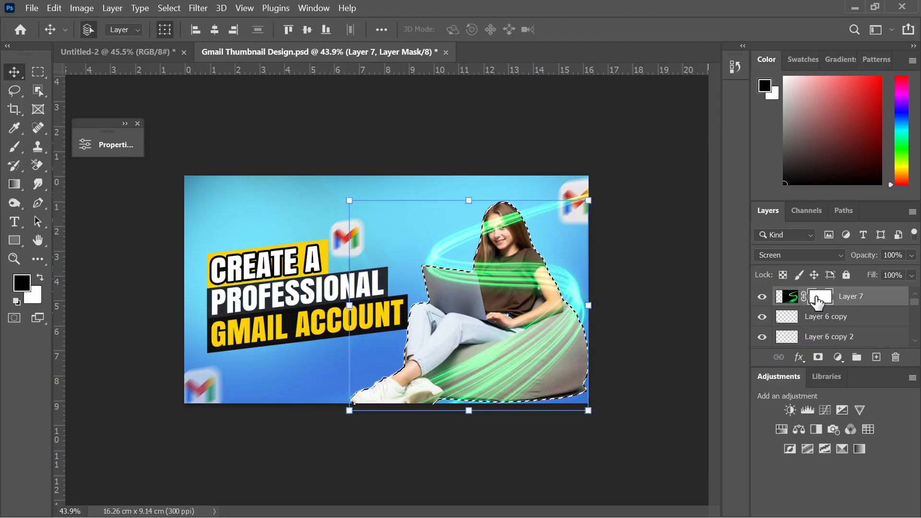
Step: Paint black on the trail's mask with a size 125 brush over the woman's upper body, laptop and face, and deselect
{"action": "left_click", "coordinate": [14, 146]}
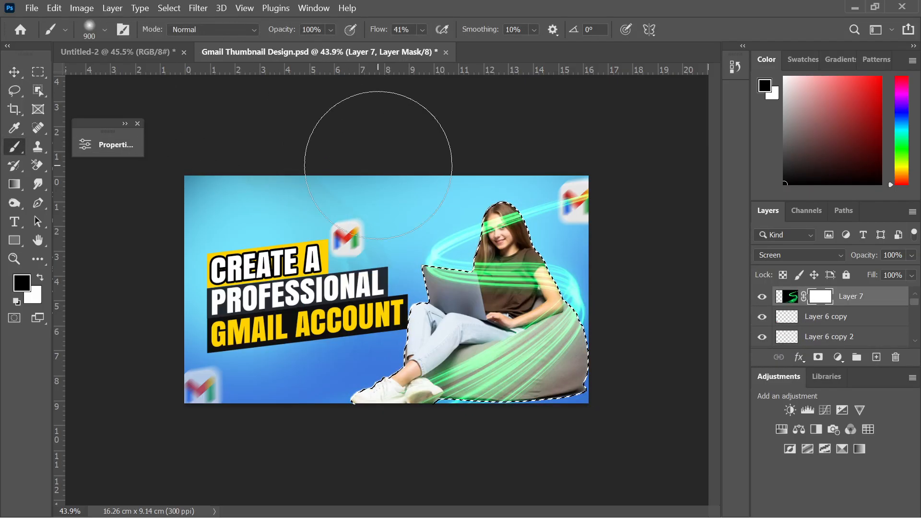
{"action": "key", "text": "bracketleft"}
{"action": "key", "text": "bracketleft"}
{"action": "key", "text": "bracketleft"}
{"action": "key", "text": "bracketleft"}
{"action": "key", "text": "bracketleft"}
{"action": "key", "text": "bracketleft"}
{"action": "key", "text": "bracketleft"}
{"action": "key", "text": "bracketleft"}
{"action": "key", "text": "bracketleft"}
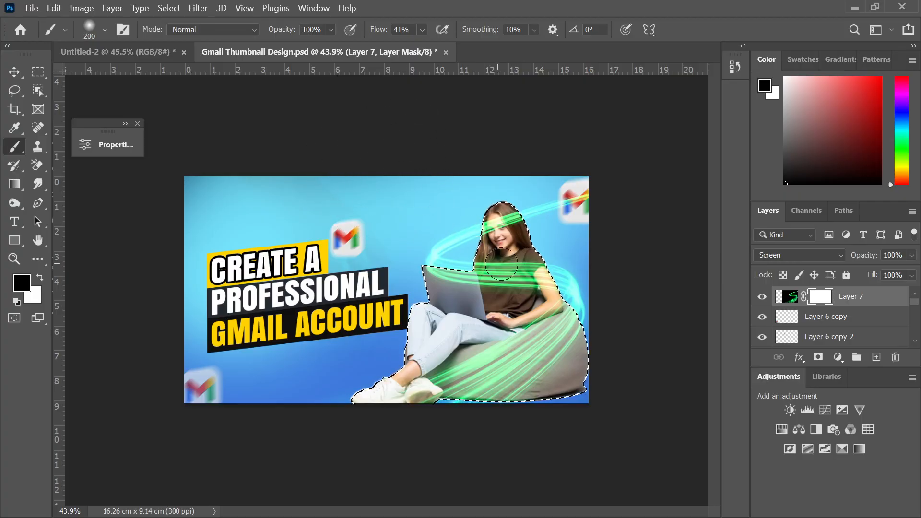
{"action": "key", "text": "bracketleft"}
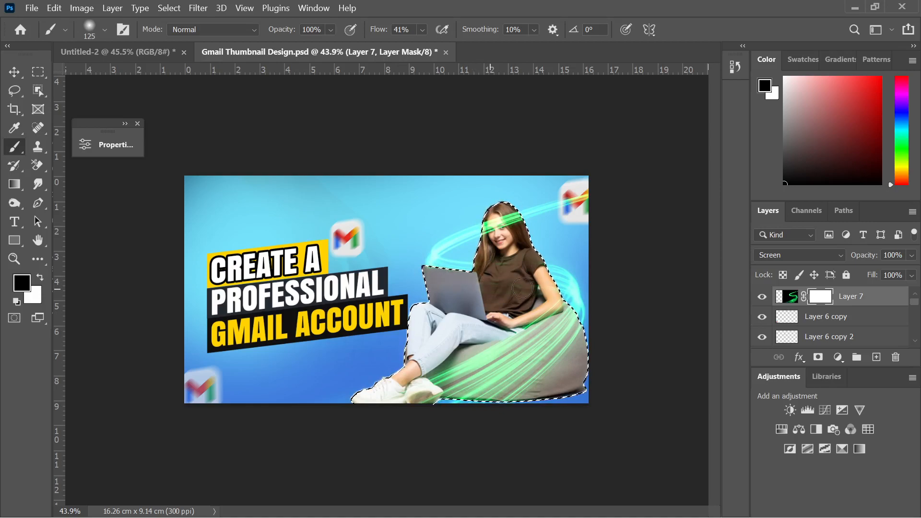
{"action": "mouse_move", "coordinate": [547, 289]}
{"action": "left_mouse_down"}
{"action": "mouse_move", "coordinate": [559, 297]}
{"action": "mouse_move", "coordinate": [539, 276]}
{"action": "left_mouse_up"}
{"action": "mouse_move", "coordinate": [523, 233]}
{"action": "left_mouse_down"}
{"action": "mouse_move", "coordinate": [499, 219]}
{"action": "mouse_move", "coordinate": [489, 232]}
{"action": "mouse_move", "coordinate": [505, 221]}
{"action": "mouse_move", "coordinate": [494, 241]}
{"action": "mouse_move", "coordinate": [492, 228]}
{"action": "mouse_move", "coordinate": [507, 216]}
{"action": "mouse_move", "coordinate": [486, 241]}
{"action": "mouse_move", "coordinate": [501, 219]}
{"action": "mouse_move", "coordinate": [488, 241]}
{"action": "mouse_move", "coordinate": [492, 226]}
{"action": "mouse_move", "coordinate": [521, 219]}
{"action": "mouse_move", "coordinate": [517, 205]}
{"action": "mouse_move", "coordinate": [492, 249]}
{"action": "left_mouse_up"}
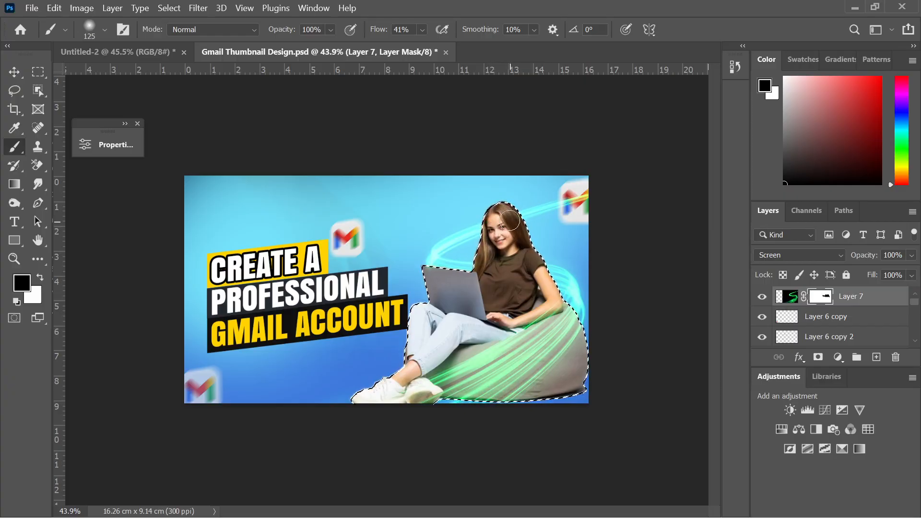
{"action": "key", "text": "ctrl+d"}
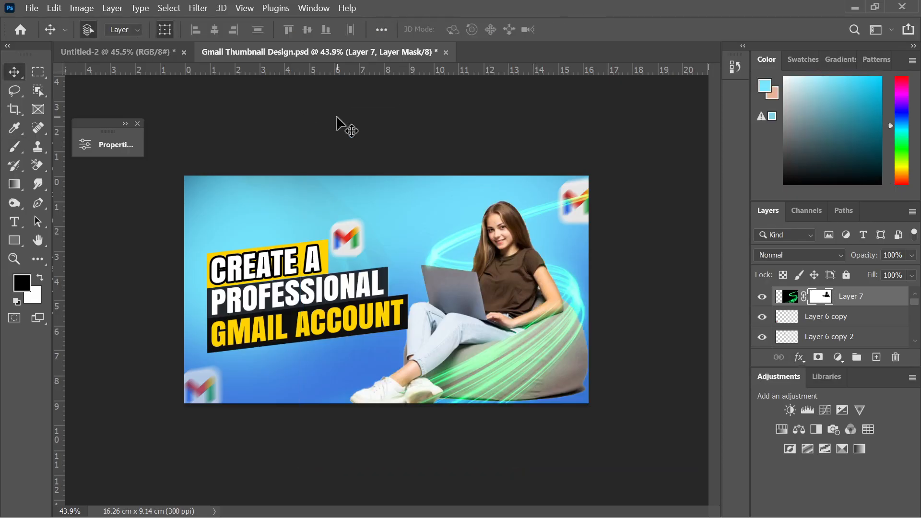
{"action": "left_click", "coordinate": [339, 123]}
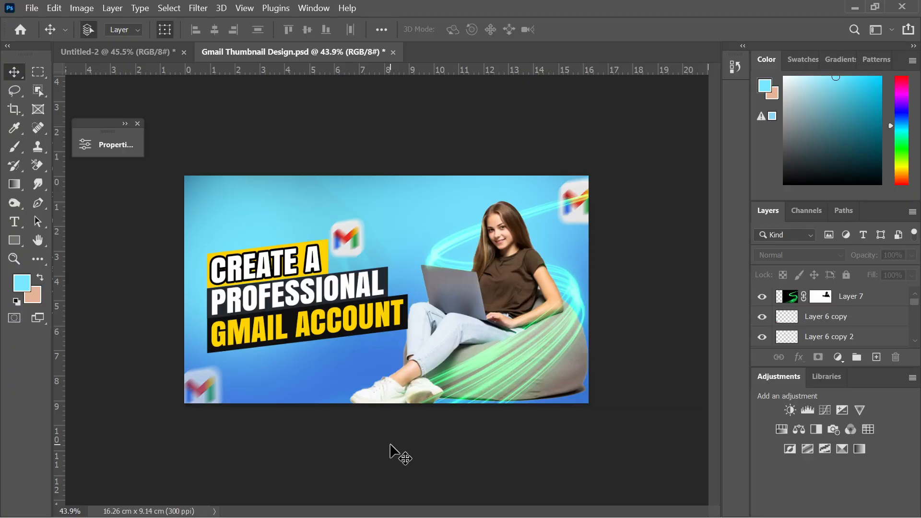
Step: Hide the green light trail layer, switch to Pinterest in Chrome and open the blue spiral light trail pin
{"action": "left_click", "coordinate": [762, 296]}
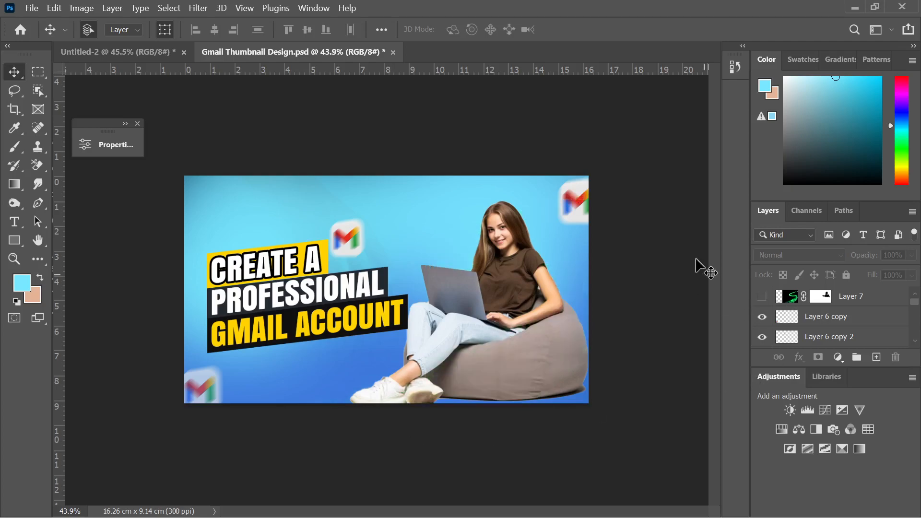
{"action": "left_click", "coordinate": [572, 502]}
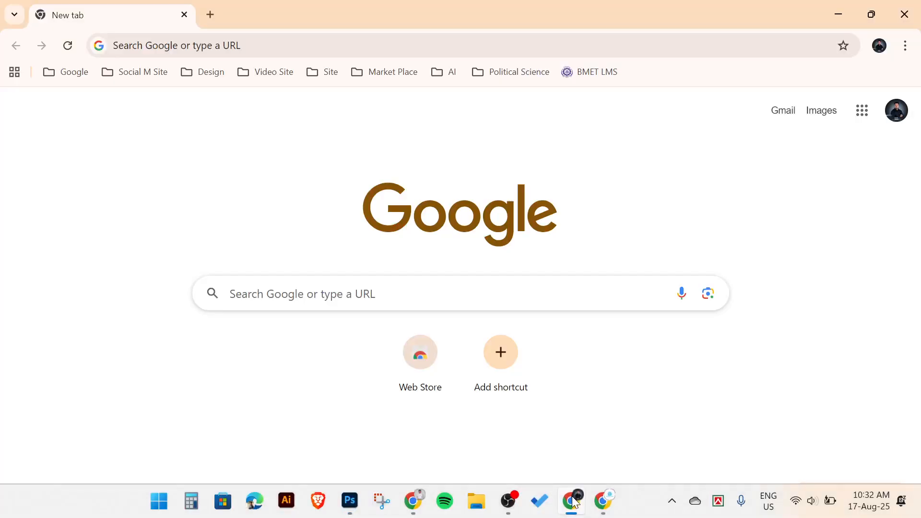
{"action": "left_click", "coordinate": [604, 505]}
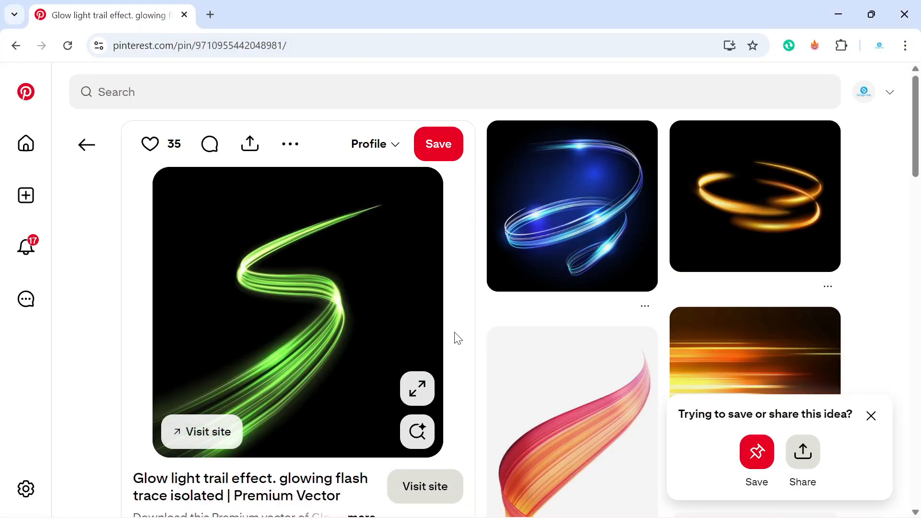
{"action": "left_click", "coordinate": [606, 255]}
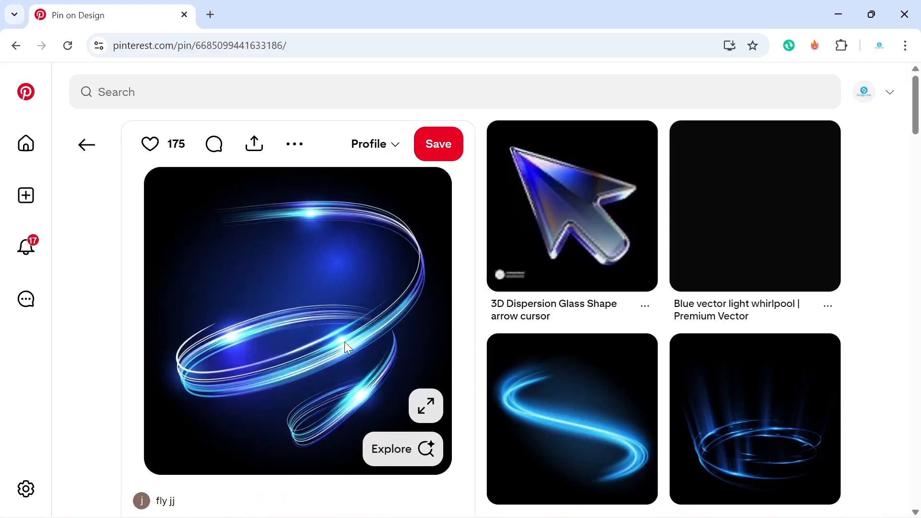
Step: Look through the related light effect pins and copy the blue spiral light trail image
{"action": "scroll", "coordinate": [516, 374], "scroll_direction": "down", "scroll_amount": 12}
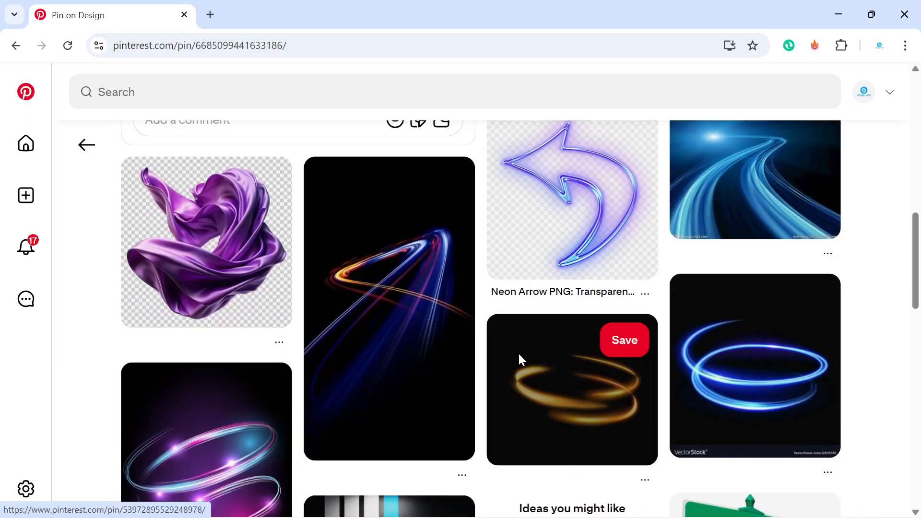
{"action": "scroll", "coordinate": [402, 343], "scroll_direction": "up", "scroll_amount": 12}
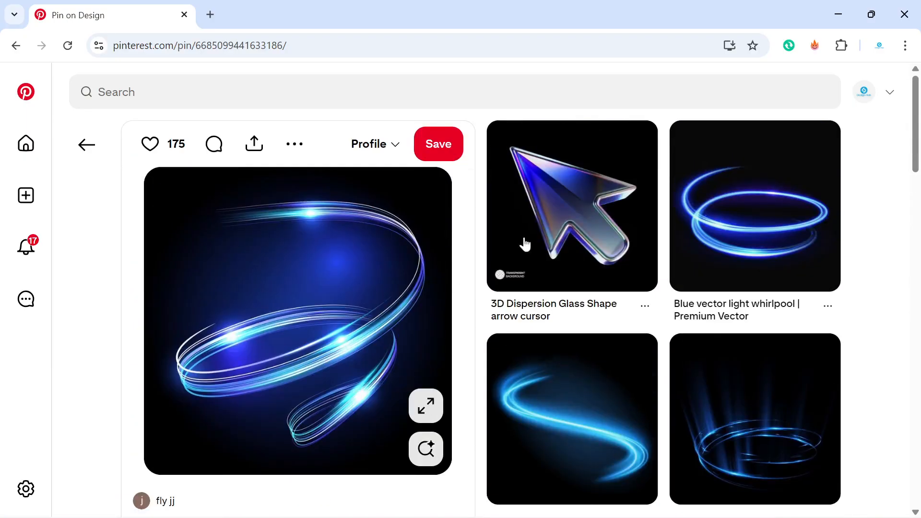
{"action": "right_click", "coordinate": [241, 322]}
{"action": "left_click", "coordinate": [307, 381]}
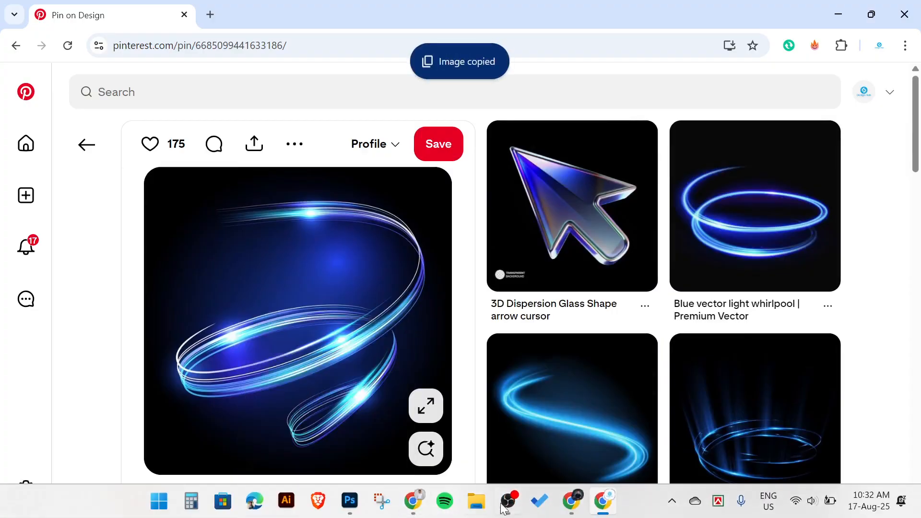
Step: Switch to Photoshop, paste the blue spiral light trail over the woman at about 160% scale, and set its blend mode to Screen
{"action": "left_click", "coordinate": [349, 502]}
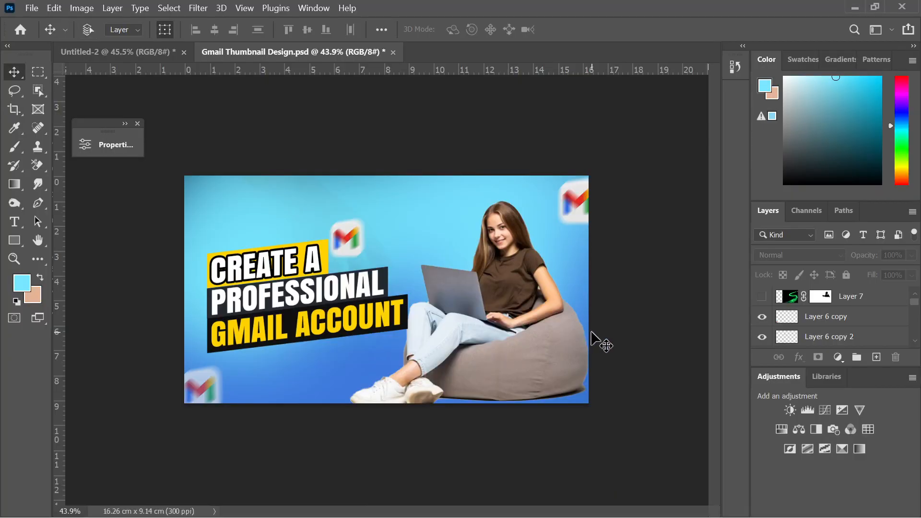
{"action": "key", "text": "ctrl+v"}
{"action": "left_click_drag", "start_coordinate": [461, 290], "coordinate": [555, 290]}
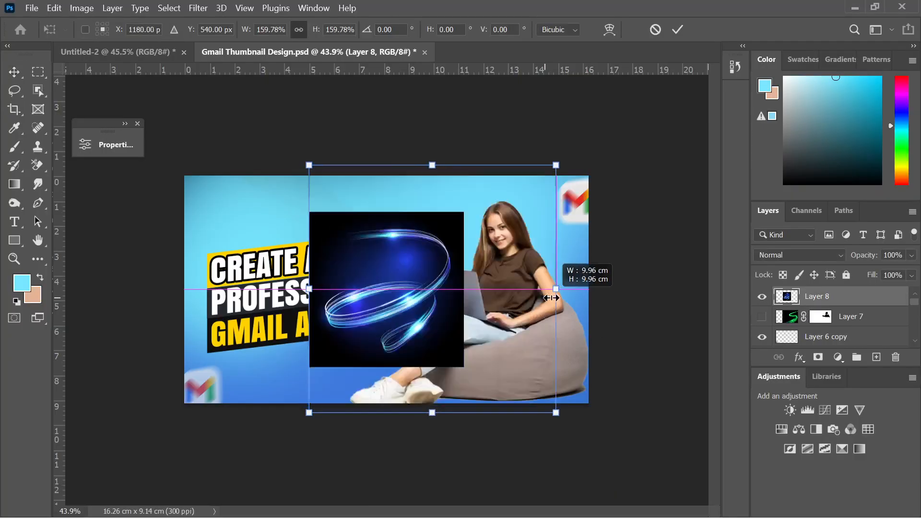
{"action": "left_click_drag", "start_coordinate": [491, 317], "coordinate": [537, 344]}
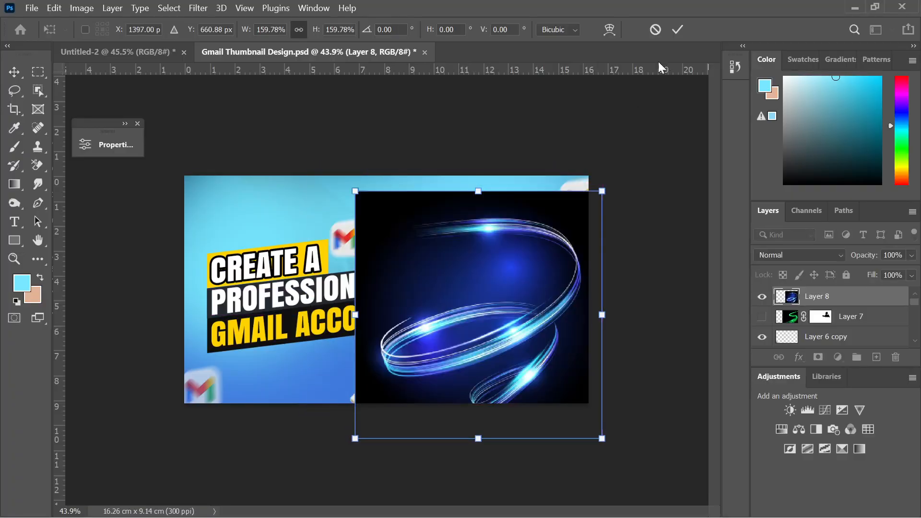
{"action": "left_click", "coordinate": [678, 29]}
{"action": "left_click", "coordinate": [771, 254]}
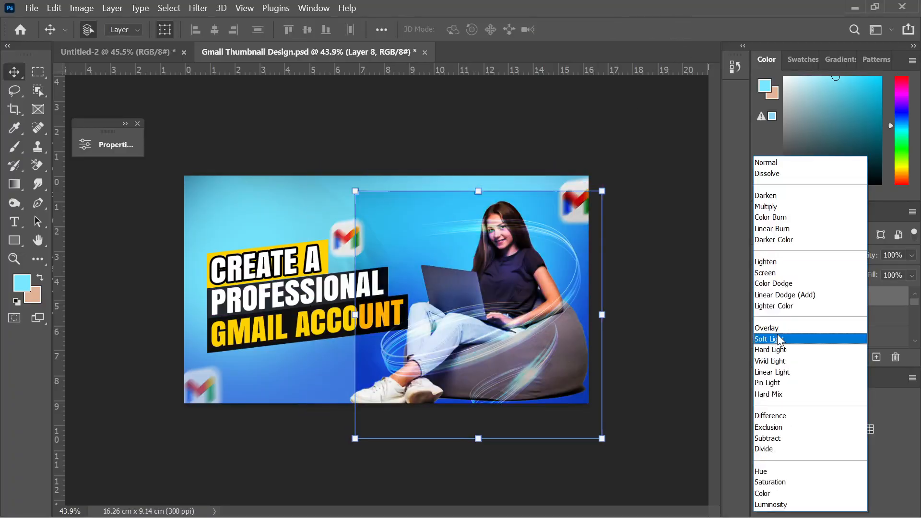
{"action": "left_click", "coordinate": [773, 274]}
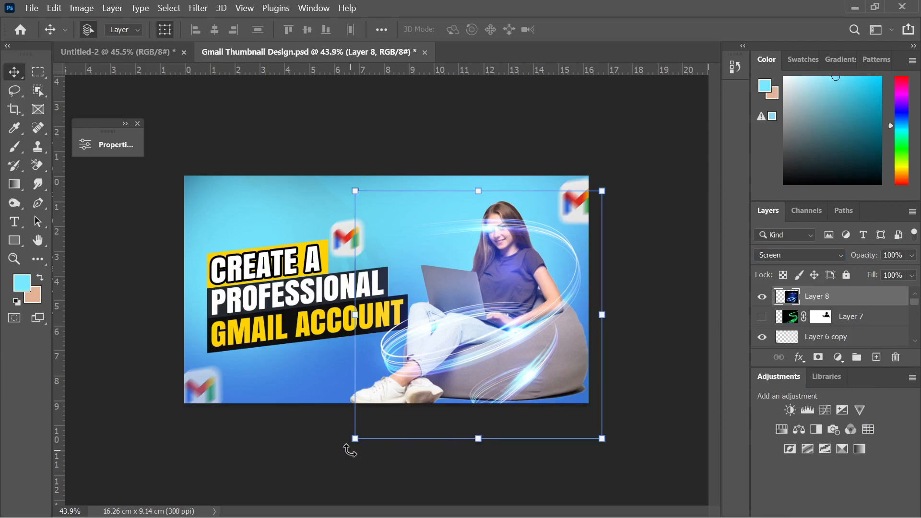
Step: Enlarge the blue spiral light trail to about 143% and position it so it wraps around the woman and beanbag
{"action": "left_click_drag", "start_coordinate": [356, 443], "coordinate": [248, 488]}
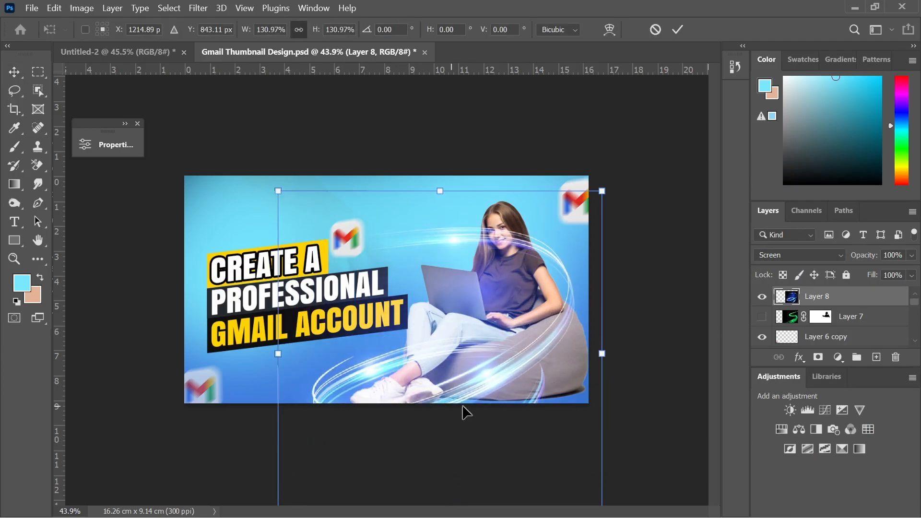
{"action": "left_click_drag", "start_coordinate": [487, 378], "coordinate": [491, 358]}
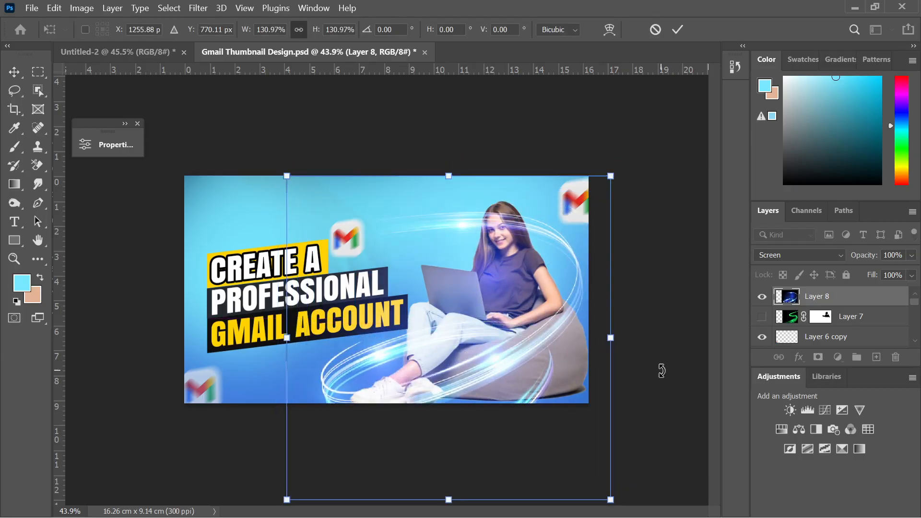
{"action": "left_click_drag", "start_coordinate": [556, 333], "coordinate": [567, 325]}
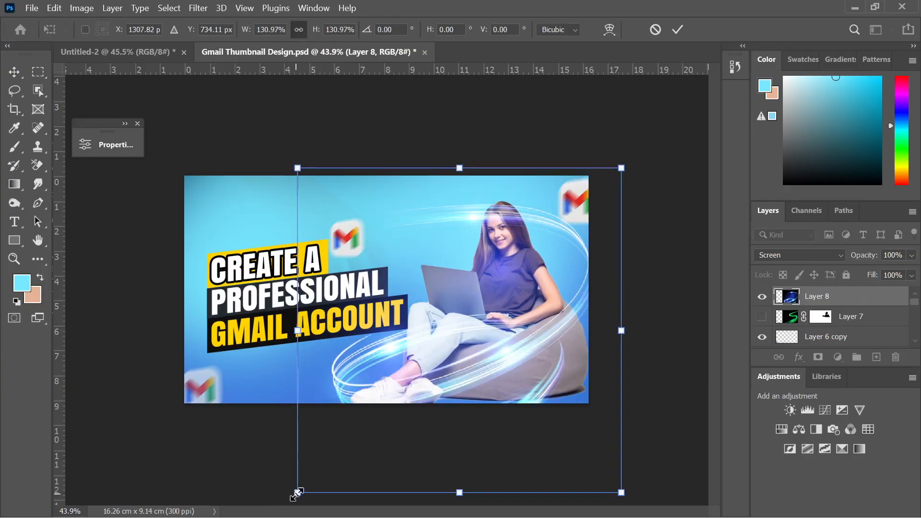
{"action": "left_click_drag", "start_coordinate": [296, 494], "coordinate": [243, 501]}
{"action": "left_click_drag", "start_coordinate": [489, 379], "coordinate": [485, 378]}
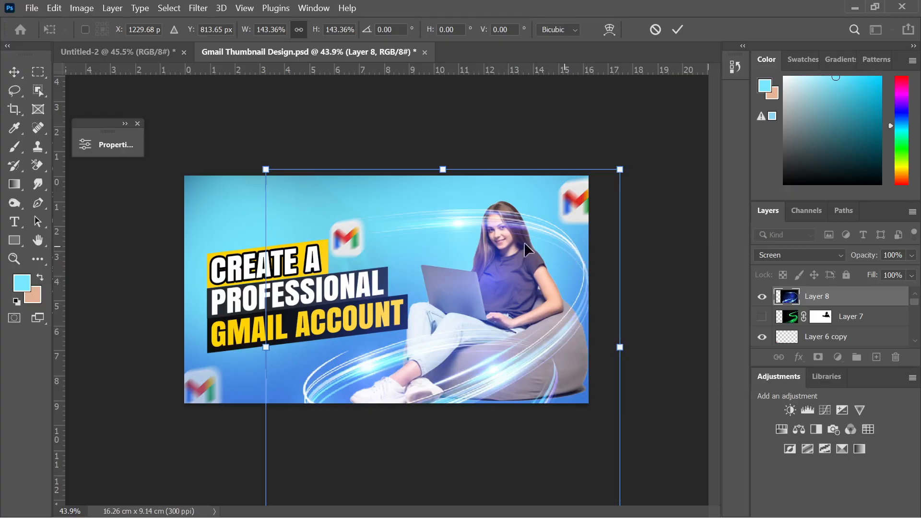
{"action": "mouse_move", "coordinate": [586, 270]}
{"action": "left_mouse_down"}
{"action": "mouse_move", "coordinate": [592, 256]}
{"action": "mouse_move", "coordinate": [600, 260]}
{"action": "left_mouse_up"}
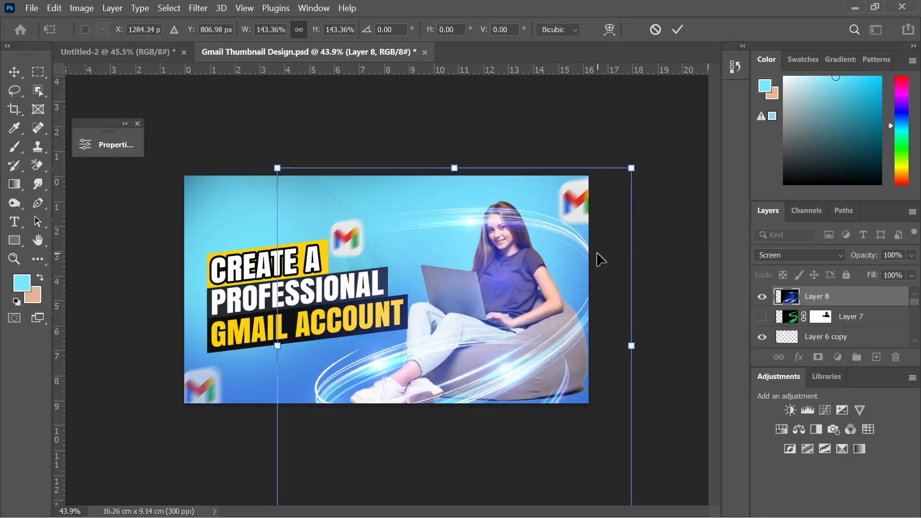
{"action": "left_click", "coordinate": [677, 30]}
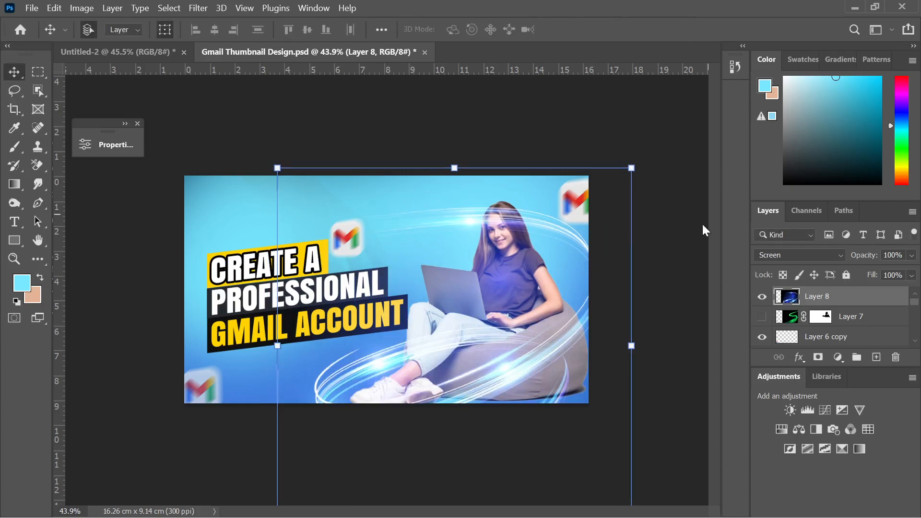
Step: Add a layer mask to the blue spiral layer and load the woman cutout's outline as a selection
{"action": "left_click", "coordinate": [819, 357]}
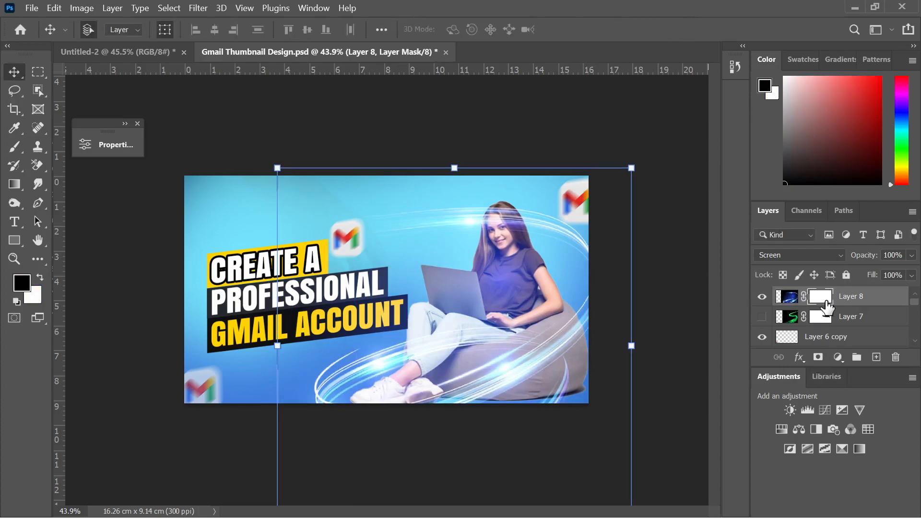
{"action": "scroll", "coordinate": [823, 312], "scroll_direction": "down", "scroll_amount": 5}
{"action": "scroll", "coordinate": [828, 306], "scroll_direction": "down", "scroll_amount": 6}
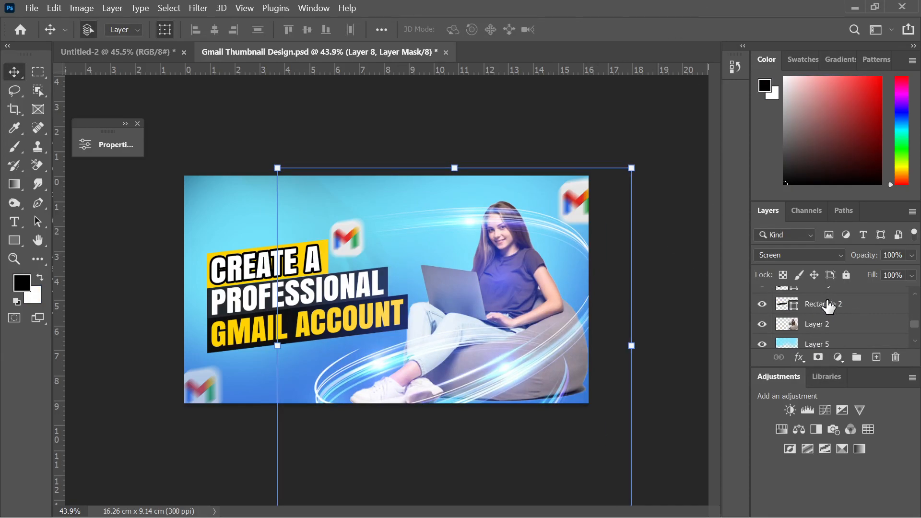
{"action": "left_click", "coordinate": [793, 308], "text": "ctrl"}
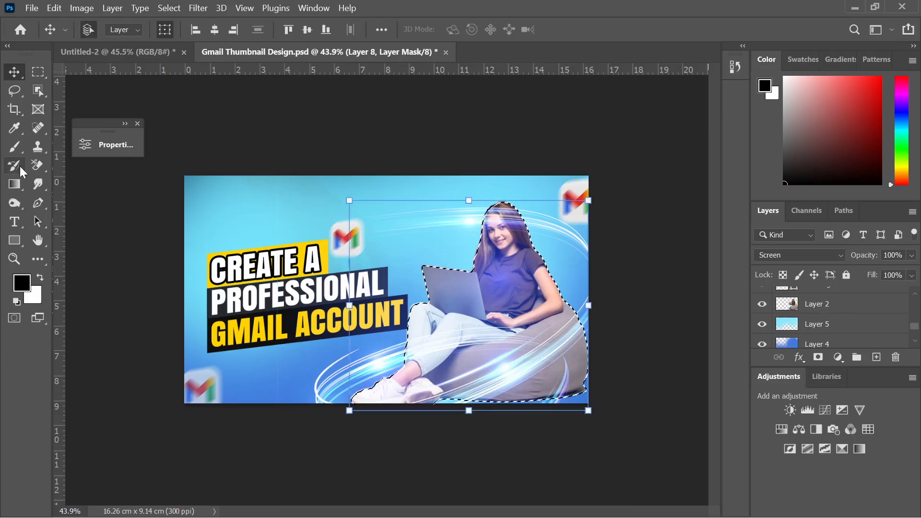
Step: Paint black on the spiral's mask with a size 125 brush over the woman's shoes and face, and deselect
{"action": "left_click", "coordinate": [14, 147]}
{"action": "scroll", "coordinate": [462, 374], "scroll_direction": "up", "scroll_amount": 1}
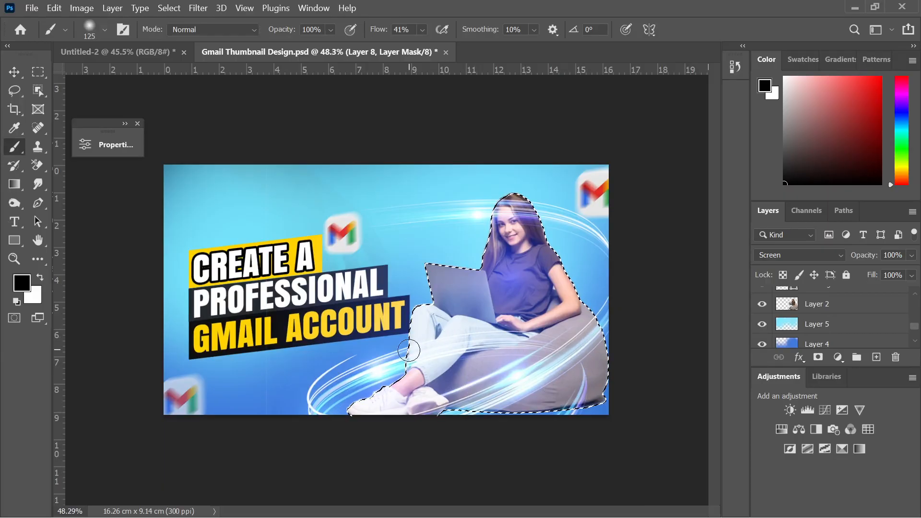
{"action": "mouse_move", "coordinate": [346, 406]}
{"action": "left_mouse_down"}
{"action": "mouse_move", "coordinate": [397, 405]}
{"action": "mouse_move", "coordinate": [389, 408]}
{"action": "mouse_move", "coordinate": [474, 382]}
{"action": "mouse_move", "coordinate": [419, 392]}
{"action": "mouse_move", "coordinate": [528, 358]}
{"action": "mouse_move", "coordinate": [486, 368]}
{"action": "mouse_move", "coordinate": [566, 324]}
{"action": "left_mouse_up"}
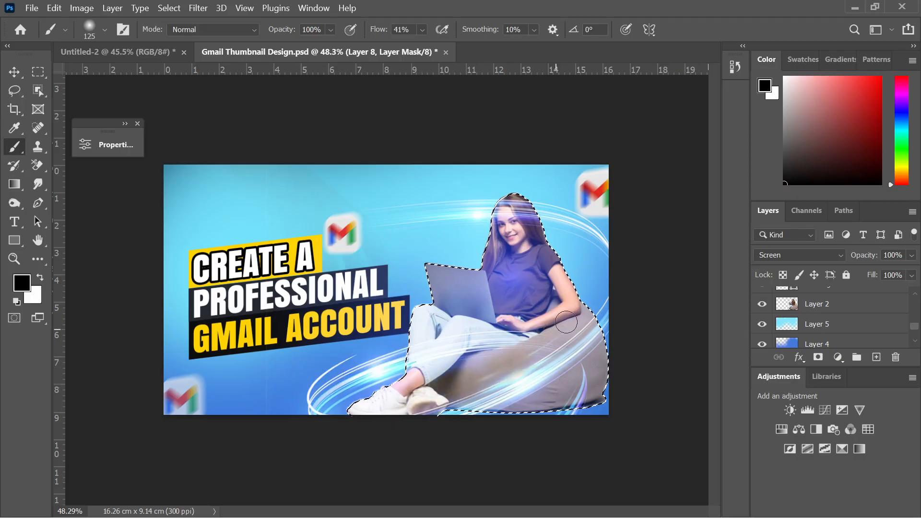
{"action": "key", "text": "ctrl+z"}
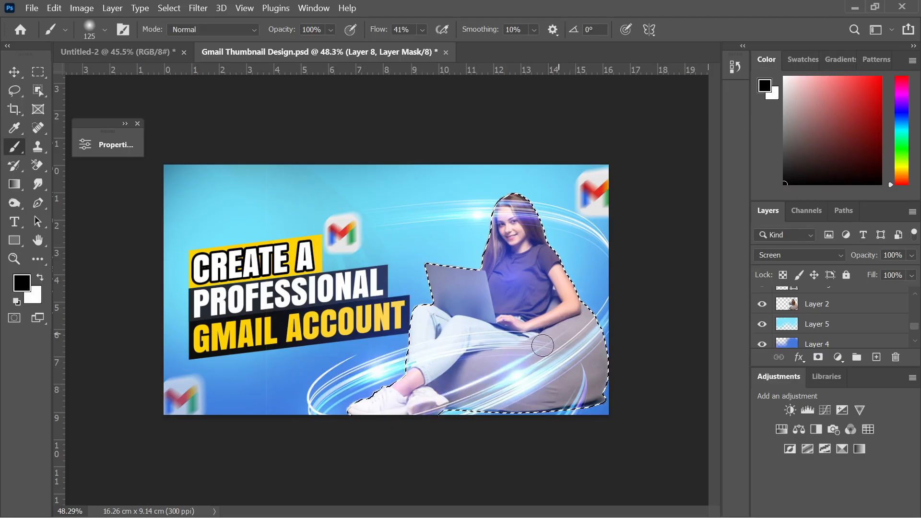
{"action": "mouse_move", "coordinate": [423, 397]}
{"action": "left_mouse_down"}
{"action": "mouse_move", "coordinate": [439, 391]}
{"action": "mouse_move", "coordinate": [397, 403]}
{"action": "mouse_move", "coordinate": [457, 393]}
{"action": "left_mouse_up"}
{"action": "mouse_move", "coordinate": [531, 238]}
{"action": "left_mouse_down"}
{"action": "mouse_move", "coordinate": [522, 205]}
{"action": "mouse_move", "coordinate": [510, 194]}
{"action": "mouse_move", "coordinate": [495, 203]}
{"action": "mouse_move", "coordinate": [514, 191]}
{"action": "mouse_move", "coordinate": [544, 232]}
{"action": "left_mouse_up"}
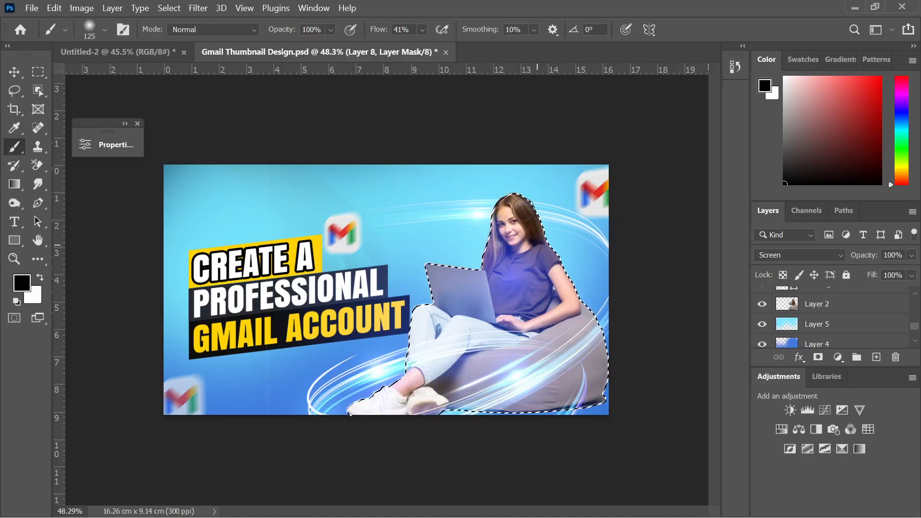
{"action": "key", "text": "ctrl+d"}
{"action": "scroll", "coordinate": [664, 310], "scroll_direction": "down", "scroll_amount": 3}
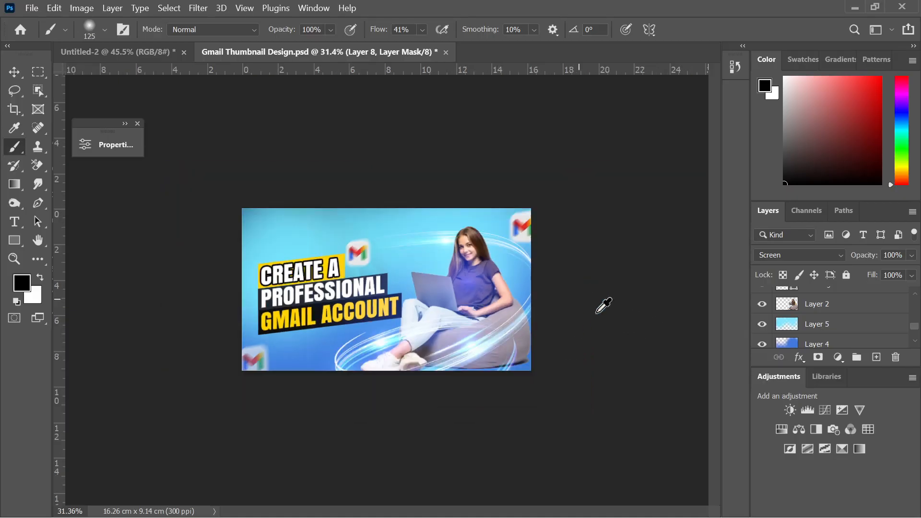
{"action": "scroll", "coordinate": [499, 305], "scroll_direction": "up", "scroll_amount": 2}
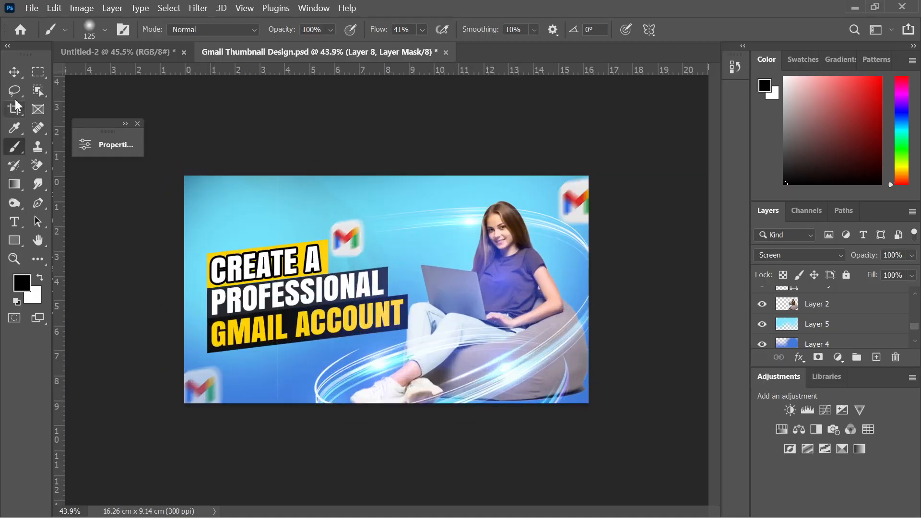
Step: Delete the masked blue spiral light trail layer
{"action": "left_click", "coordinate": [14, 72]}
{"action": "scroll", "coordinate": [839, 332], "scroll_direction": "up", "scroll_amount": 5}
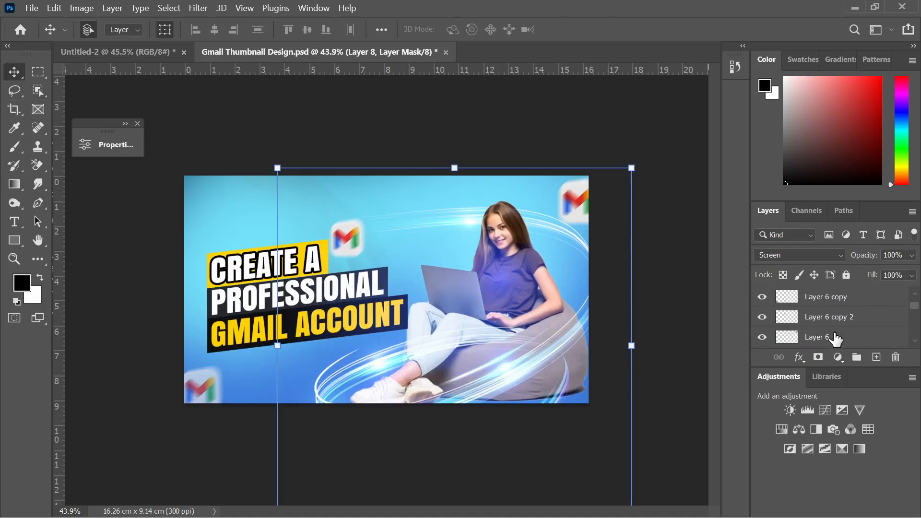
{"action": "left_click_drag", "start_coordinate": [857, 299], "coordinate": [895, 357]}
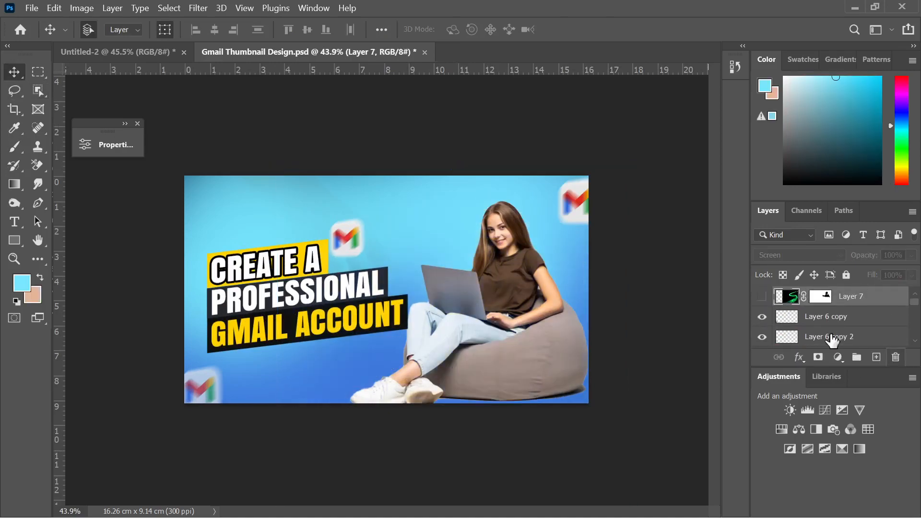
{"action": "left_click", "coordinate": [680, 276]}
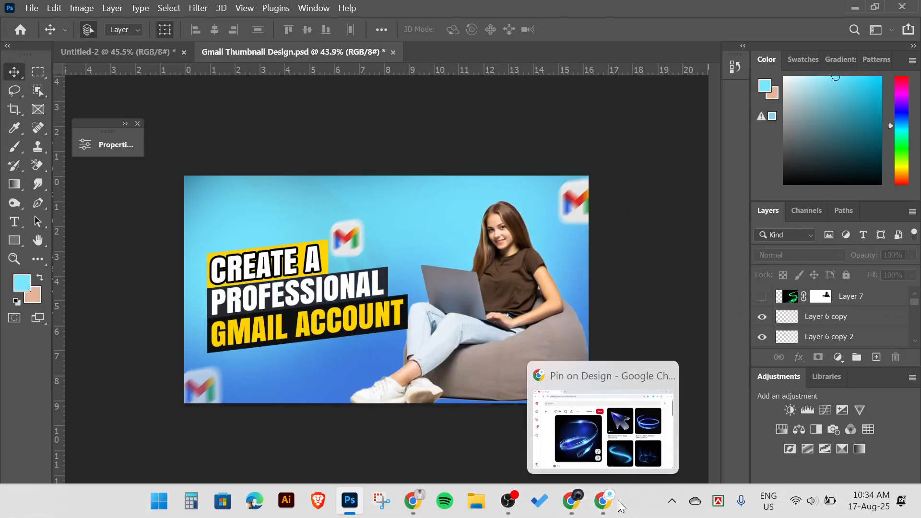
Step: Switch to Pinterest in Chrome, open the "Blue vector light whirlpool" pin and copy its image
{"action": "left_click", "coordinate": [609, 501]}
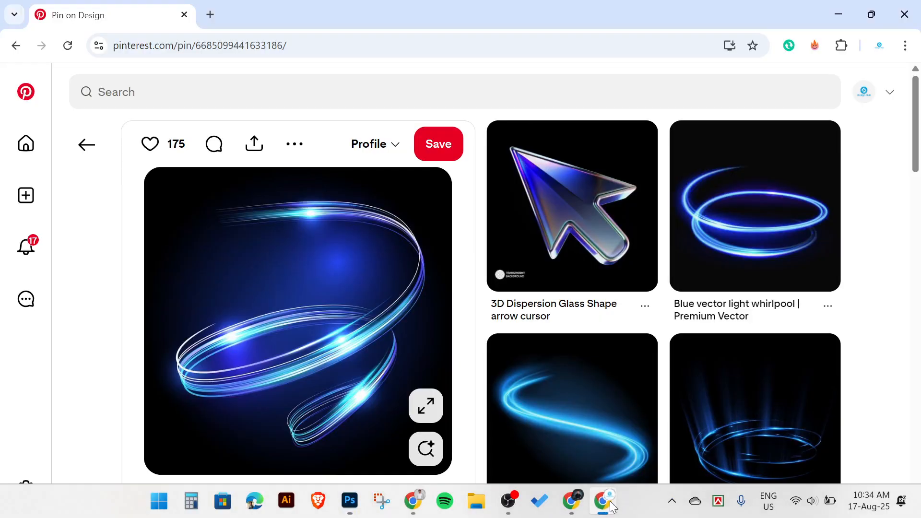
{"action": "left_click", "coordinate": [787, 242]}
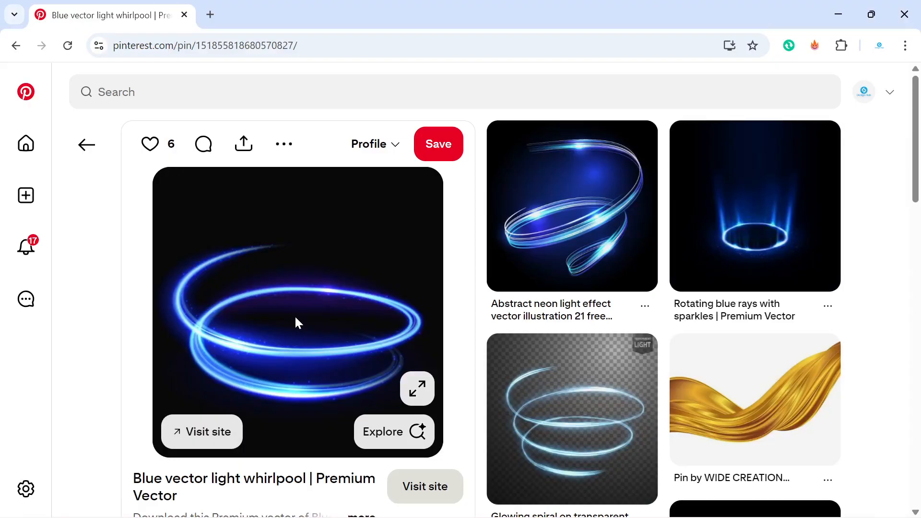
{"action": "right_click", "coordinate": [296, 317]}
{"action": "left_click", "coordinate": [355, 377]}
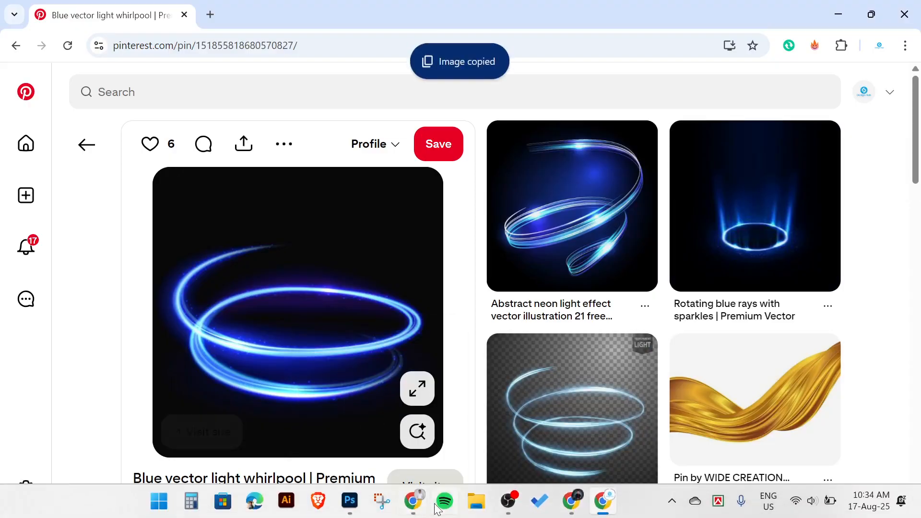
Step: Switch to Photoshop, paste the light whirlpool image, scale it to about 214% over the woman, and set its blend mode to Screen
{"action": "left_click", "coordinate": [349, 501]}
{"action": "key", "text": "ctrl+v"}
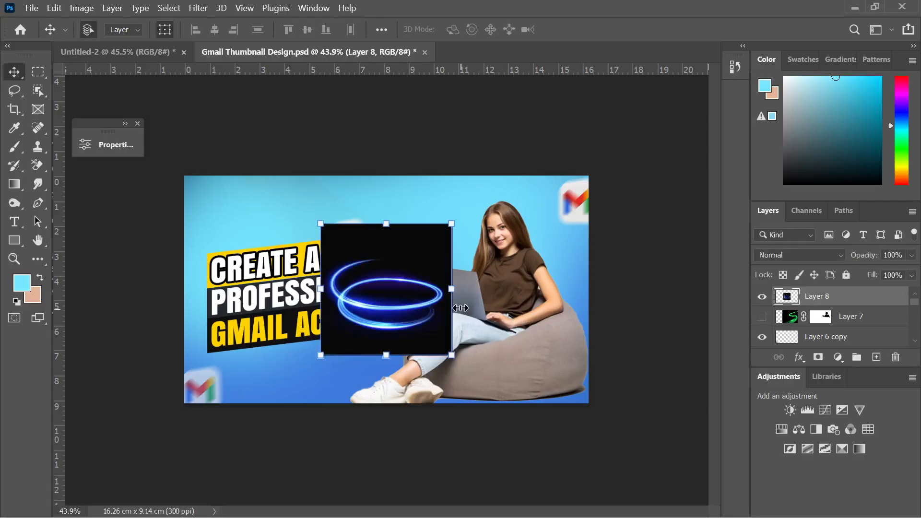
{"action": "key", "text": "ctrl+t"}
{"action": "left_click_drag", "start_coordinate": [460, 295], "coordinate": [603, 292]}
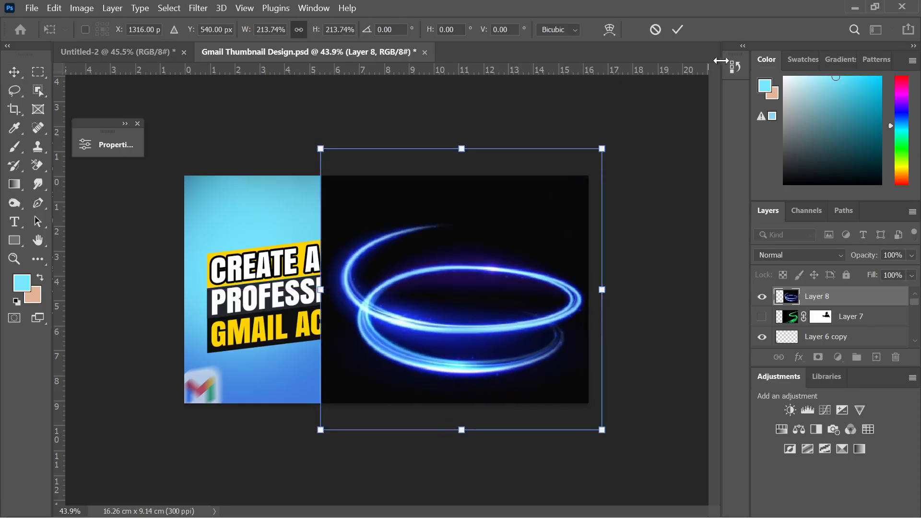
{"action": "left_click", "coordinate": [677, 33]}
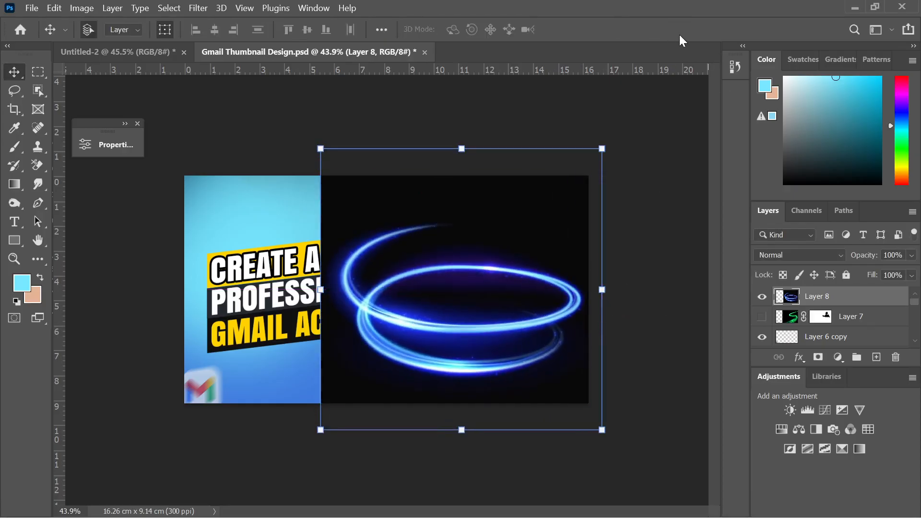
{"action": "left_click", "coordinate": [800, 254]}
{"action": "left_click", "coordinate": [787, 272]}
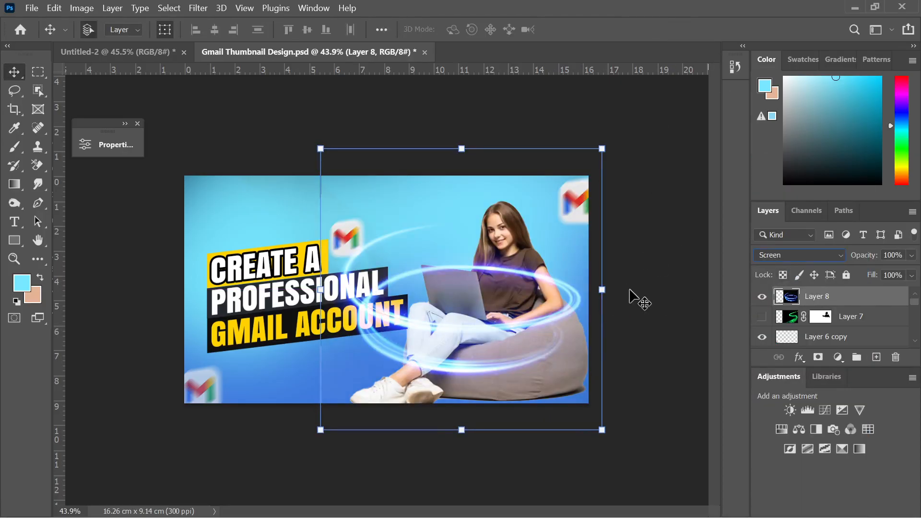
{"action": "left_click", "coordinate": [638, 298]}
Step: Centre the light whirlpool around the woman, scale it down to about 90%, and flip it horizontally
{"action": "left_click_drag", "start_coordinate": [519, 331], "coordinate": [543, 322]}
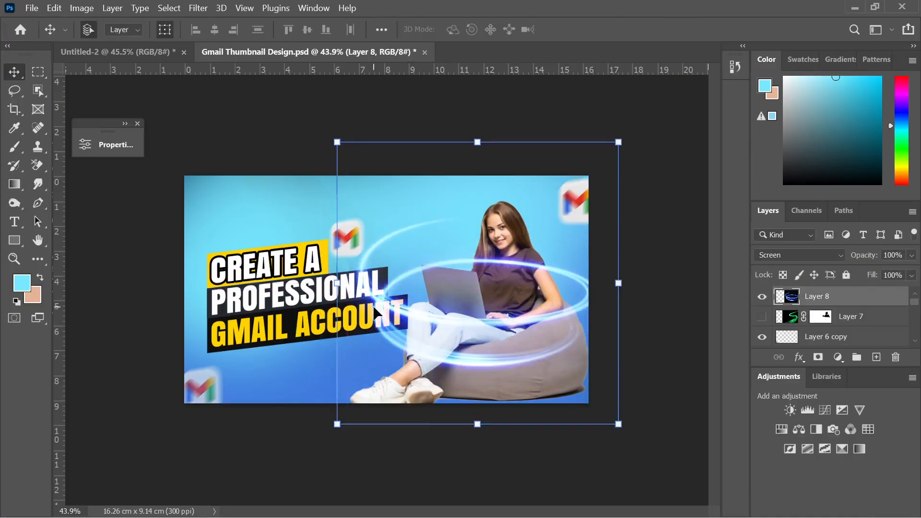
{"action": "left_click_drag", "start_coordinate": [338, 294], "coordinate": [366, 296]}
{"action": "right_click", "coordinate": [518, 325]}
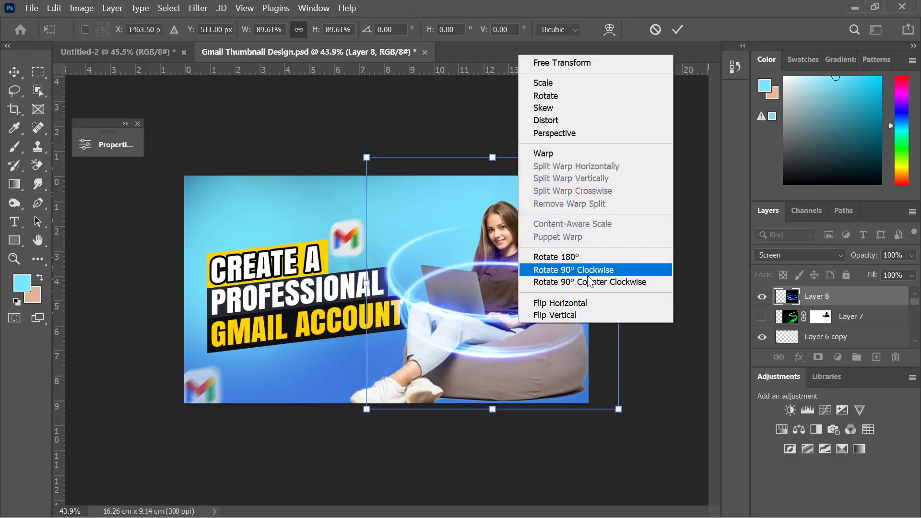
{"action": "left_click", "coordinate": [584, 302]}
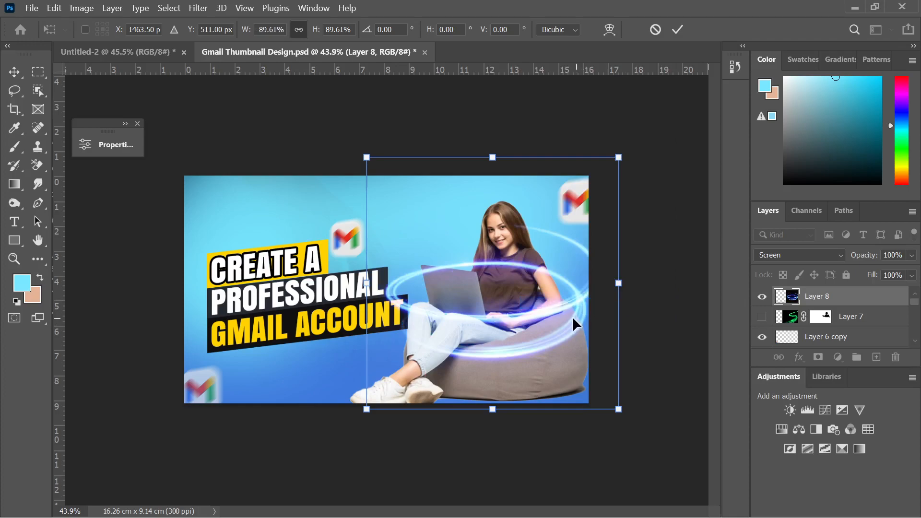
{"action": "left_click", "coordinate": [679, 33]}
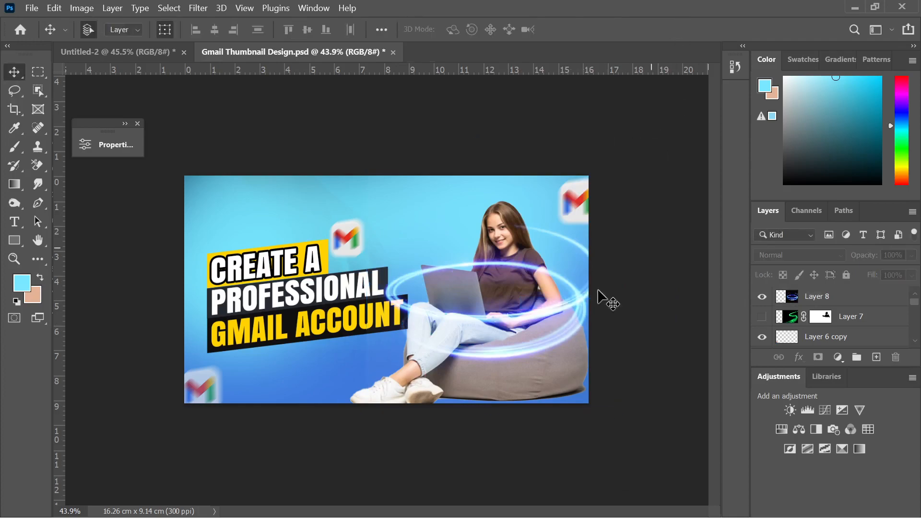
{"action": "left_click", "coordinate": [549, 312]}
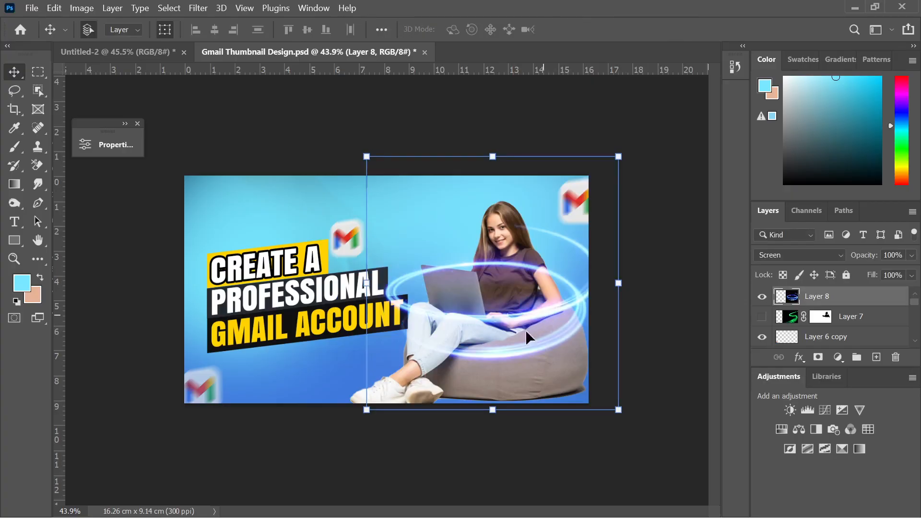
Step: Scale the light whirlpool up to about 109% and reposition it around the woman's waist
{"action": "left_click_drag", "start_coordinate": [367, 409], "coordinate": [340, 432]}
{"action": "left_click_drag", "start_coordinate": [510, 325], "coordinate": [524, 309]}
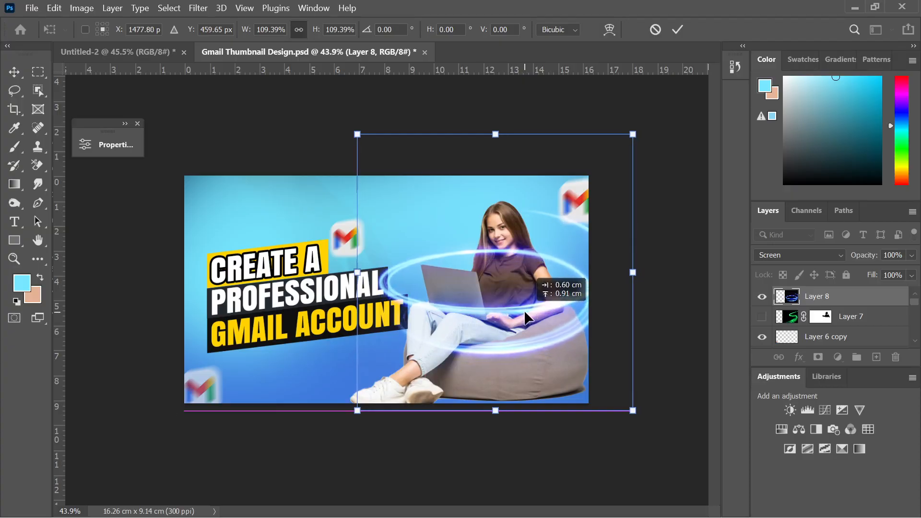
{"action": "left_click_drag", "start_coordinate": [524, 310], "coordinate": [526, 314]}
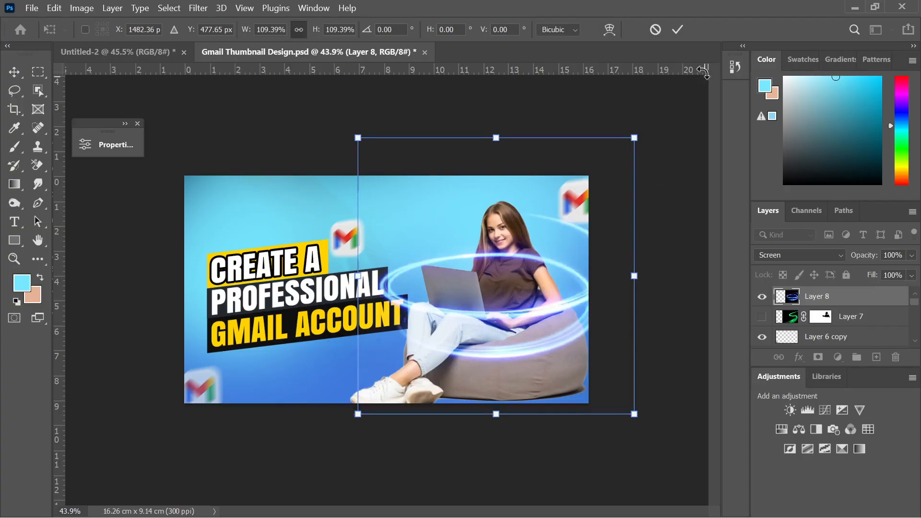
{"action": "left_click", "coordinate": [677, 30]}
{"action": "left_click", "coordinate": [676, 132]}
Step: Add a layer mask to the blue light whirlpool layer and load the woman layer's outline as a selection
{"action": "left_click", "coordinate": [546, 306]}
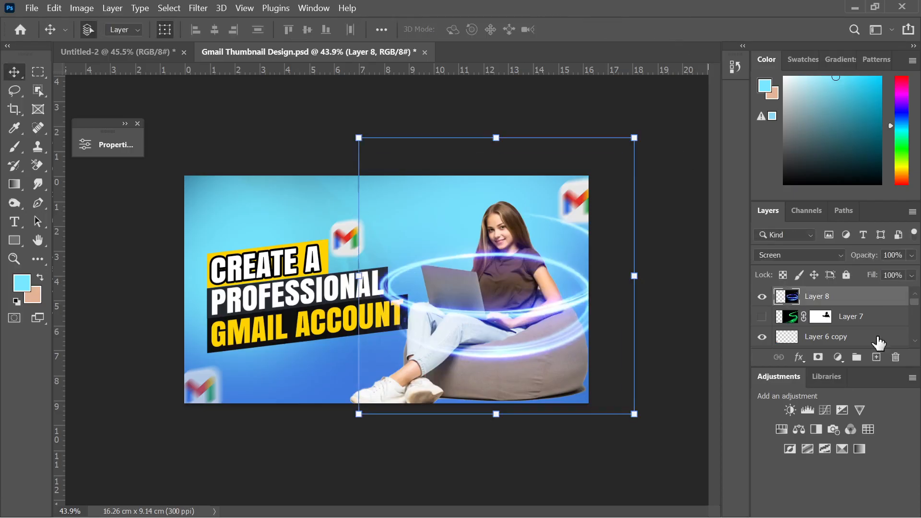
{"action": "left_click", "coordinate": [818, 357]}
{"action": "scroll", "coordinate": [814, 331], "scroll_direction": "down", "scroll_amount": 5}
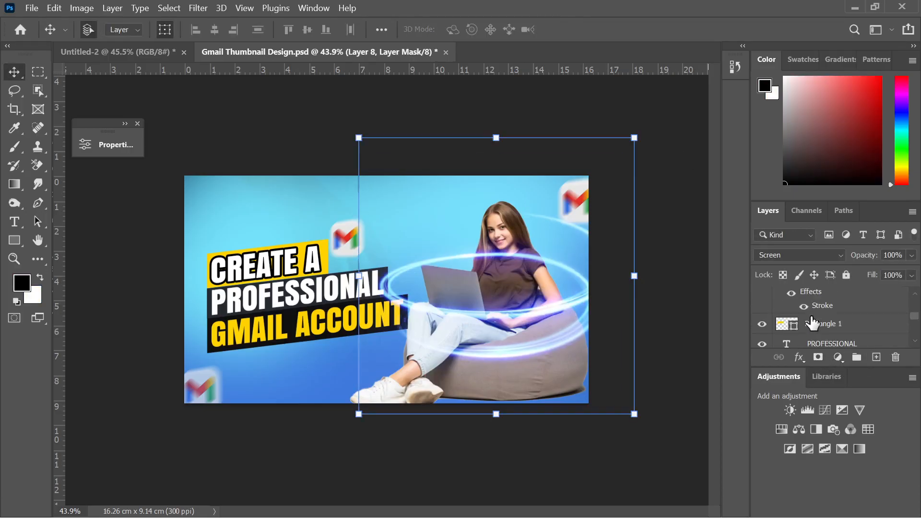
{"action": "scroll", "coordinate": [789, 324], "scroll_direction": "down", "scroll_amount": 3}
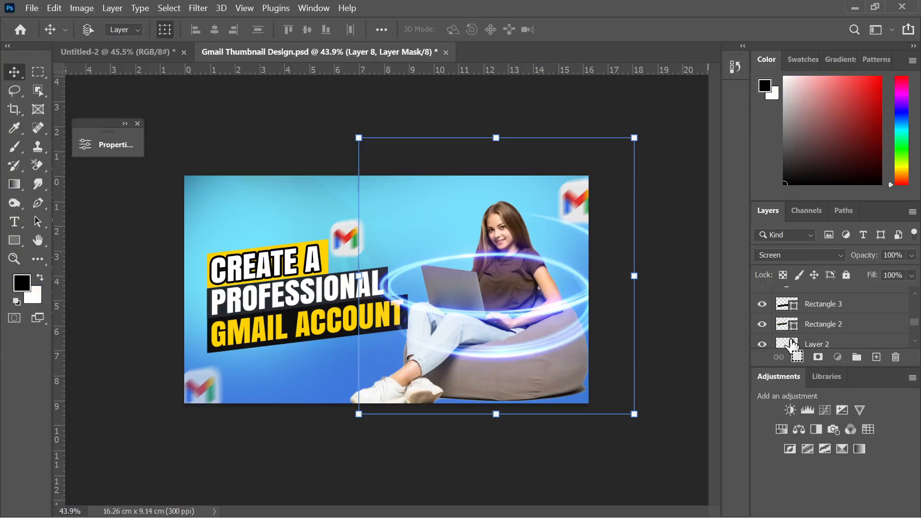
{"action": "left_click", "coordinate": [789, 344], "text": "ctrl"}
{"action": "left_click", "coordinate": [14, 147]}
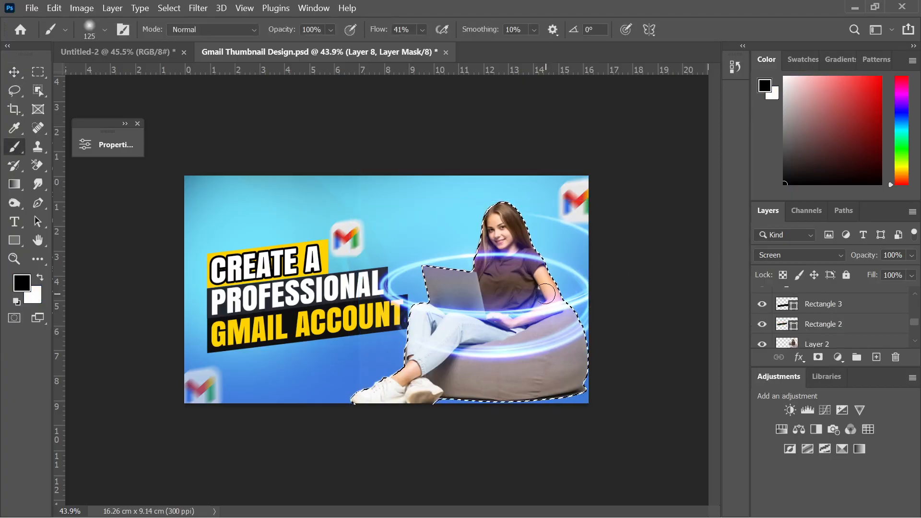
Step: Brush black on the whirlpool's mask to hide the light crossing the woman's upper body, and remove the selection
{"action": "scroll", "coordinate": [501, 297], "scroll_direction": "up", "scroll_amount": 3}
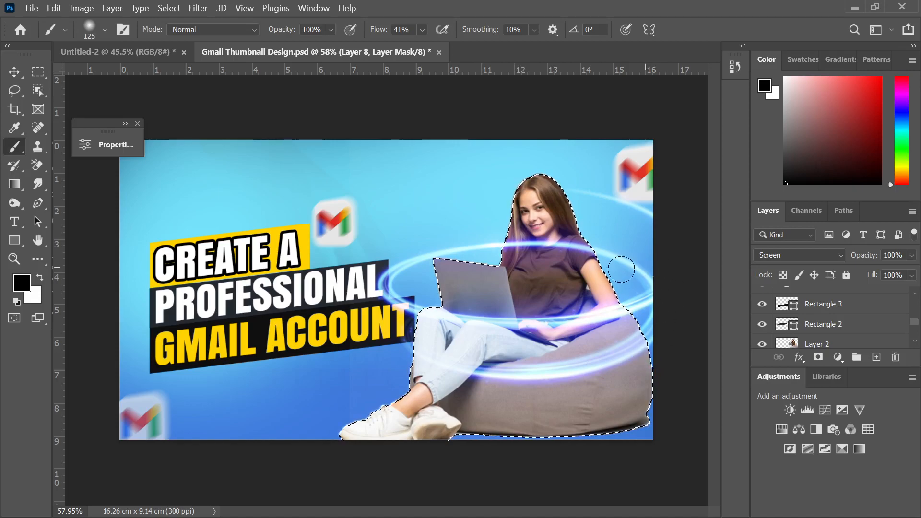
{"action": "mouse_move", "coordinate": [591, 255]}
{"action": "left_mouse_down"}
{"action": "mouse_move", "coordinate": [512, 243]}
{"action": "mouse_move", "coordinate": [576, 245]}
{"action": "mouse_move", "coordinate": [507, 242]}
{"action": "mouse_move", "coordinate": [515, 240]}
{"action": "mouse_move", "coordinate": [516, 254]}
{"action": "mouse_move", "coordinate": [593, 245]}
{"action": "left_mouse_up"}
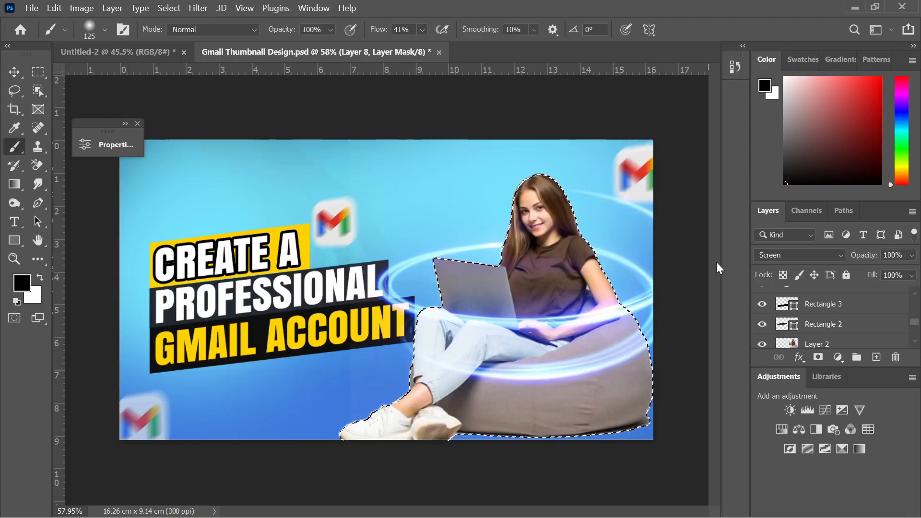
{"action": "key", "text": "ctrl+d"}
{"action": "left_click", "coordinate": [14, 72]}
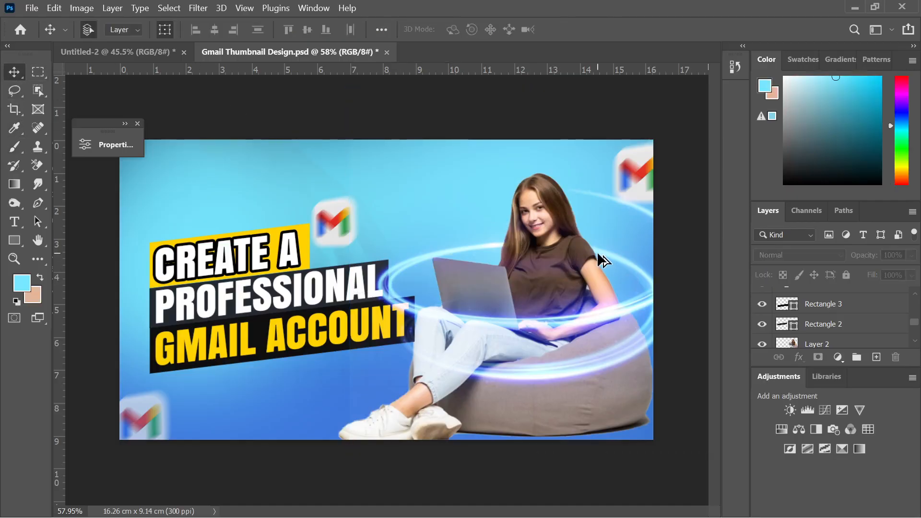
{"action": "scroll", "coordinate": [604, 269], "scroll_direction": "down", "scroll_amount": 2}
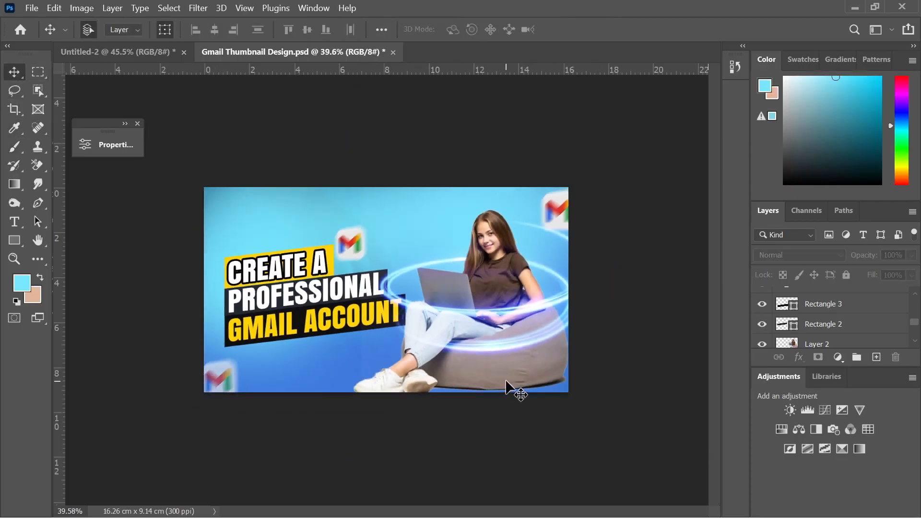
Step: Compare the blue whirlpool and green light trail by toggling their visibility, leaving the green trail shown and the blue one hidden
{"action": "scroll", "coordinate": [825, 322], "scroll_direction": "down", "scroll_amount": 4}
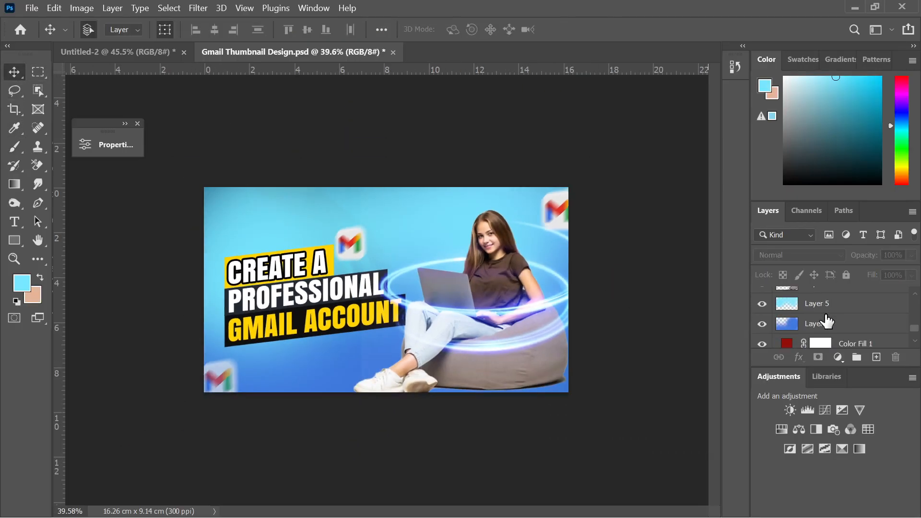
{"action": "scroll", "coordinate": [828, 323], "scroll_direction": "up", "scroll_amount": 5}
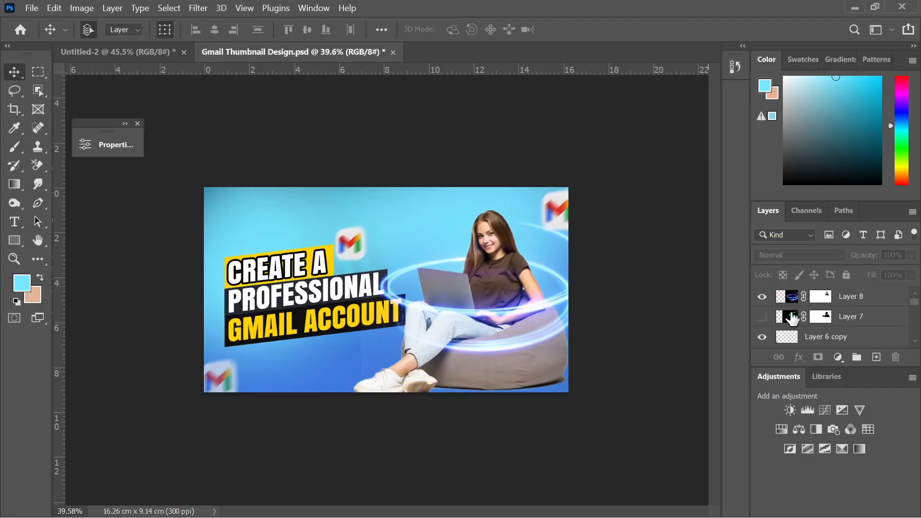
{"action": "left_click", "coordinate": [762, 296]}
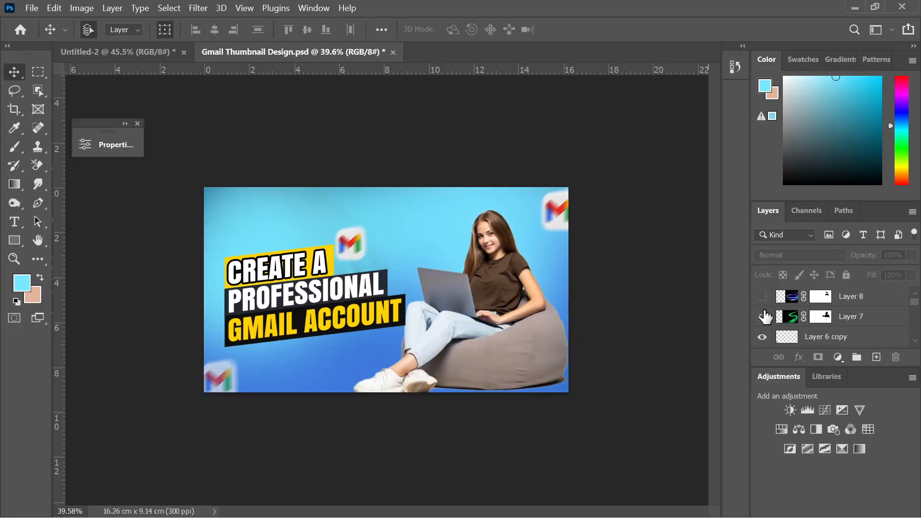
{"action": "left_click", "coordinate": [762, 316]}
{"action": "left_click", "coordinate": [763, 317]}
{"action": "left_click", "coordinate": [762, 297]}
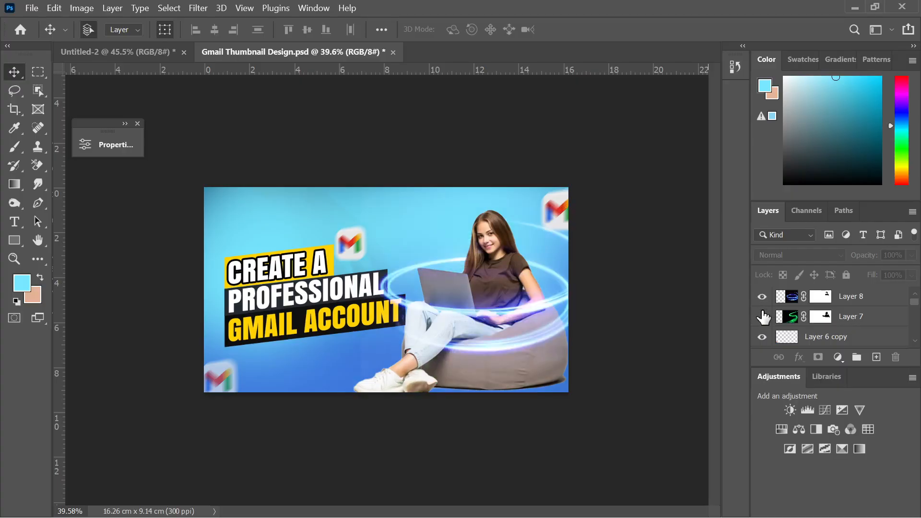
{"action": "left_click", "coordinate": [761, 316]}
{"action": "left_click", "coordinate": [760, 299]}
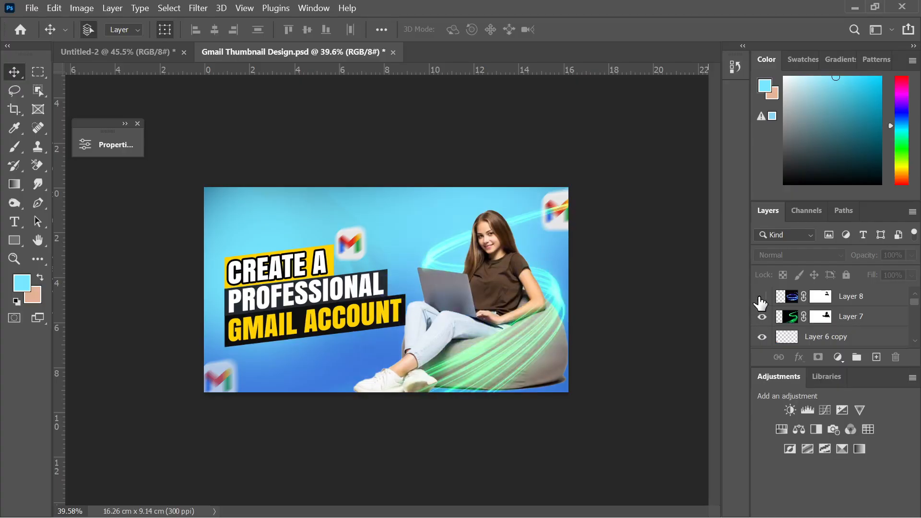
{"action": "left_click", "coordinate": [763, 297]}
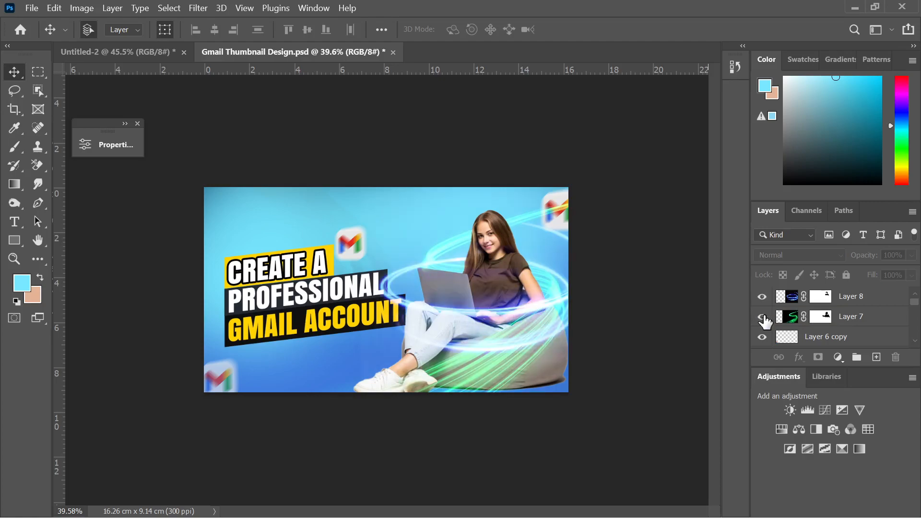
{"action": "left_click", "coordinate": [763, 318]}
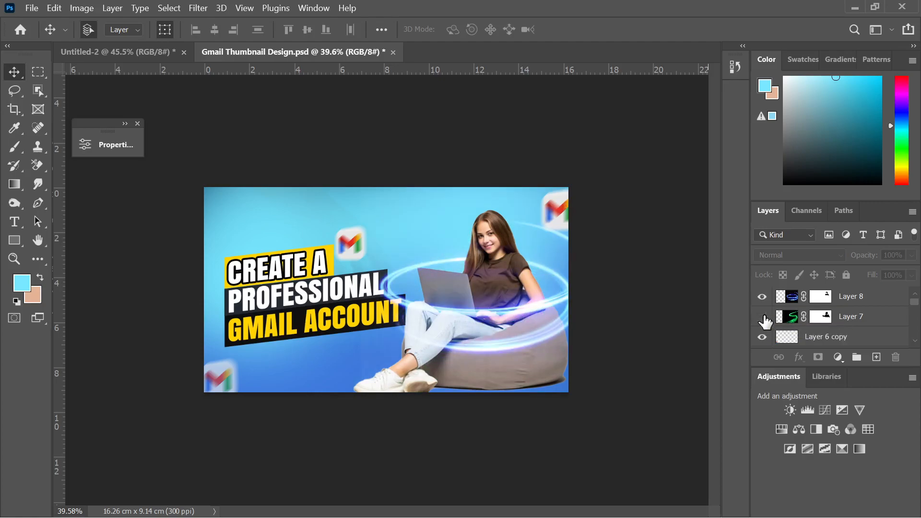
{"action": "left_click", "coordinate": [763, 318]}
{"action": "left_click", "coordinate": [763, 298]}
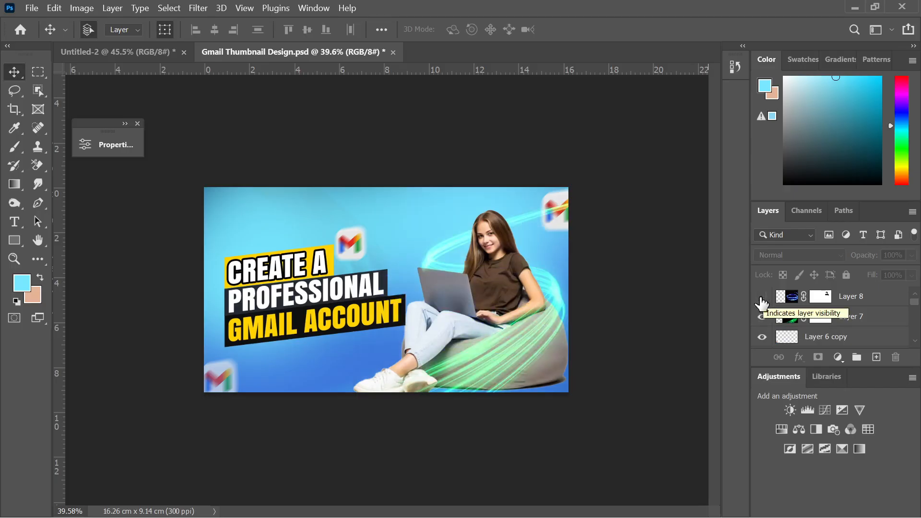
{"action": "left_click", "coordinate": [546, 328]}
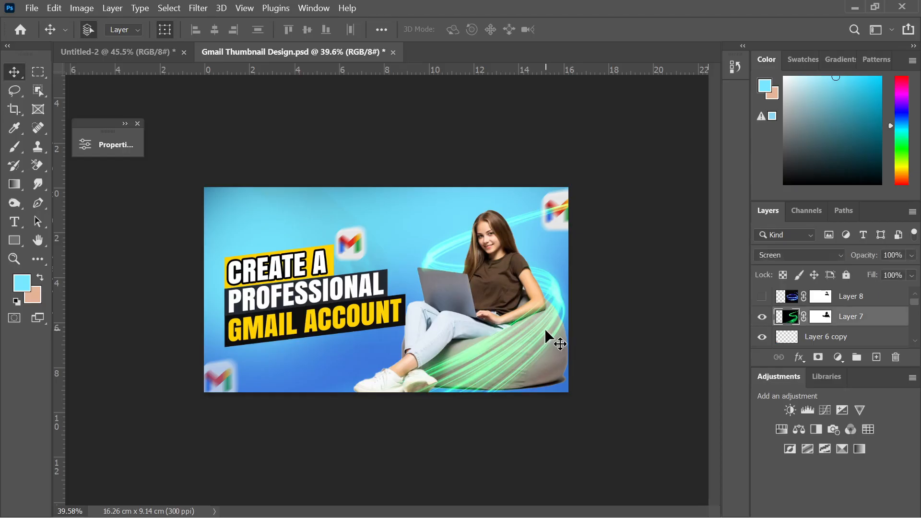
{"action": "left_click", "coordinate": [660, 314]}
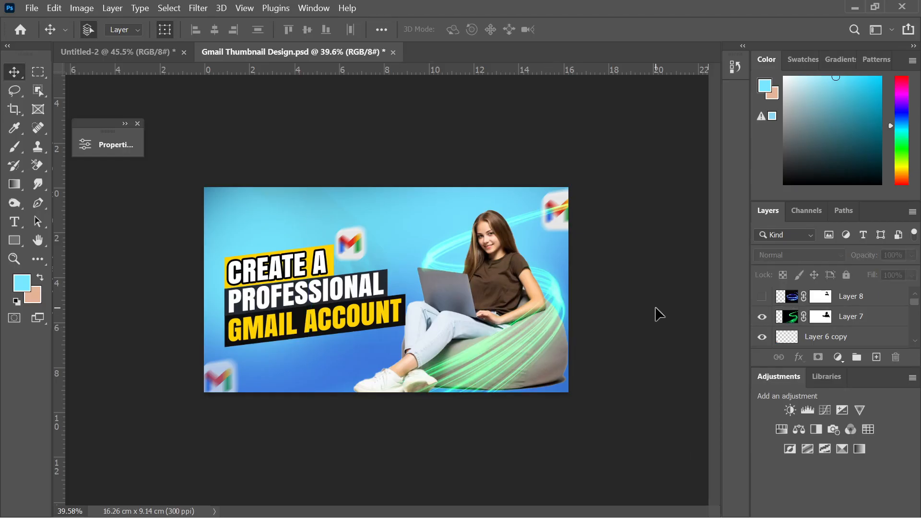
{"action": "scroll", "coordinate": [450, 345], "scroll_direction": "up", "scroll_amount": 5}
{"action": "scroll", "coordinate": [500, 347], "scroll_direction": "down", "scroll_amount": 4}
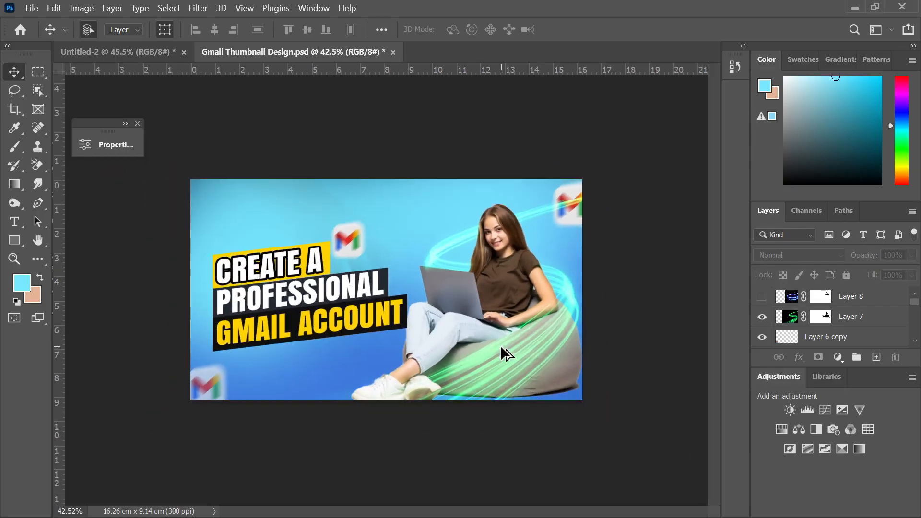
{"action": "left_click", "coordinate": [418, 382]}
{"action": "left_click", "coordinate": [388, 427]}
Step: Create a new empty layer directly beneath the woman's layer
{"action": "scroll", "coordinate": [840, 321], "scroll_direction": "down", "scroll_amount": 3}
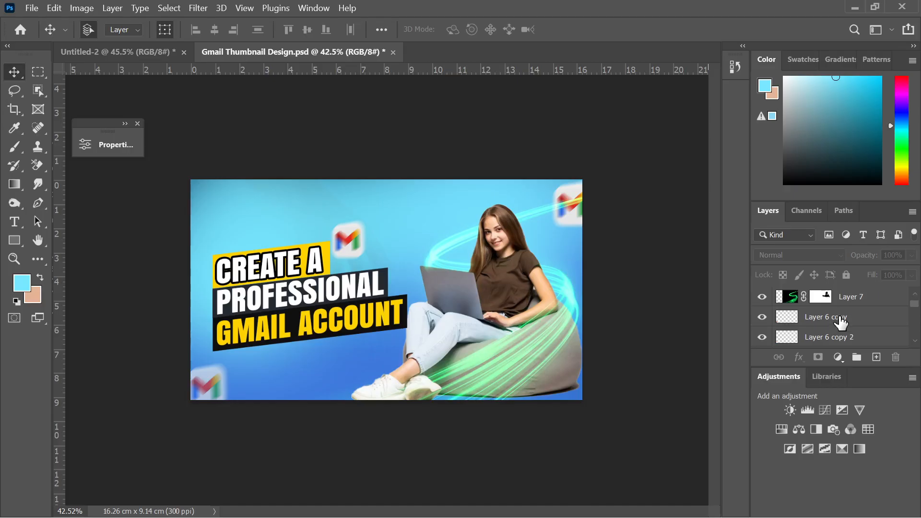
{"action": "scroll", "coordinate": [841, 321], "scroll_direction": "down", "scroll_amount": 2}
{"action": "scroll", "coordinate": [841, 321], "scroll_direction": "up", "scroll_amount": 5}
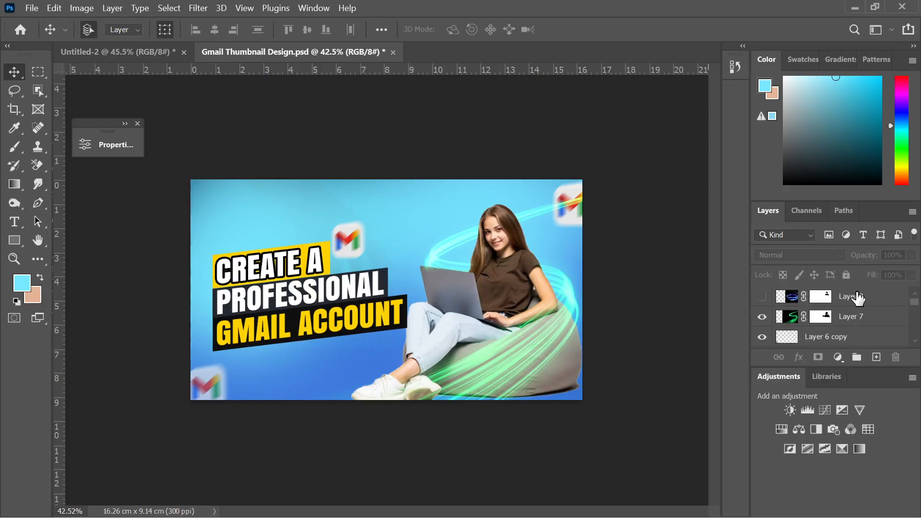
{"action": "left_click", "coordinate": [854, 296]}
{"action": "scroll", "coordinate": [858, 311], "scroll_direction": "down", "scroll_amount": 1}
{"action": "scroll", "coordinate": [859, 312], "scroll_direction": "down", "scroll_amount": 6}
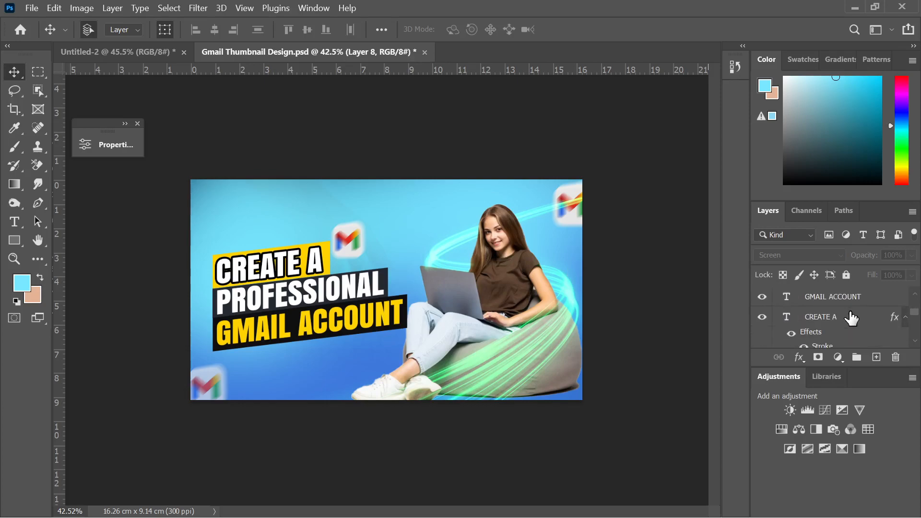
{"action": "scroll", "coordinate": [851, 326], "scroll_direction": "down", "scroll_amount": 4}
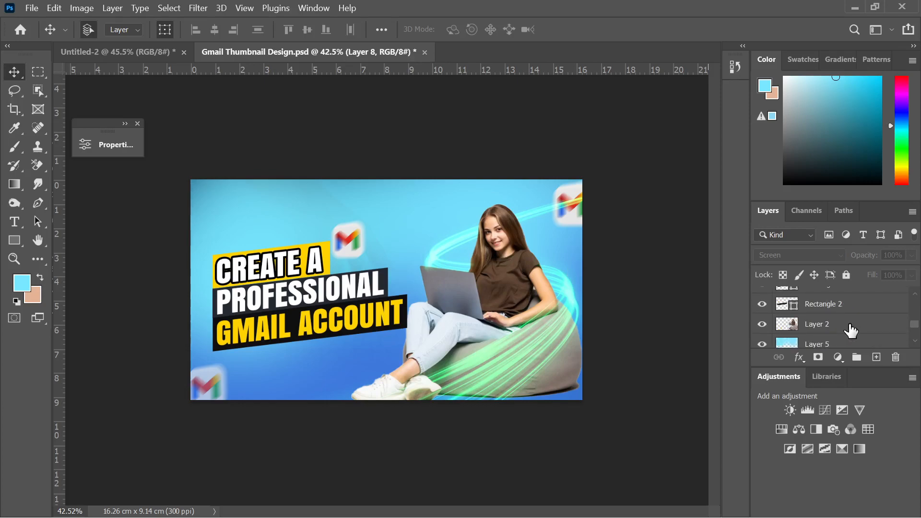
{"action": "left_click", "coordinate": [849, 328]}
{"action": "scroll", "coordinate": [849, 329], "scroll_direction": "down", "scroll_amount": 1}
{"action": "left_click", "coordinate": [845, 327]}
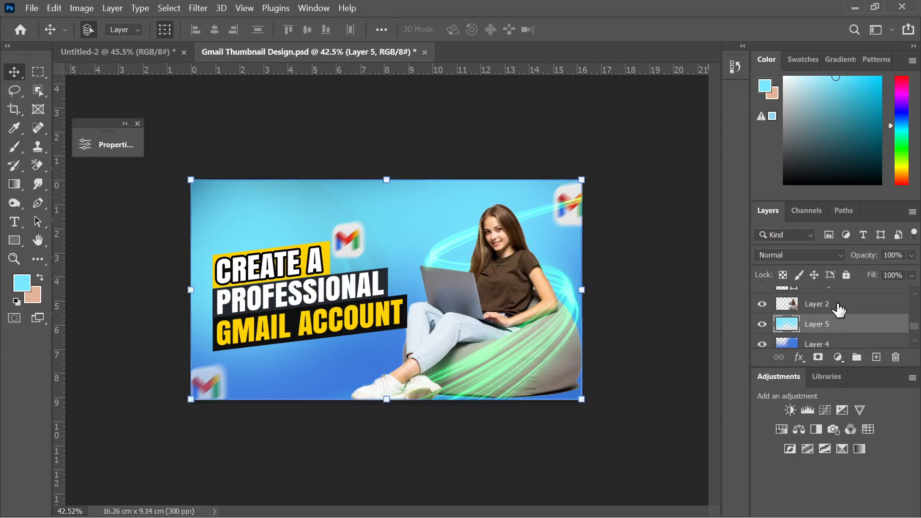
{"action": "left_click", "coordinate": [837, 306]}
{"action": "left_click", "coordinate": [876, 357], "text": "ctrl"}
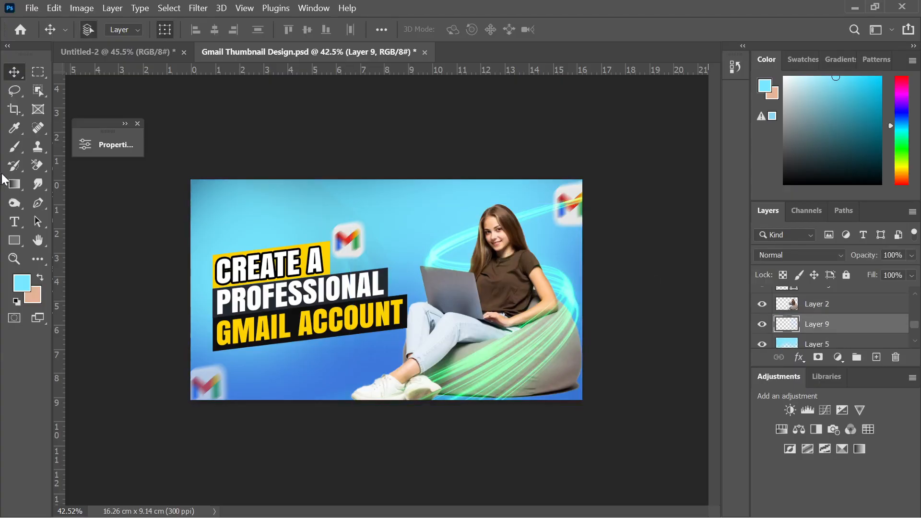
Step: Paint a soft white (ffffff) glow behind the woman's head on the new layer with a 600 px brush
{"action": "left_click", "coordinate": [14, 147]}
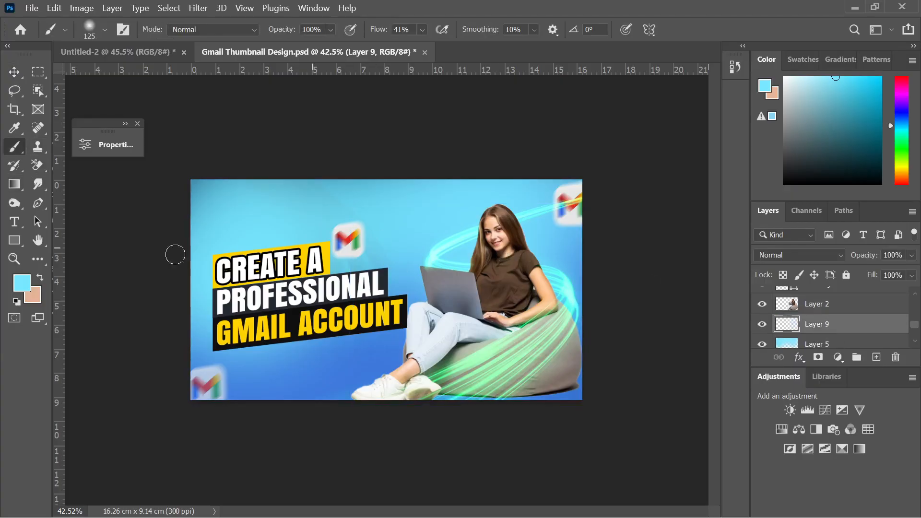
{"action": "left_click", "coordinate": [22, 283]}
{"action": "left_click", "coordinate": [470, 126]}
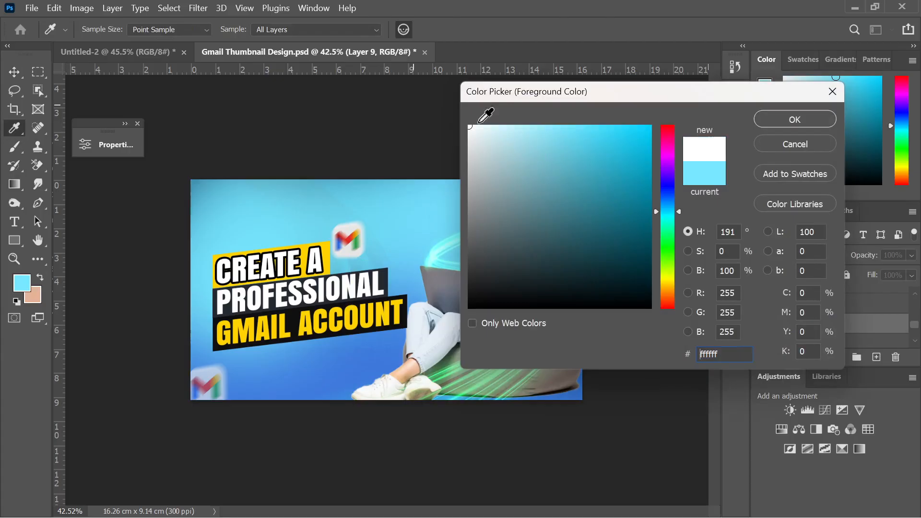
{"action": "left_click", "coordinate": [796, 126]}
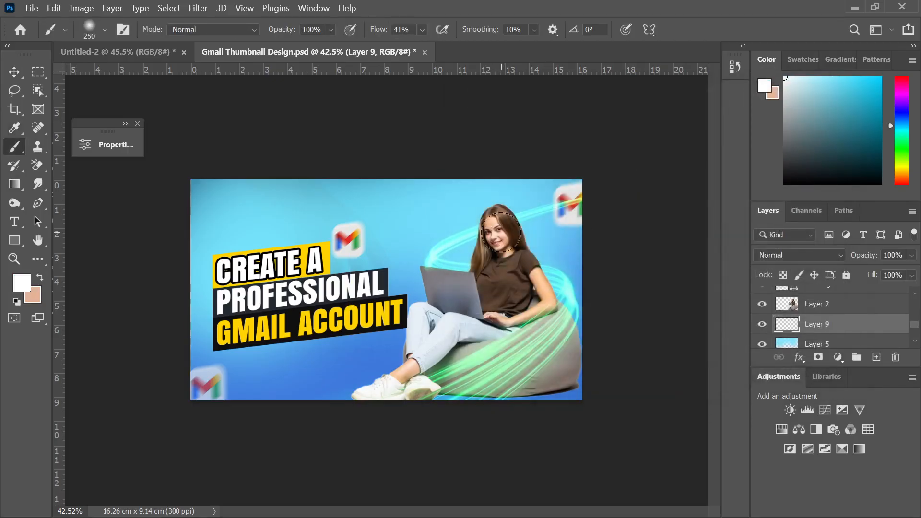
{"action": "key", "text": "bracketright"}
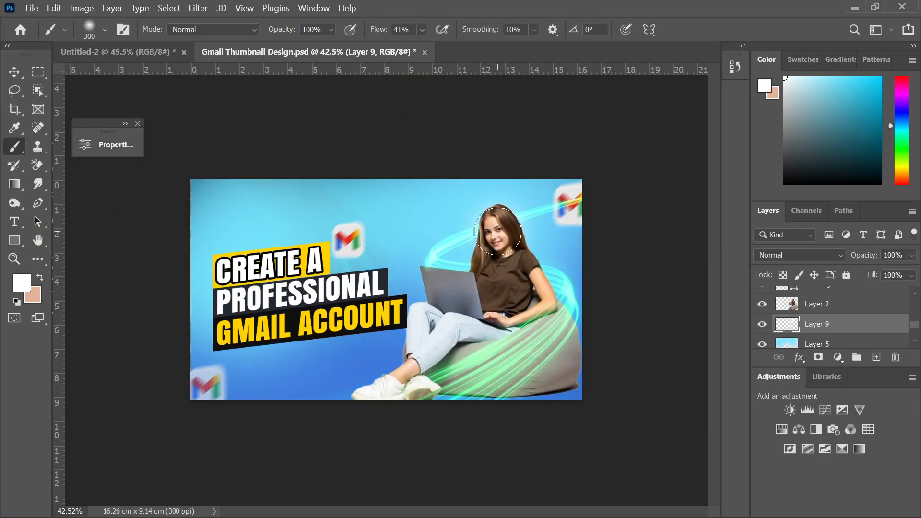
{"action": "key", "text": "bracketright"}
{"action": "key", "text": "bracketright"}
{"action": "key", "text": "bracketright"}
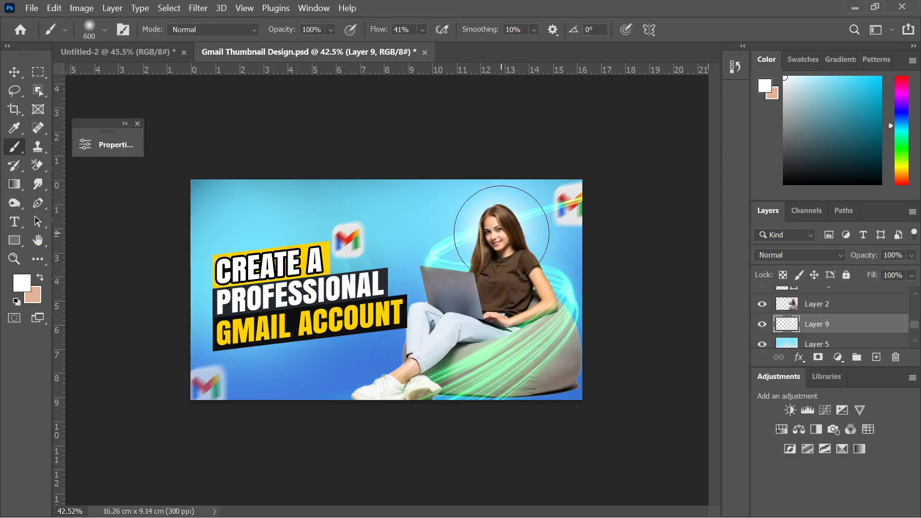
{"action": "left_click", "coordinate": [501, 233]}
{"action": "left_click", "coordinate": [14, 72]}
{"action": "left_click", "coordinate": [365, 127]}
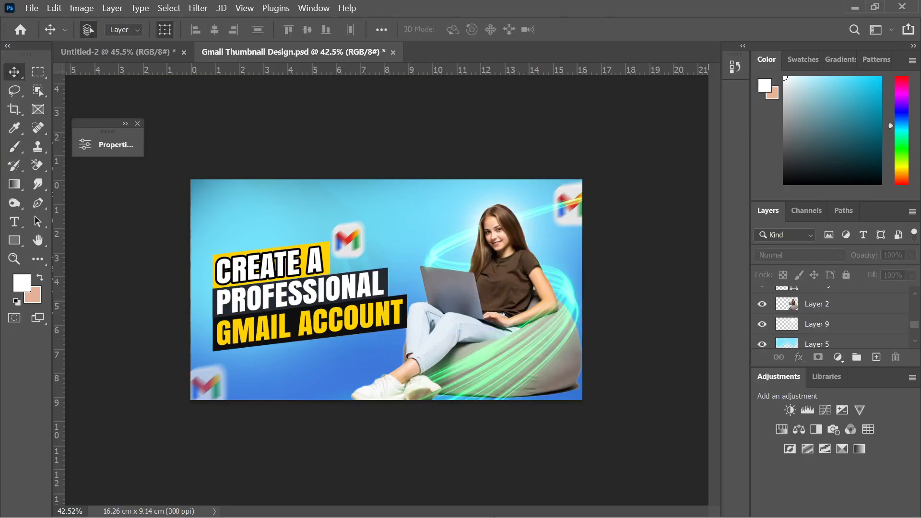
Step: Switch to Pinterest in the browser, return to the line light effect results, and open the cyan horizontal glowing light pin
{"action": "mouse_move", "coordinate": [526, 502]}
{"action": "left_click", "coordinate": [603, 502]}
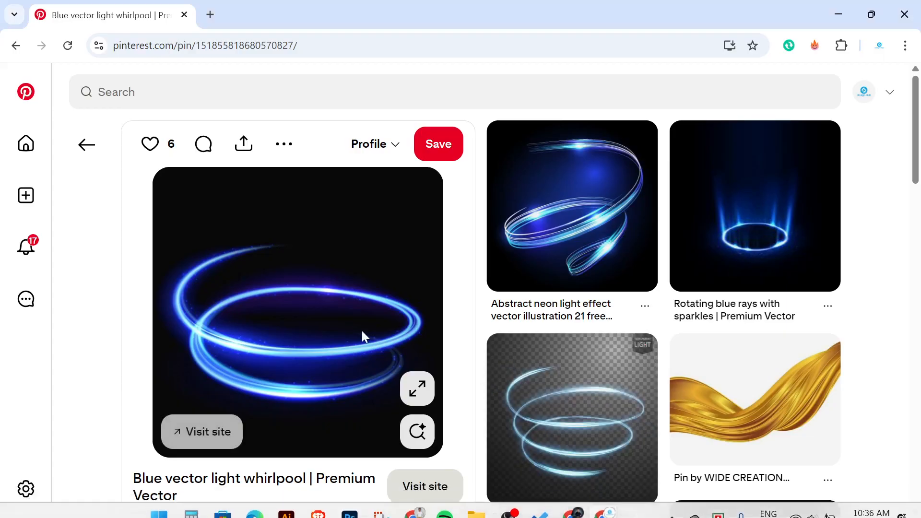
{"action": "left_click", "coordinate": [16, 46]}
{"action": "left_click", "coordinate": [16, 45]}
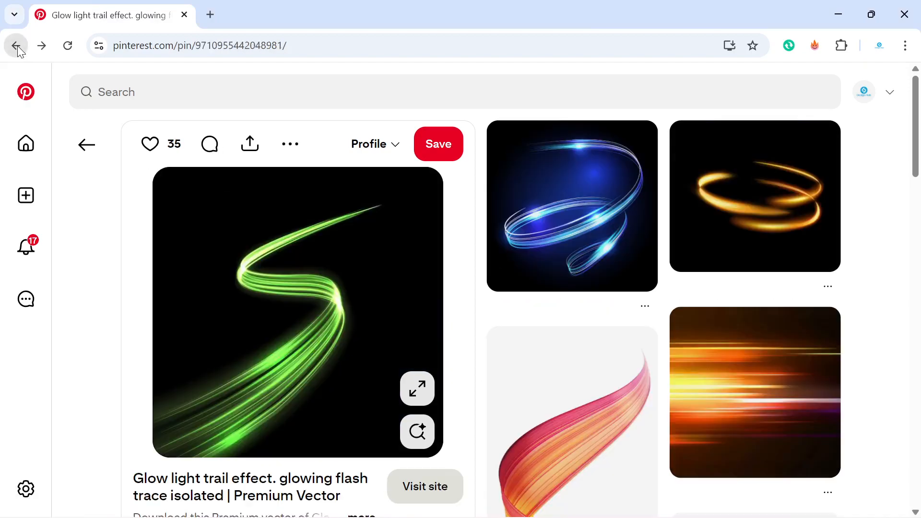
{"action": "left_click", "coordinate": [16, 46]}
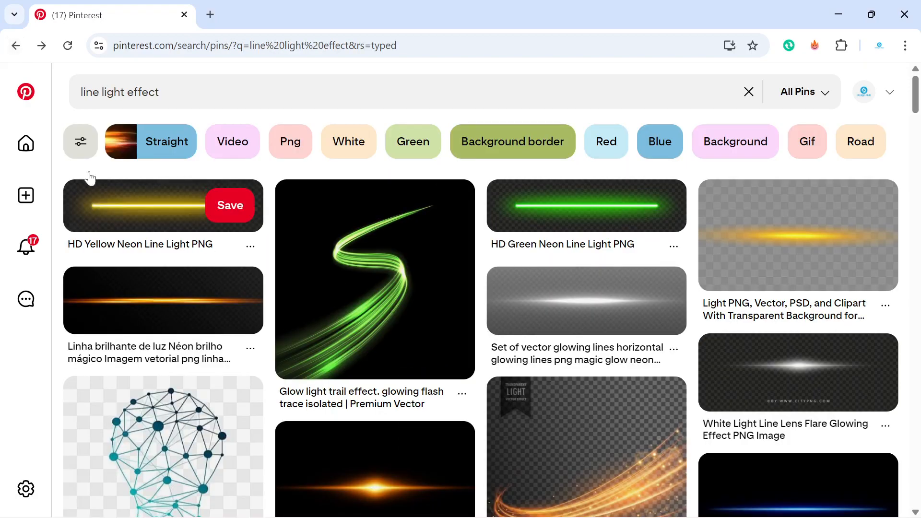
{"action": "scroll", "coordinate": [393, 406], "scroll_direction": "down", "scroll_amount": 3}
{"action": "scroll", "coordinate": [392, 406], "scroll_direction": "down", "scroll_amount": 5}
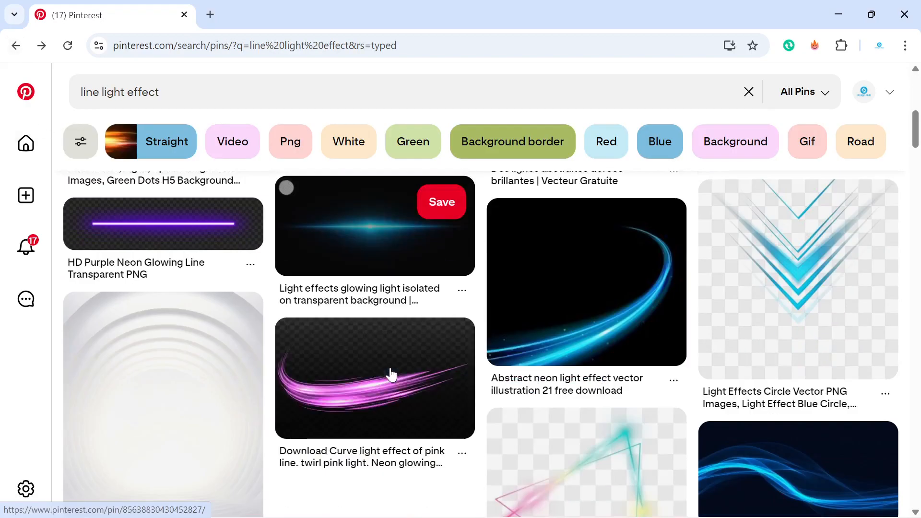
{"action": "left_click", "coordinate": [422, 240]}
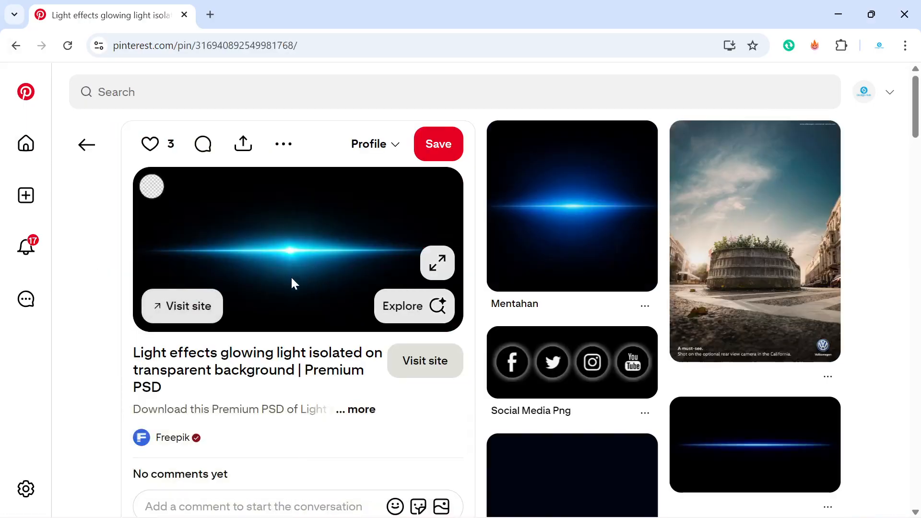
Step: Browse the related light images and copy the opened pin's cyan light flare image
{"action": "scroll", "coordinate": [317, 307], "scroll_direction": "down", "scroll_amount": 4}
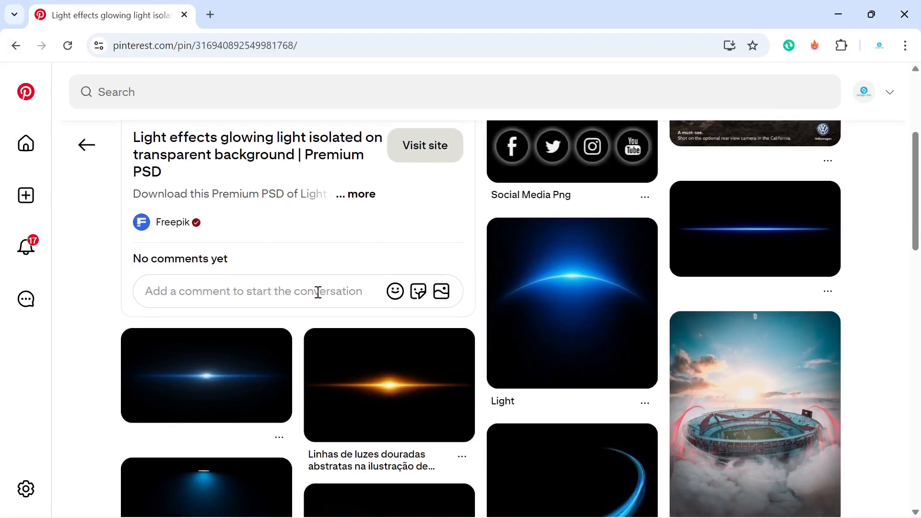
{"action": "scroll", "coordinate": [317, 291], "scroll_direction": "down", "scroll_amount": 5}
{"action": "scroll", "coordinate": [316, 290], "scroll_direction": "up", "scroll_amount": 6}
{"action": "scroll", "coordinate": [315, 290], "scroll_direction": "down", "scroll_amount": 8}
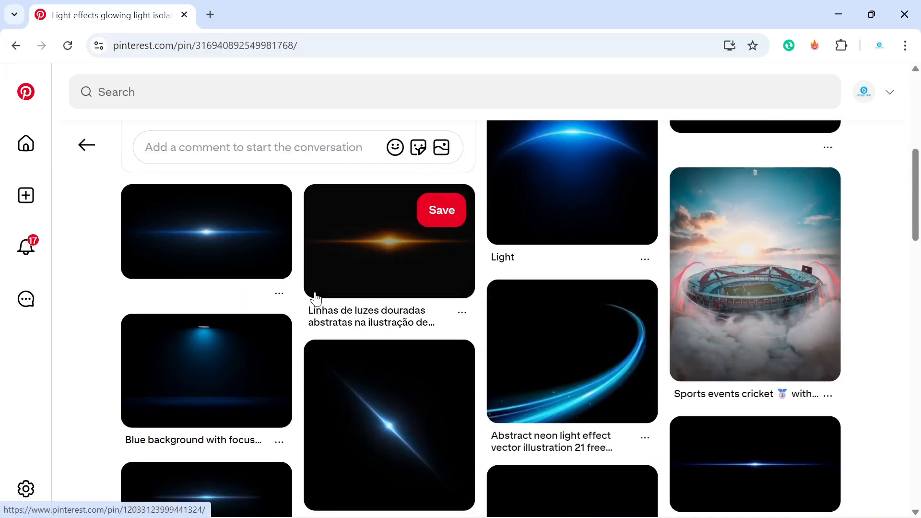
{"action": "scroll", "coordinate": [316, 299], "scroll_direction": "up", "scroll_amount": 7}
{"action": "right_click", "coordinate": [290, 234]}
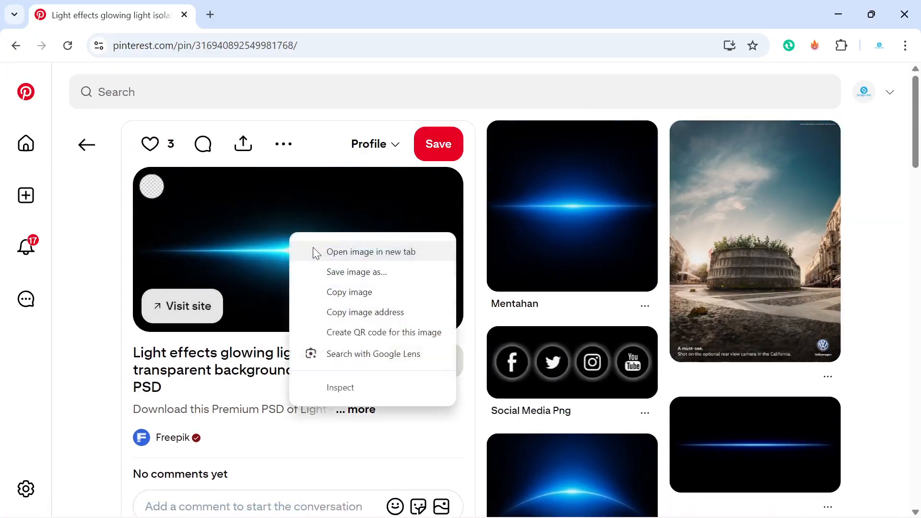
{"action": "left_click", "coordinate": [339, 292]}
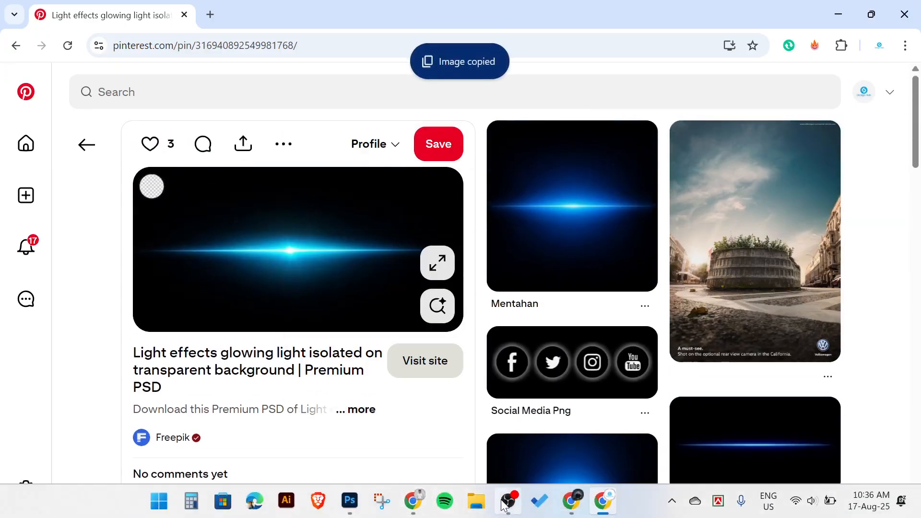
Step: Switch to Photoshop, paste the light flare over the headline, and set its blend mode to Screen
{"action": "left_click", "coordinate": [509, 501]}
{"action": "left_click", "coordinate": [572, 509]}
{"action": "left_click", "coordinate": [361, 502]}
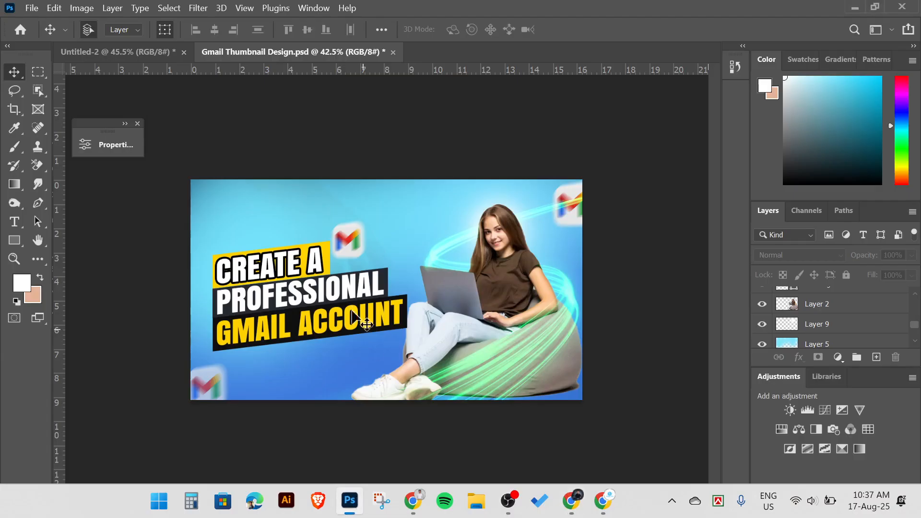
{"action": "key", "text": "ctrl+v"}
{"action": "left_click_drag", "start_coordinate": [392, 282], "coordinate": [306, 267]}
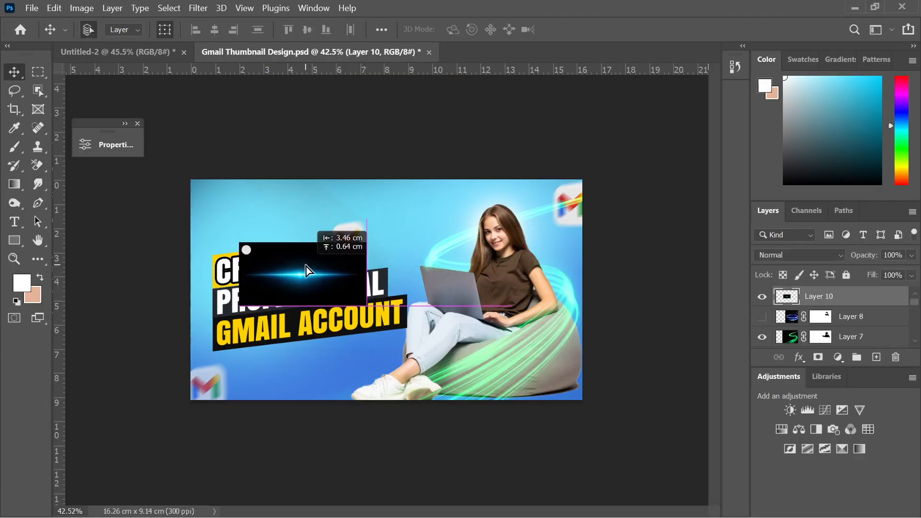
{"action": "left_click", "coordinate": [798, 255]}
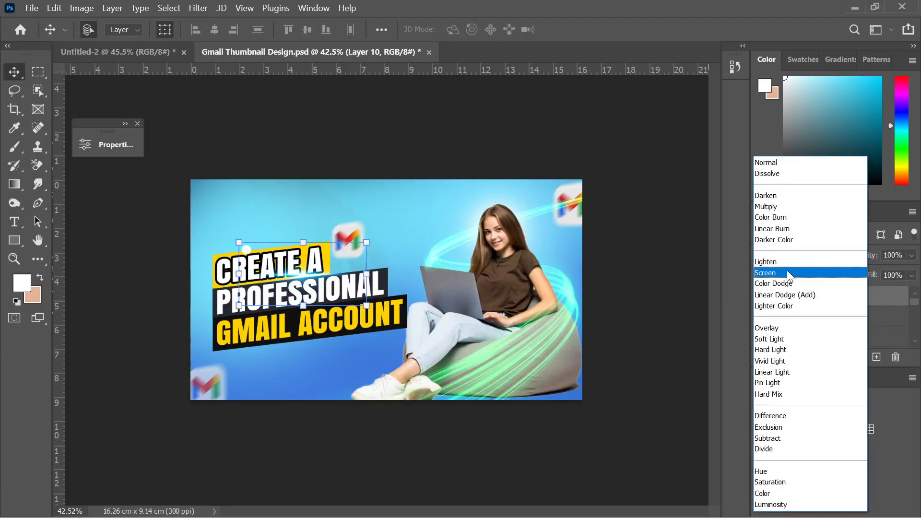
{"action": "left_click", "coordinate": [786, 270]}
Step: Rotate the light flare -6.11° and place it along the edge between the PROFESSIONAL and GMAIL ACCOUNT bars
{"action": "left_click_drag", "start_coordinate": [306, 269], "coordinate": [371, 265]}
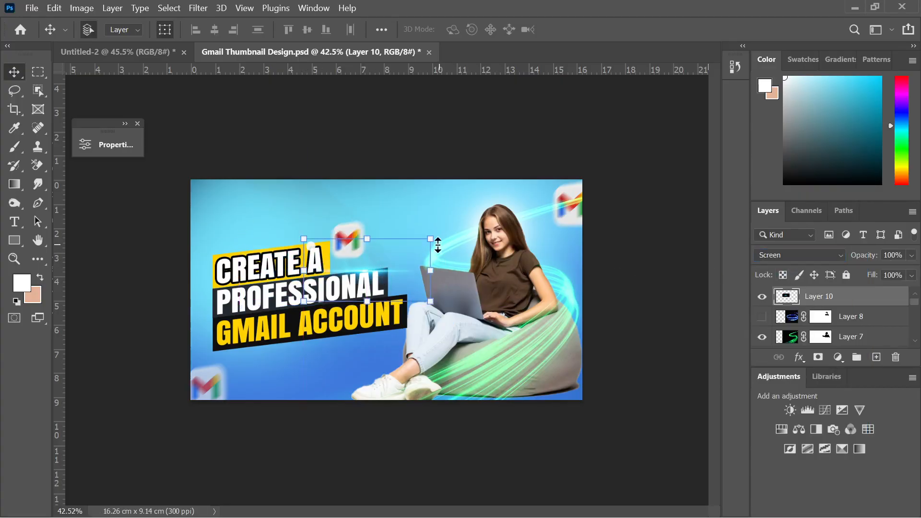
{"action": "left_click_drag", "start_coordinate": [445, 238], "coordinate": [440, 230]}
{"action": "scroll", "coordinate": [387, 290], "scroll_direction": "up", "scroll_amount": 2}
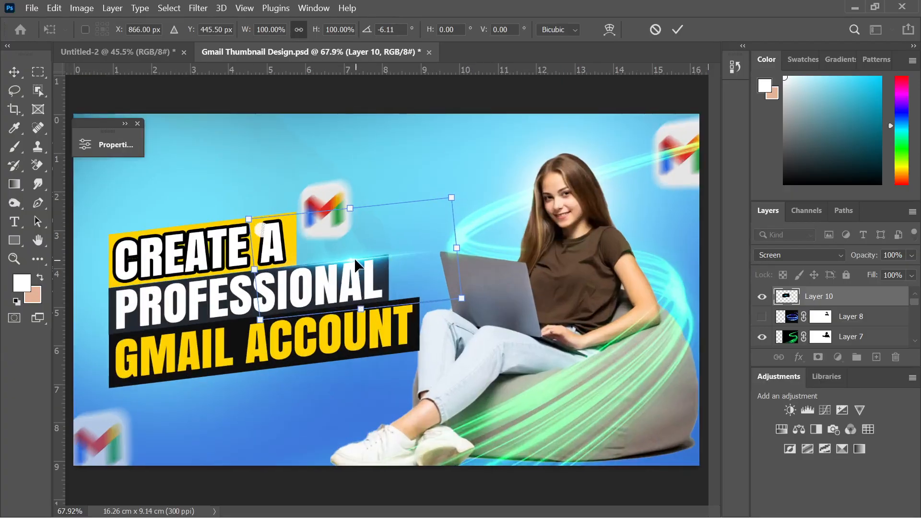
{"action": "left_click_drag", "start_coordinate": [354, 258], "coordinate": [202, 328]}
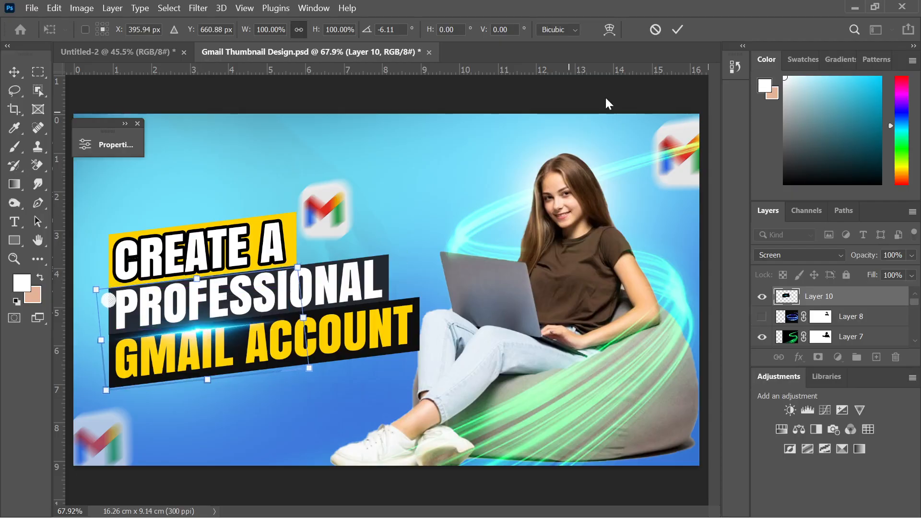
{"action": "left_click", "coordinate": [676, 30]}
{"action": "left_click", "coordinate": [379, 103]}
{"action": "scroll", "coordinate": [383, 104], "scroll_direction": "down", "scroll_amount": 2}
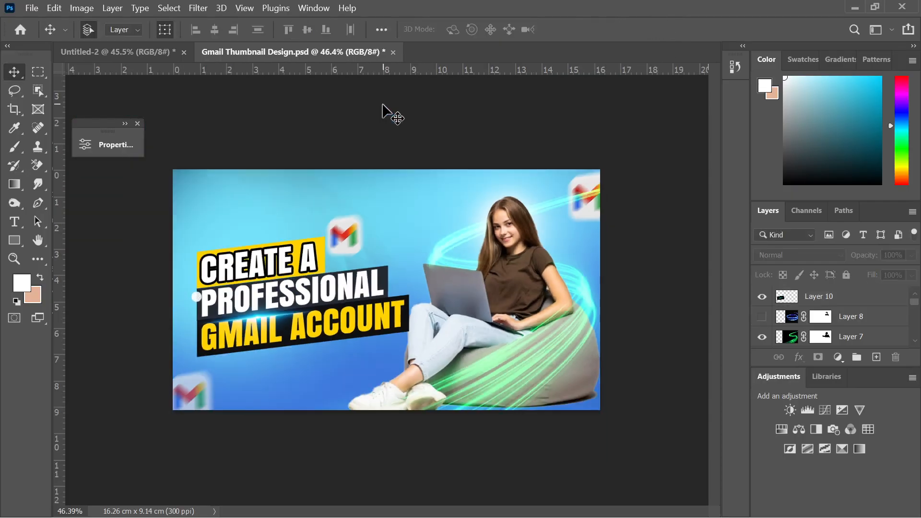
Step: Check the flare on the headline up close, try adjusting its opacity, and save the document
{"action": "scroll", "coordinate": [260, 354], "scroll_direction": "up", "scroll_amount": 2}
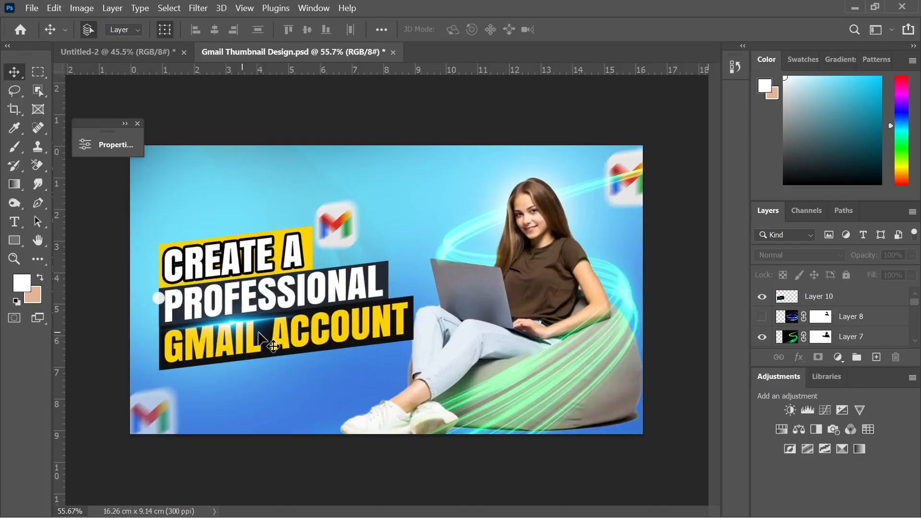
{"action": "scroll", "coordinate": [220, 342], "scroll_direction": "up", "scroll_amount": 3}
{"action": "left_click", "coordinate": [231, 310]}
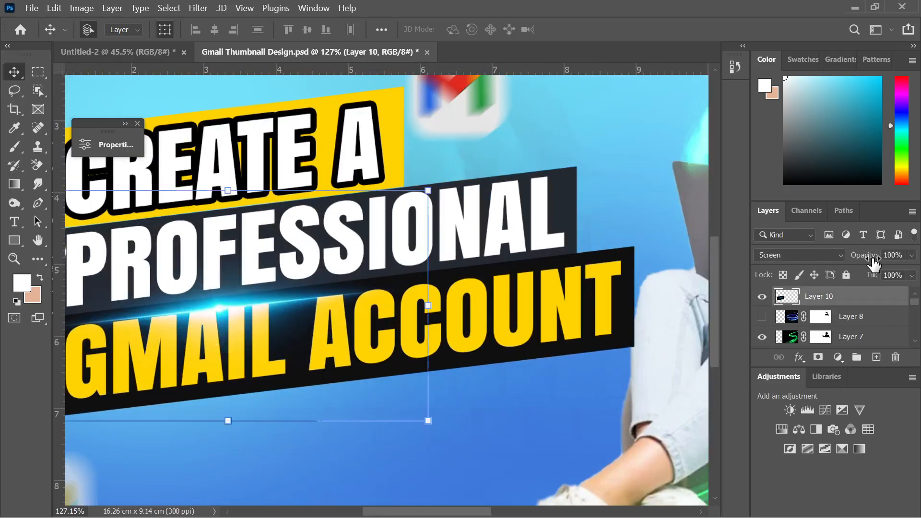
{"action": "left_click_drag", "start_coordinate": [871, 263], "coordinate": [905, 263]}
{"action": "scroll", "coordinate": [391, 267], "scroll_direction": "down", "scroll_amount": 5}
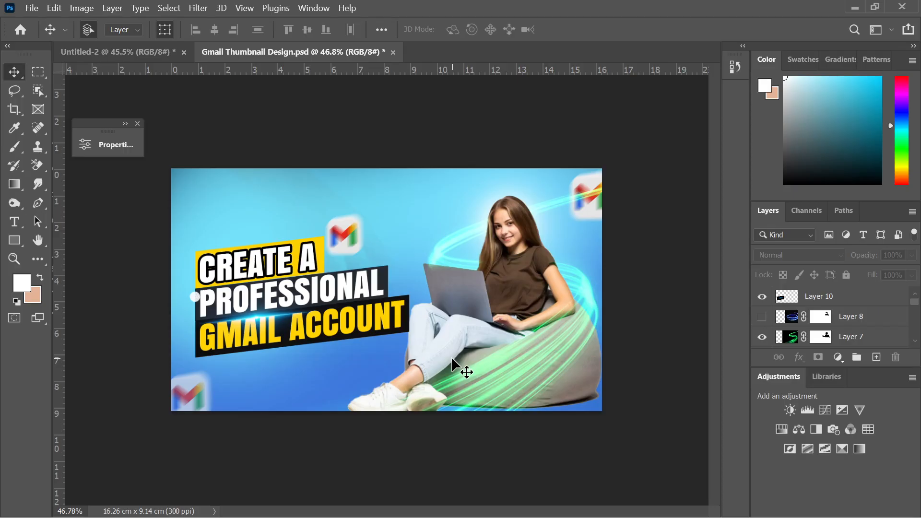
{"action": "key", "text": "ctrl+s"}
Step: Recolour the green light trail around the woman to yellow with Hue/Saturation, setting the hue to -92
{"action": "left_click", "coordinate": [569, 361]}
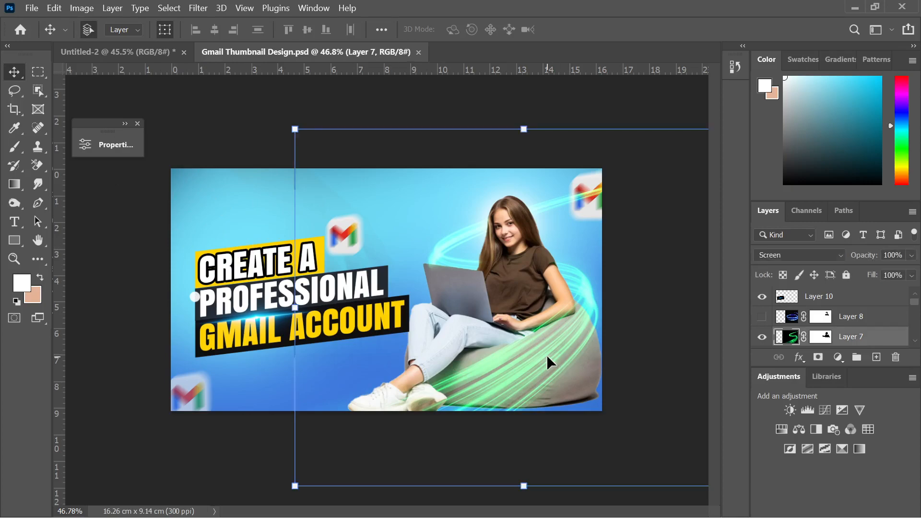
{"action": "key", "text": "ctrl+u"}
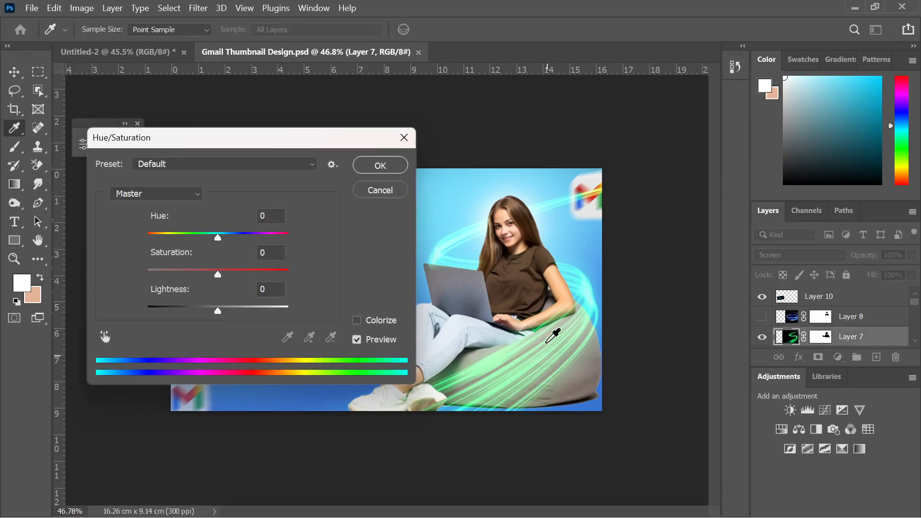
{"action": "left_click_drag", "start_coordinate": [294, 144], "coordinate": [827, 172]}
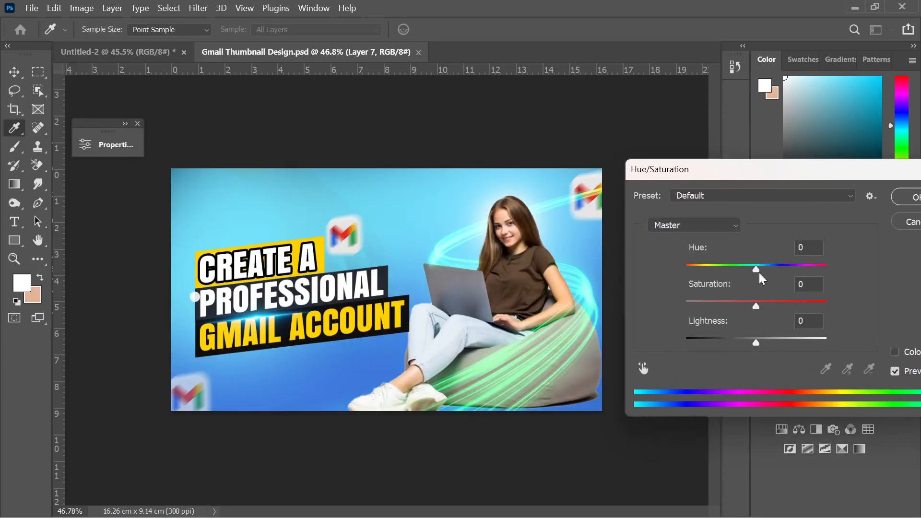
{"action": "left_click_drag", "start_coordinate": [759, 271], "coordinate": [711, 275]}
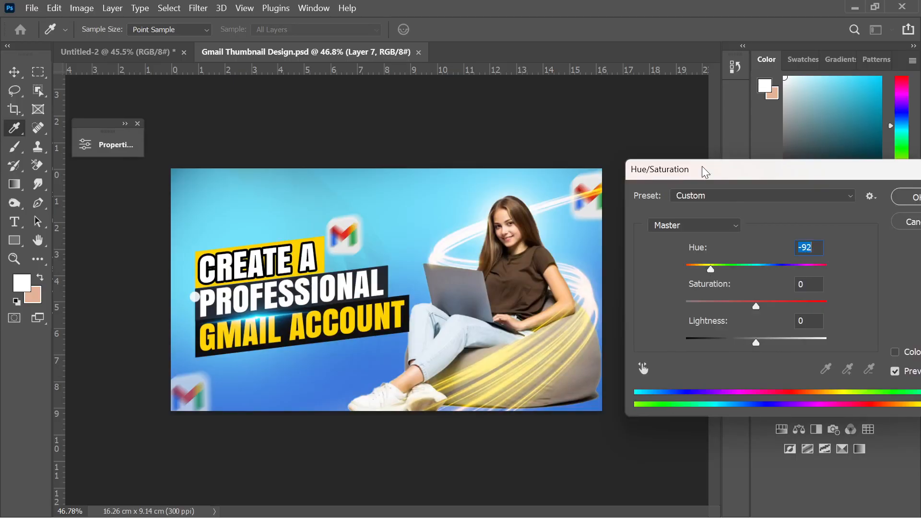
{"action": "left_click_drag", "start_coordinate": [705, 172], "coordinate": [553, 168]}
{"action": "left_click", "coordinate": [743, 193]}
{"action": "key", "text": "ctrl+t"}
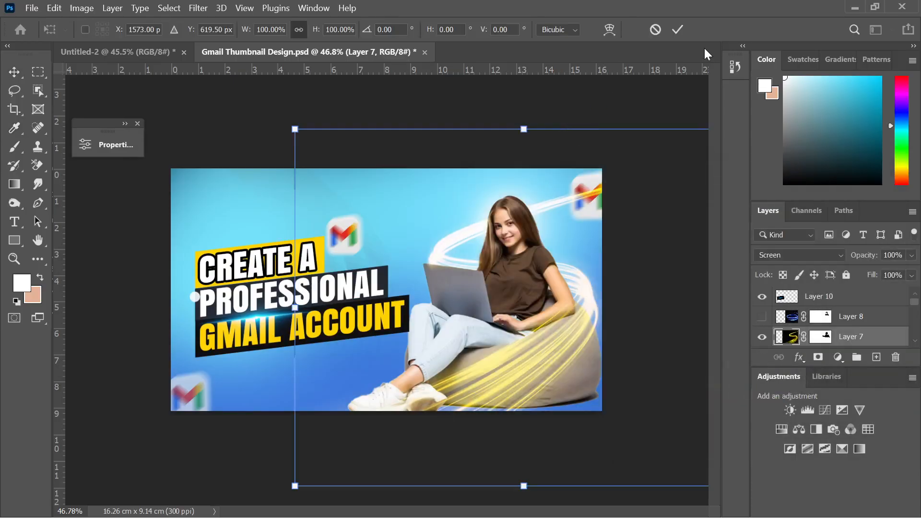
{"action": "left_click", "coordinate": [677, 29]}
{"action": "left_click", "coordinate": [603, 114]}
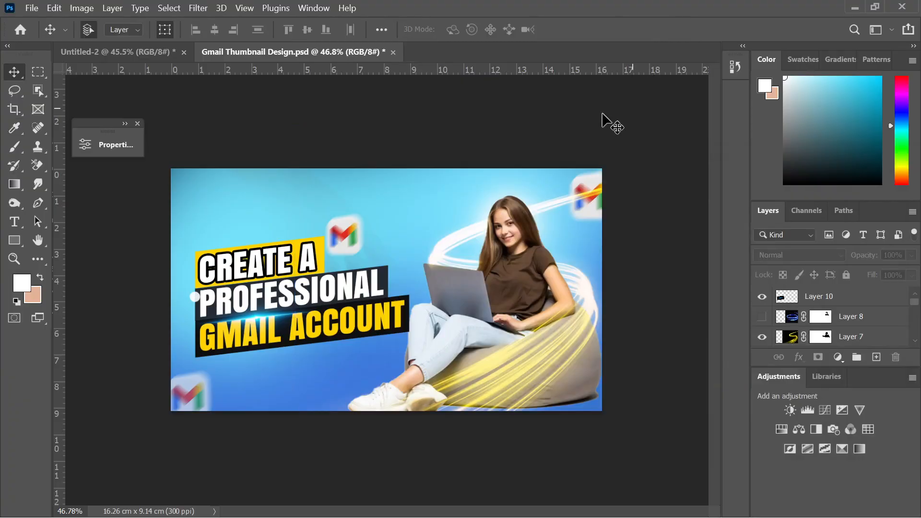
{"action": "scroll", "coordinate": [346, 301], "scroll_direction": "down", "scroll_amount": 3}
{"action": "scroll", "coordinate": [364, 331], "scroll_direction": "up", "scroll_amount": 2}
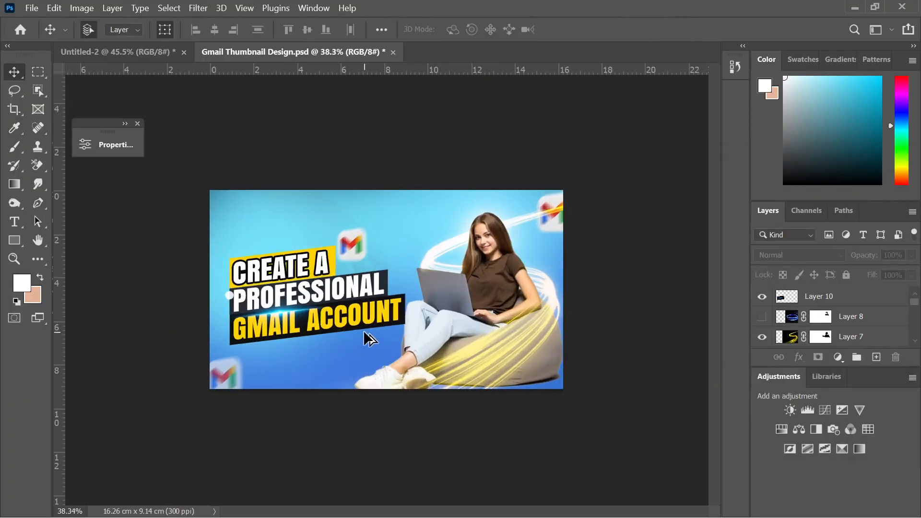
Step: Switch to Pinterest in the browser and search for "youtube logo"
{"action": "left_click", "coordinate": [572, 501]}
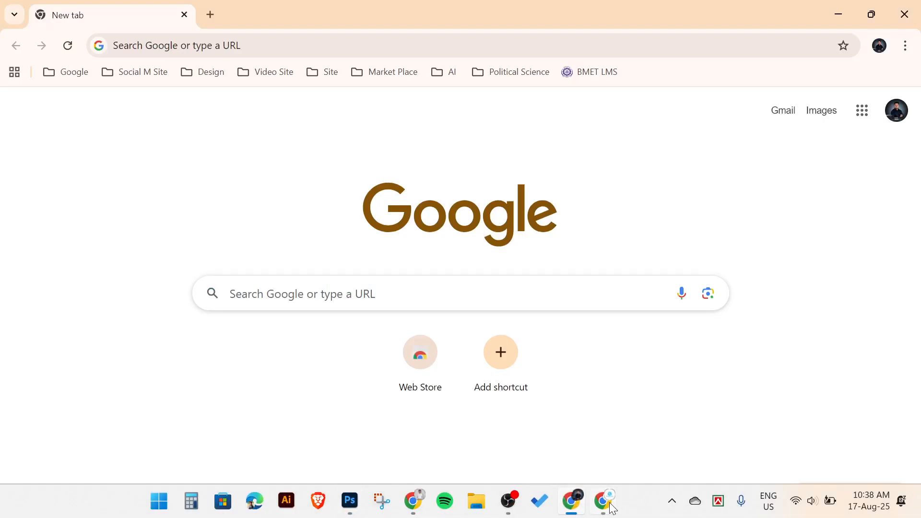
{"action": "left_click", "coordinate": [613, 508]}
{"action": "left_click", "coordinate": [191, 85]}
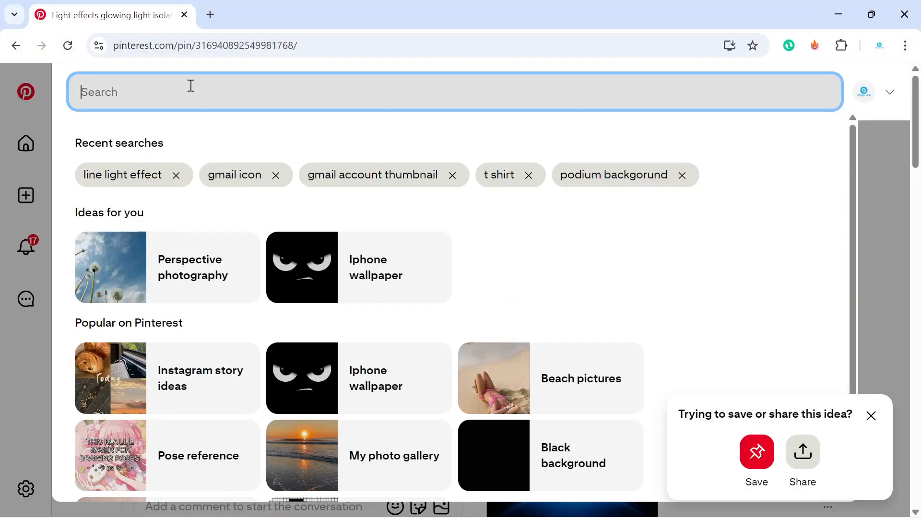
{"action": "type", "text": "g"}
{"action": "key", "text": "BackSpace"}
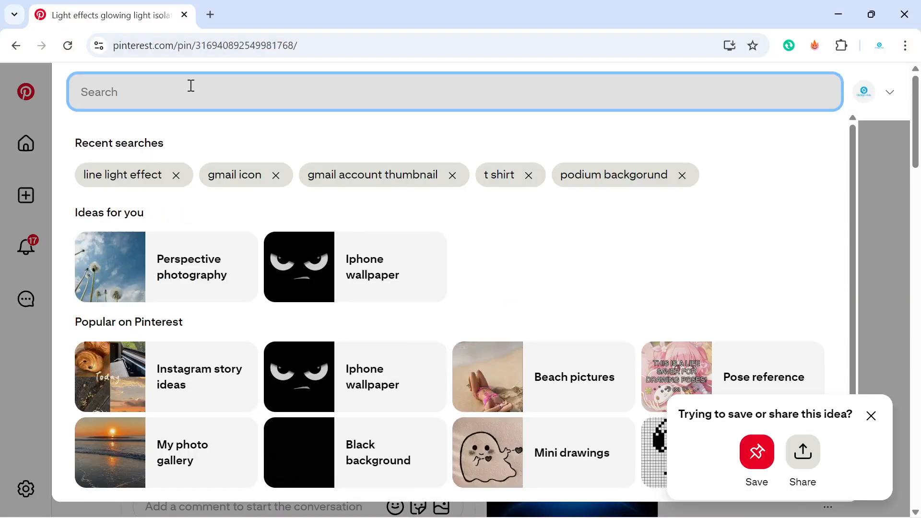
{"action": "type", "text": "tub"}
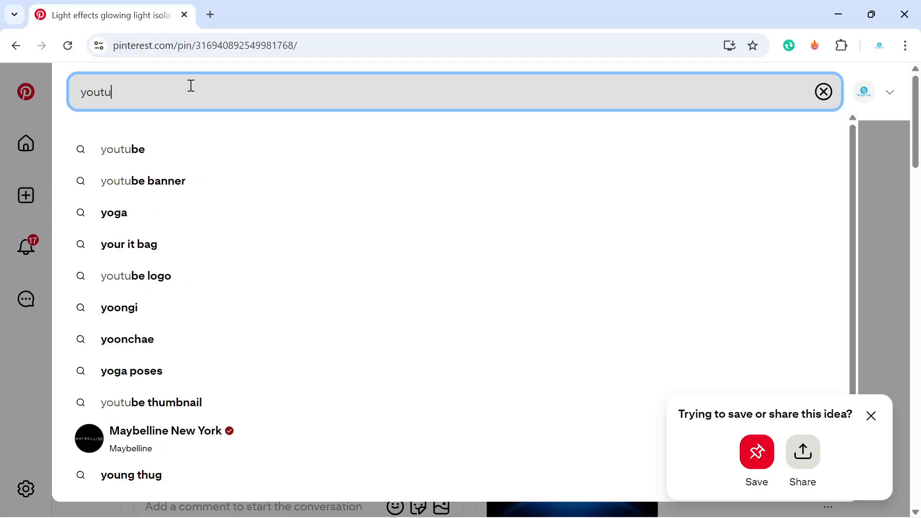
{"action": "key", "text": "Down"}
{"action": "key", "text": "Down"}
{"action": "key", "text": "Down"}
{"action": "key", "text": "Down"}
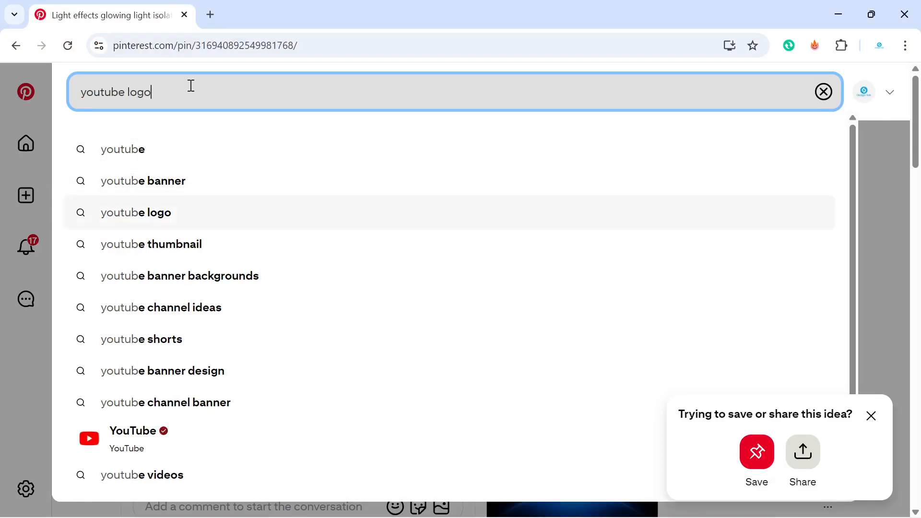
{"action": "key", "text": "Up"}
{"action": "key", "text": "Return"}
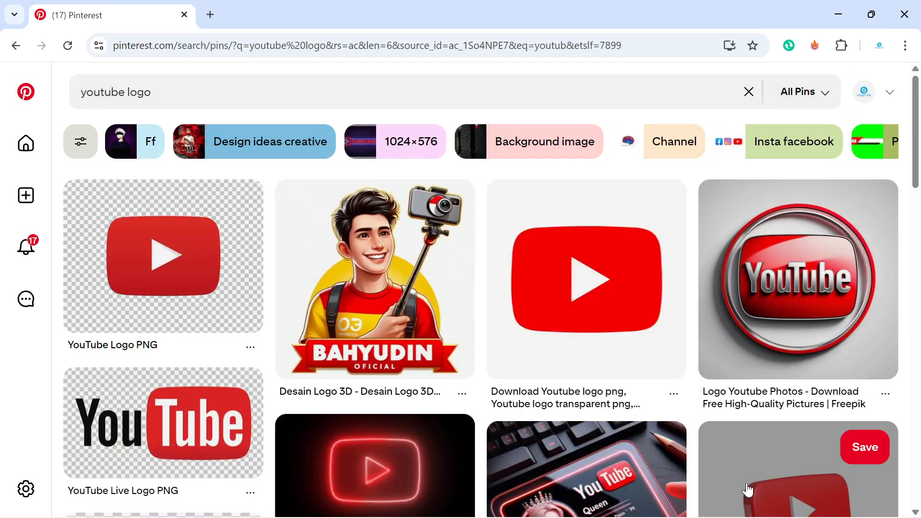
Step: Look through the YouTube logo results and return to the line light effect results
{"action": "scroll", "coordinate": [563, 387], "scroll_direction": "down", "scroll_amount": 5}
{"action": "scroll", "coordinate": [563, 387], "scroll_direction": "down", "scroll_amount": 4}
{"action": "scroll", "coordinate": [567, 385], "scroll_direction": "up", "scroll_amount": 10}
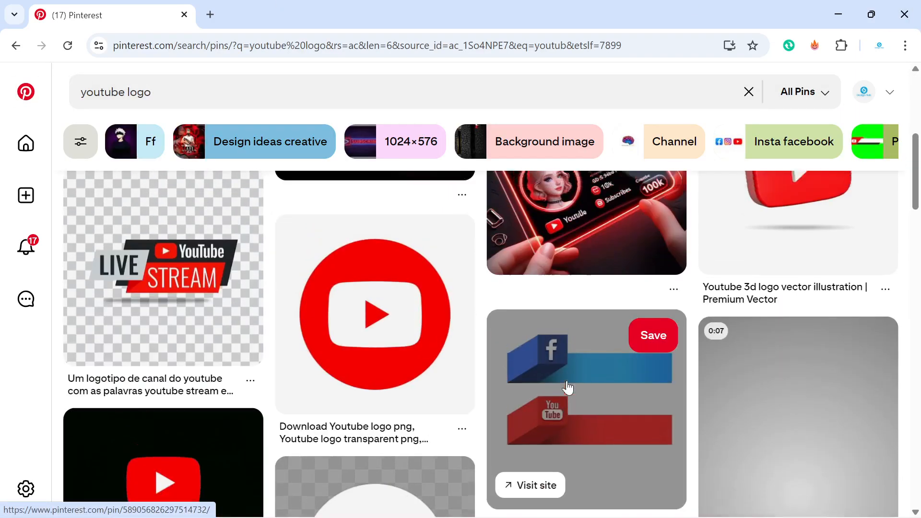
{"action": "left_click", "coordinate": [14, 45]}
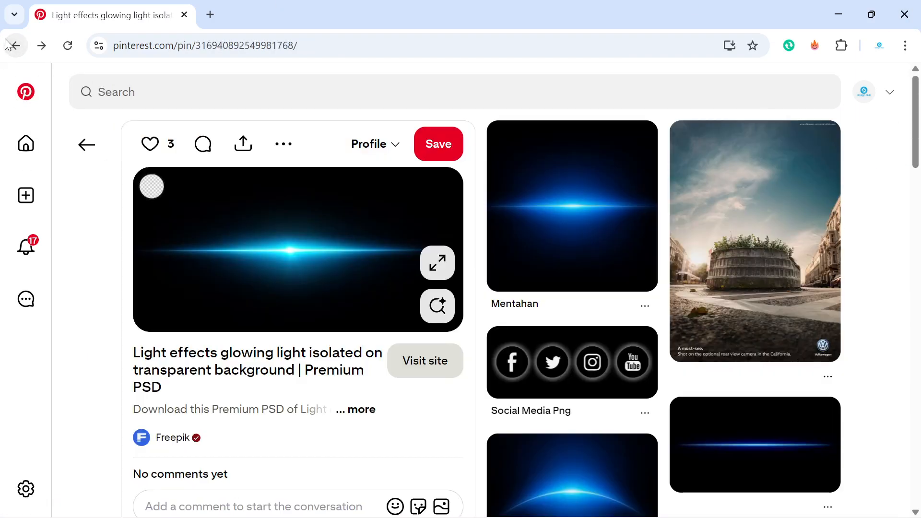
{"action": "left_click", "coordinate": [15, 45]}
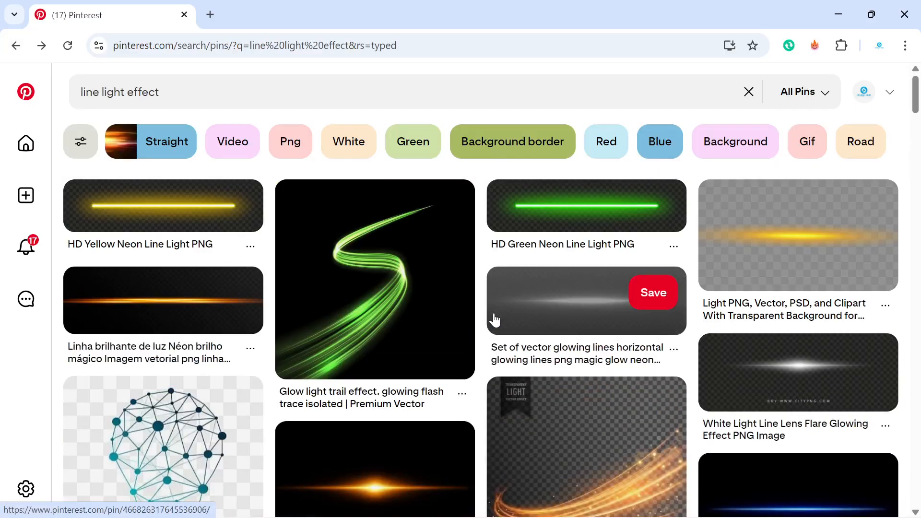
Step: Look back through the pins related to the Gmail icon and the "gmail icon" search results for a usable image
{"action": "left_click", "coordinate": [15, 45]}
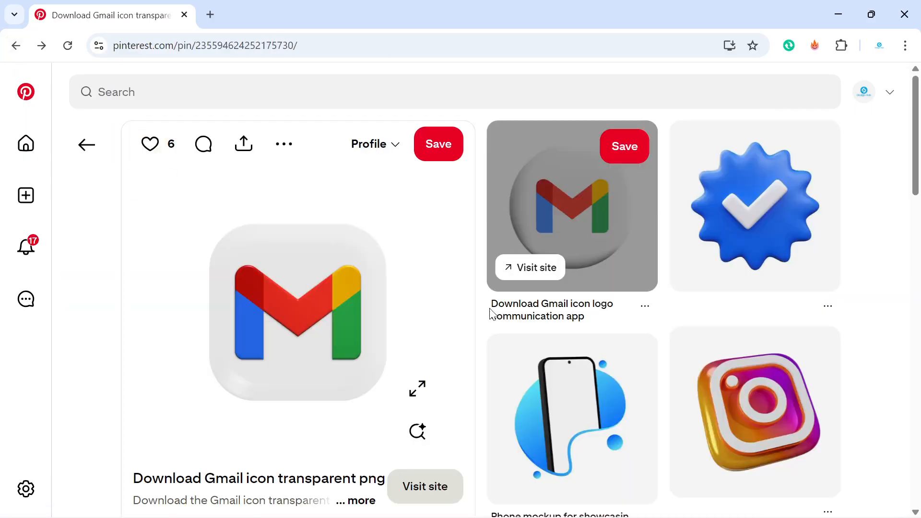
{"action": "scroll", "coordinate": [653, 407], "scroll_direction": "down", "scroll_amount": 12}
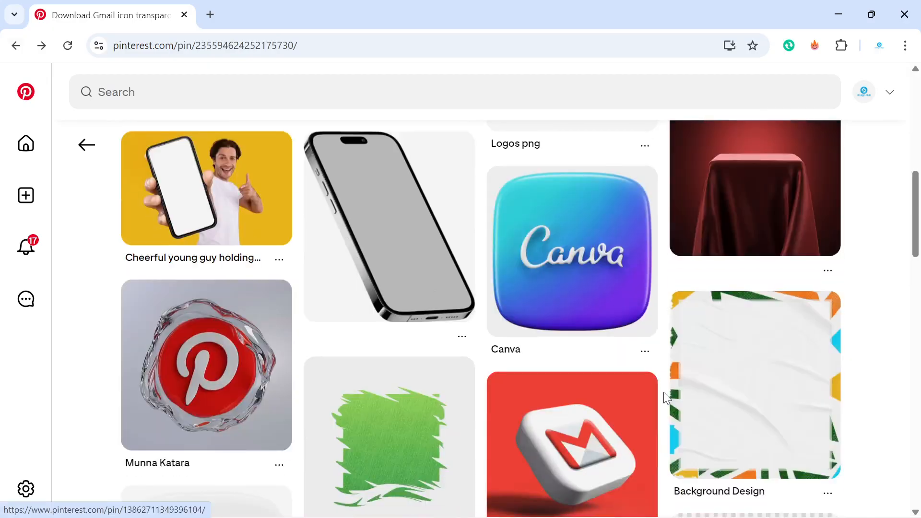
{"action": "scroll", "coordinate": [665, 398], "scroll_direction": "down", "scroll_amount": 3}
{"action": "scroll", "coordinate": [656, 397], "scroll_direction": "down", "scroll_amount": 3}
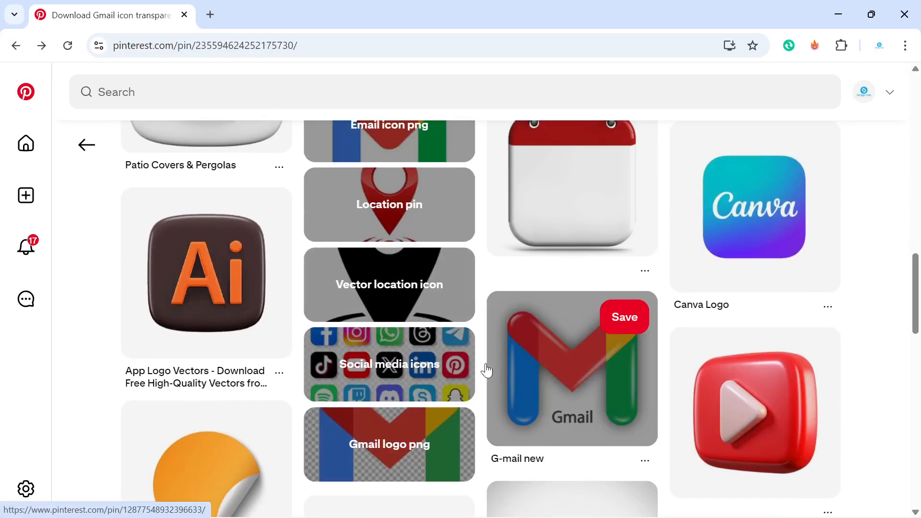
{"action": "scroll", "coordinate": [315, 349], "scroll_direction": "up", "scroll_amount": 15}
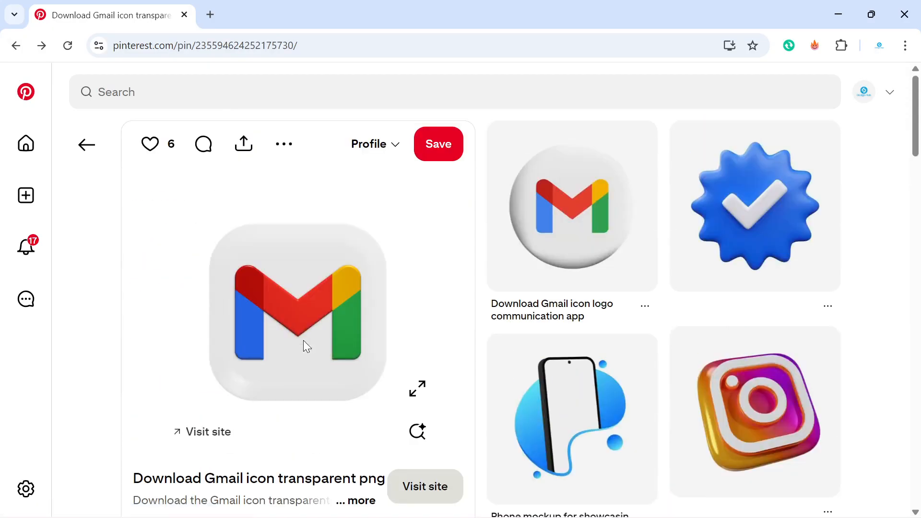
{"action": "left_click", "coordinate": [16, 46]}
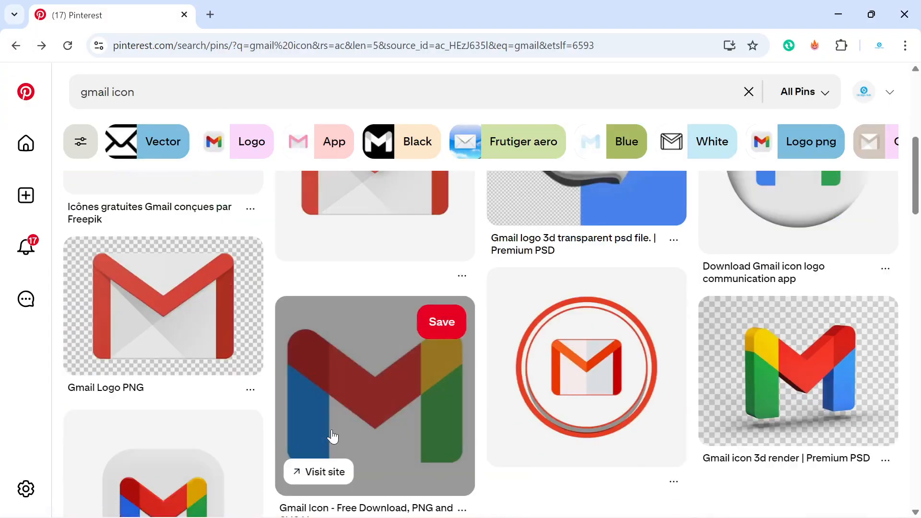
{"action": "scroll", "coordinate": [333, 437], "scroll_direction": "down", "scroll_amount": 8}
{"action": "scroll", "coordinate": [331, 436], "scroll_direction": "up", "scroll_amount": 13}
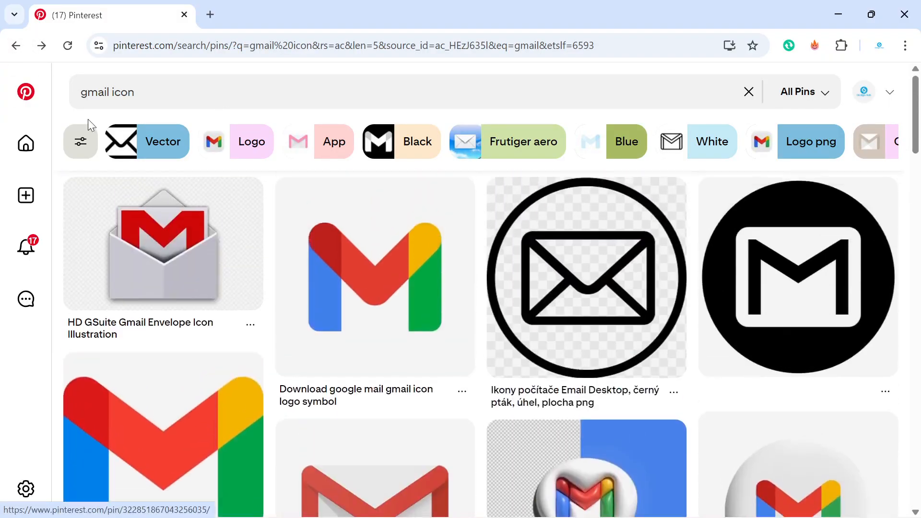
Step: Return to the earlier Gmail pin's related images and open the photo of a phone showing Gmail against a blurred Google sign
{"action": "left_click", "coordinate": [16, 46]}
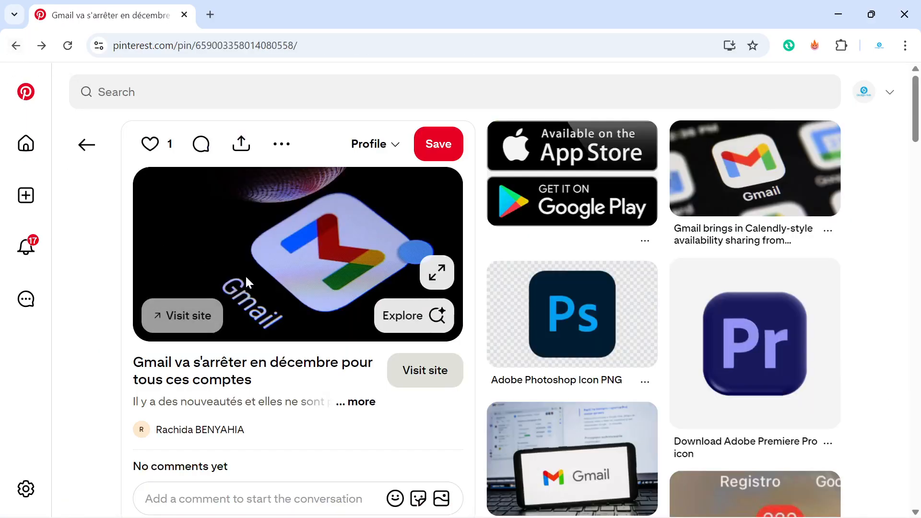
{"action": "left_click", "coordinate": [12, 46]}
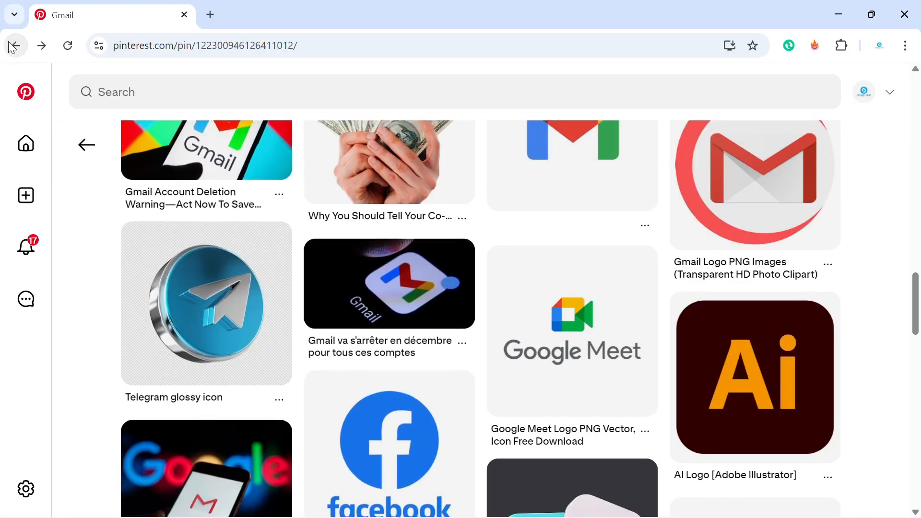
{"action": "left_click", "coordinate": [42, 46]}
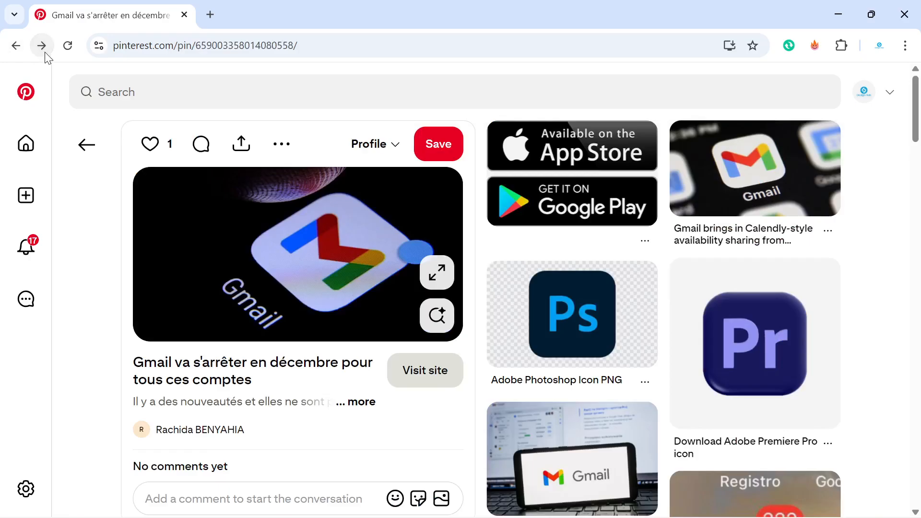
{"action": "left_click", "coordinate": [12, 47]}
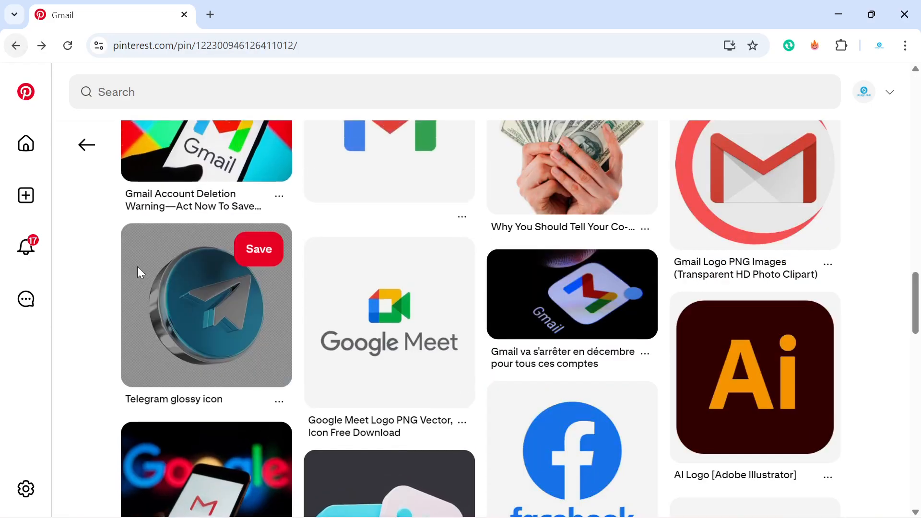
{"action": "scroll", "coordinate": [138, 269], "scroll_direction": "down", "scroll_amount": 4}
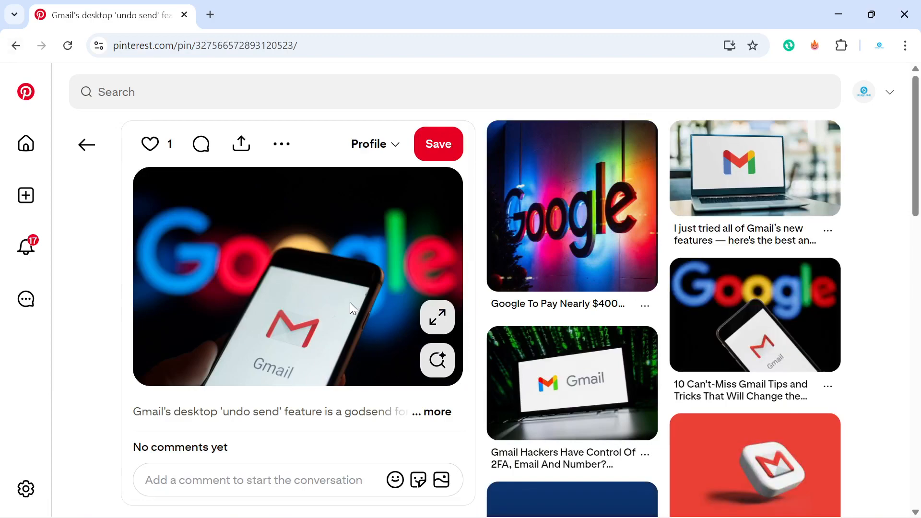
Step: Copy the photo of the Gmail phone against the Google sign and paste it into the thumbnail document in Photoshop
{"action": "scroll", "coordinate": [718, 405], "scroll_direction": "down", "scroll_amount": 6}
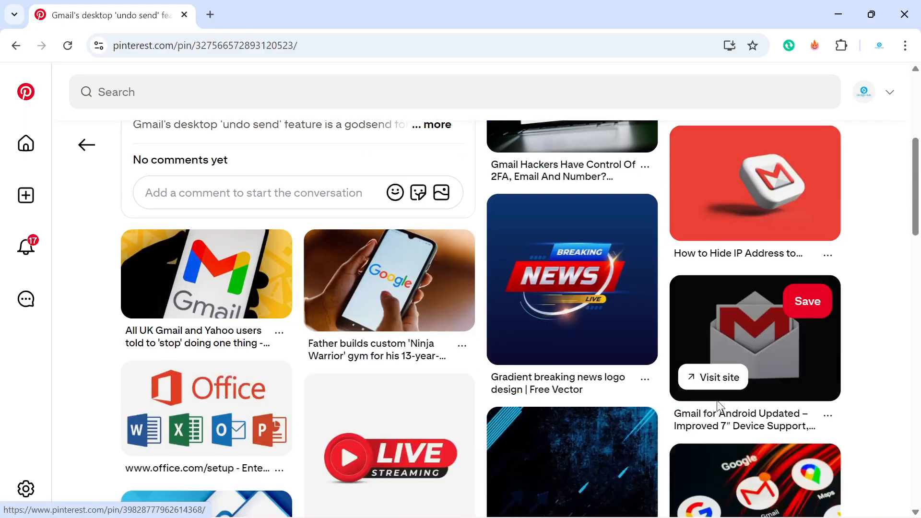
{"action": "scroll", "coordinate": [718, 406], "scroll_direction": "down", "scroll_amount": 5}
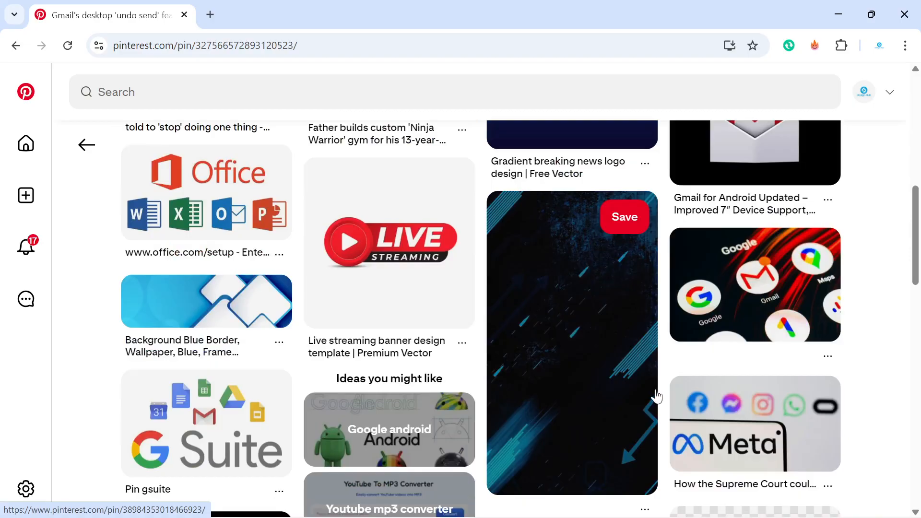
{"action": "scroll", "coordinate": [560, 352], "scroll_direction": "up", "scroll_amount": 10}
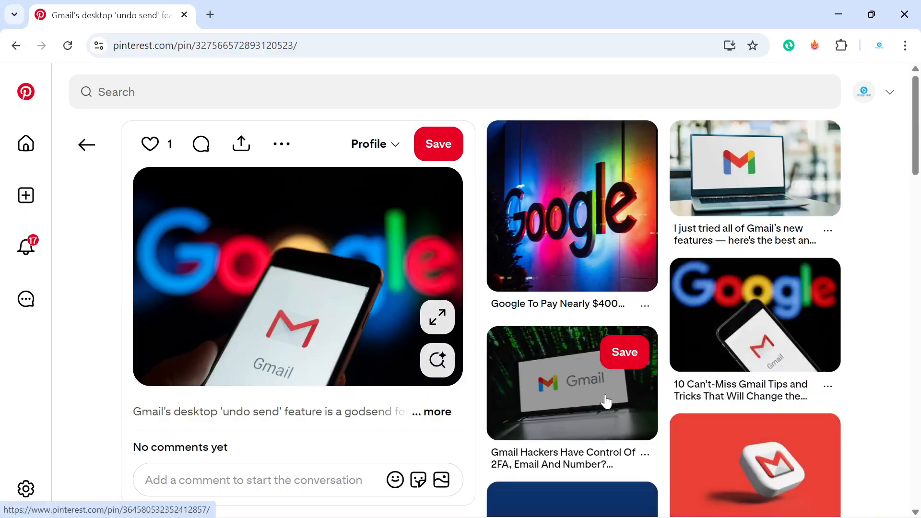
{"action": "right_click", "coordinate": [234, 255]}
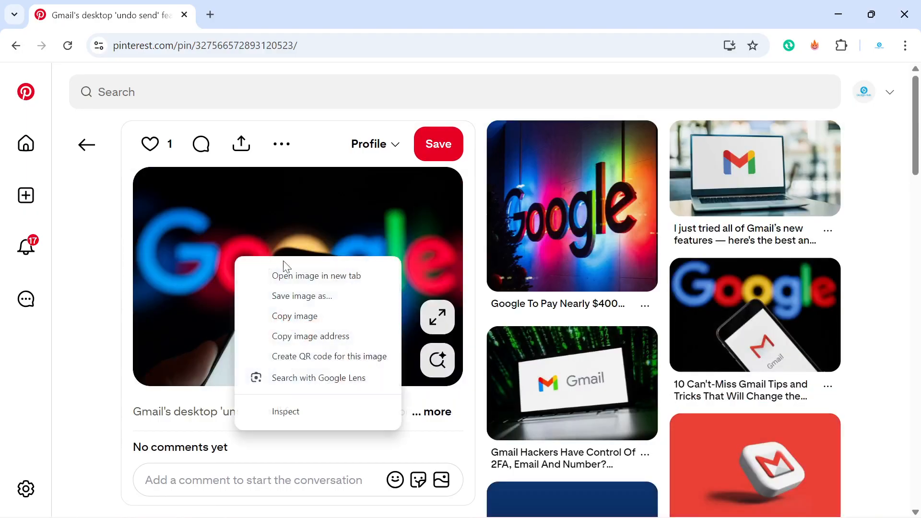
{"action": "left_click", "coordinate": [307, 317]}
{"action": "mouse_move", "coordinate": [451, 511]}
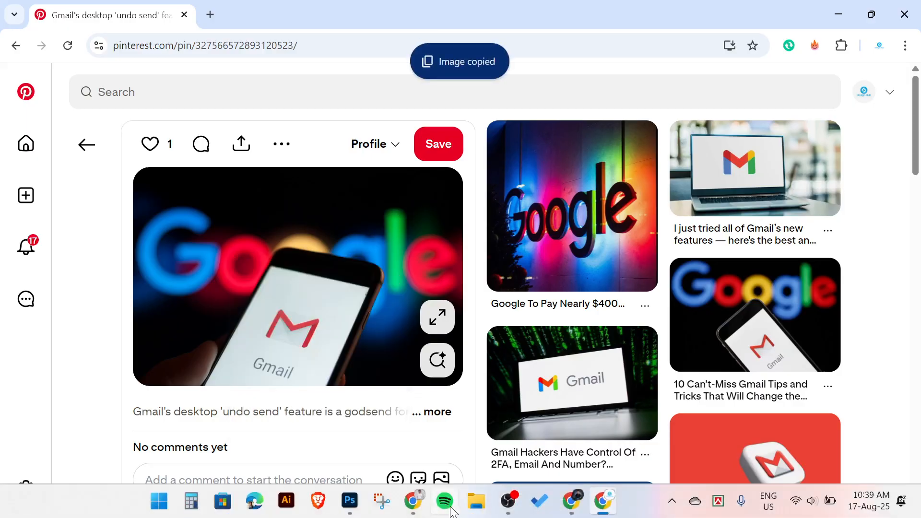
{"action": "left_click", "coordinate": [359, 503]}
{"action": "key", "text": "ctrl+v"}
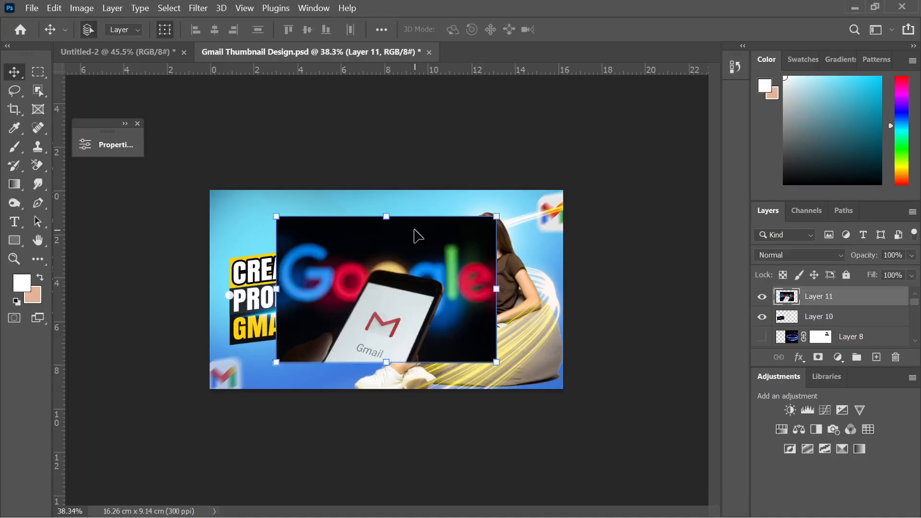
Step: Scale the pasted Google photo to about 90% and place it over the upper-left part of the thumbnail
{"action": "left_click_drag", "start_coordinate": [443, 288], "coordinate": [367, 244]}
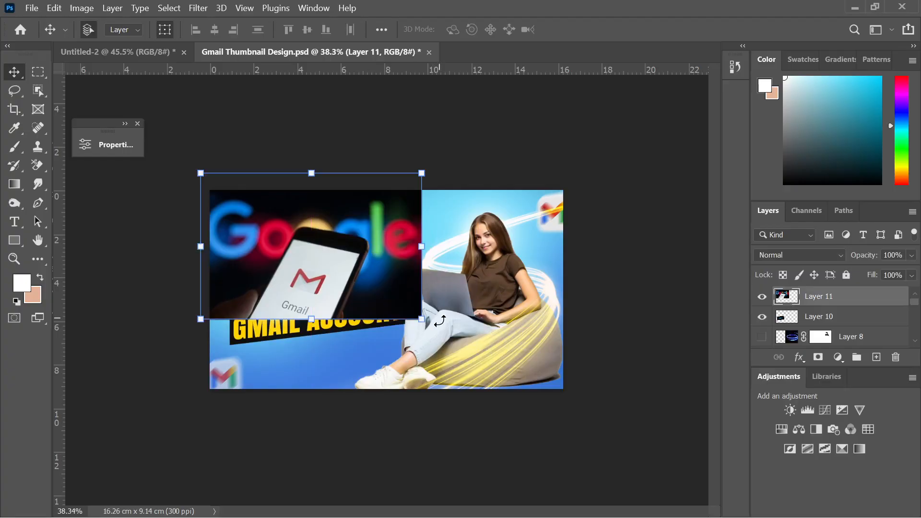
{"action": "left_click_drag", "start_coordinate": [426, 322], "coordinate": [538, 384]}
{"action": "mouse_move", "coordinate": [456, 350]}
{"action": "left_mouse_down"}
{"action": "mouse_move", "coordinate": [422, 304]}
{"action": "mouse_move", "coordinate": [456, 343]}
{"action": "left_mouse_up"}
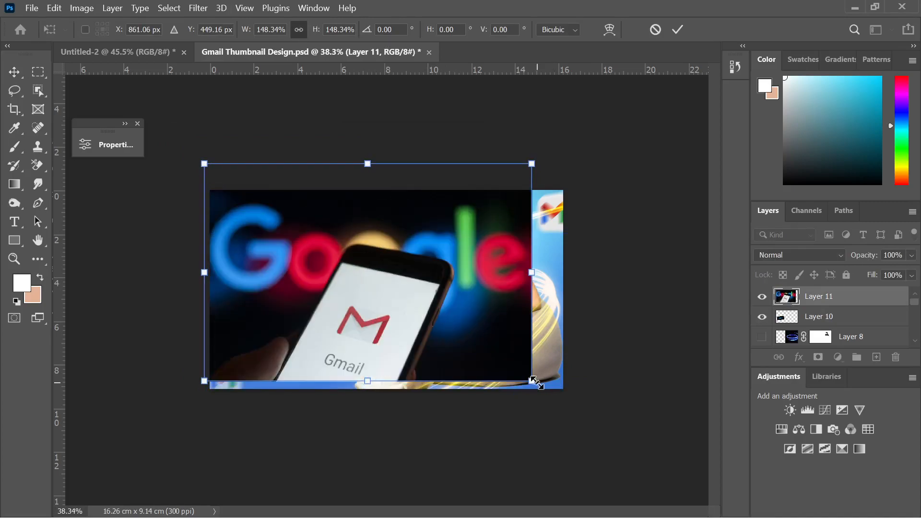
{"action": "left_click_drag", "start_coordinate": [531, 380], "coordinate": [403, 296]}
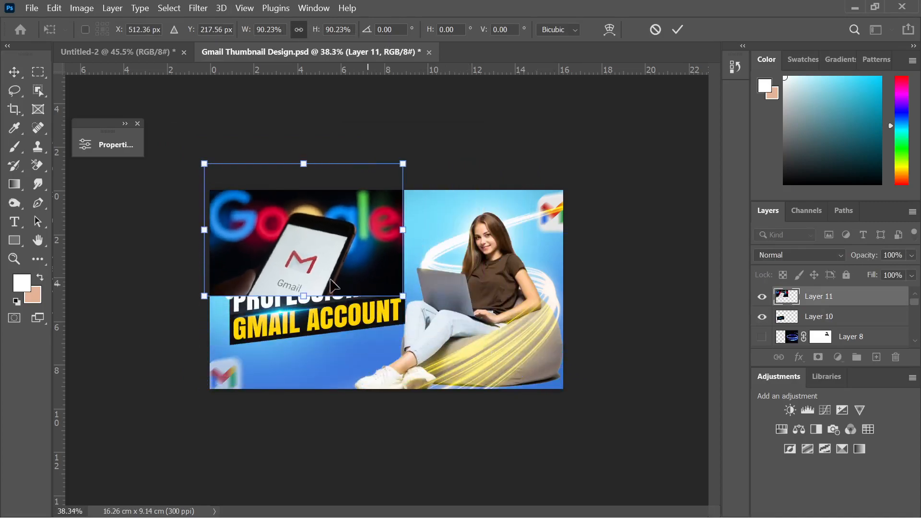
{"action": "left_click_drag", "start_coordinate": [320, 280], "coordinate": [325, 290]}
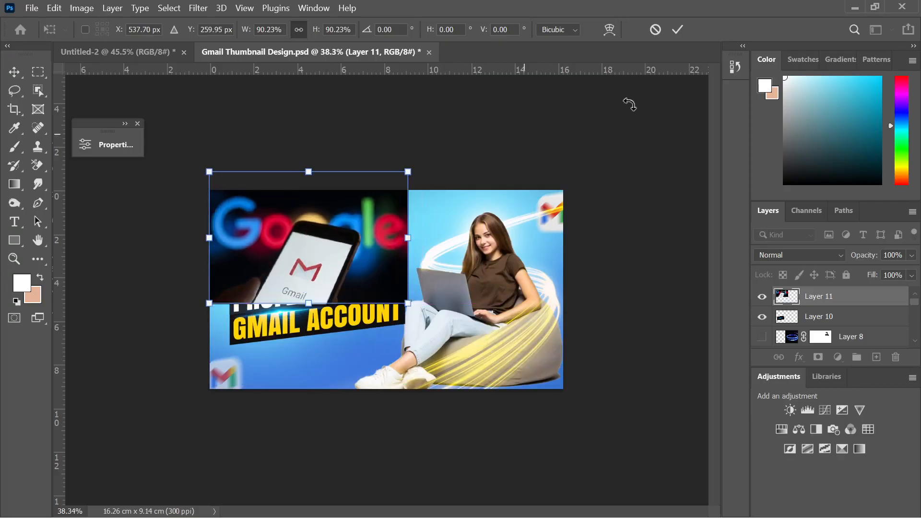
{"action": "left_click", "coordinate": [677, 29]}
{"action": "scroll", "coordinate": [343, 248], "scroll_direction": "up", "scroll_amount": 2}
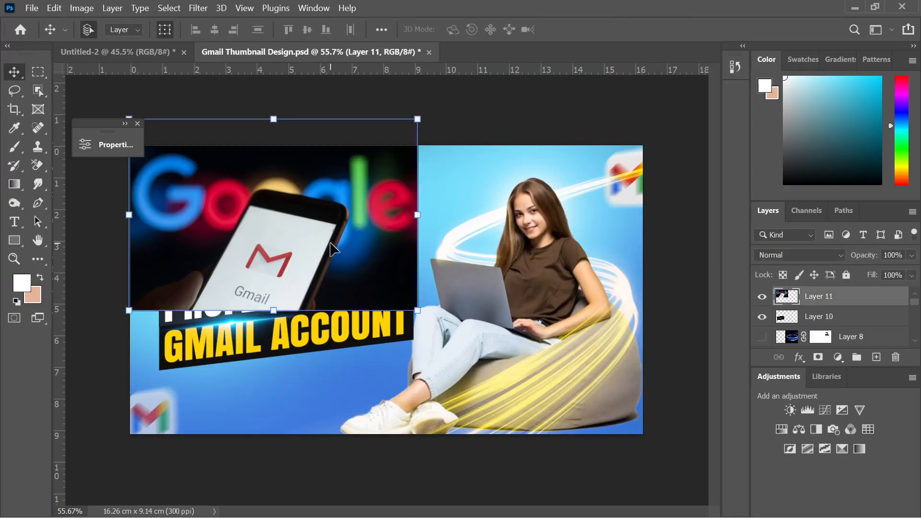
Step: Move the Google photo layer beneath the PROFESSIONAL text layer and enlarge it to about 163%
{"action": "key", "text": "ctrl+["}
{"action": "key", "text": "ctrl+["}
{"action": "key", "text": "ctrl+["}
{"action": "key", "text": "ctrl+["}
{"action": "key", "text": "ctrl+["}
{"action": "key", "text": "ctrl+["}
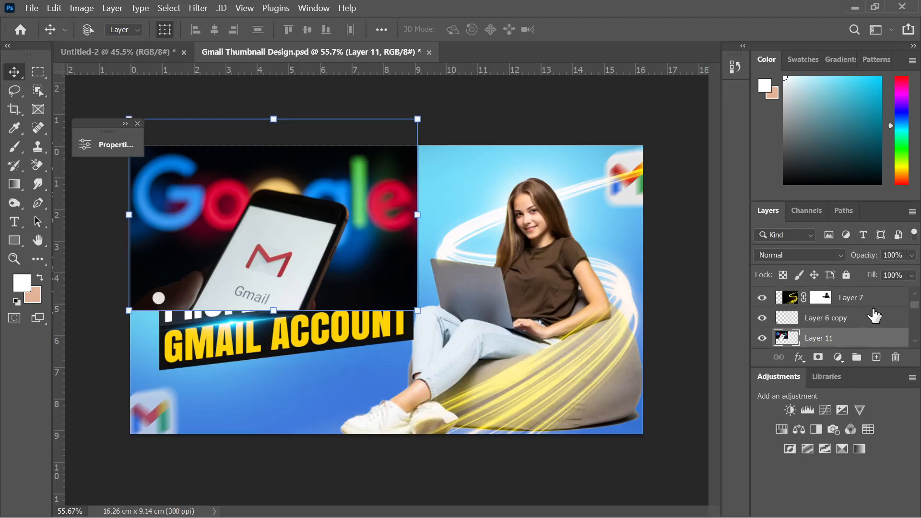
{"action": "key", "text": "ctrl+["}
{"action": "key", "text": "ctrl+["}
{"action": "key", "text": "ctrl+["}
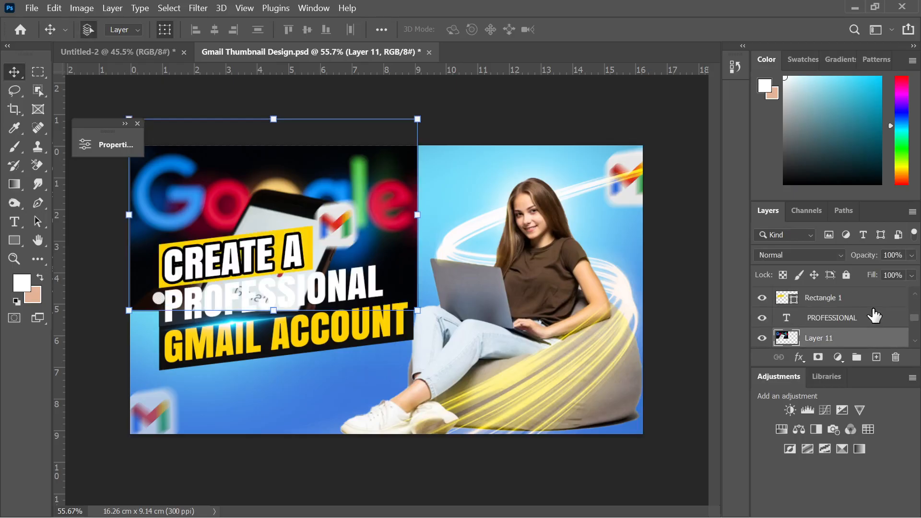
{"action": "left_click_drag", "start_coordinate": [422, 310], "coordinate": [608, 436]}
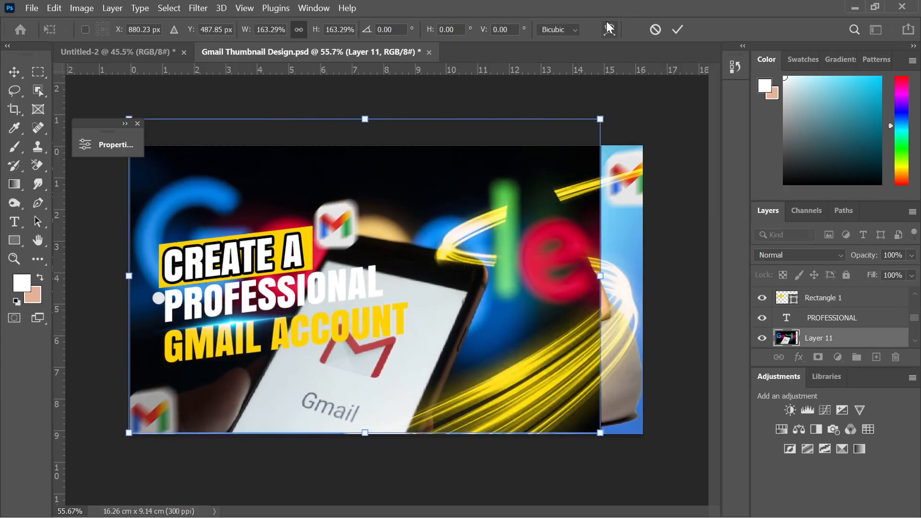
{"action": "left_click", "coordinate": [677, 29]}
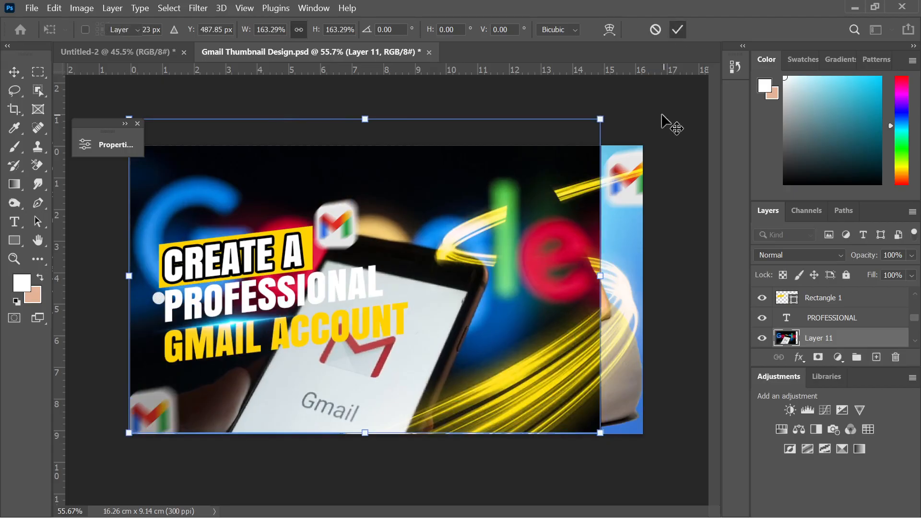
Step: Add a layer mask to the Google photo and brush away its right side and lower part in black around the woman
{"action": "left_click", "coordinate": [818, 359]}
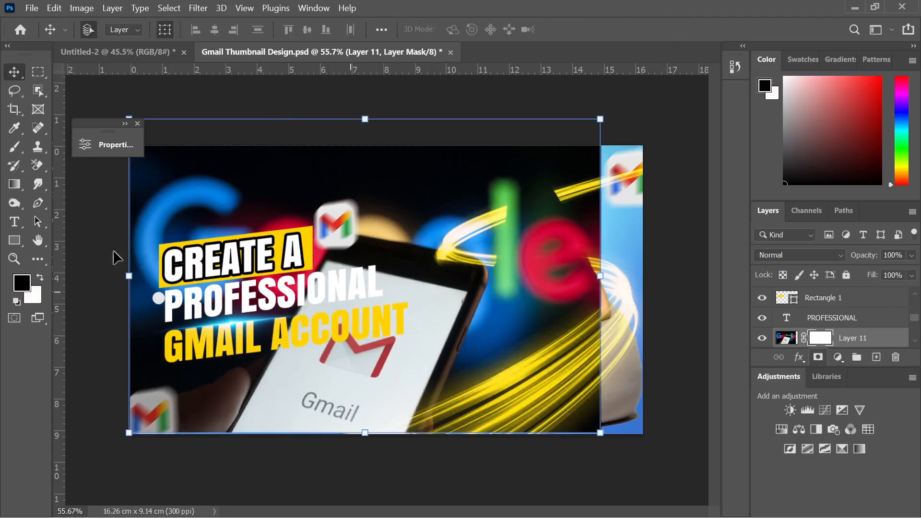
{"action": "left_click", "coordinate": [14, 147]}
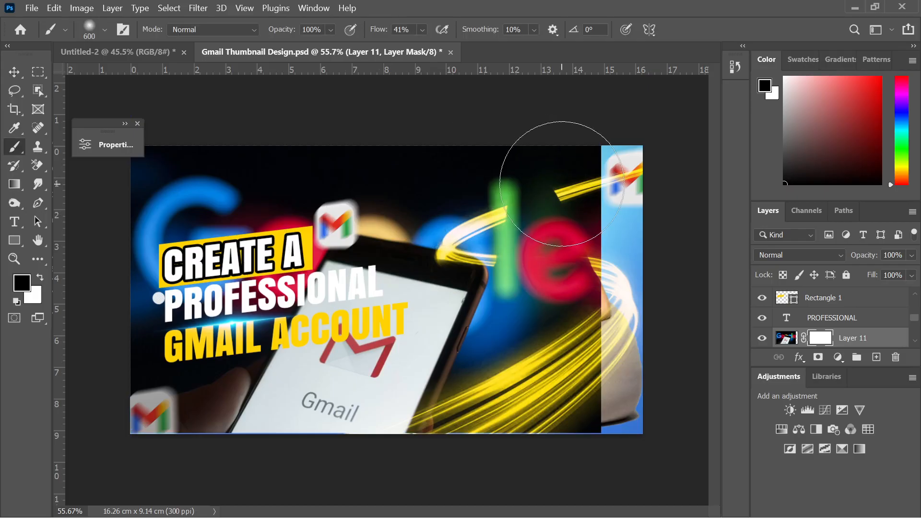
{"action": "mouse_move", "coordinate": [555, 174]}
{"action": "left_mouse_down"}
{"action": "mouse_move", "coordinate": [606, 144]}
{"action": "mouse_move", "coordinate": [532, 287]}
{"action": "mouse_move", "coordinate": [480, 346]}
{"action": "mouse_move", "coordinate": [596, 391]}
{"action": "mouse_move", "coordinate": [269, 413]}
{"action": "left_mouse_up"}
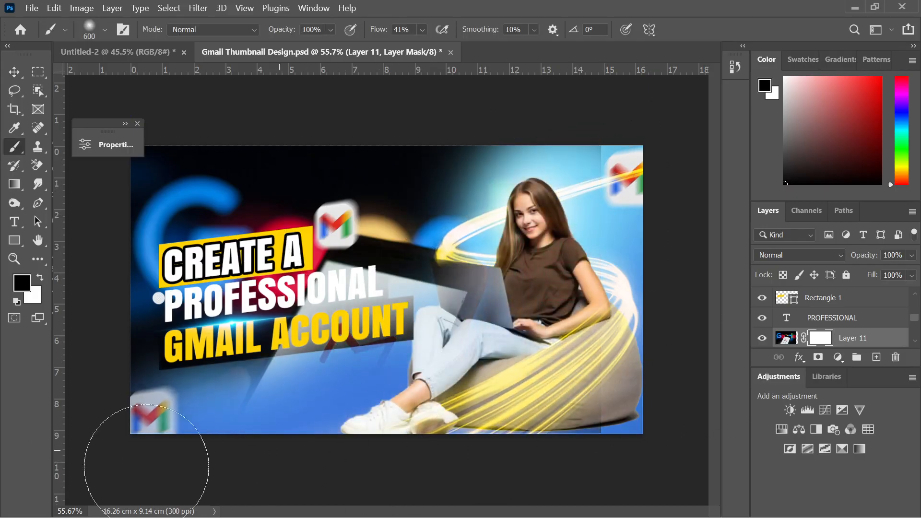
{"action": "mouse_move", "coordinate": [515, 345]}
{"action": "left_mouse_down"}
{"action": "mouse_move", "coordinate": [523, 283]}
{"action": "mouse_move", "coordinate": [569, 202]}
{"action": "left_mouse_up"}
Step: Scale the masked Google photo down to about 89% from its upper-left corner
{"action": "left_click", "coordinate": [14, 71]}
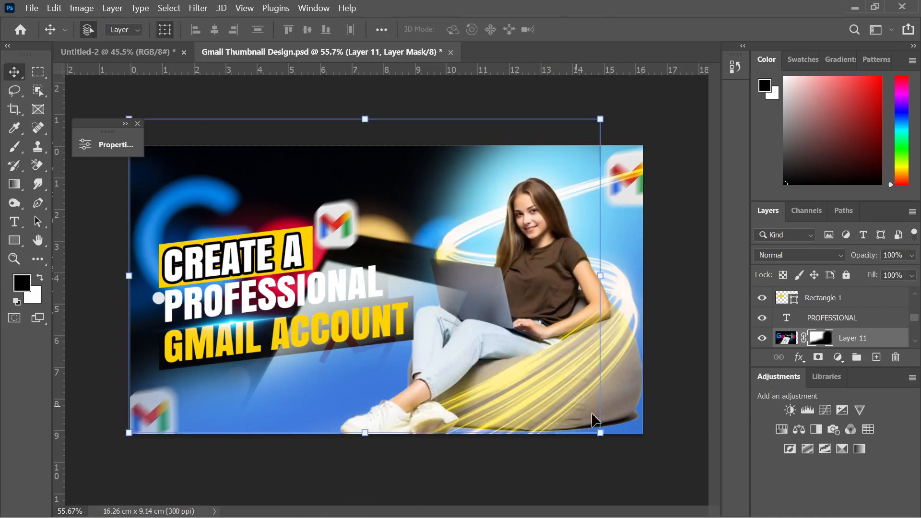
{"action": "left_click_drag", "start_coordinate": [601, 433], "coordinate": [572, 375]}
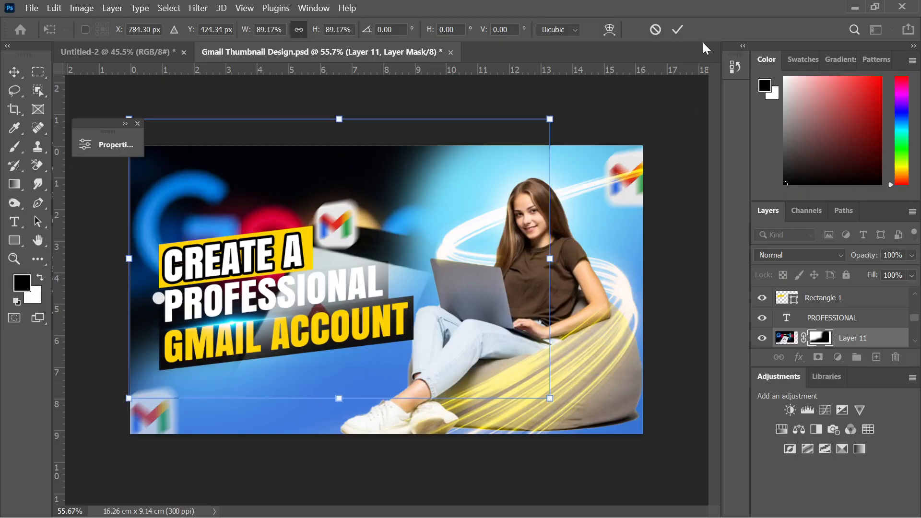
{"action": "left_click", "coordinate": [677, 29]}
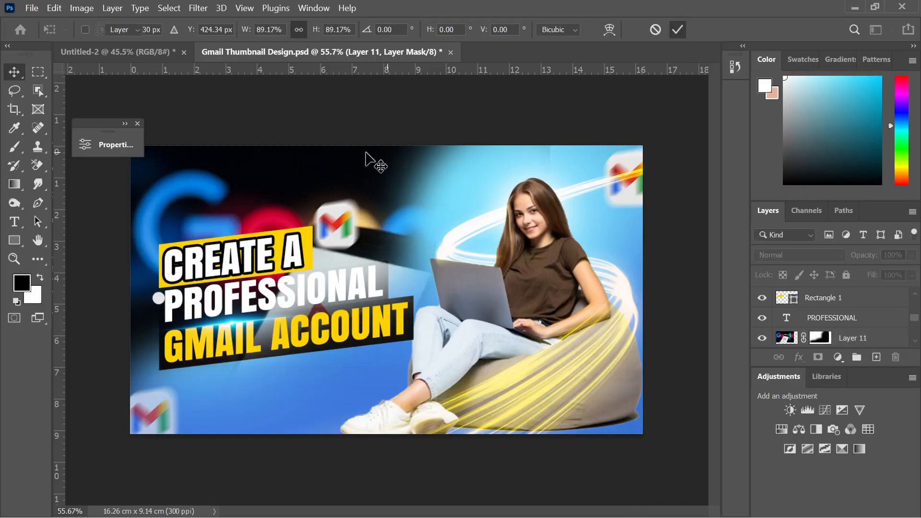
{"action": "left_click", "coordinate": [214, 186]}
{"action": "scroll", "coordinate": [292, 229], "scroll_direction": "down", "scroll_amount": 5}
{"action": "scroll", "coordinate": [258, 254], "scroll_direction": "up", "scroll_amount": 2}
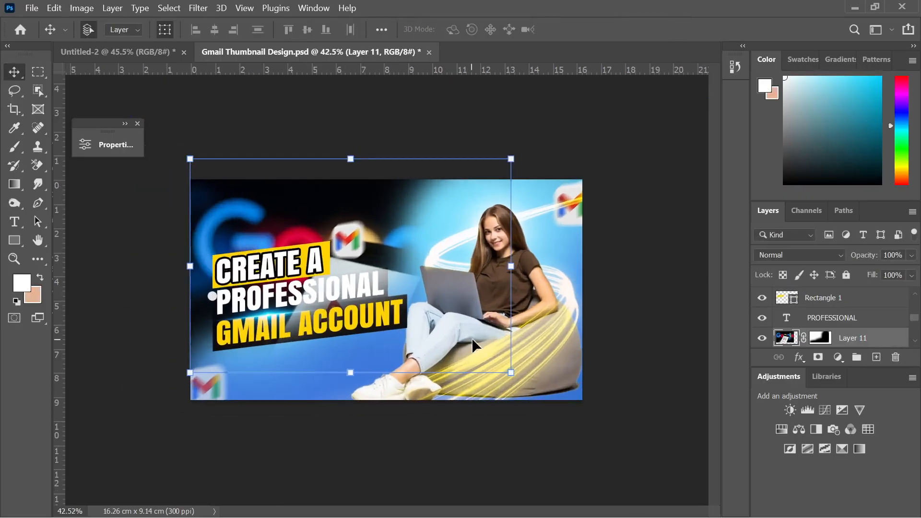
{"action": "left_click_drag", "start_coordinate": [516, 370], "coordinate": [491, 359]}
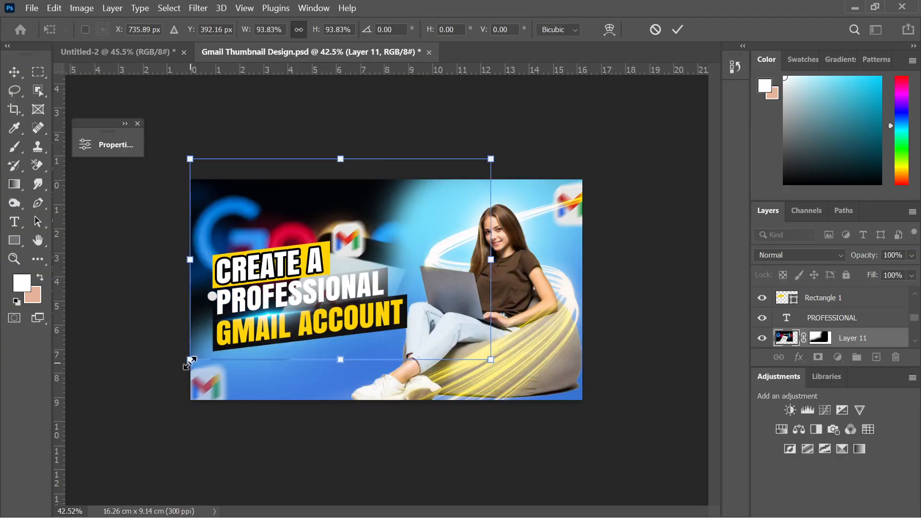
{"action": "left_click_drag", "start_coordinate": [190, 360], "coordinate": [200, 385]}
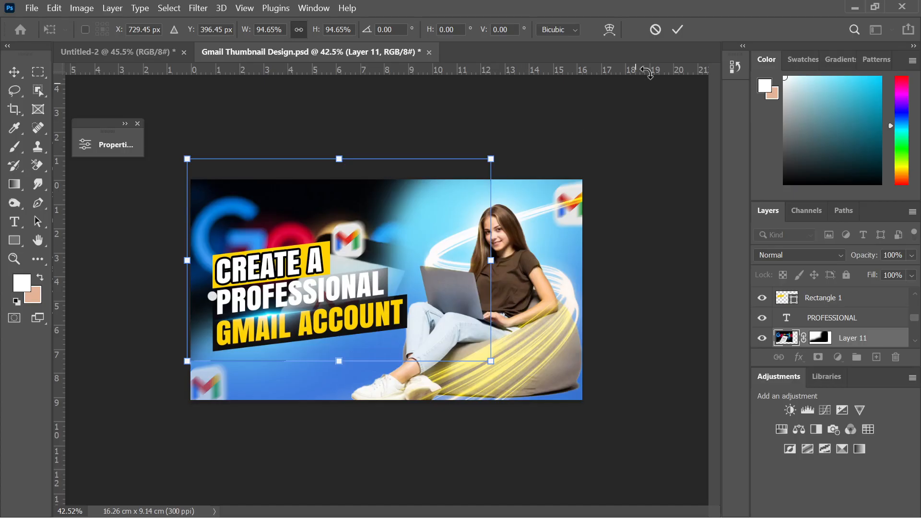
{"action": "left_click", "coordinate": [655, 30]}
Step: Delete the masked Google photo layer from the thumbnail
{"action": "left_click", "coordinate": [364, 206]}
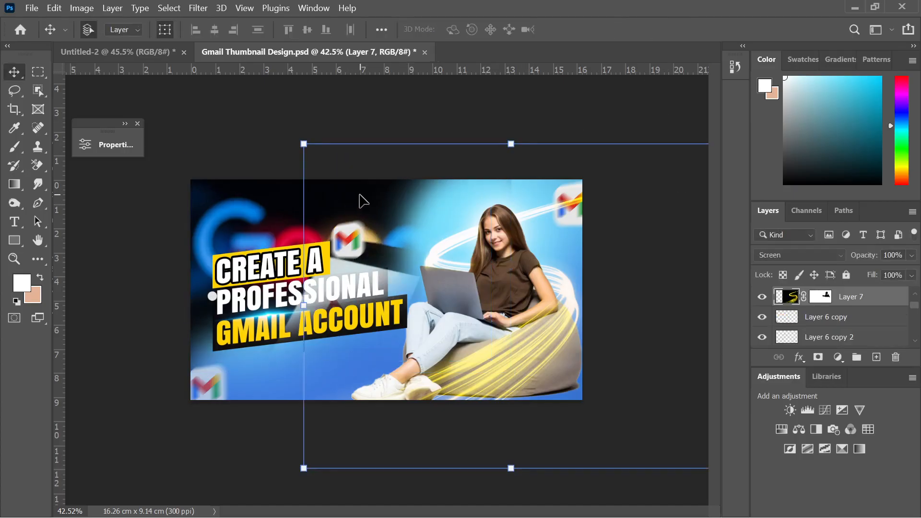
{"action": "left_click", "coordinate": [237, 198]}
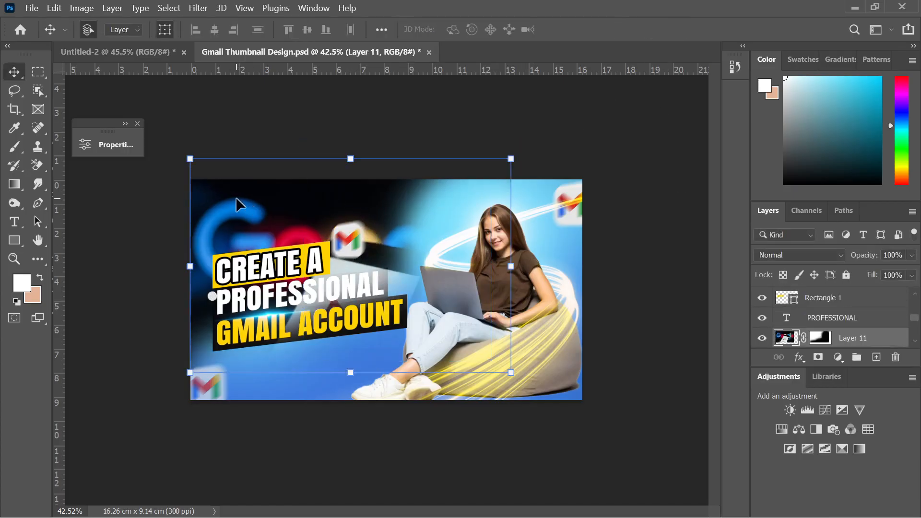
{"action": "key", "text": "Delete"}
{"action": "left_click", "coordinate": [183, 197]}
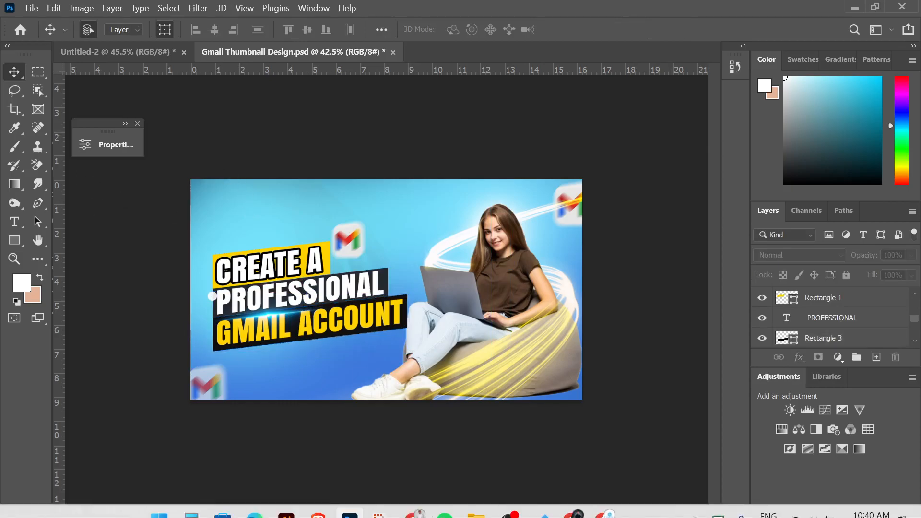
Step: Switch to the Pinterest page in the browser, open the photo of a Gmail laptop with green code behind it and copy the image
{"action": "left_click", "coordinate": [572, 501]}
{"action": "left_click", "coordinate": [602, 502]}
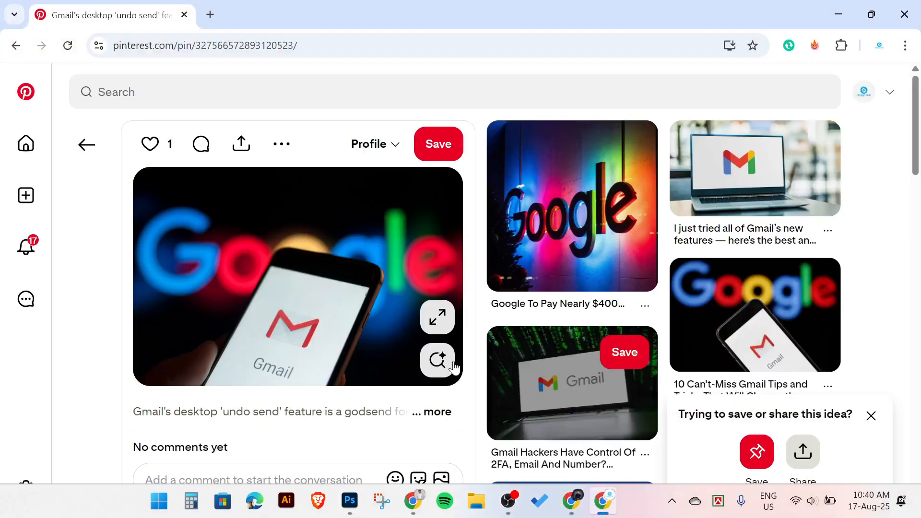
{"action": "left_click", "coordinate": [638, 385]}
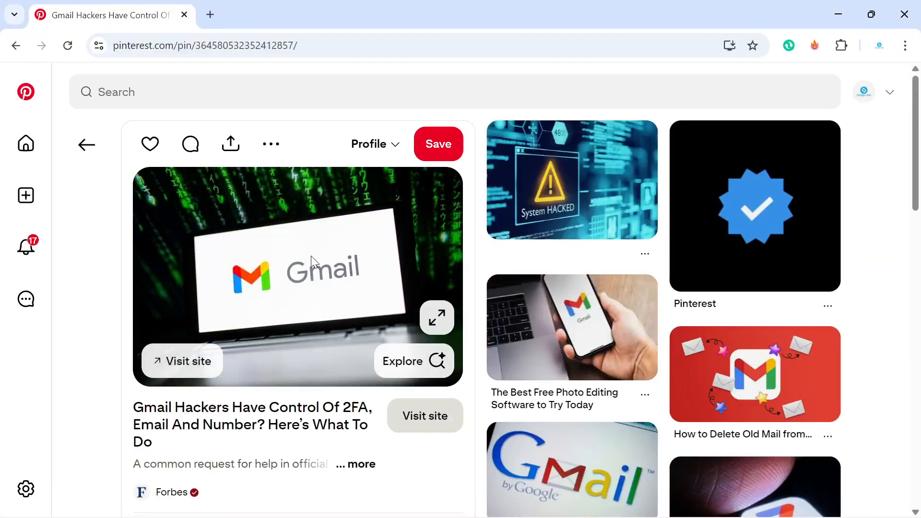
{"action": "scroll", "coordinate": [307, 258], "scroll_direction": "down", "scroll_amount": 4}
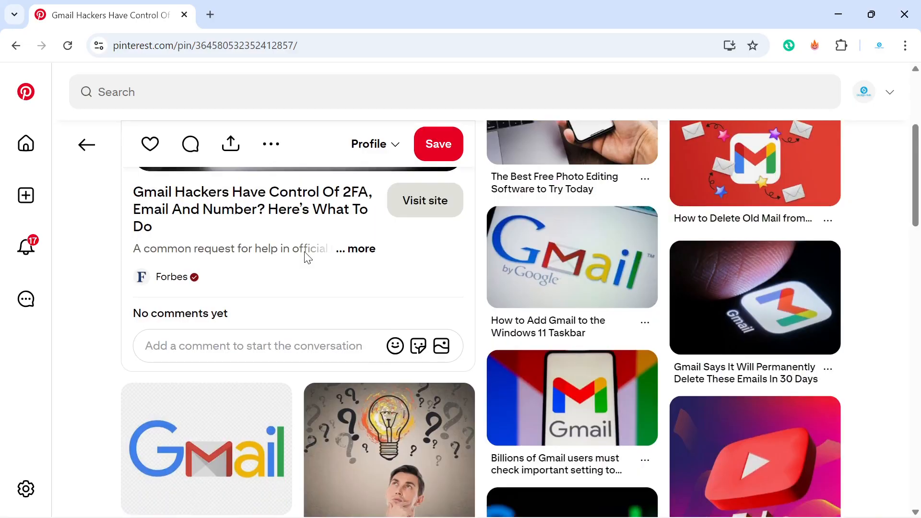
{"action": "scroll", "coordinate": [308, 258], "scroll_direction": "up", "scroll_amount": 4}
{"action": "right_click", "coordinate": [303, 258]}
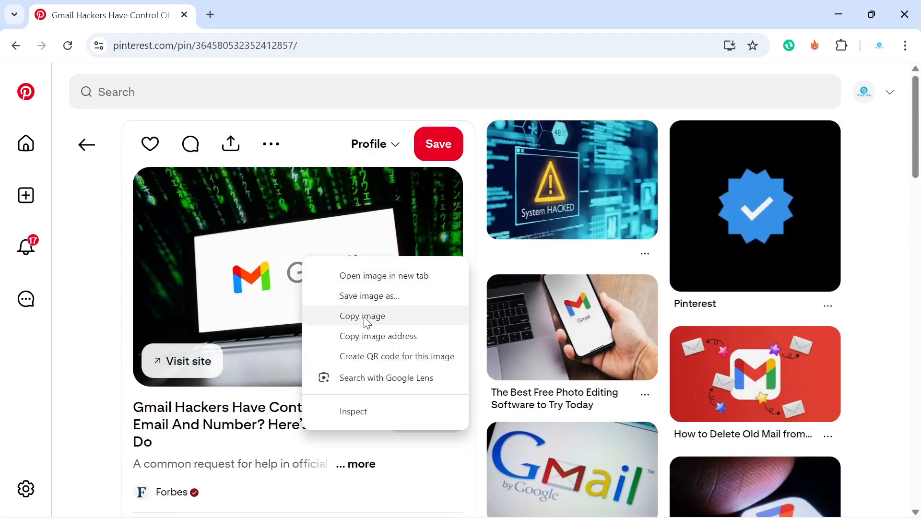
{"action": "left_click", "coordinate": [367, 316]}
{"action": "mouse_move", "coordinate": [530, 509]}
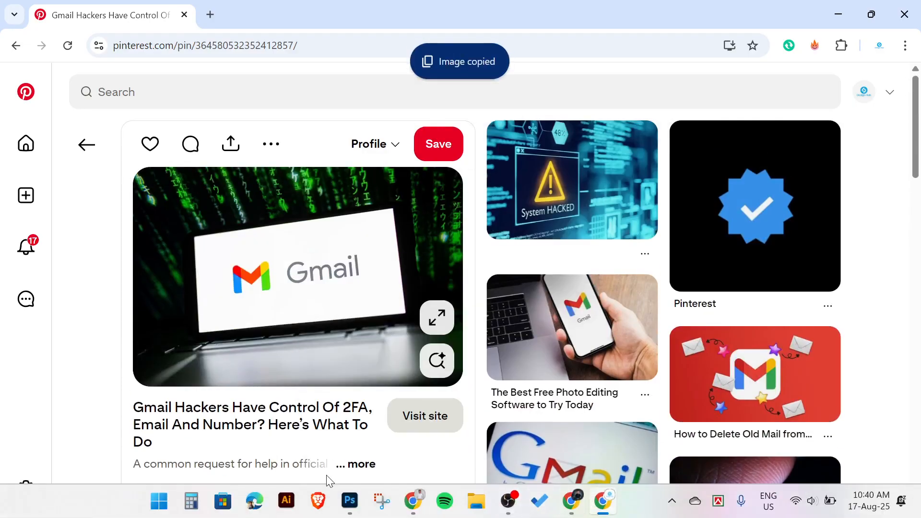
Step: Paste the Gmail laptop photo into the Photoshop thumbnail, scale it to about 135% and place it over the upper-left part
{"action": "left_click", "coordinate": [350, 501]}
{"action": "key", "text": "ctrl+v"}
{"action": "left_click_drag", "start_coordinate": [398, 305], "coordinate": [279, 231]}
{"action": "left_click_drag", "start_coordinate": [392, 305], "coordinate": [481, 357]}
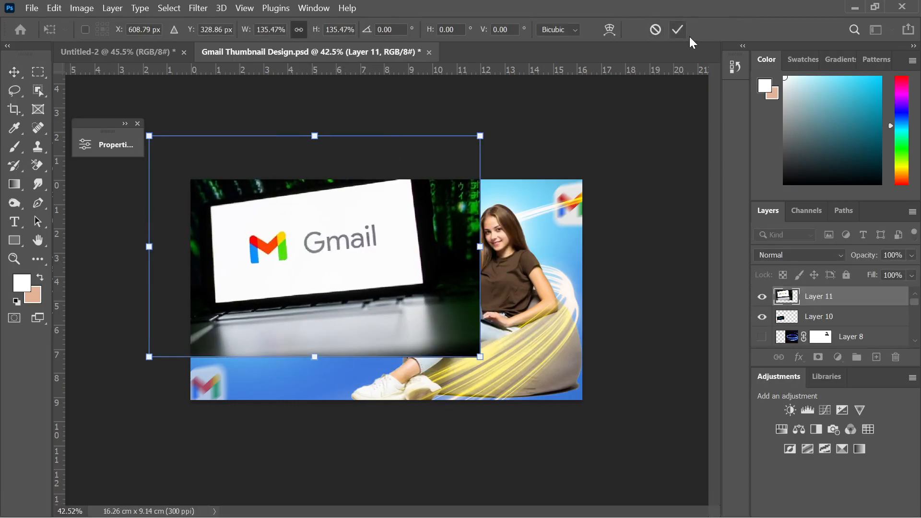
{"action": "left_click", "coordinate": [678, 30]}
{"action": "left_click_drag", "start_coordinate": [323, 227], "coordinate": [321, 237]}
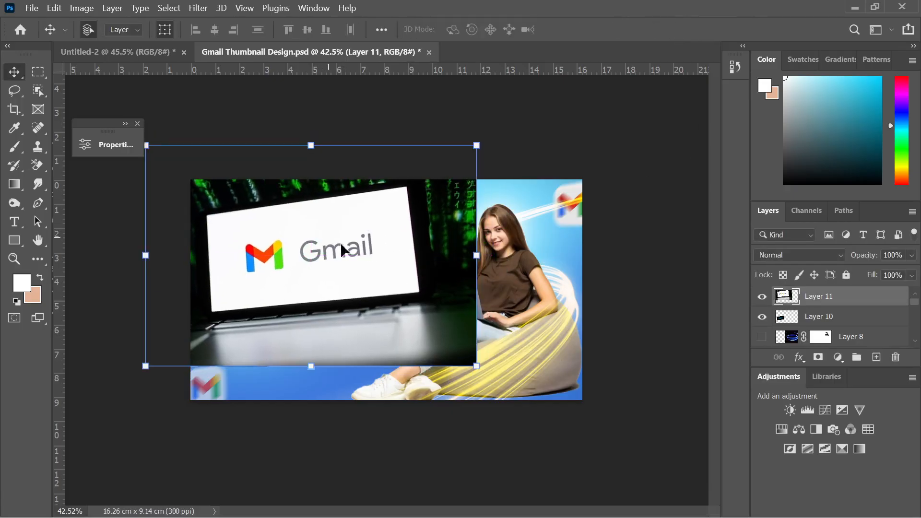
Step: Add a layer mask to the Gmail laptop photo and brush away its right side and lower part in black
{"action": "left_click", "coordinate": [817, 357]}
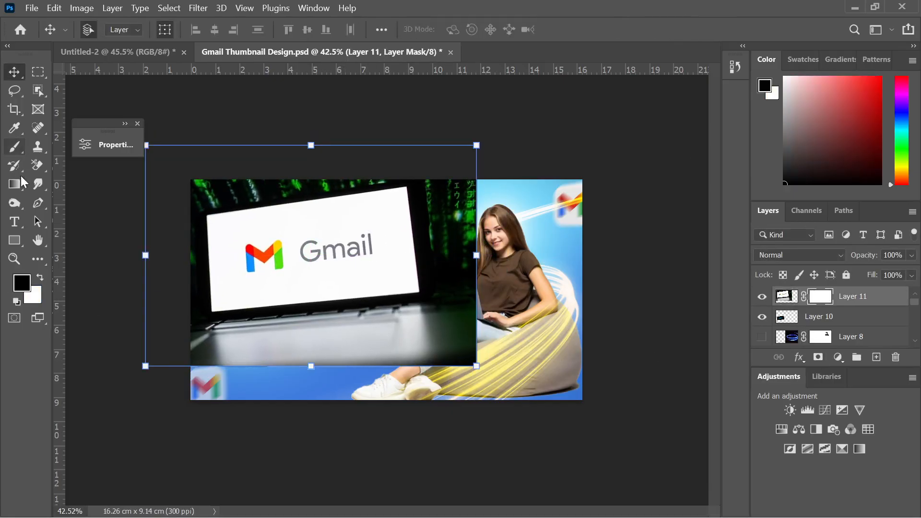
{"action": "left_click", "coordinate": [14, 147]}
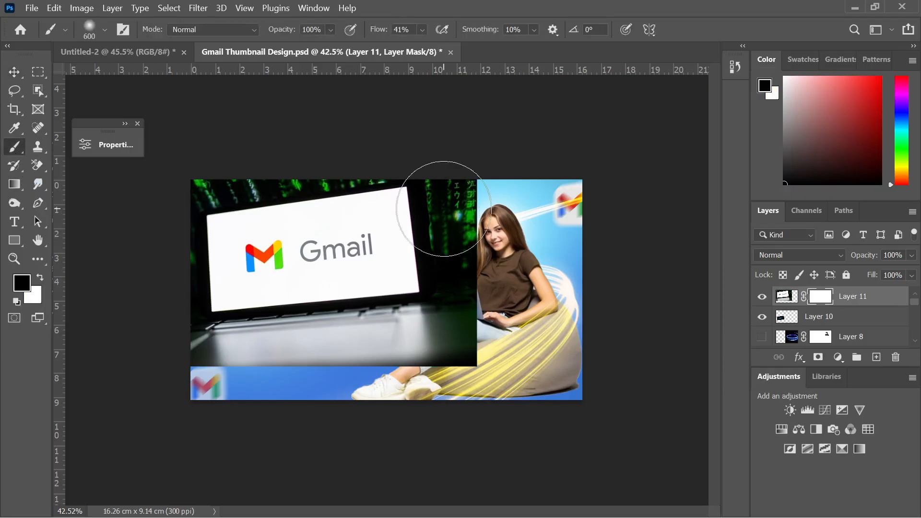
{"action": "mouse_move", "coordinate": [444, 208]}
{"action": "left_mouse_down"}
{"action": "mouse_move", "coordinate": [475, 273]}
{"action": "mouse_move", "coordinate": [479, 201]}
{"action": "mouse_move", "coordinate": [516, 197]}
{"action": "mouse_move", "coordinate": [492, 226]}
{"action": "mouse_move", "coordinate": [501, 206]}
{"action": "mouse_move", "coordinate": [464, 356]}
{"action": "mouse_move", "coordinate": [227, 412]}
{"action": "mouse_move", "coordinate": [192, 326]}
{"action": "mouse_move", "coordinate": [231, 347]}
{"action": "mouse_move", "coordinate": [718, 278]}
{"action": "left_mouse_up"}
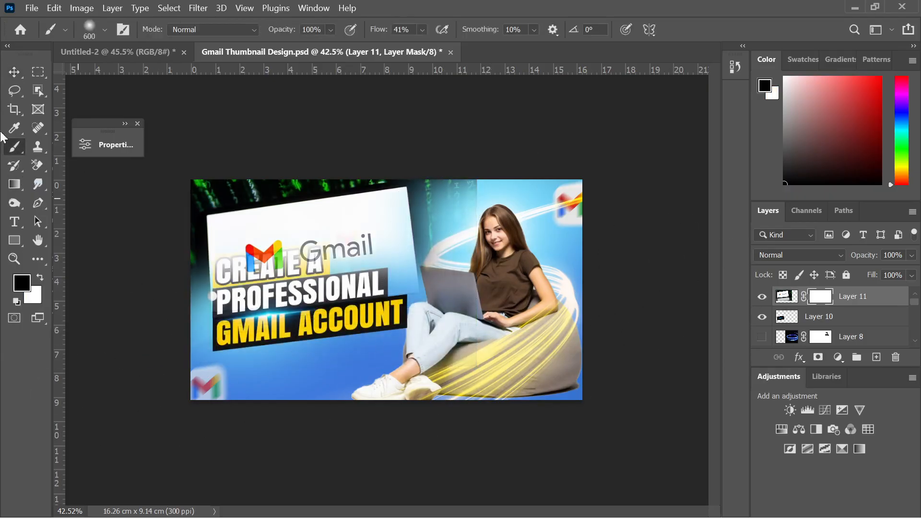
Step: Delete the Gmail laptop photo's layer mask and the photo layer itself
{"action": "left_click", "coordinate": [11, 74]}
{"action": "key", "text": "Delete"}
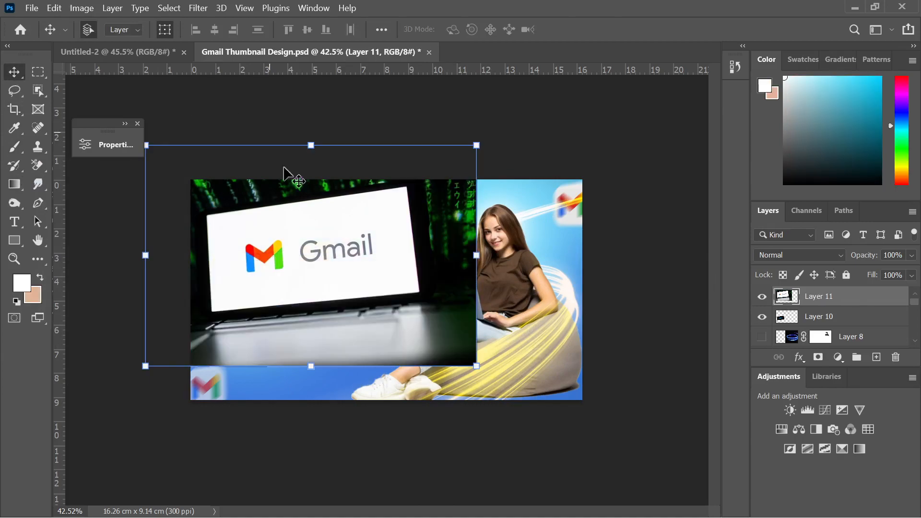
{"action": "key", "text": "Delete"}
{"action": "left_click", "coordinate": [359, 149]}
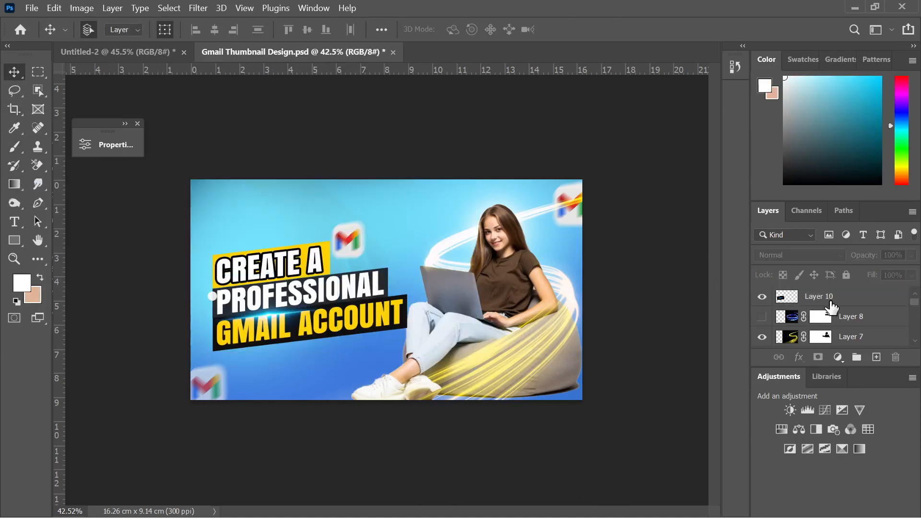
Step: Add an empty layer directly beneath Layer 9 in the layer stack
{"action": "scroll", "coordinate": [838, 314], "scroll_direction": "down", "scroll_amount": 3}
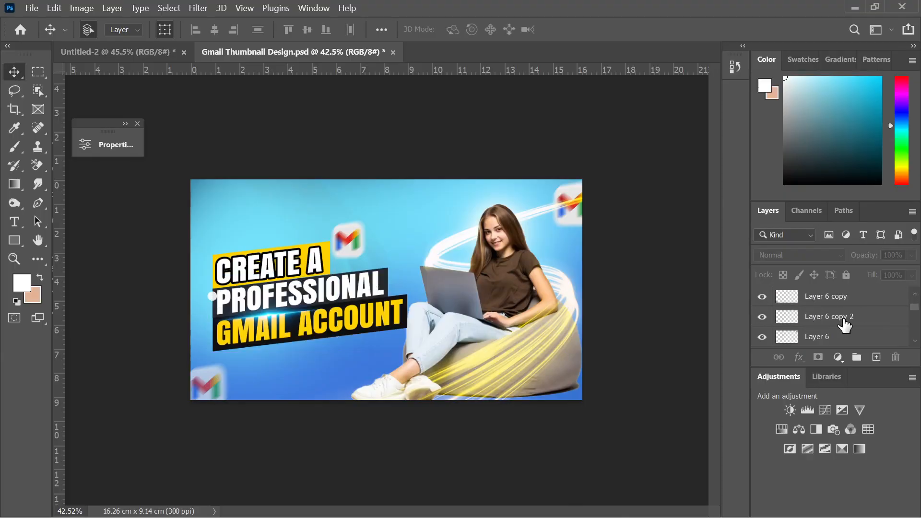
{"action": "scroll", "coordinate": [846, 326], "scroll_direction": "down", "scroll_amount": 4}
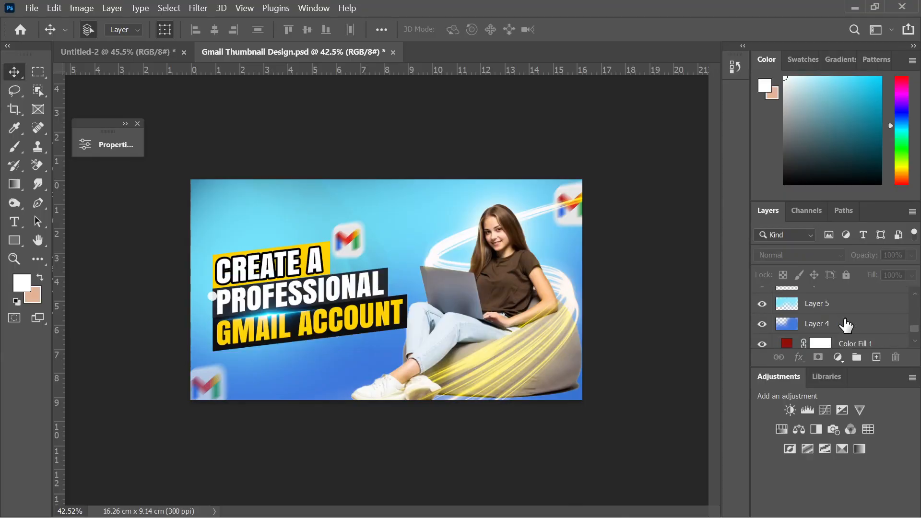
{"action": "scroll", "coordinate": [846, 325], "scroll_direction": "up", "scroll_amount": 1}
{"action": "scroll", "coordinate": [846, 325], "scroll_direction": "up", "scroll_amount": 1}
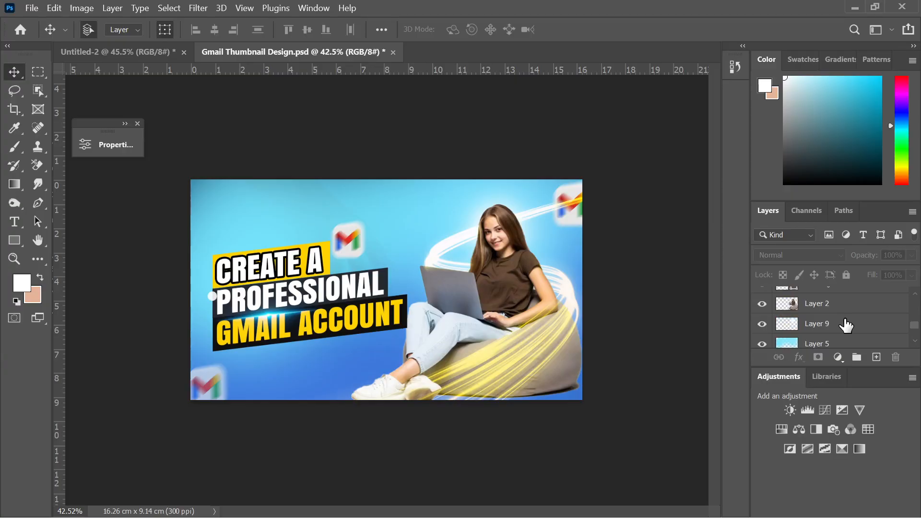
{"action": "left_click", "coordinate": [846, 326]}
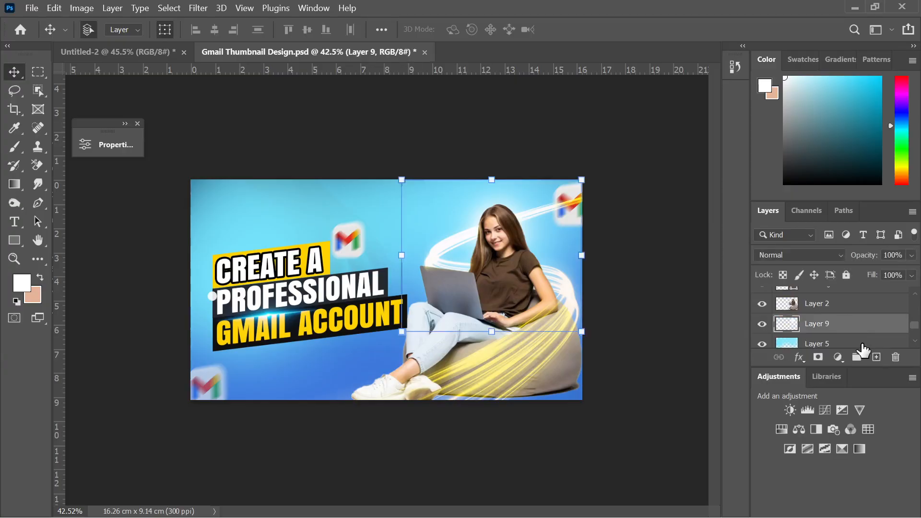
{"action": "left_click", "coordinate": [876, 357]}
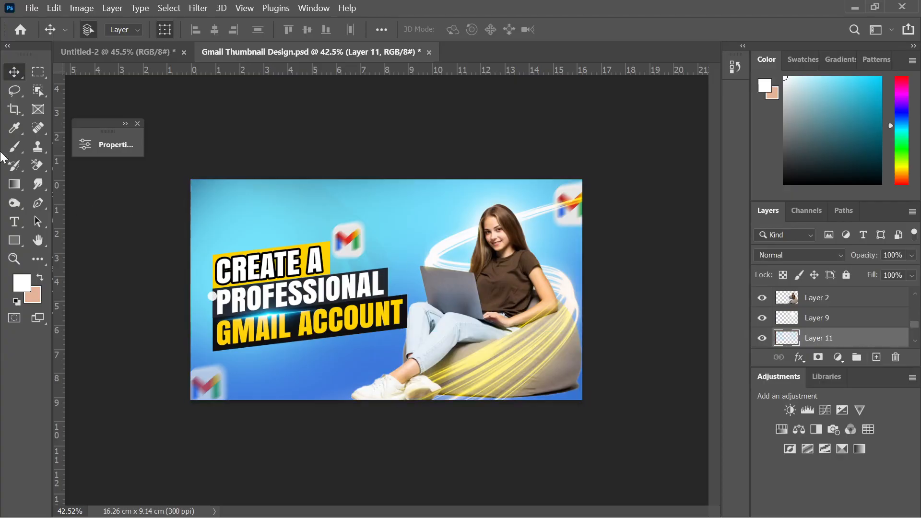
Step: Choose the Gradient tool and set the foreground colour to dark grey 191919
{"action": "left_click", "coordinate": [15, 184]}
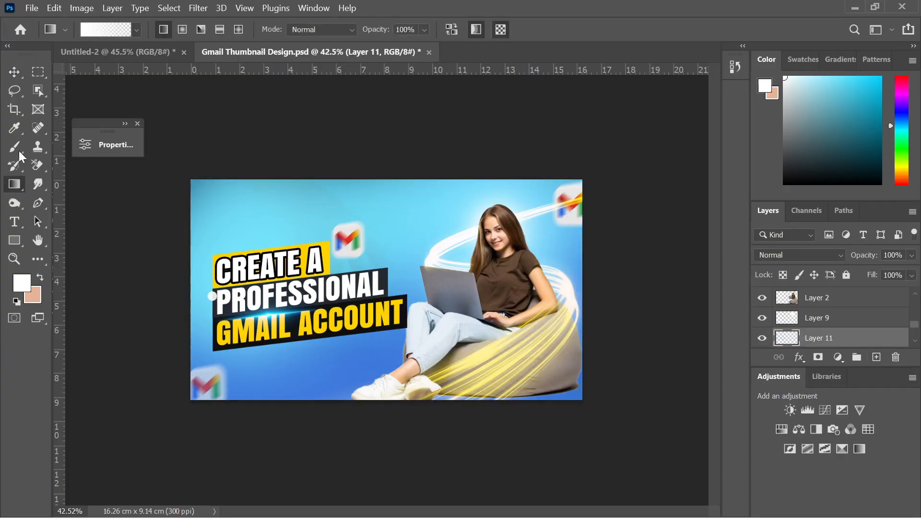
{"action": "left_click", "coordinate": [29, 279]}
{"action": "left_click", "coordinate": [465, 291]}
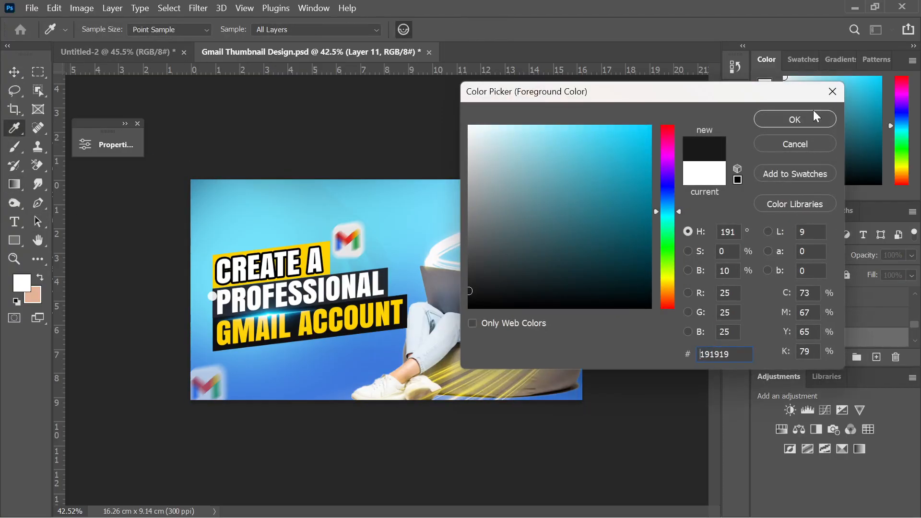
{"action": "left_click", "coordinate": [816, 118]}
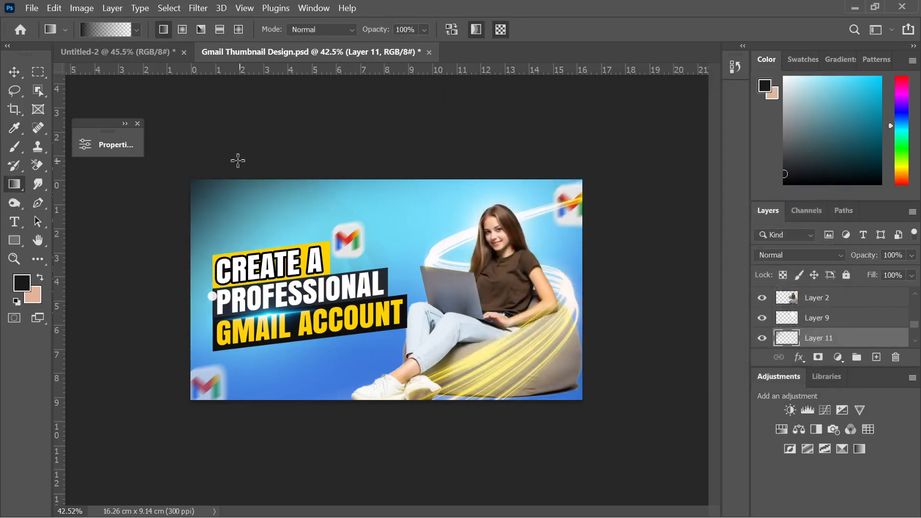
Step: Draw dark-to-transparent gradients diagonally from the thumbnail's upper-left corner on the new layer, undoing the stroke that darkens the whole top
{"action": "left_click_drag", "start_coordinate": [369, 439], "coordinate": [370, 438]}
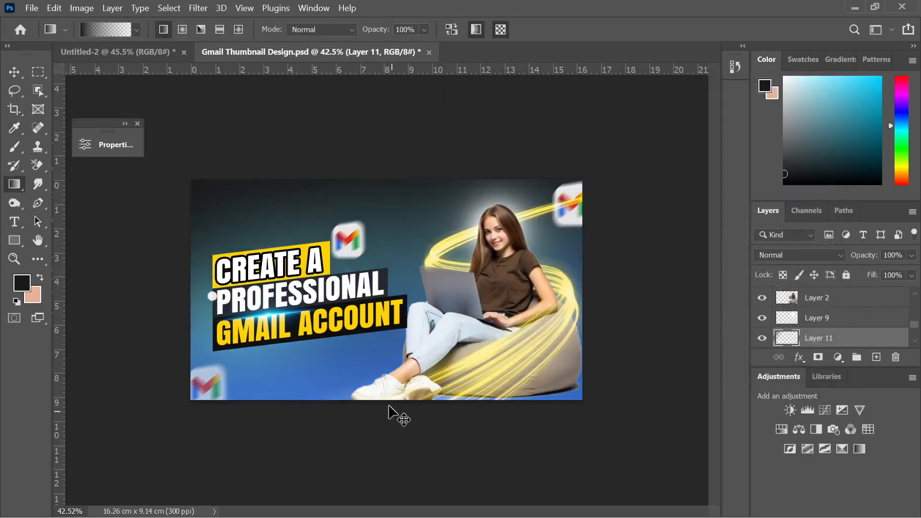
{"action": "key", "text": "ctrl+z"}
{"action": "left_click_drag", "start_coordinate": [306, 287], "coordinate": [294, 258]}
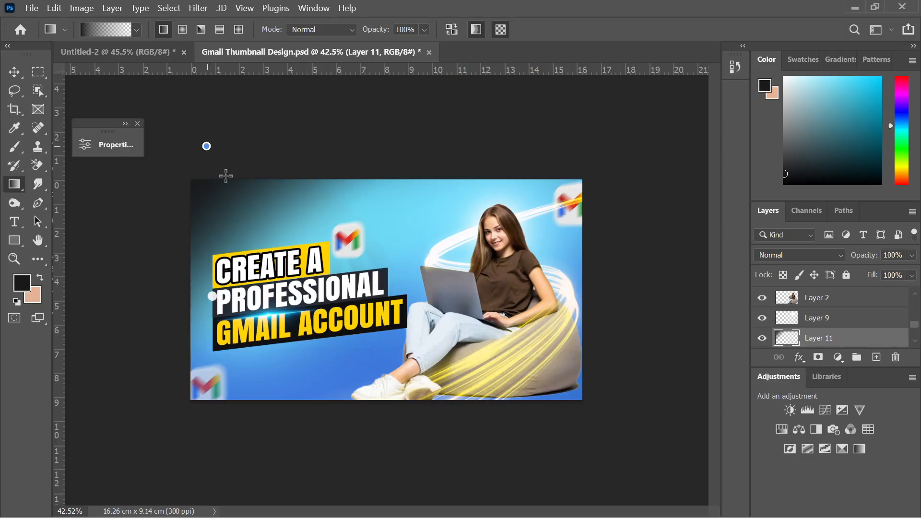
{"action": "left_click_drag", "start_coordinate": [225, 176], "coordinate": [365, 318]}
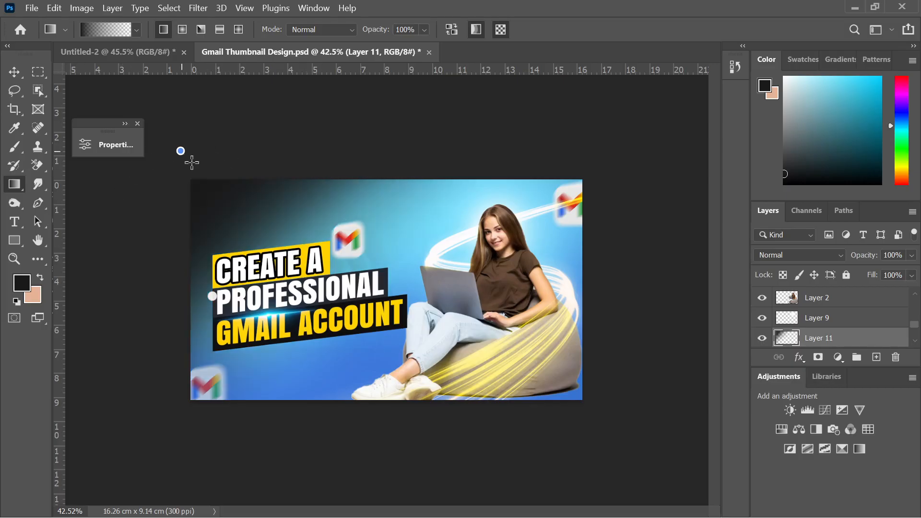
{"action": "left_click_drag", "start_coordinate": [191, 162], "coordinate": [402, 305]}
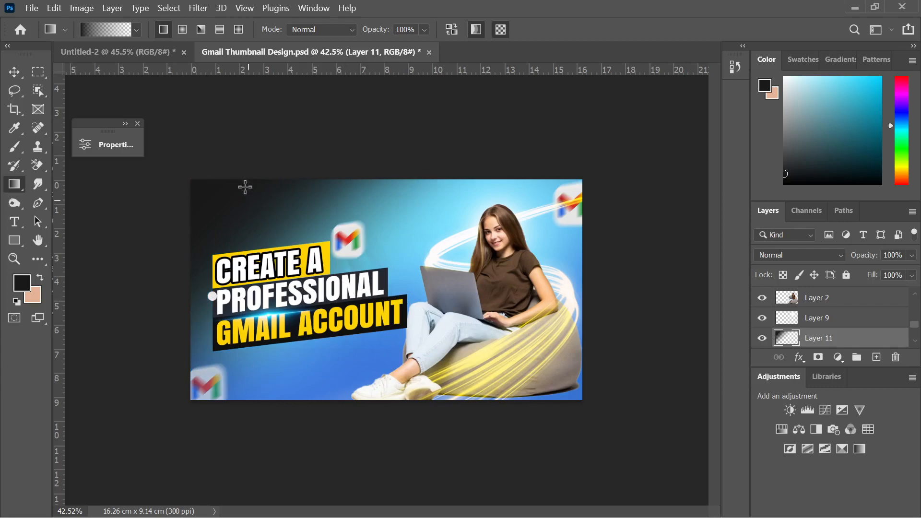
Step: Try further dark gradients from the top edge, undo the unwanted ones and keep a short vertical one above the headline
{"action": "key", "text": "ctrl+z"}
{"action": "left_click_drag", "start_coordinate": [336, 150], "coordinate": [379, 276]}
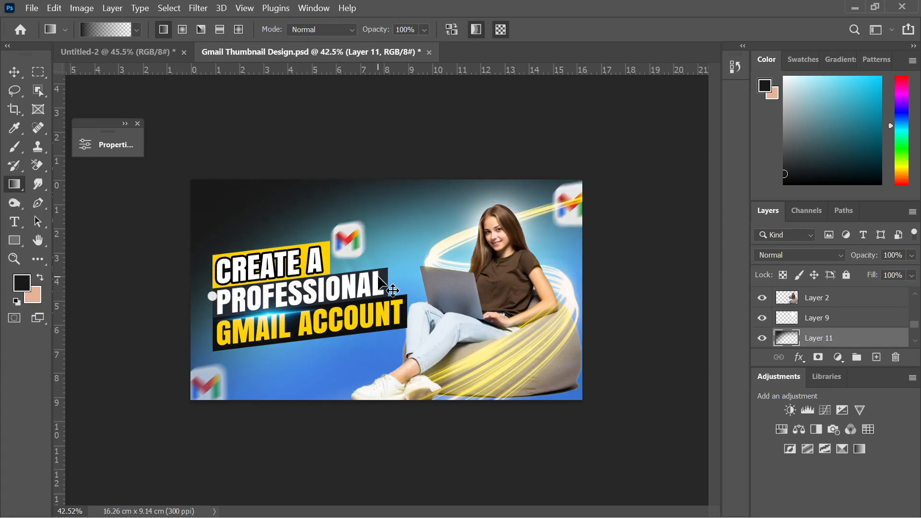
{"action": "key", "text": "ctrl+z"}
{"action": "left_click_drag", "start_coordinate": [301, 145], "coordinate": [345, 231]}
{"action": "key", "text": "ctrl+z"}
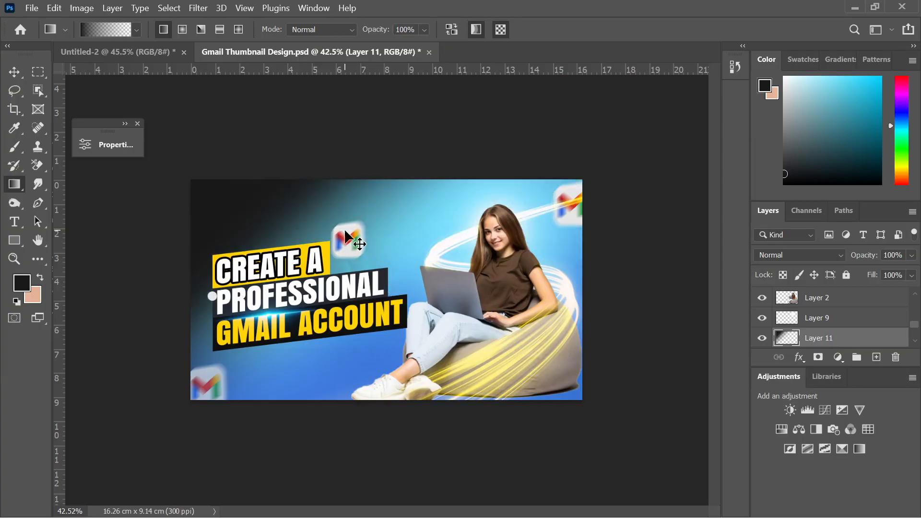
{"action": "left_click_drag", "start_coordinate": [327, 143], "coordinate": [330, 240]}
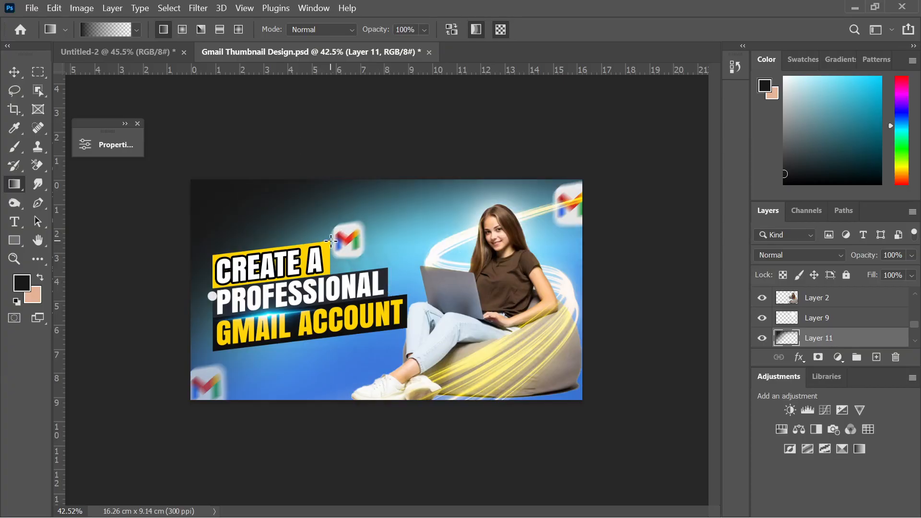
{"action": "left_click", "coordinate": [15, 72]}
{"action": "left_click", "coordinate": [197, 111]}
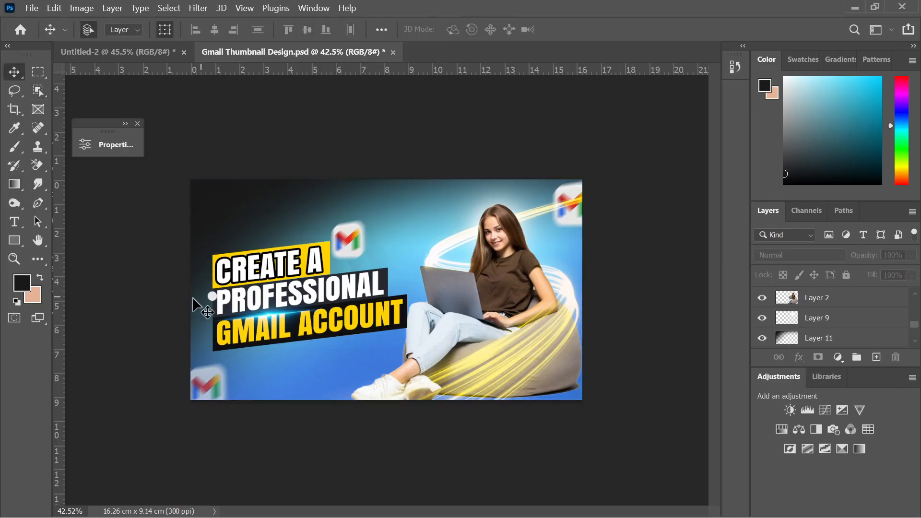
{"action": "scroll", "coordinate": [196, 302], "scroll_direction": "up", "scroll_amount": 5}
{"action": "scroll", "coordinate": [86, 293], "scroll_direction": "down", "scroll_amount": 2}
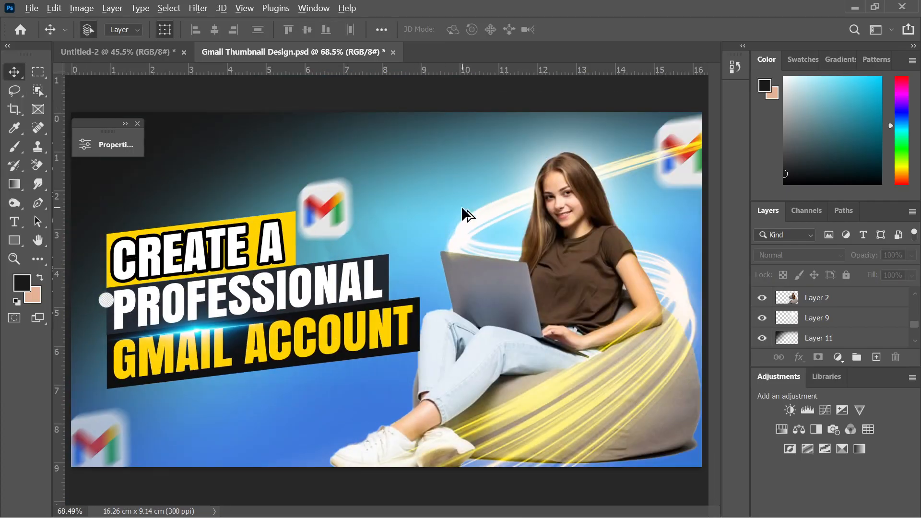
Step: Add an empty layer at the very top of the layer stack, above Layer 10
{"action": "scroll", "coordinate": [384, 261], "scroll_direction": "down", "scroll_amount": 2}
{"action": "scroll", "coordinate": [307, 273], "scroll_direction": "up", "scroll_amount": 3}
{"action": "scroll", "coordinate": [235, 305], "scroll_direction": "down", "scroll_amount": 4}
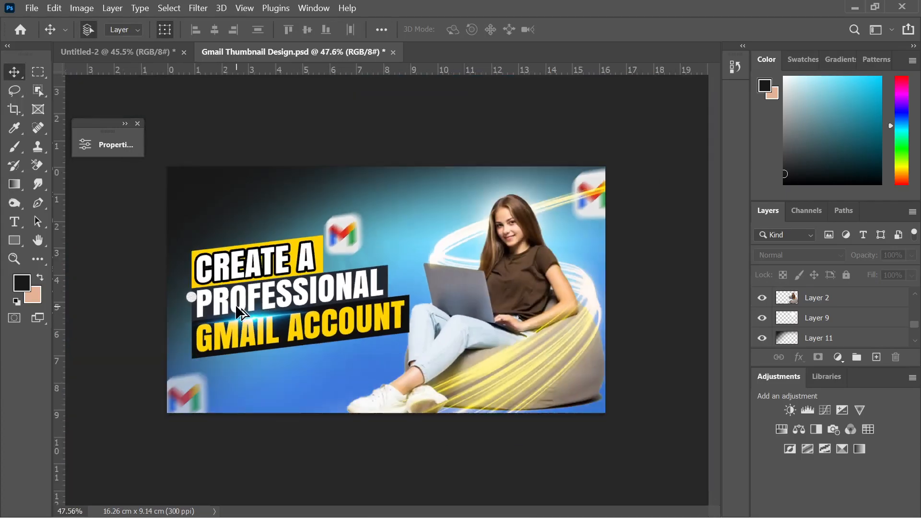
{"action": "scroll", "coordinate": [492, 294], "scroll_direction": "up", "scroll_amount": 1}
{"action": "scroll", "coordinate": [834, 311], "scroll_direction": "up", "scroll_amount": 3}
{"action": "scroll", "coordinate": [834, 311], "scroll_direction": "up", "scroll_amount": 4}
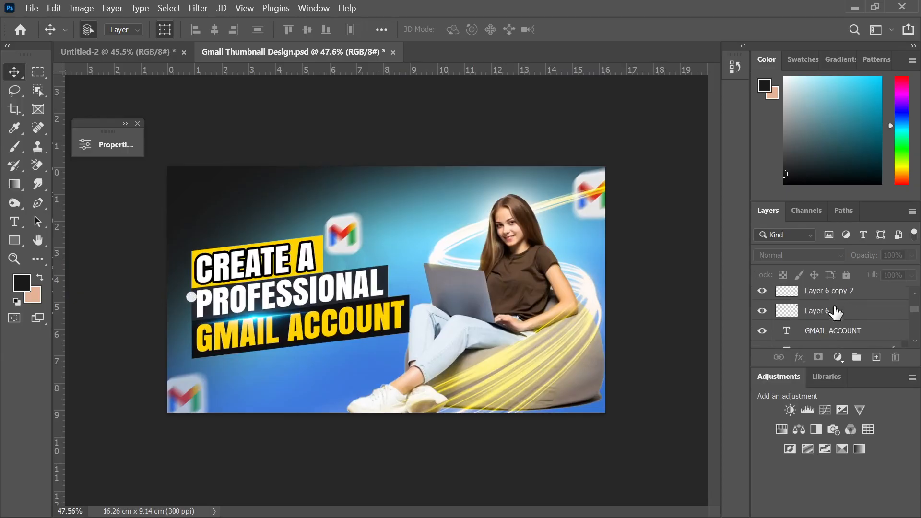
{"action": "left_click", "coordinate": [834, 299]}
{"action": "left_click", "coordinate": [876, 356]}
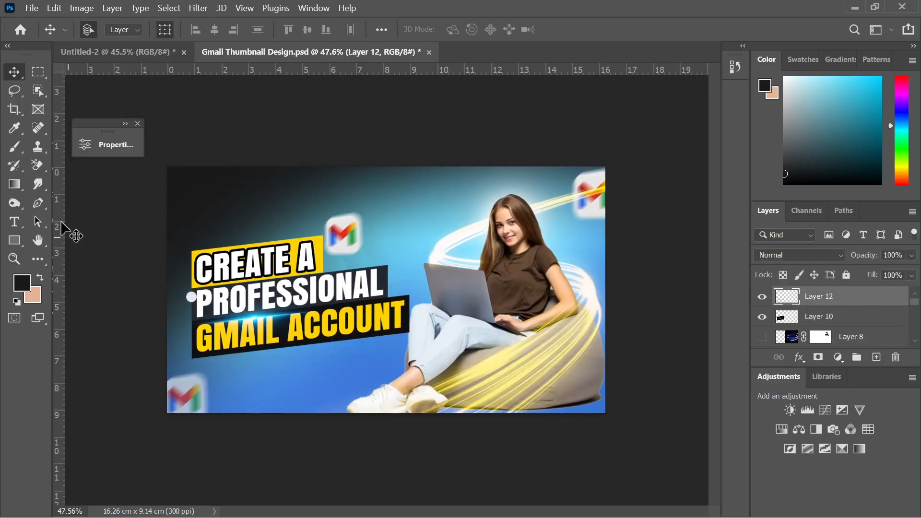
Step: Draw a short dark-to-transparent gradient upward from the thumbnail's bottom edge on the new layer
{"action": "left_click", "coordinate": [18, 184]}
{"action": "left_click_drag", "start_coordinate": [409, 431], "coordinate": [391, 369]}
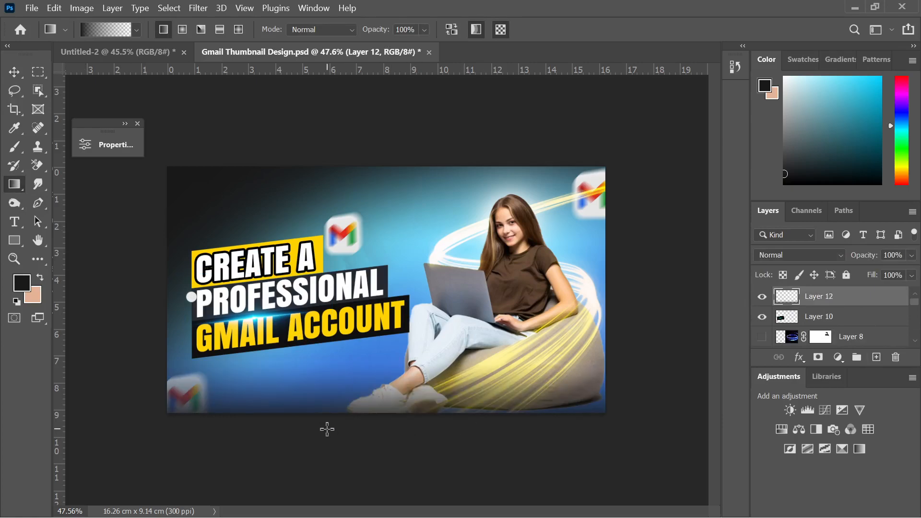
{"action": "left_click", "coordinate": [14, 71]}
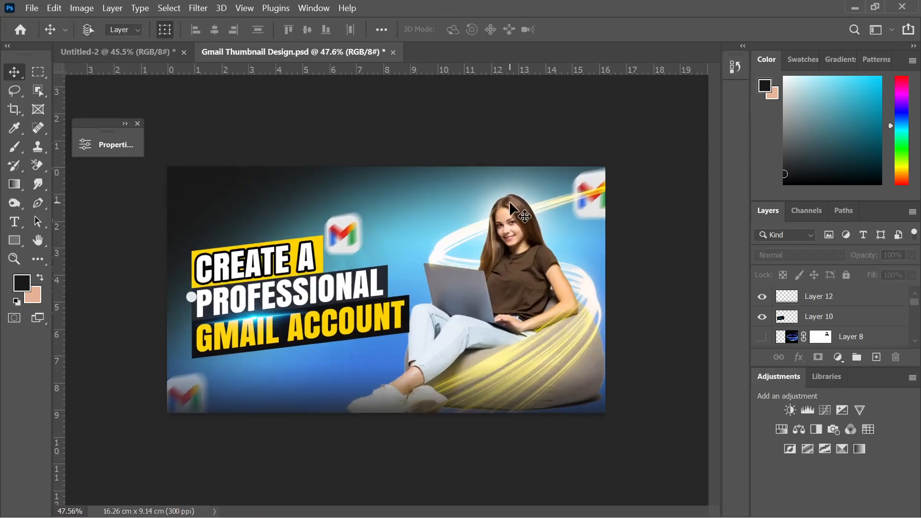
Step: Stamp all visible layers into a new merged layer at the top of the stack and select it
{"action": "key", "text": "ctrl+shift+alt+e"}
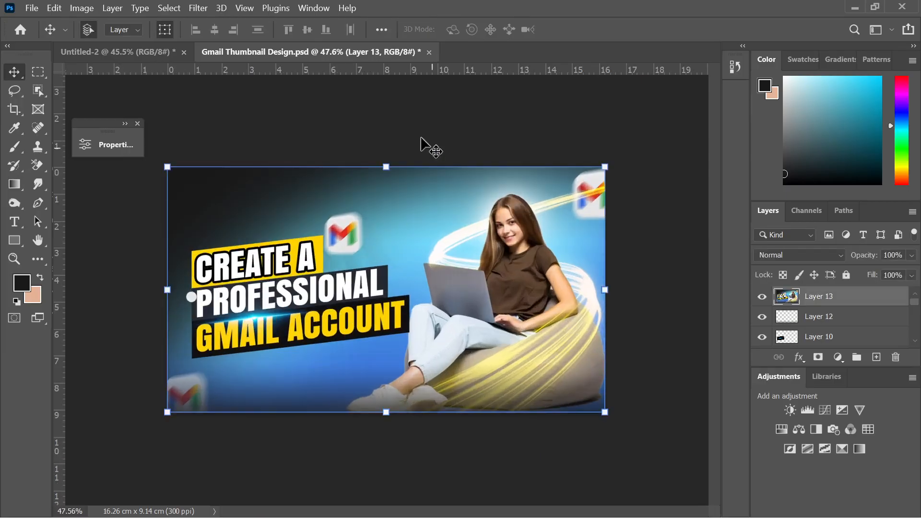
{"action": "left_click", "coordinate": [393, 109]}
{"action": "left_click", "coordinate": [831, 297]}
Step: Apply the Camera Raw Filter to the merged layer with Temperature -11, Tint +21, Exposure -0.15, Contrast +17, Highlights +9 and Saturation +15
{"action": "left_click", "coordinate": [208, 7]}
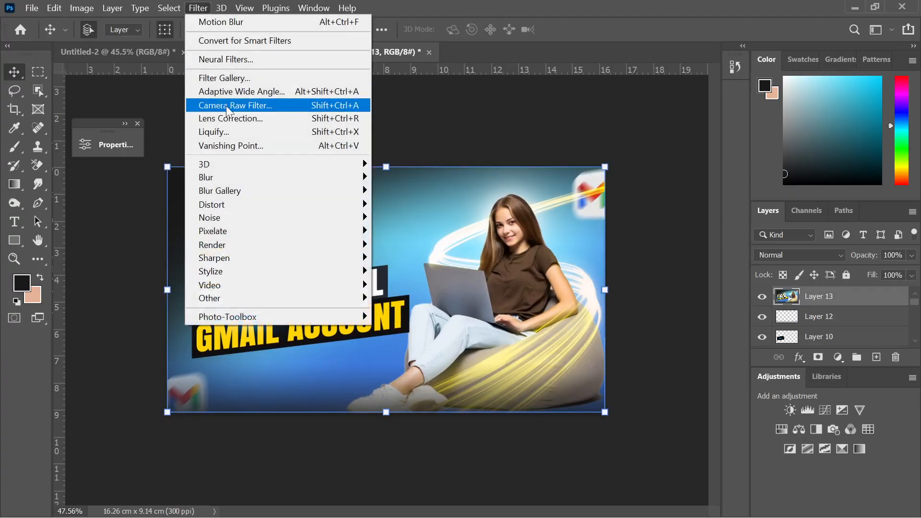
{"action": "left_click", "coordinate": [226, 106]}
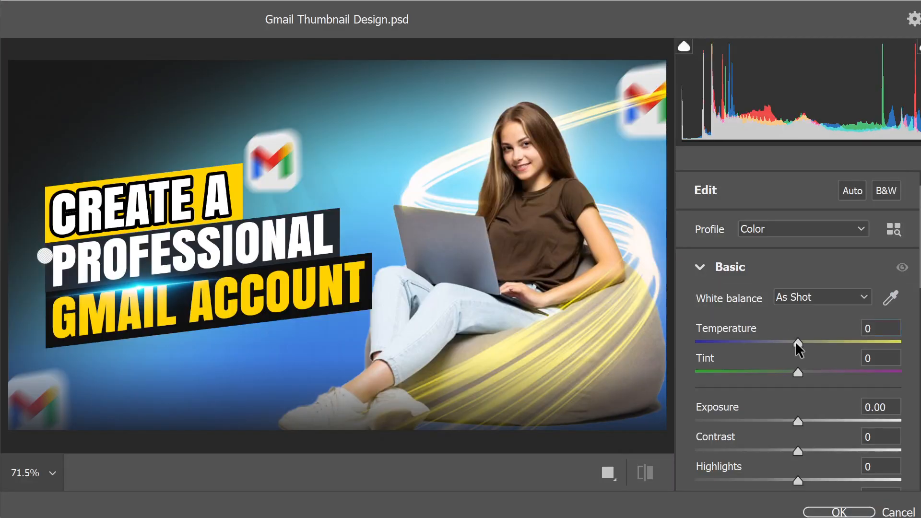
{"action": "left_click_drag", "start_coordinate": [796, 341], "coordinate": [820, 376]}
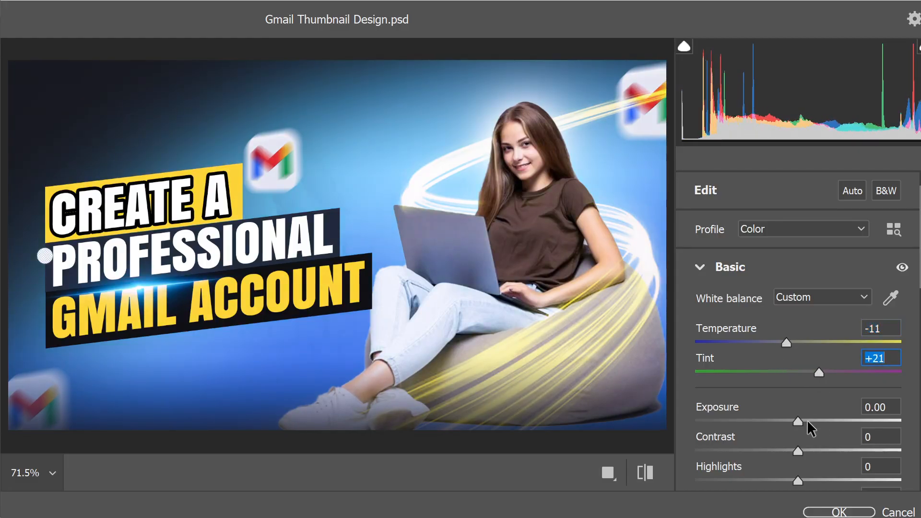
{"action": "left_click_drag", "start_coordinate": [800, 420], "coordinate": [808, 476]}
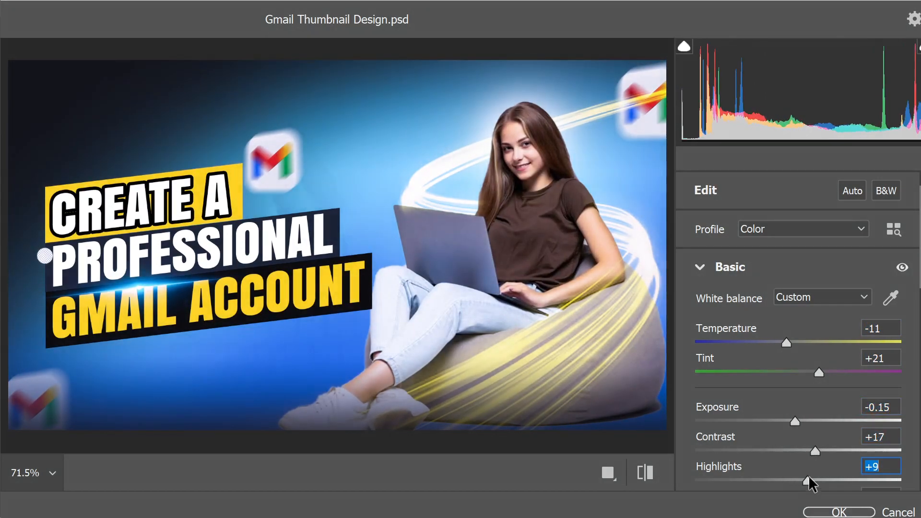
{"action": "scroll", "coordinate": [800, 388], "scroll_direction": "down", "scroll_amount": 7}
{"action": "left_click_drag", "start_coordinate": [798, 436], "coordinate": [815, 443]}
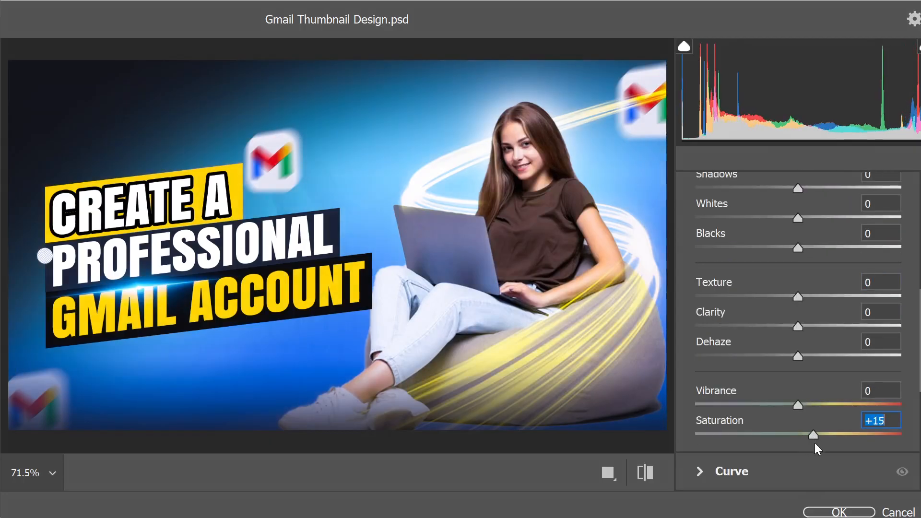
{"action": "left_click", "coordinate": [840, 511]}
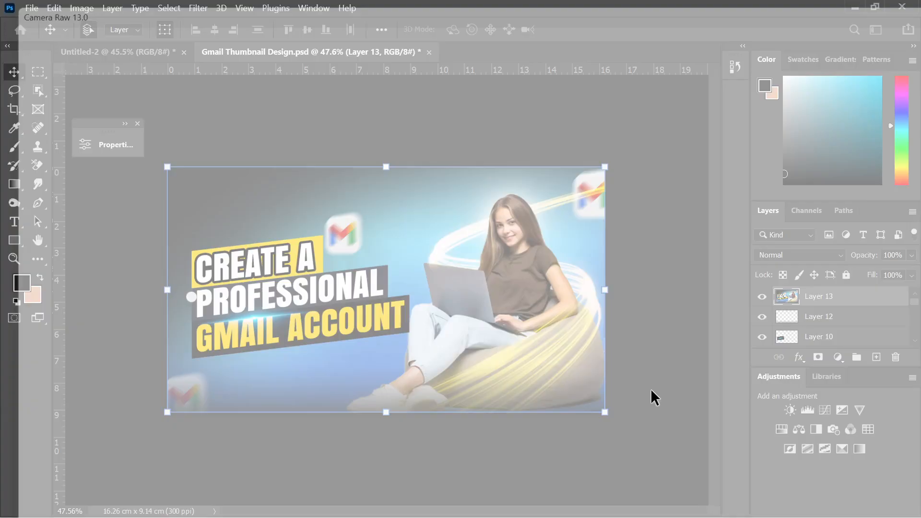
{"action": "left_click", "coordinate": [387, 120]}
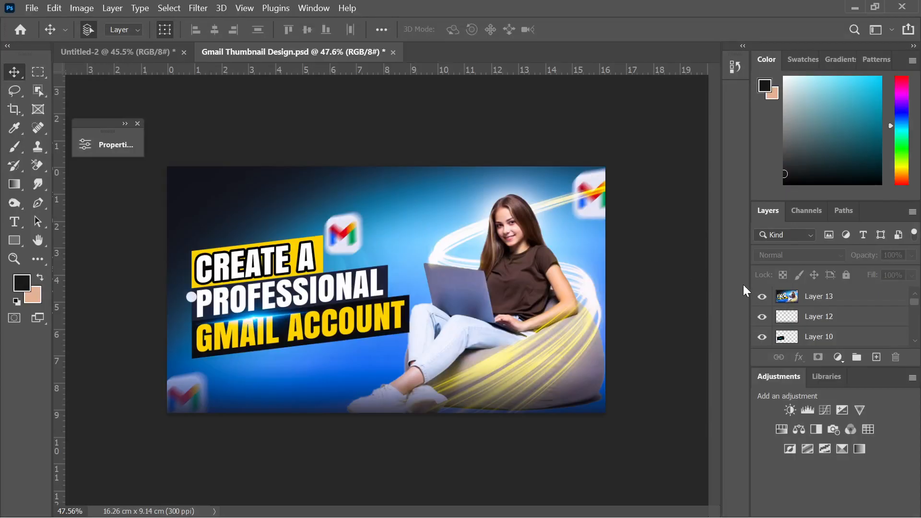
Step: Compare the thumbnail with and without the colour-graded merged layer and inspect the checkered circle beside PROFESSIONAL
{"action": "left_click", "coordinate": [761, 296]}
{"action": "left_click", "coordinate": [761, 297]}
{"action": "scroll", "coordinate": [160, 314], "scroll_direction": "up", "scroll_amount": 5}
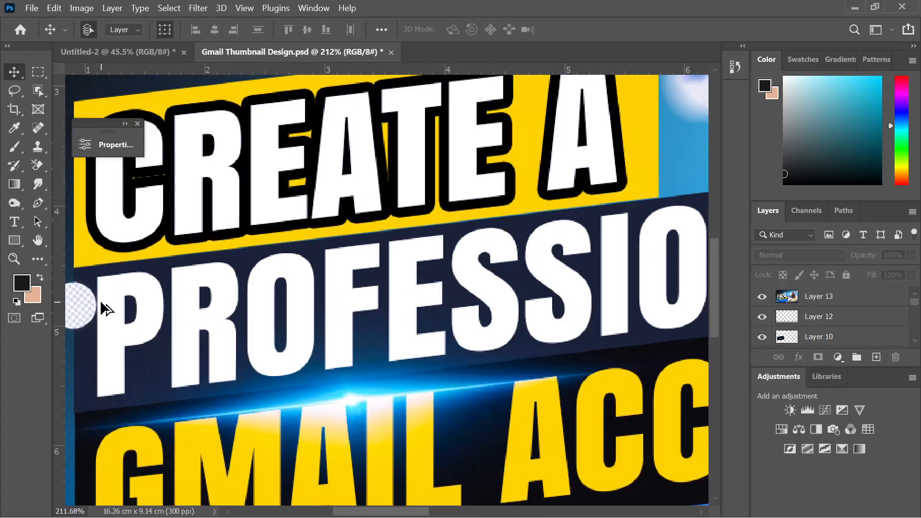
{"action": "scroll", "coordinate": [76, 323], "scroll_direction": "up", "scroll_amount": 4}
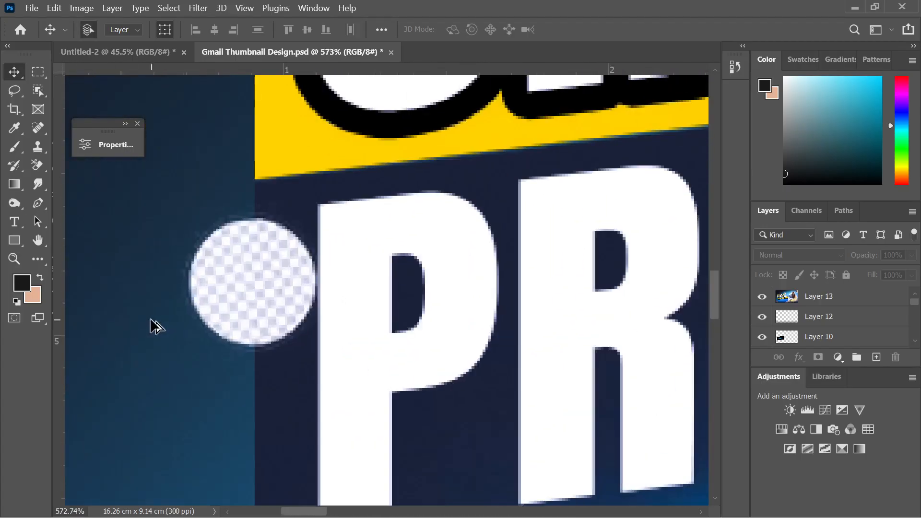
{"action": "scroll", "coordinate": [307, 297], "scroll_direction": "down", "scroll_amount": 8}
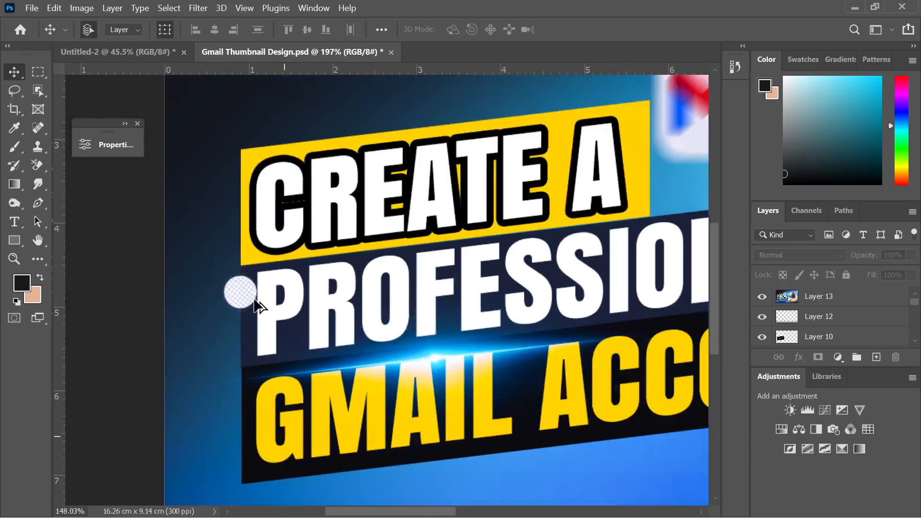
{"action": "scroll", "coordinate": [284, 300], "scroll_direction": "down", "scroll_amount": 2}
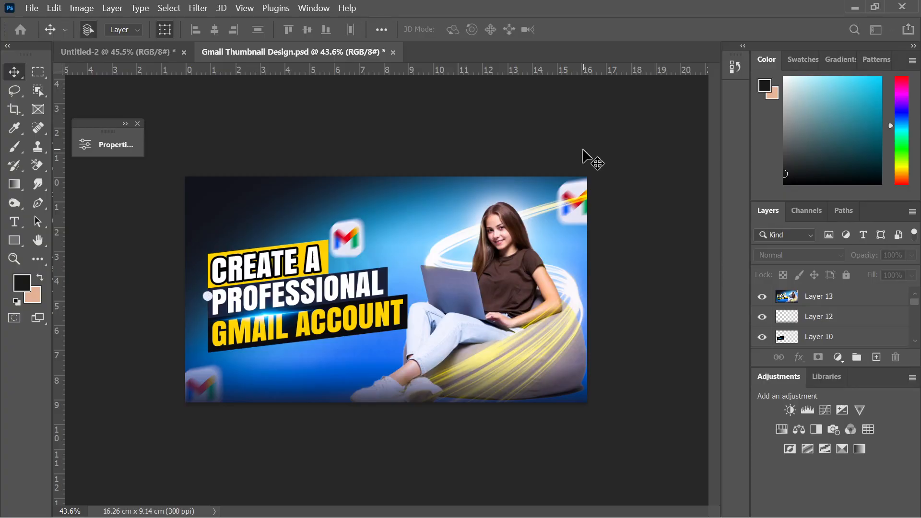
Step: Export the thumbnail as a JPG named Gmail Thumbnail Design into the Regular Batch-2 folder
{"action": "key", "text": "ctrl+alt+shift+w"}
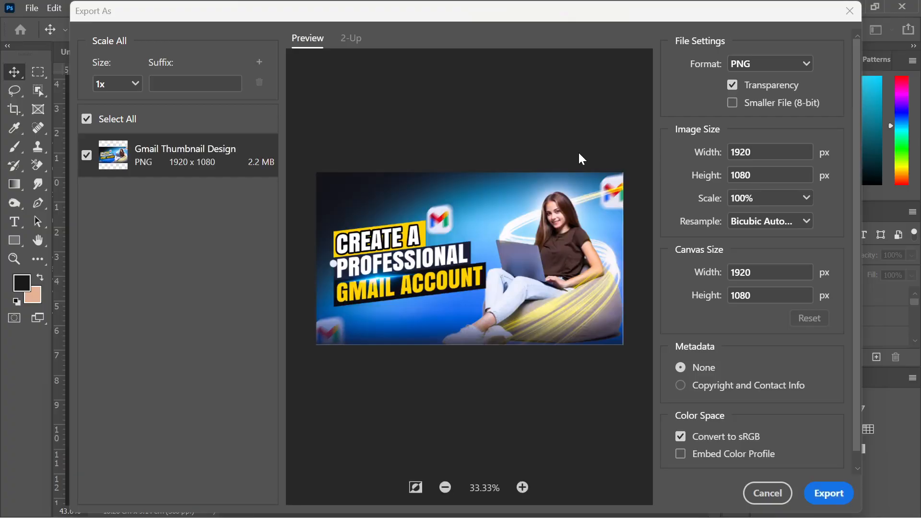
{"action": "left_click", "coordinate": [743, 65]}
{"action": "left_click", "coordinate": [744, 98]}
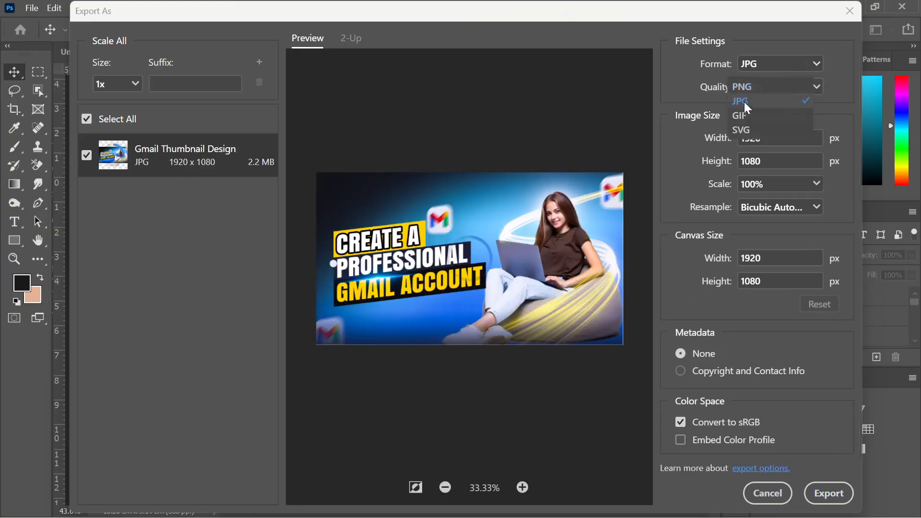
{"action": "left_click", "coordinate": [822, 499]}
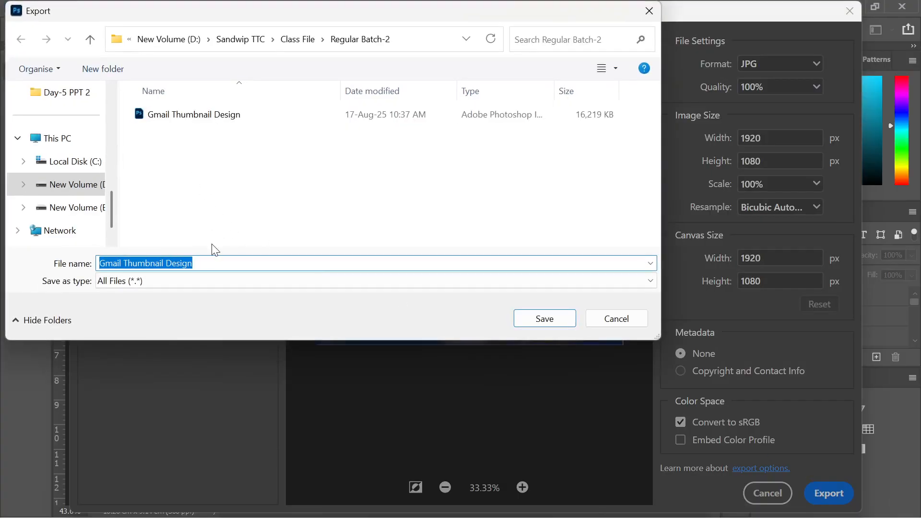
{"action": "left_click", "coordinate": [545, 319]}
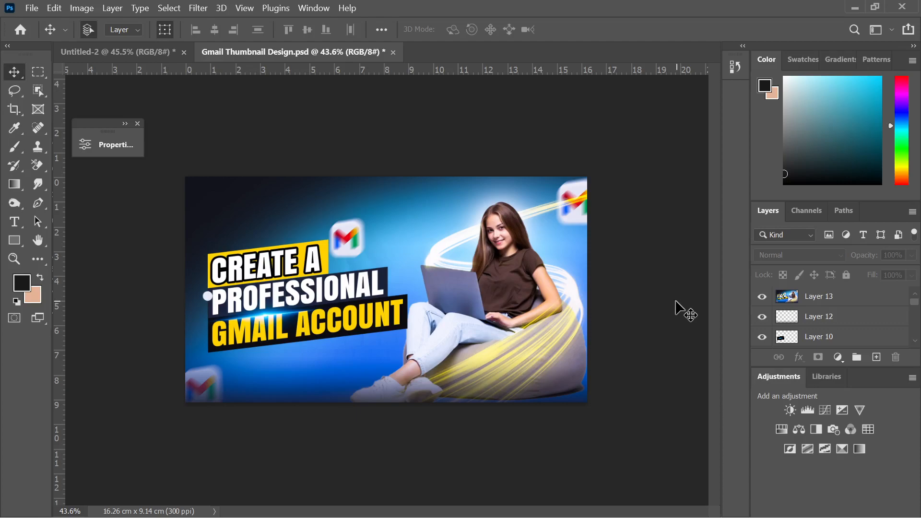
{"action": "scroll", "coordinate": [834, 319], "scroll_direction": "down", "scroll_amount": 3}
{"action": "scroll", "coordinate": [842, 324], "scroll_direction": "down", "scroll_amount": 8}
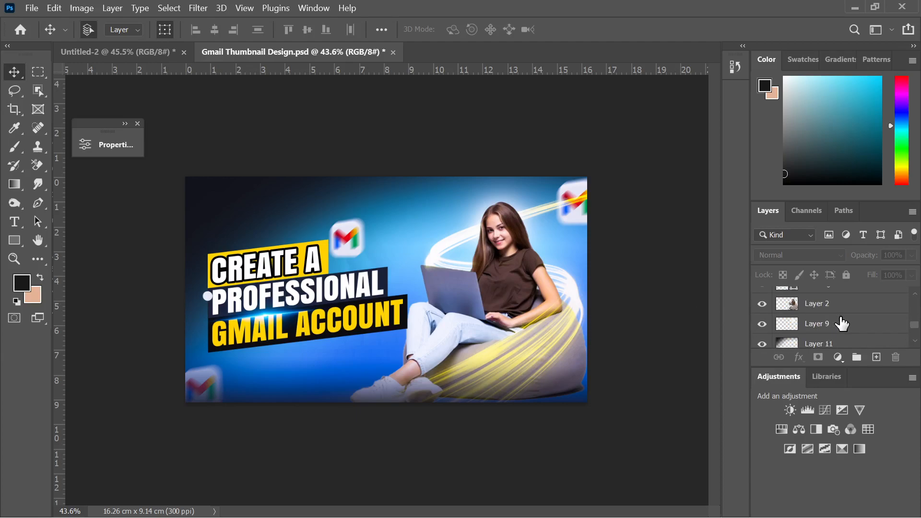
{"action": "scroll", "coordinate": [842, 324], "scroll_direction": "down", "scroll_amount": 2}
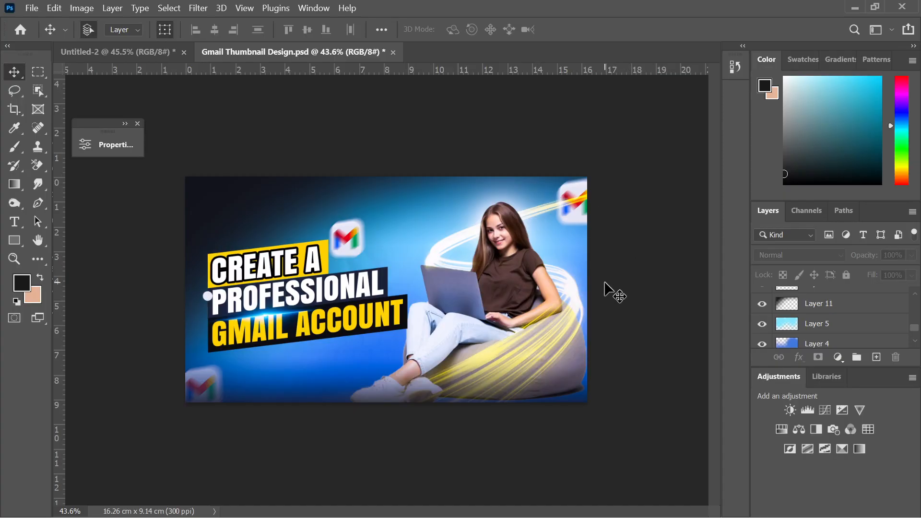
{"action": "mouse_move", "coordinate": [451, 511]}
{"action": "left_click", "coordinate": [512, 504]}
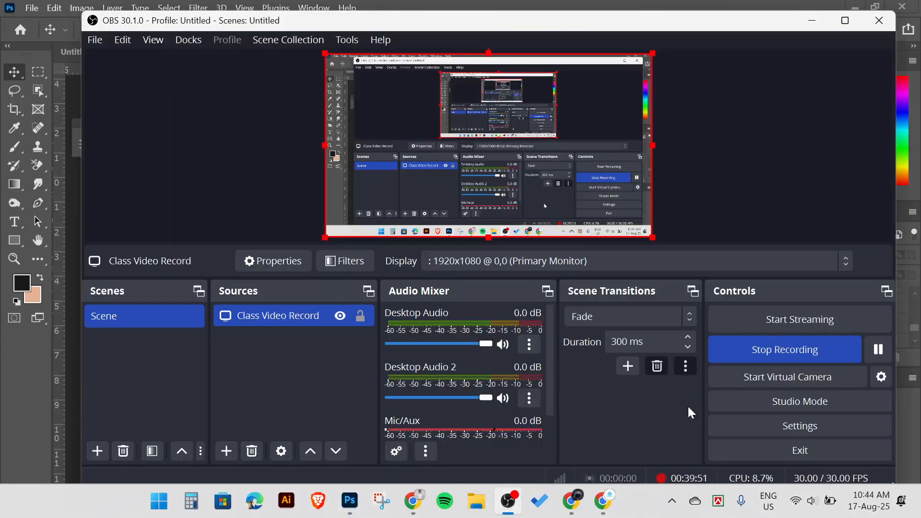